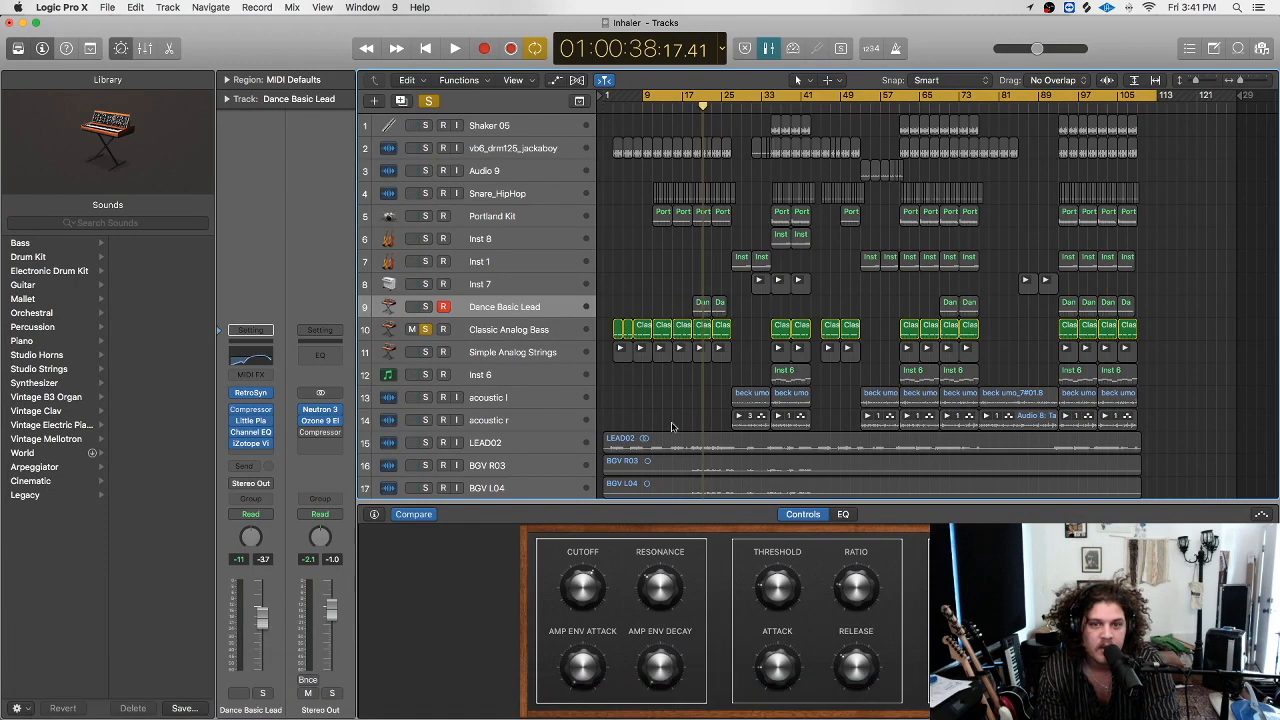
Unsolo the Classic Analog Bass track and set the cycle range to bars 2–113.
left_click(426, 330)
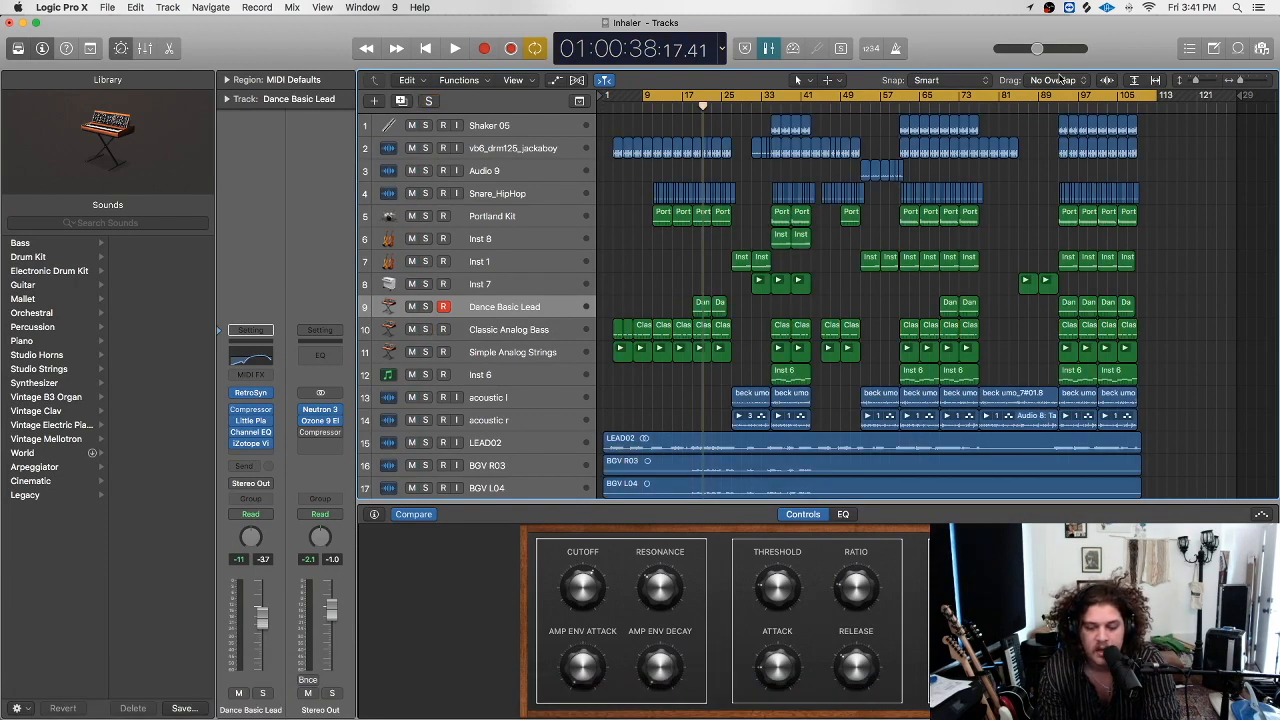
left_click_drag(643, 97, 612, 116)
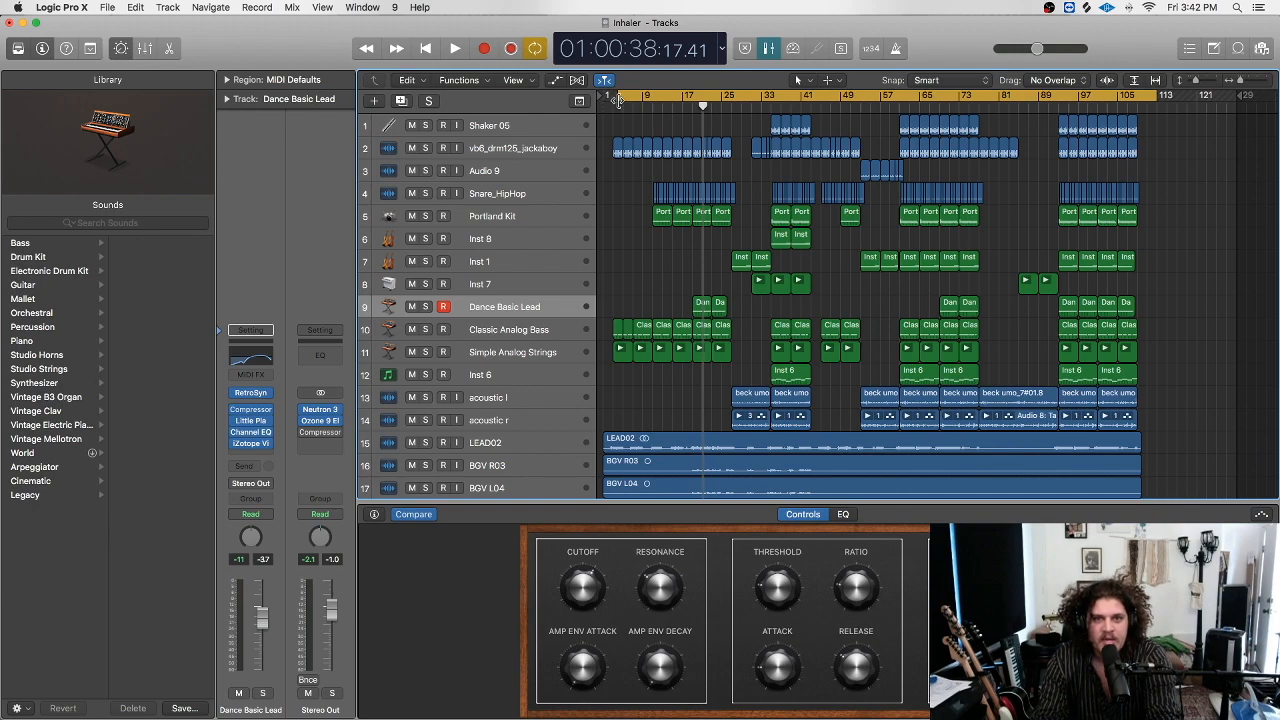
left_click_drag(618, 100, 610, 108)
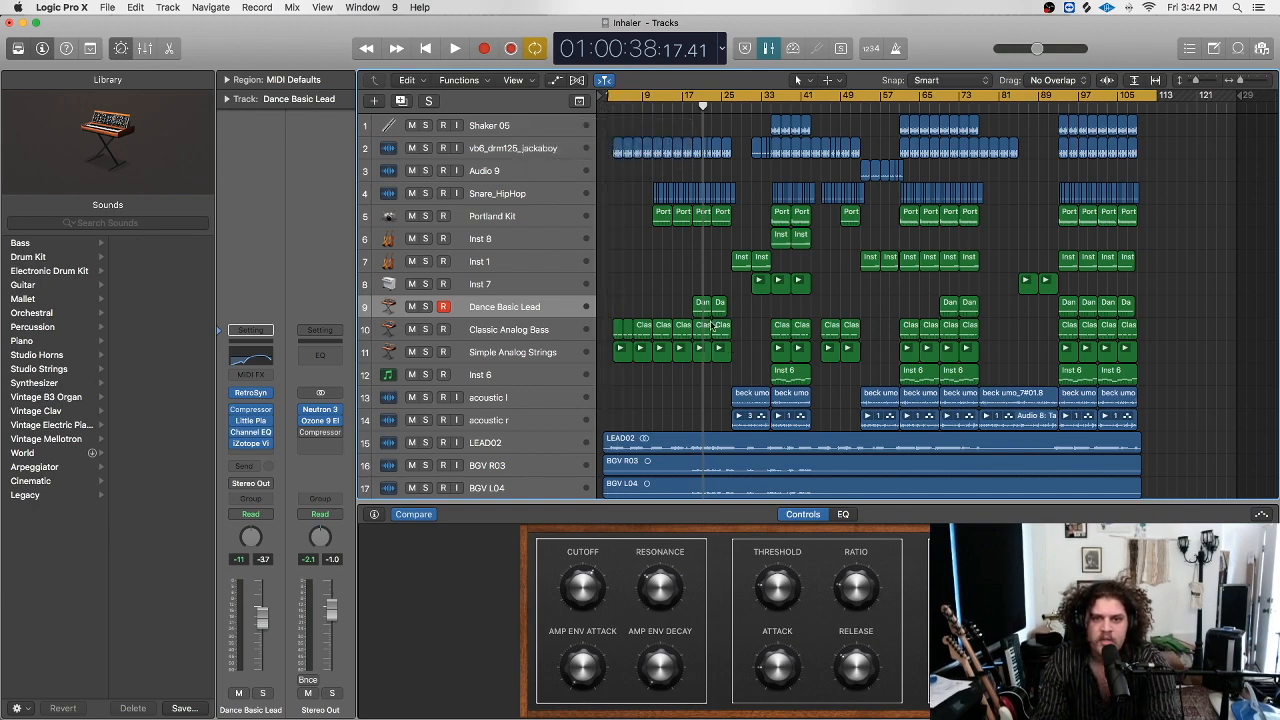
scroll(712, 327, "down", 5)
scroll(640, 240, "up", 5)
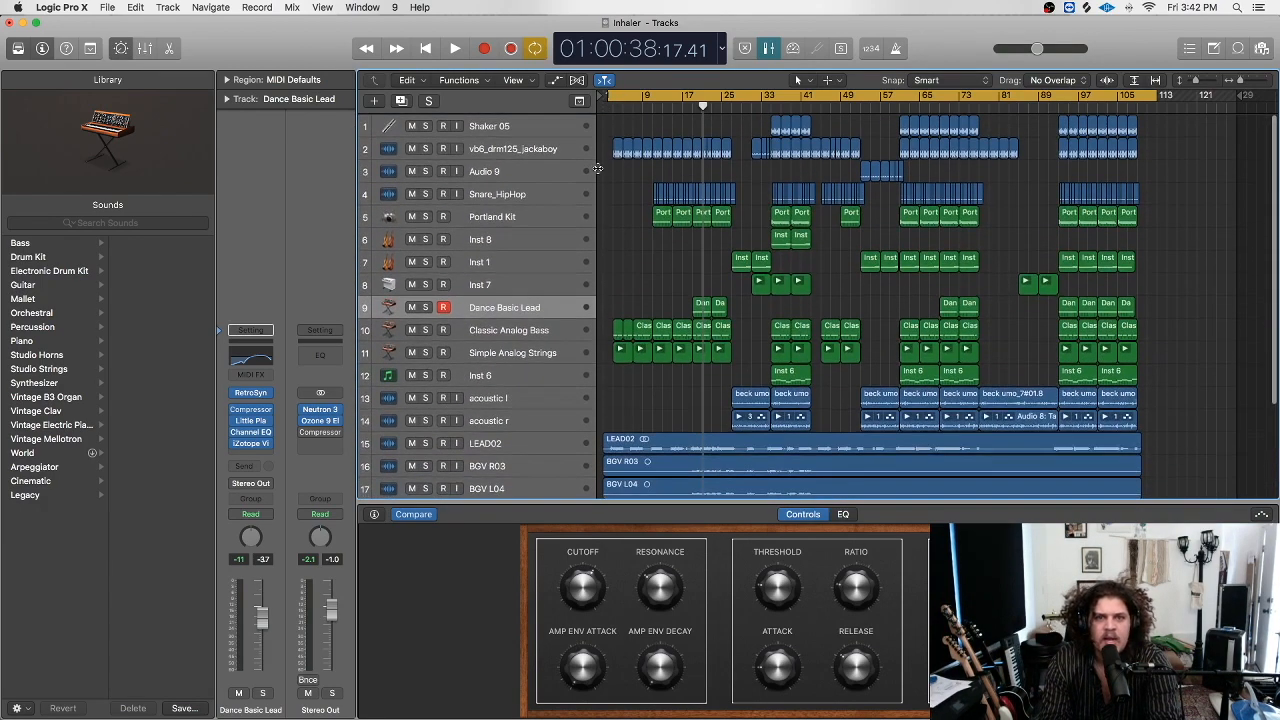
scroll(614, 179, "down", 5)
scroll(614, 179, "up", 5)
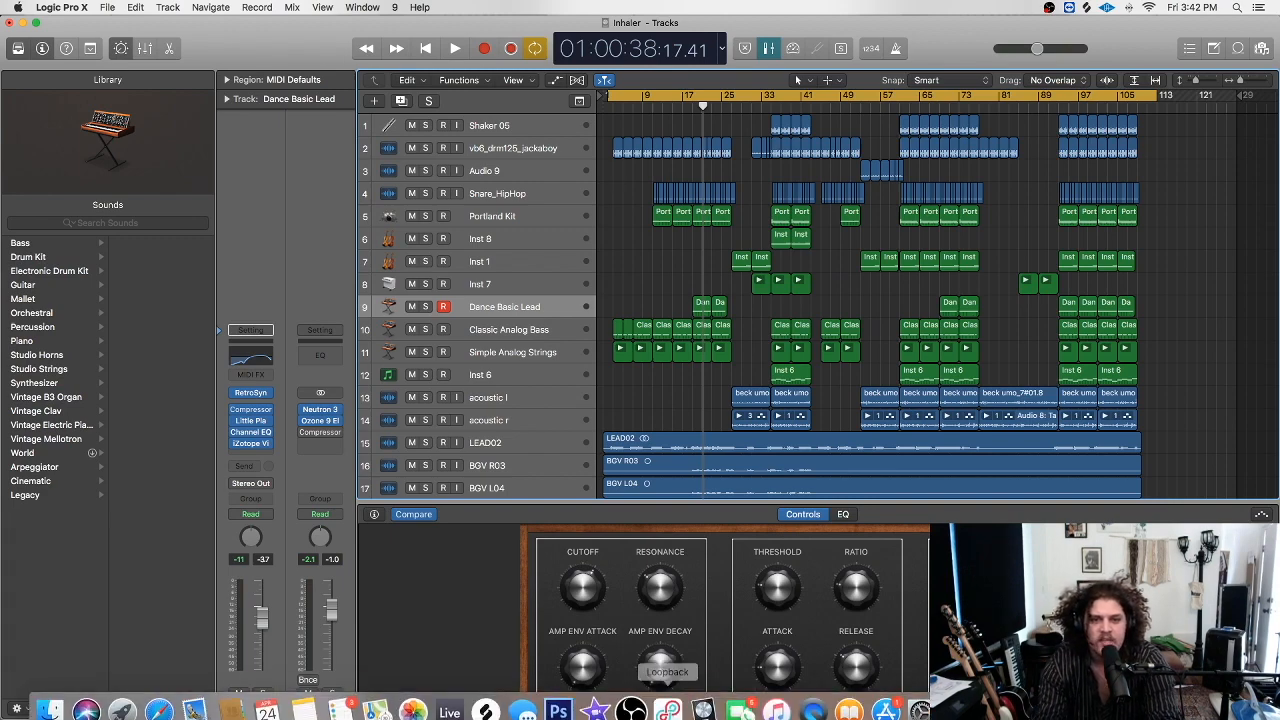
Move the project end marker back to bar 113.
left_click(633, 697)
left_click(704, 697)
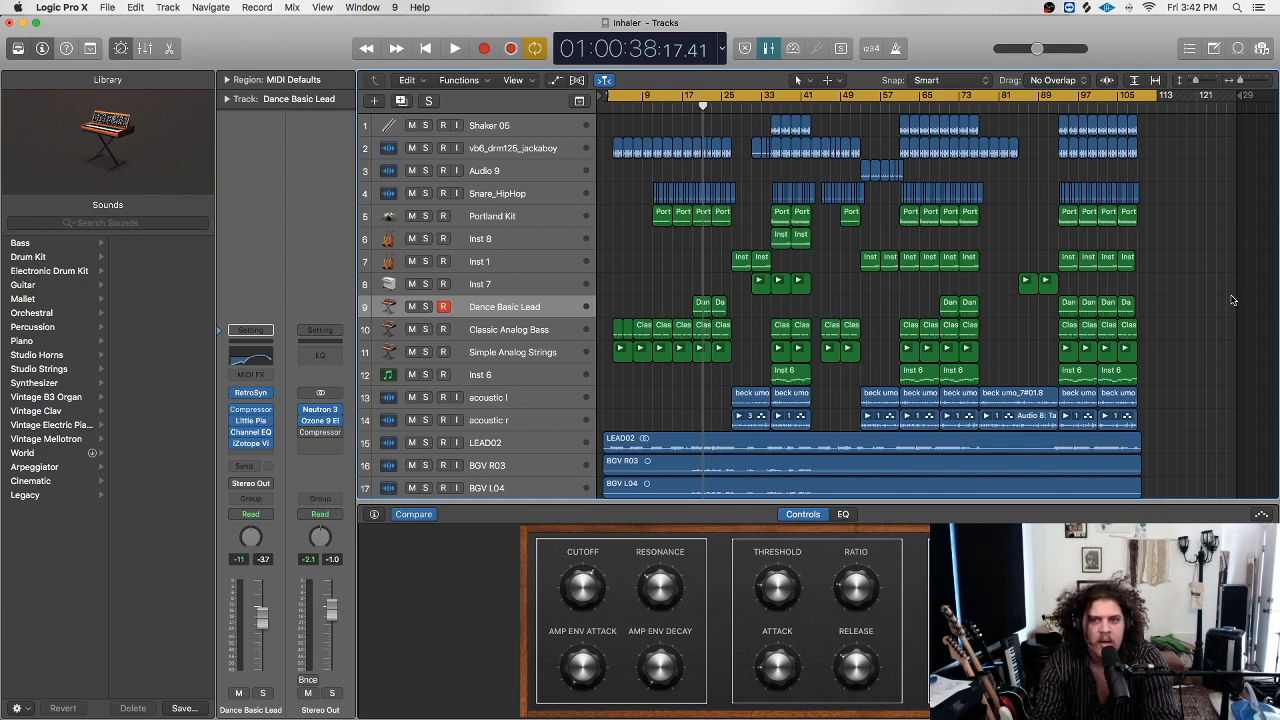
left_click_drag(1240, 96, 1192, 174)
scroll(600, 260, "down", 1)
scroll(548, 196, "up", 1)
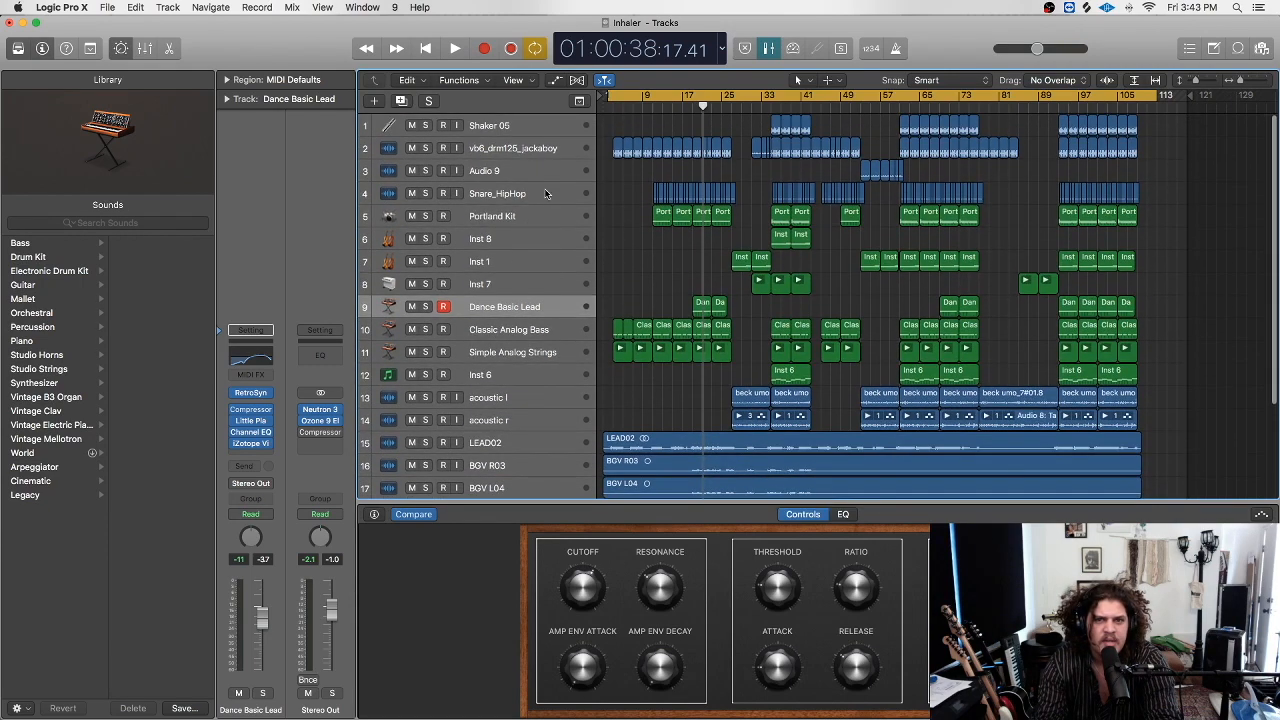
scroll(528, 191, "down", 5)
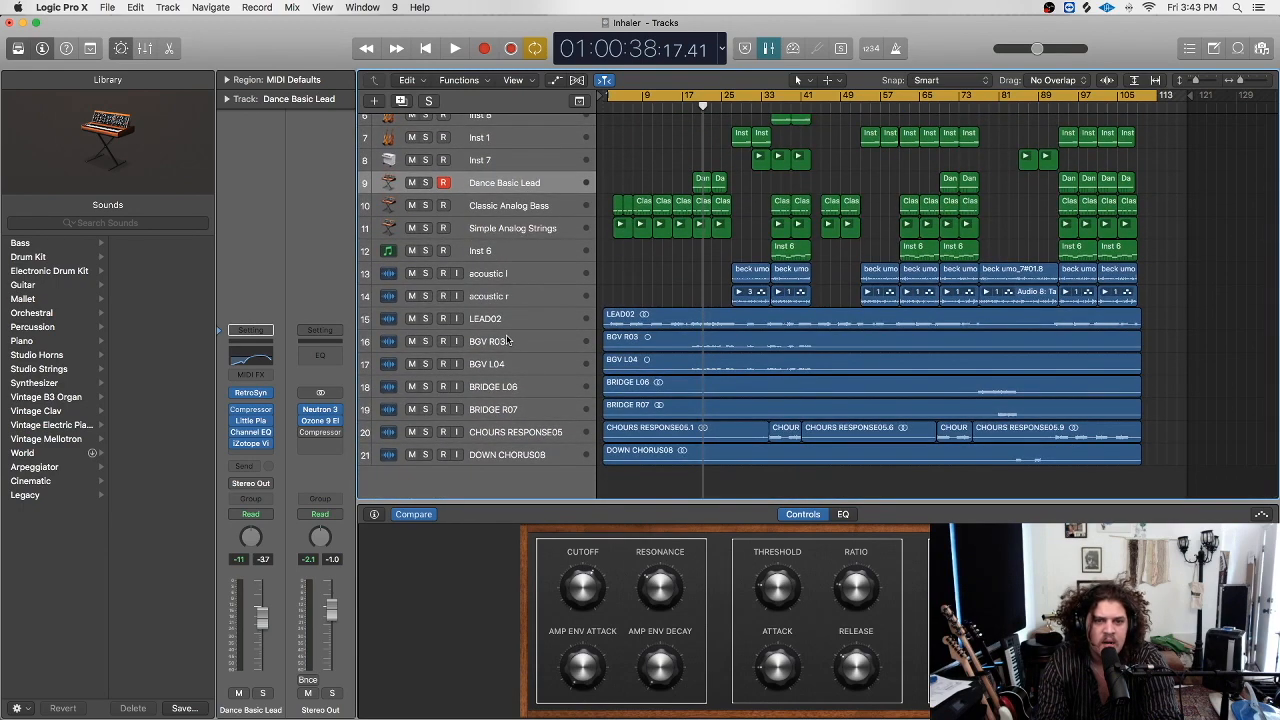
scroll(505, 335, "up", 2)
scroll(507, 340, "up", 3)
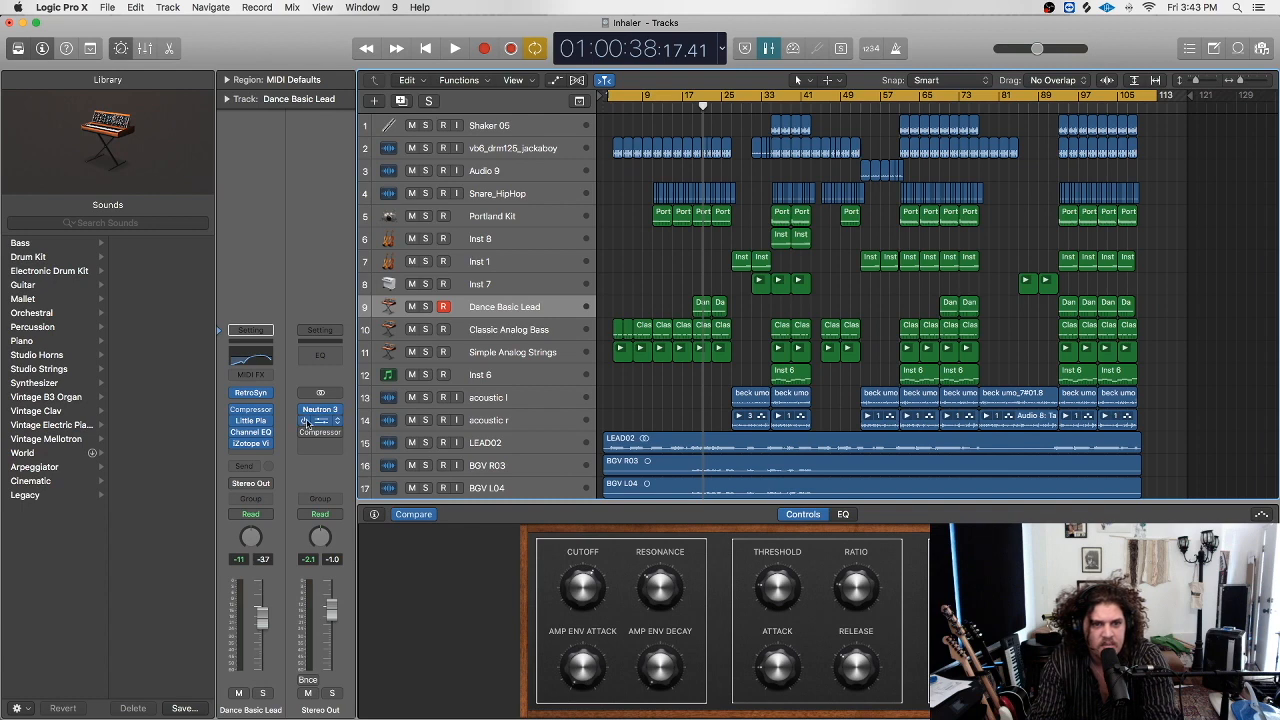
Play the song from the start and turn the master volume down to -14.1 dB.
key("Return")
key("space")
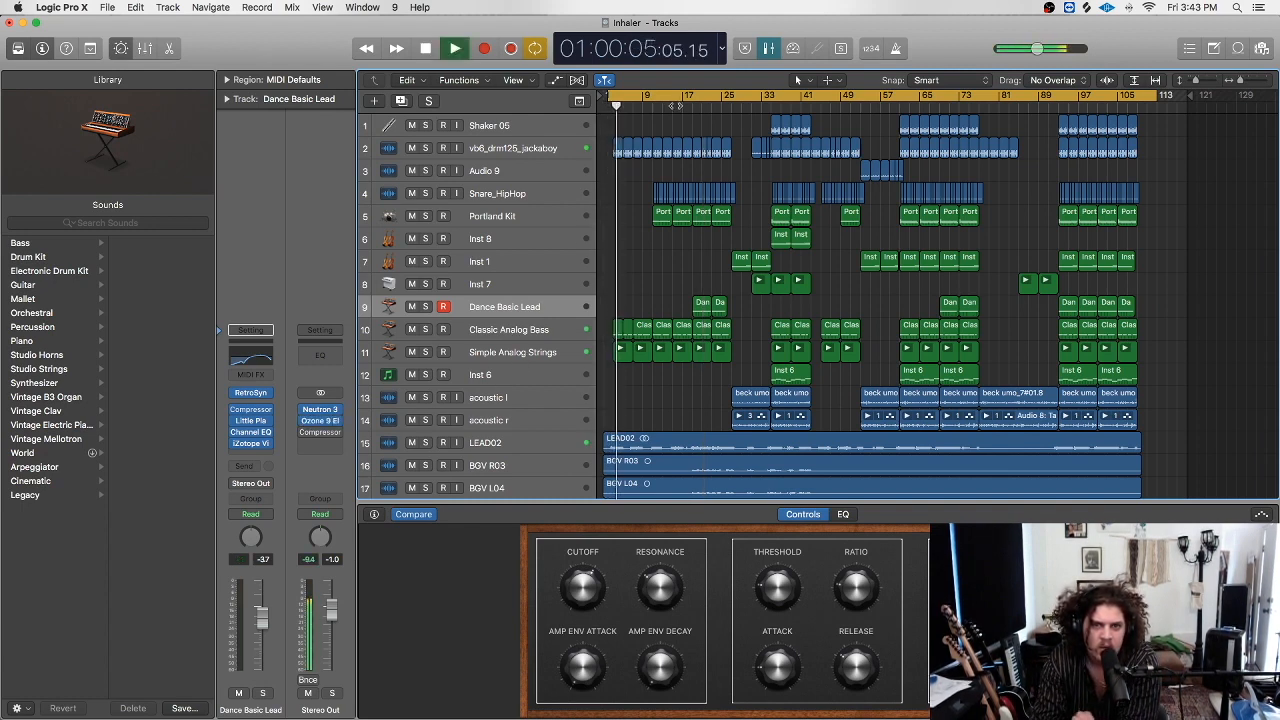
left_click_drag(1036, 50, 1027, 60)
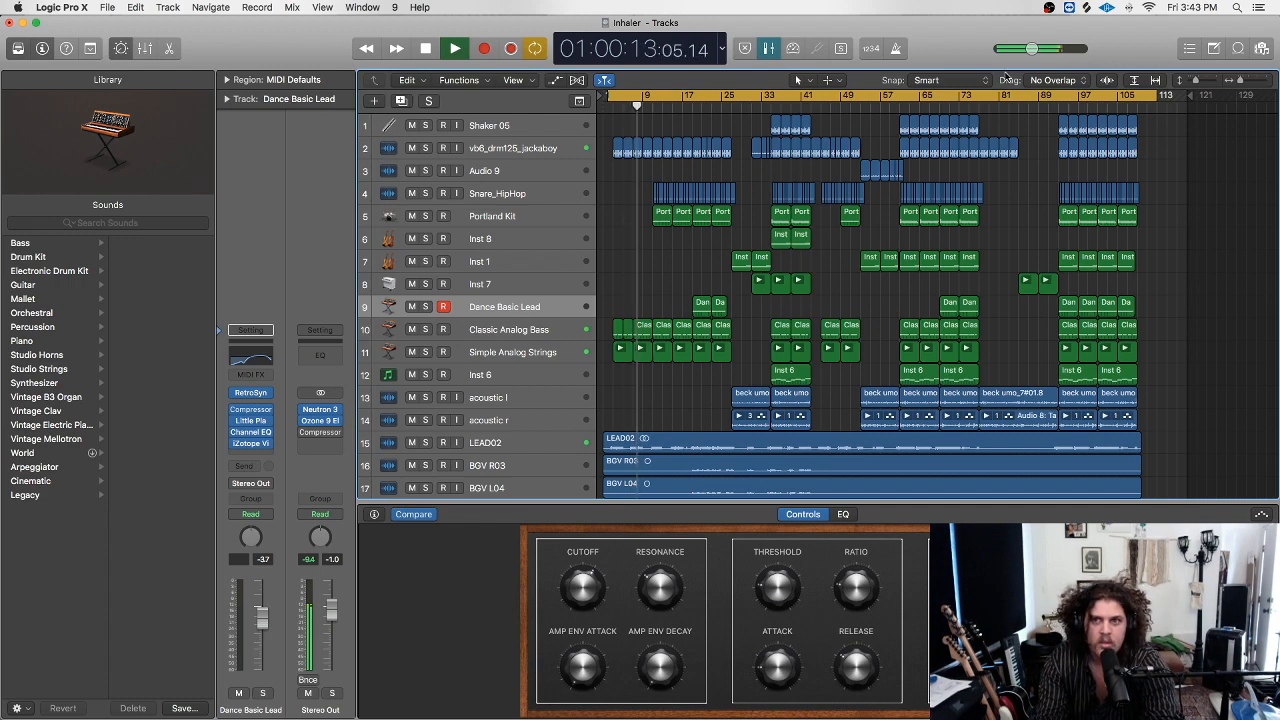
left_click_drag(1033, 48, 1016, 56)
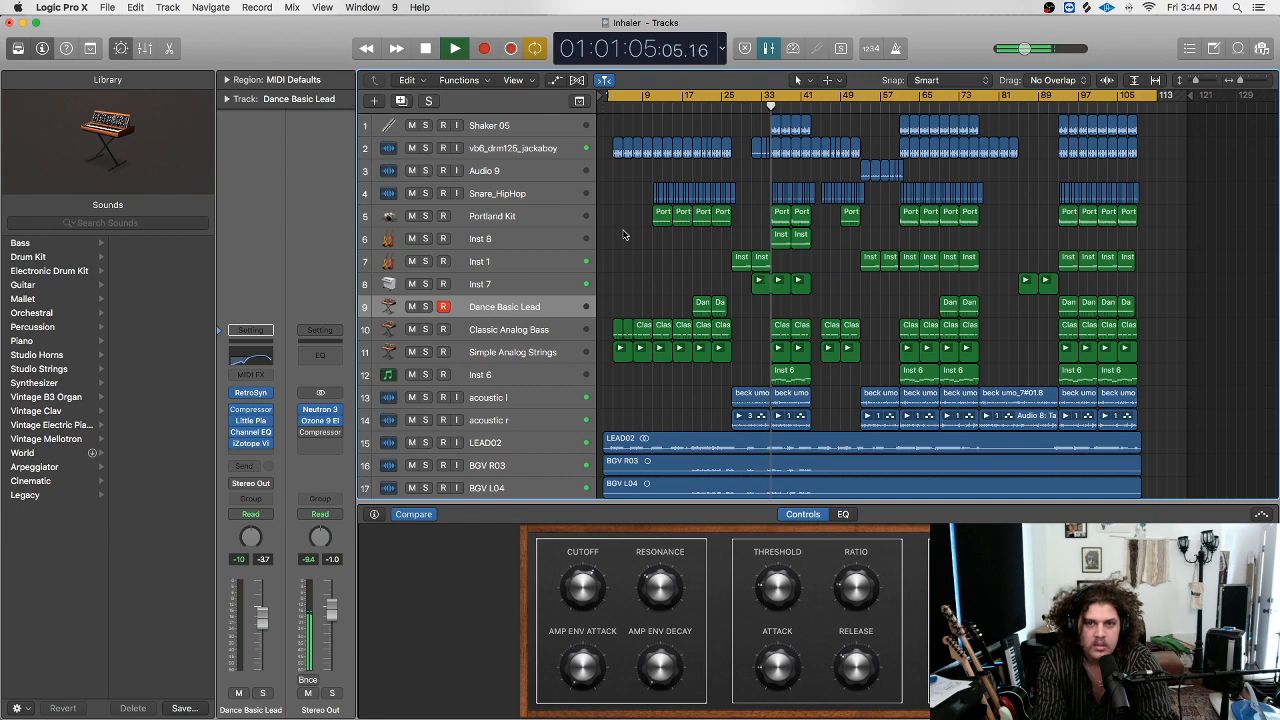
Dismiss the System Overload alert, resume playback, then stop it.
left_click(737, 269)
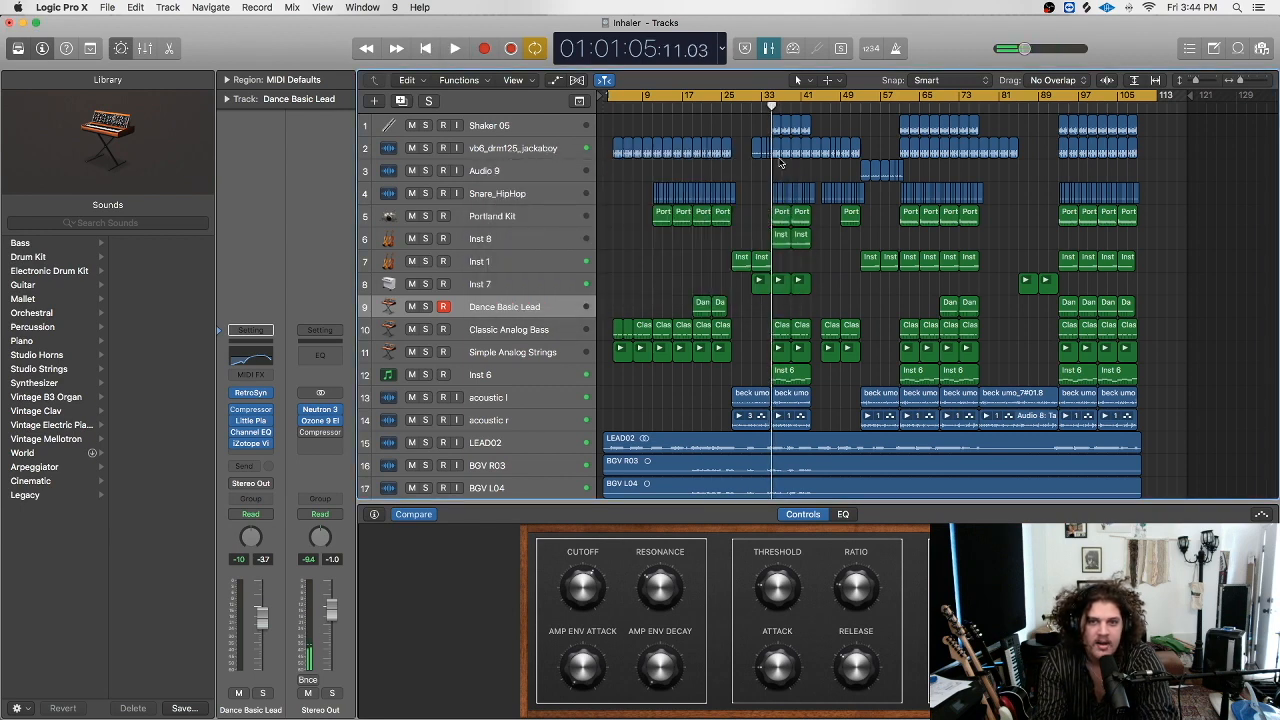
key("space")
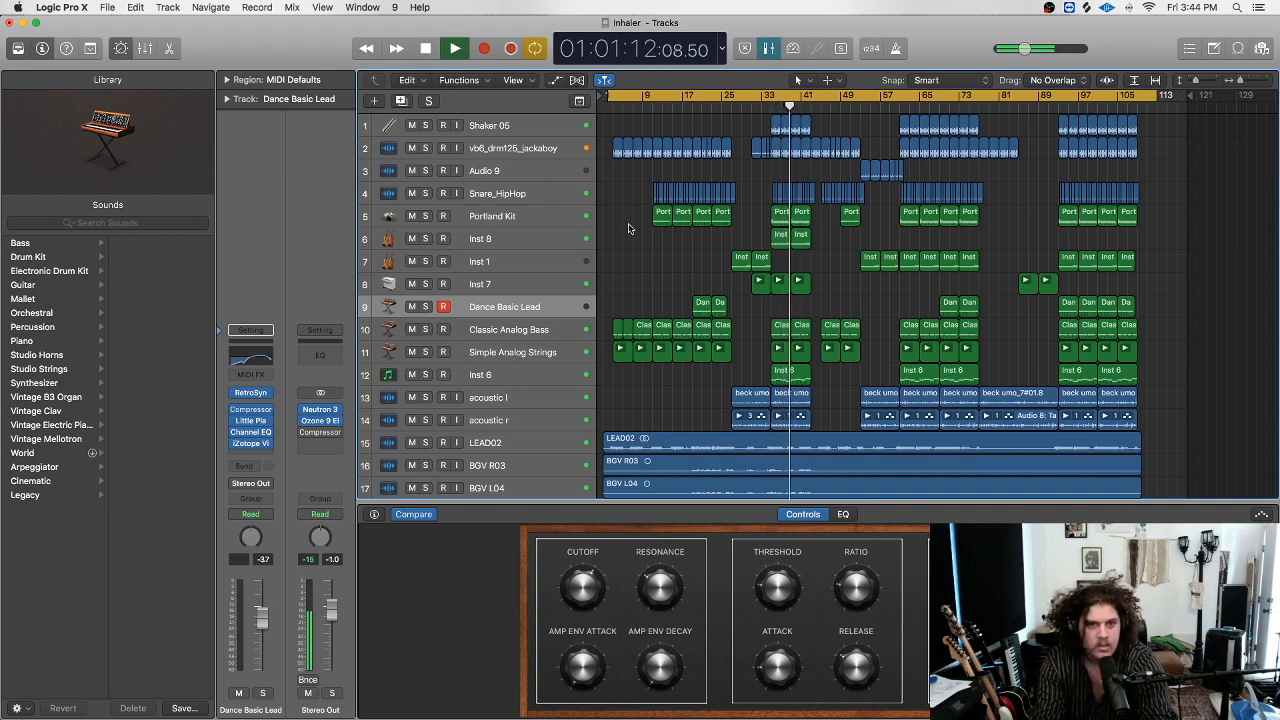
scroll(640, 228, "down", 3)
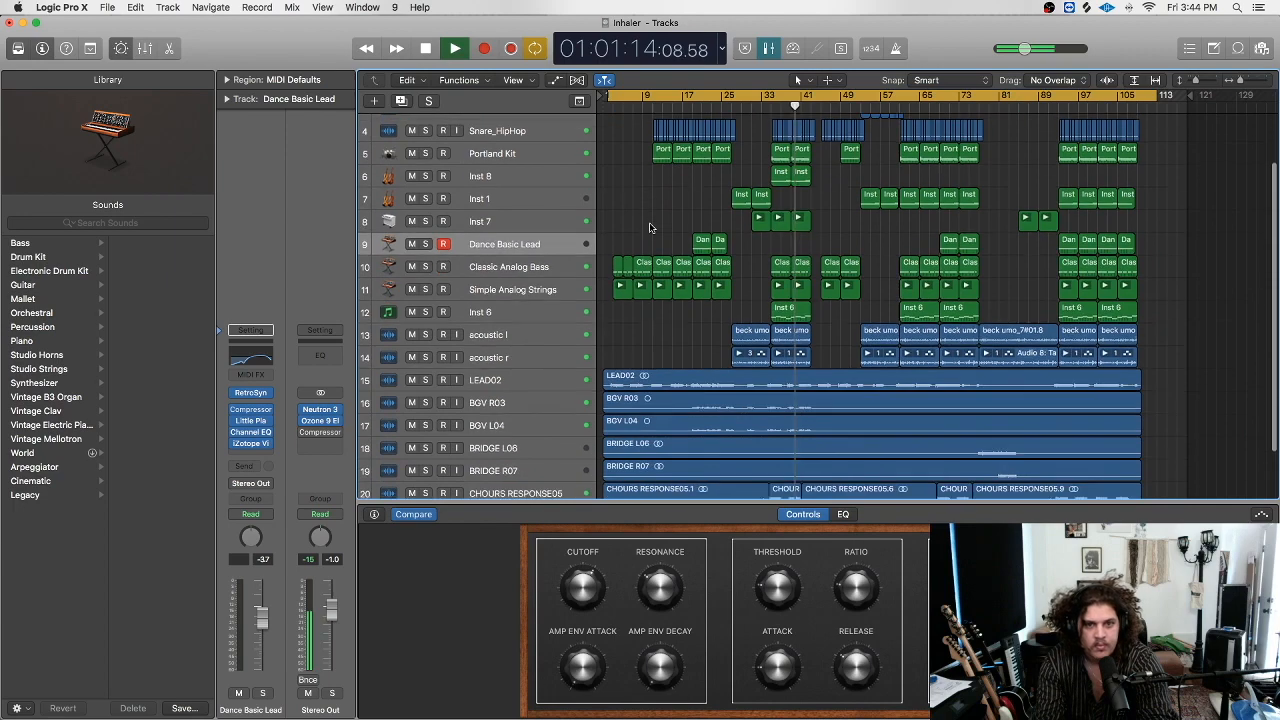
scroll(650, 230, "down", 3)
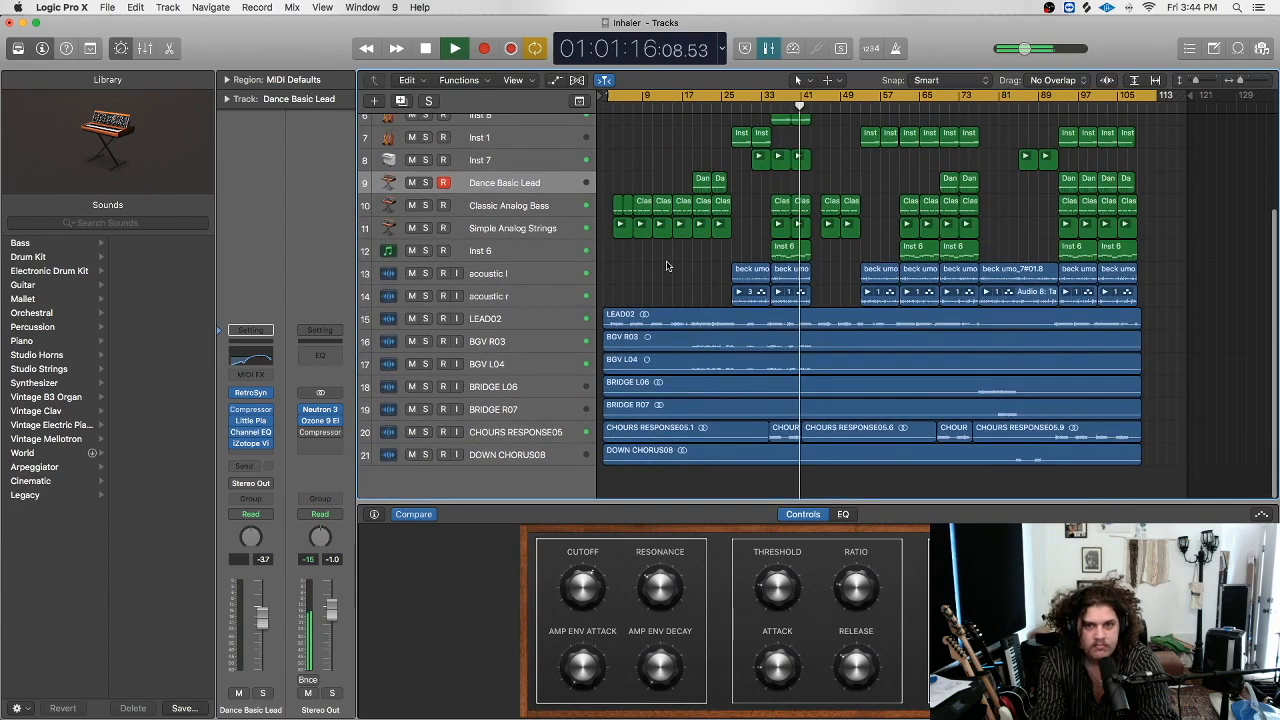
scroll(667, 265, "up", 5)
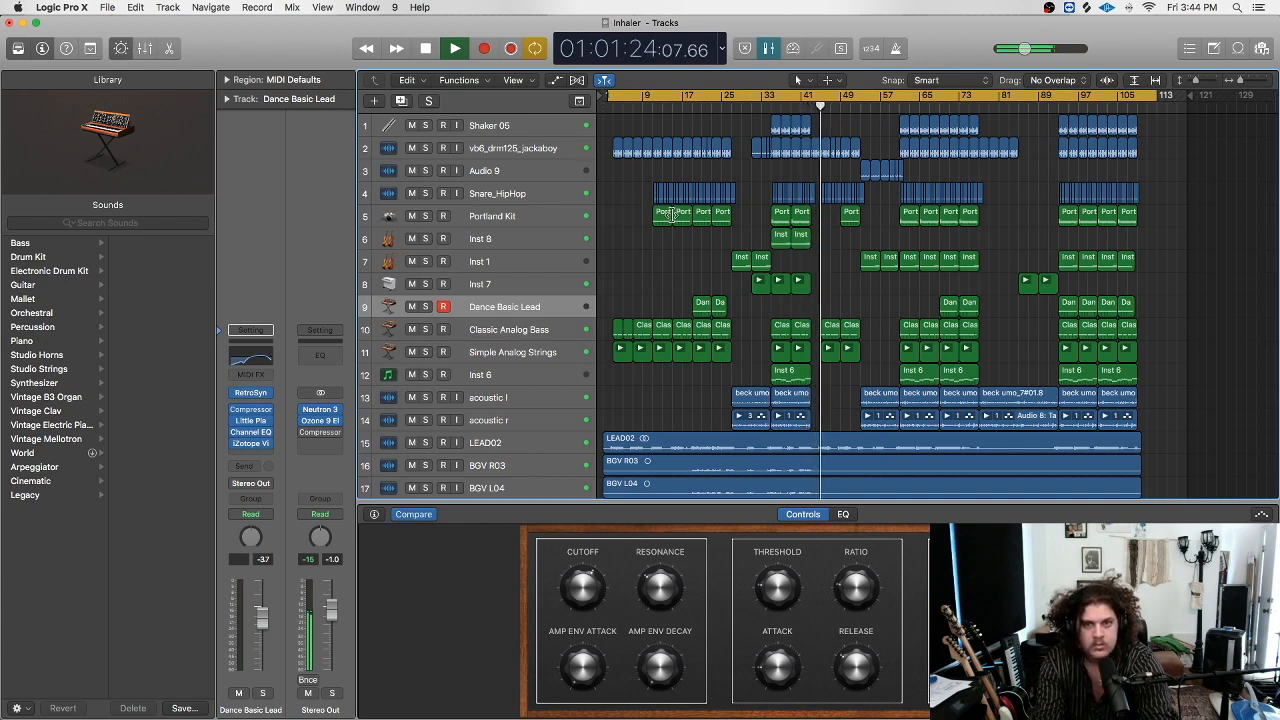
key("space")
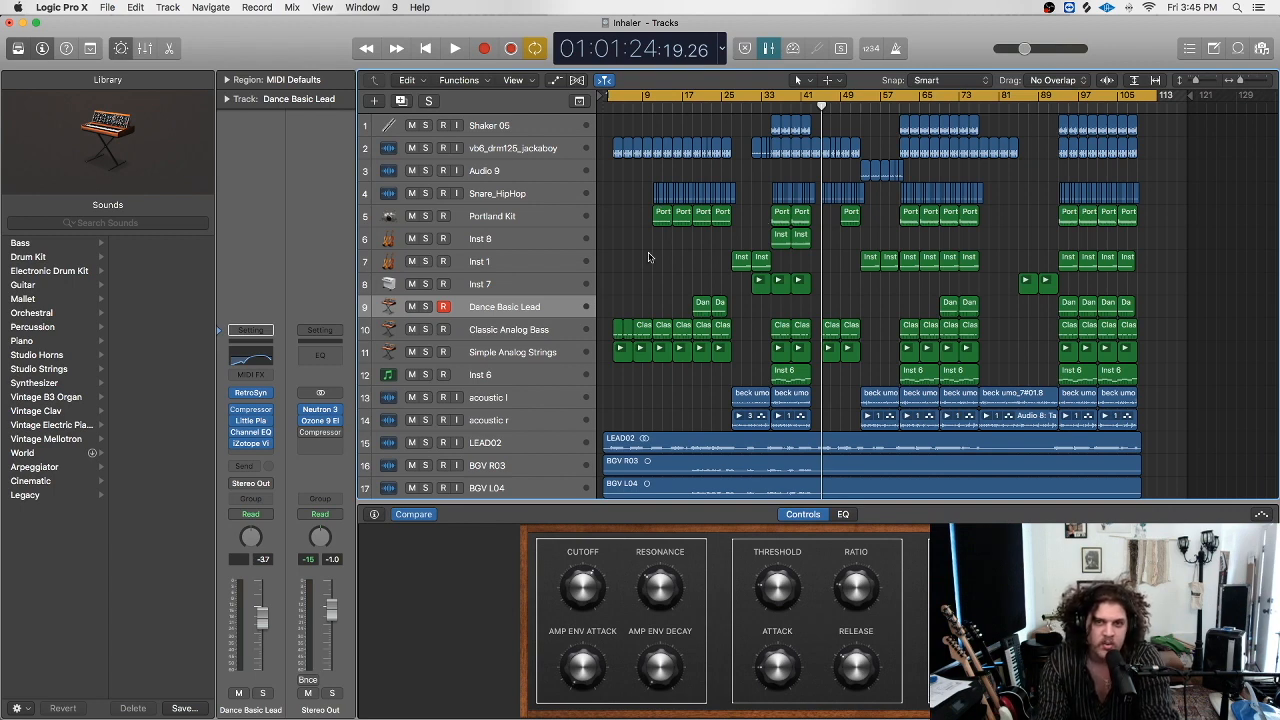
left_click(756, 106)
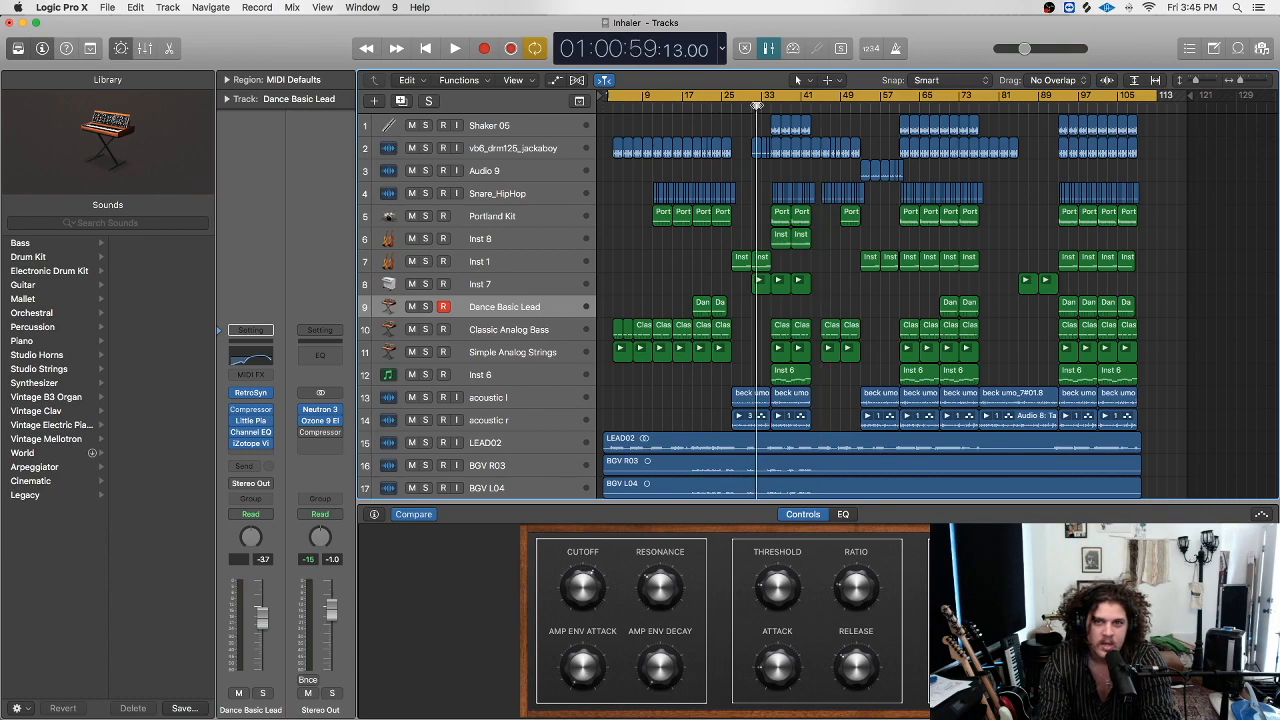
key("space")
scroll(553, 306, "down", 5)
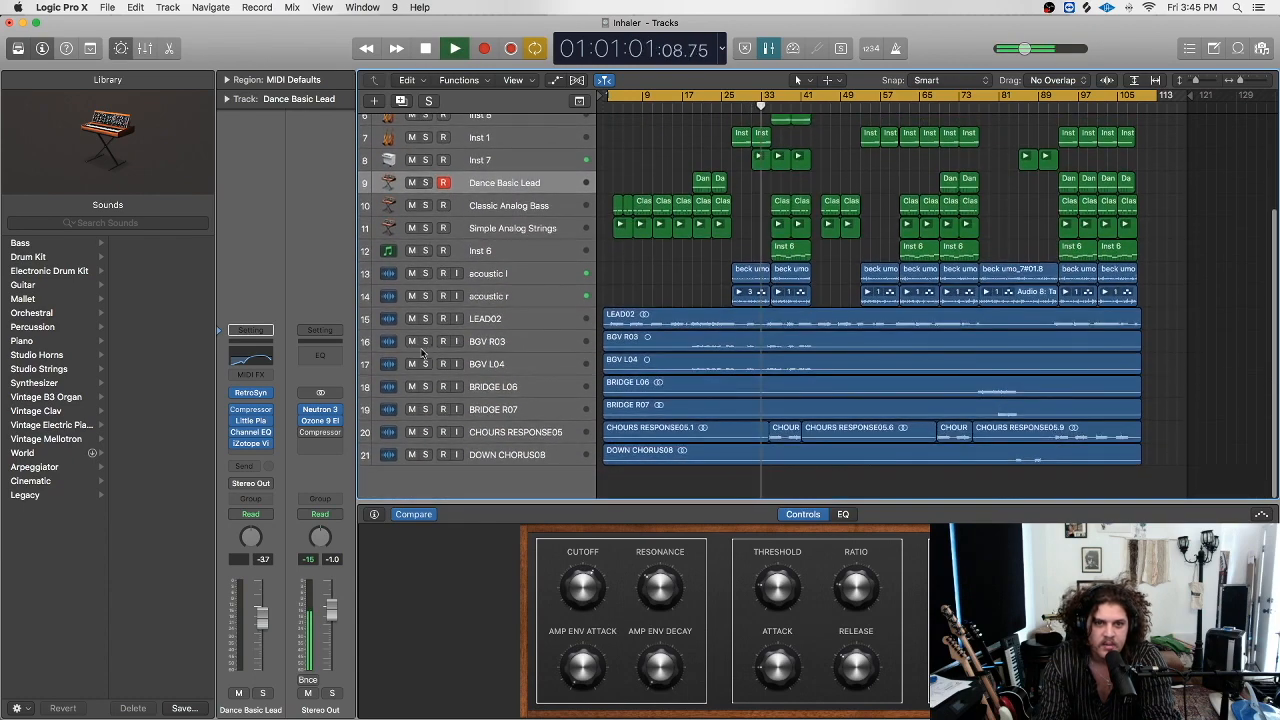
left_click(425, 432)
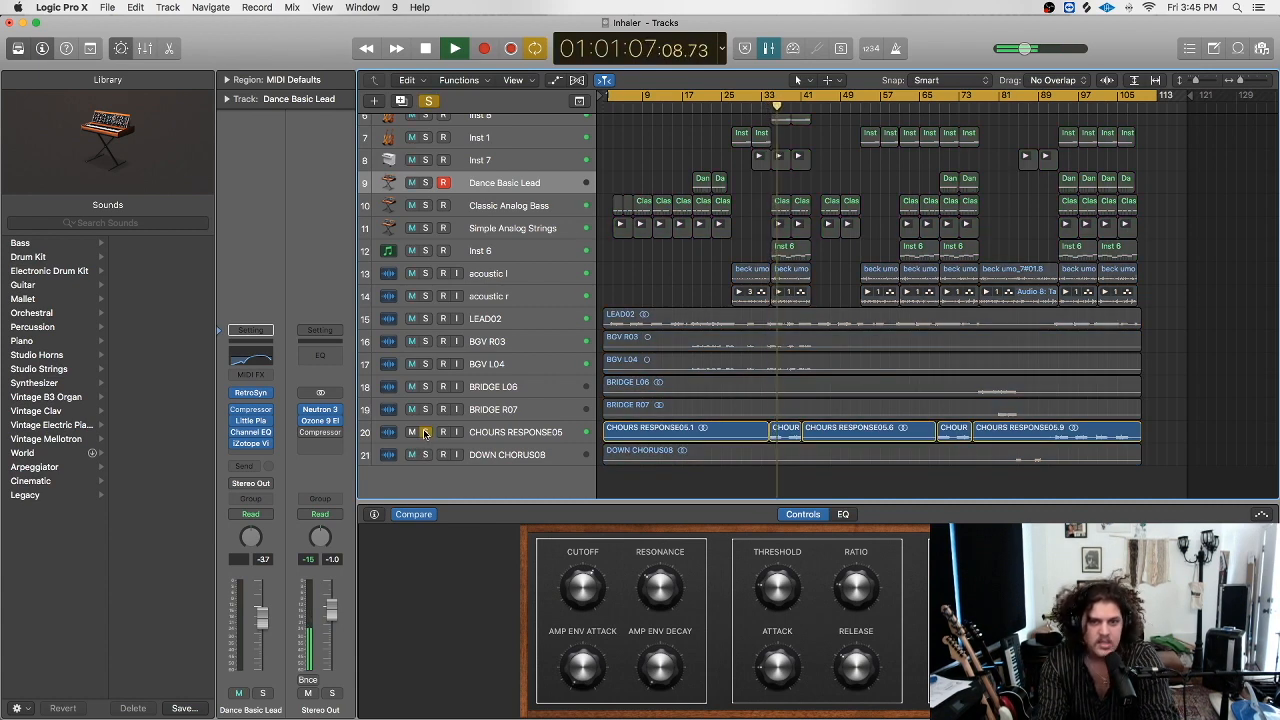
left_click(425, 432)
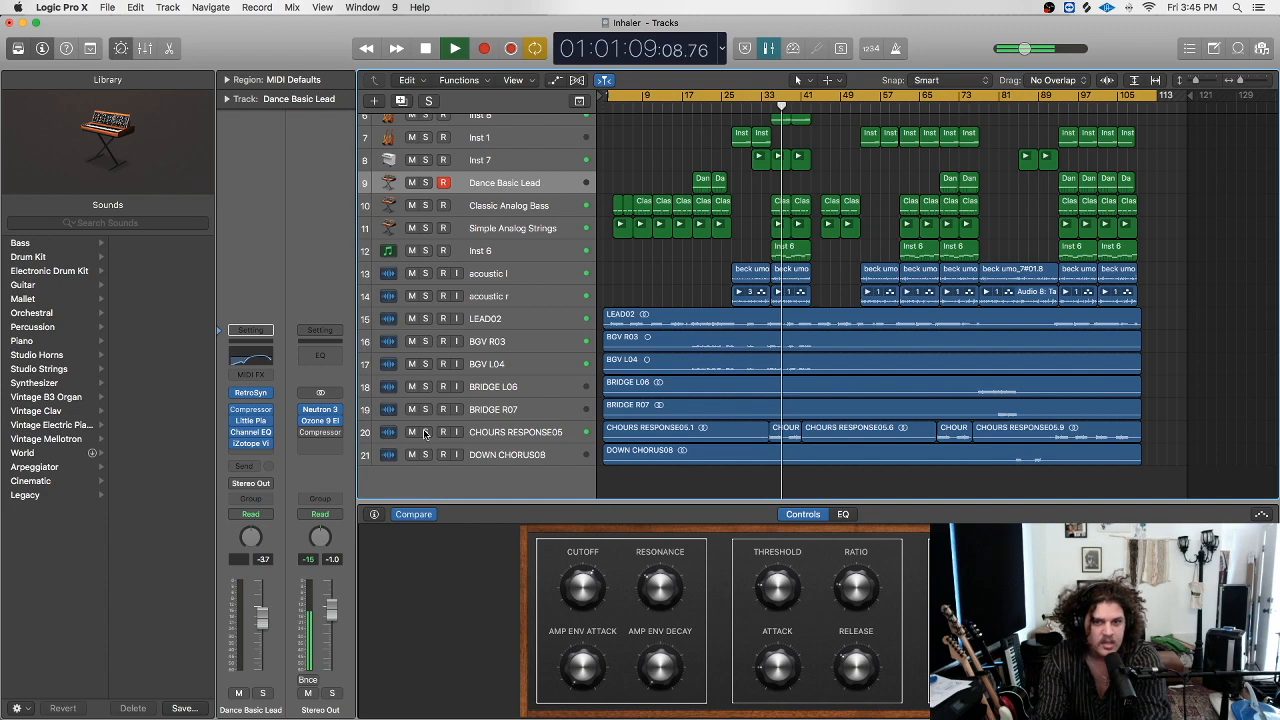
key("space")
key("Return")
key("space")
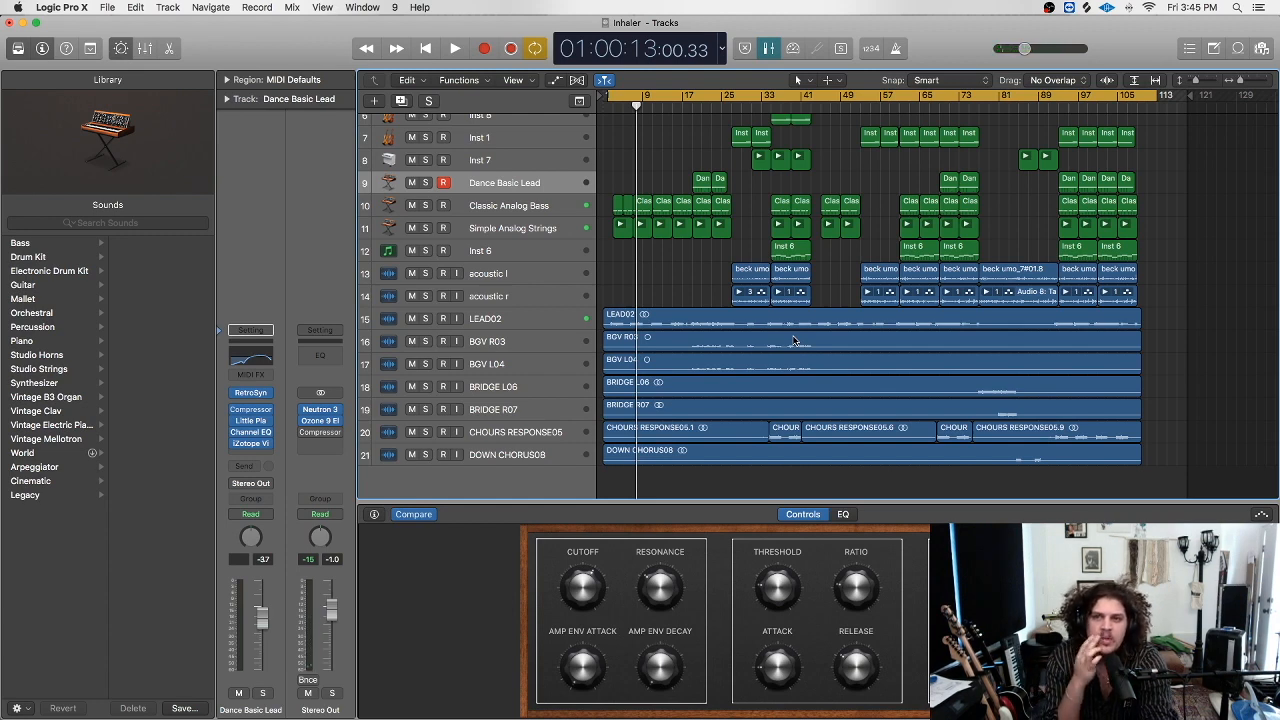
scroll(793, 341, "up", 5)
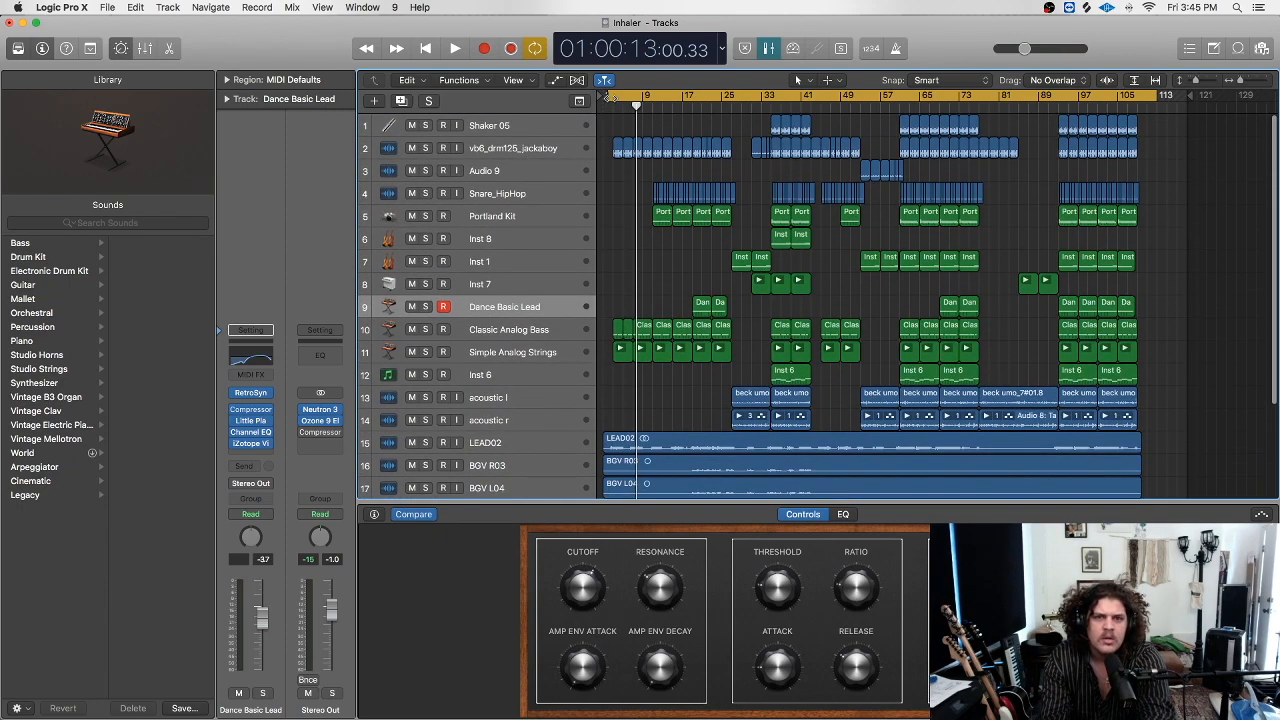
Move the loop start to bar 3, play, and solo the taller vb6_drm125_jackaboy drum track.
left_click(571, 148)
left_click_drag(609, 96, 615, 96)
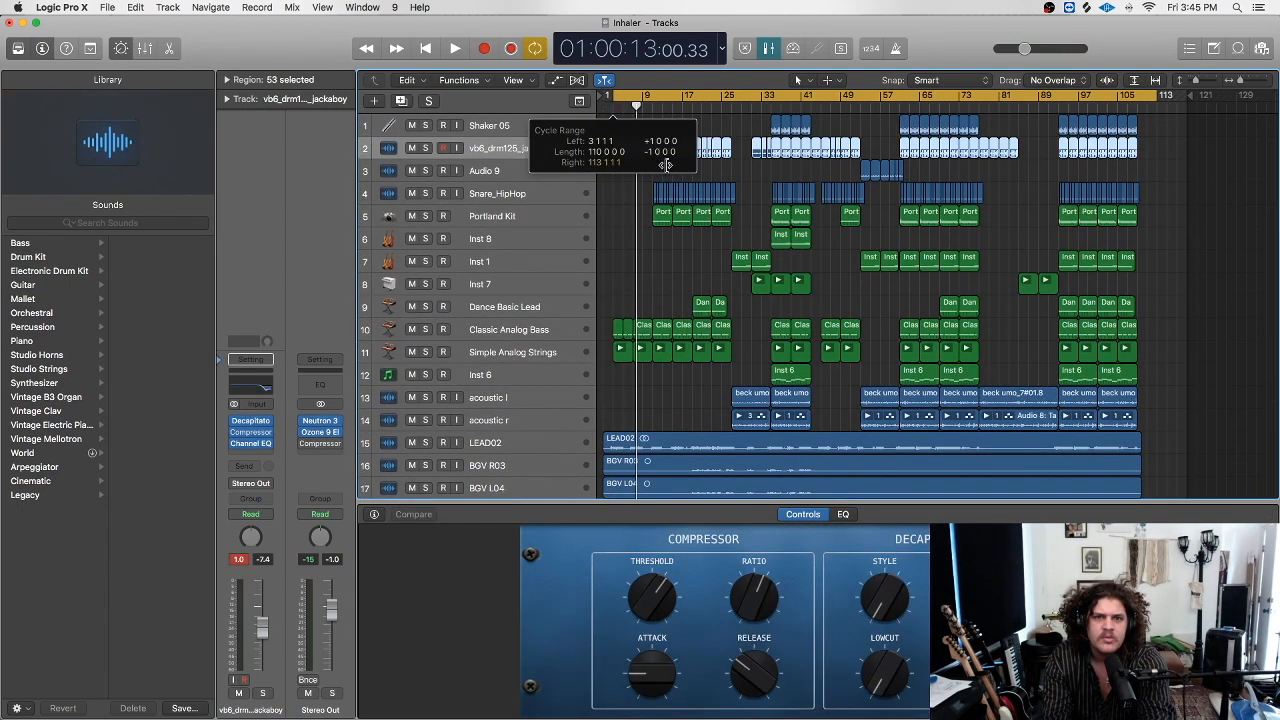
key("space")
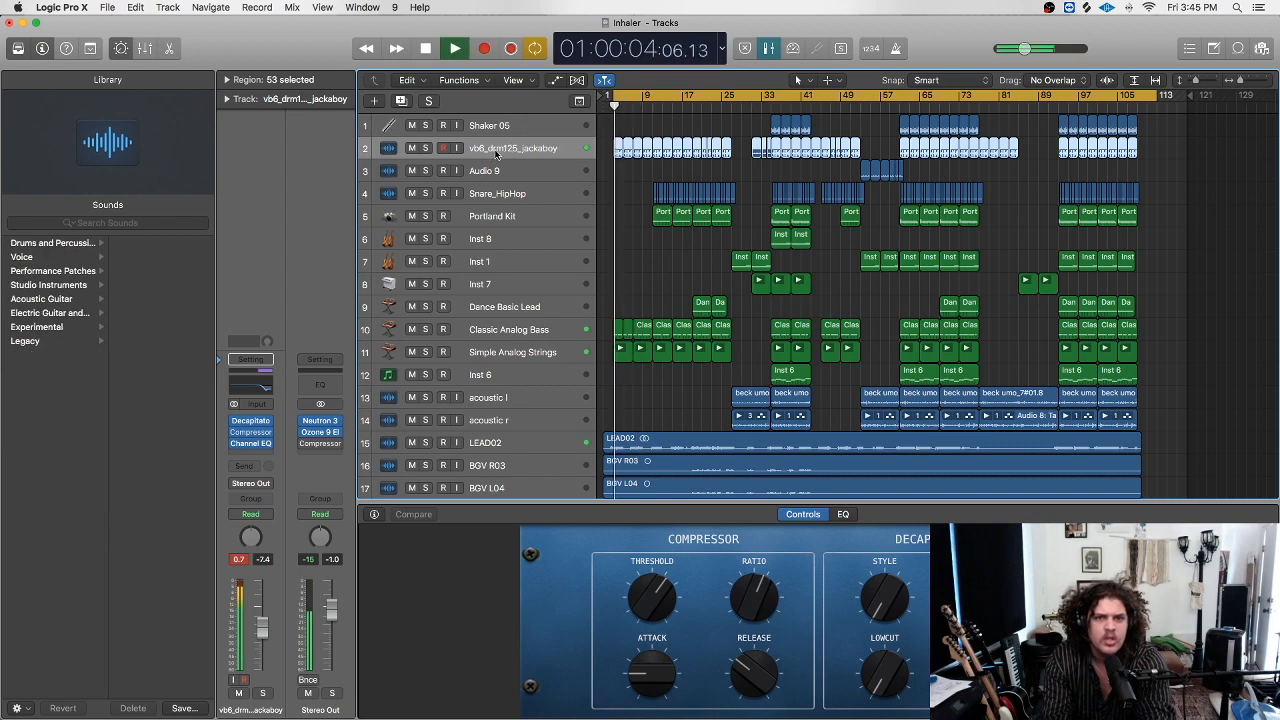
left_click(426, 148)
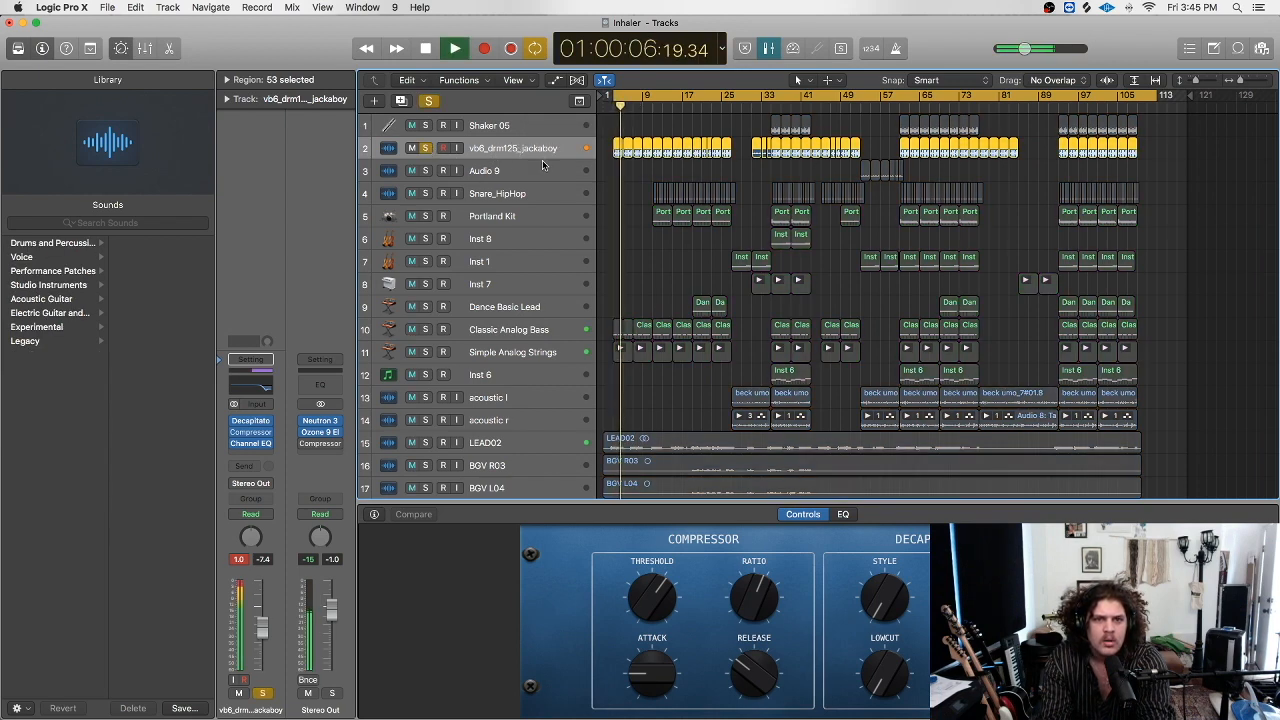
left_click_drag(540, 159, 543, 192)
left_click_drag(1198, 81, 1244, 81)
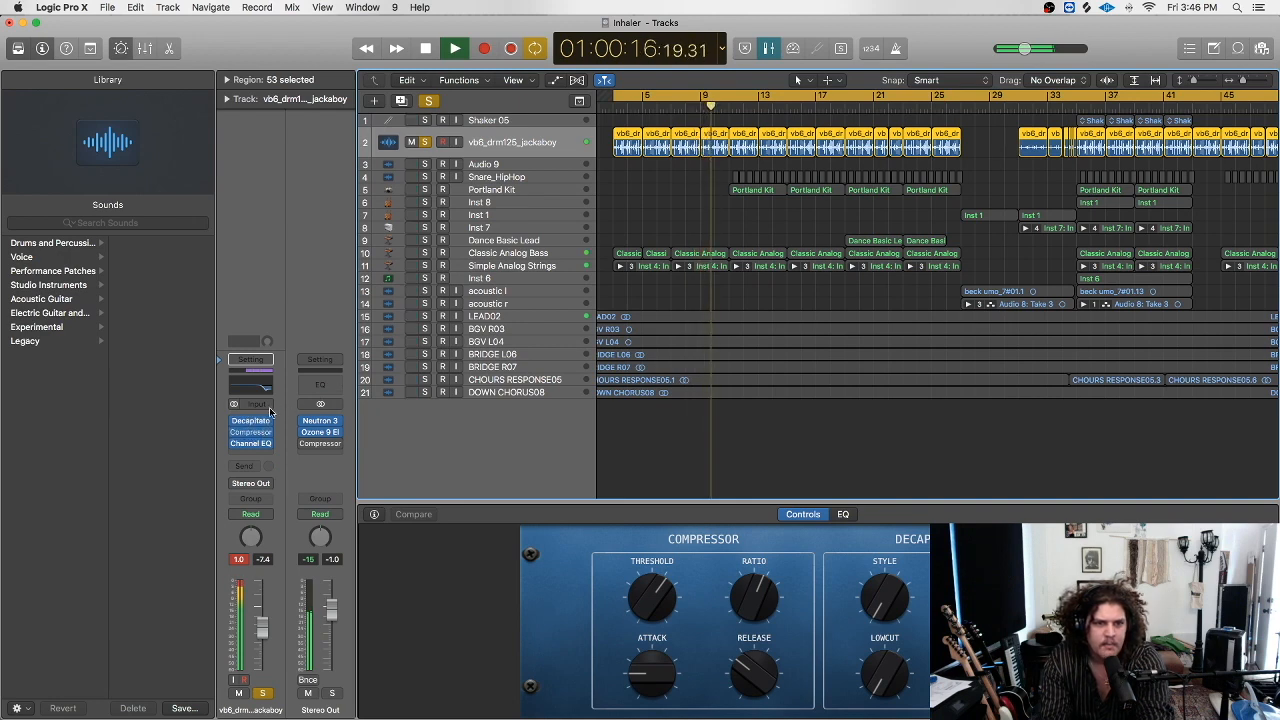
Bypass the drums' Decapitator, Compressor and Channel EQ, re-enable Decapitator, then open it.
left_click(234, 422)
left_click(234, 433)
left_click(234, 445)
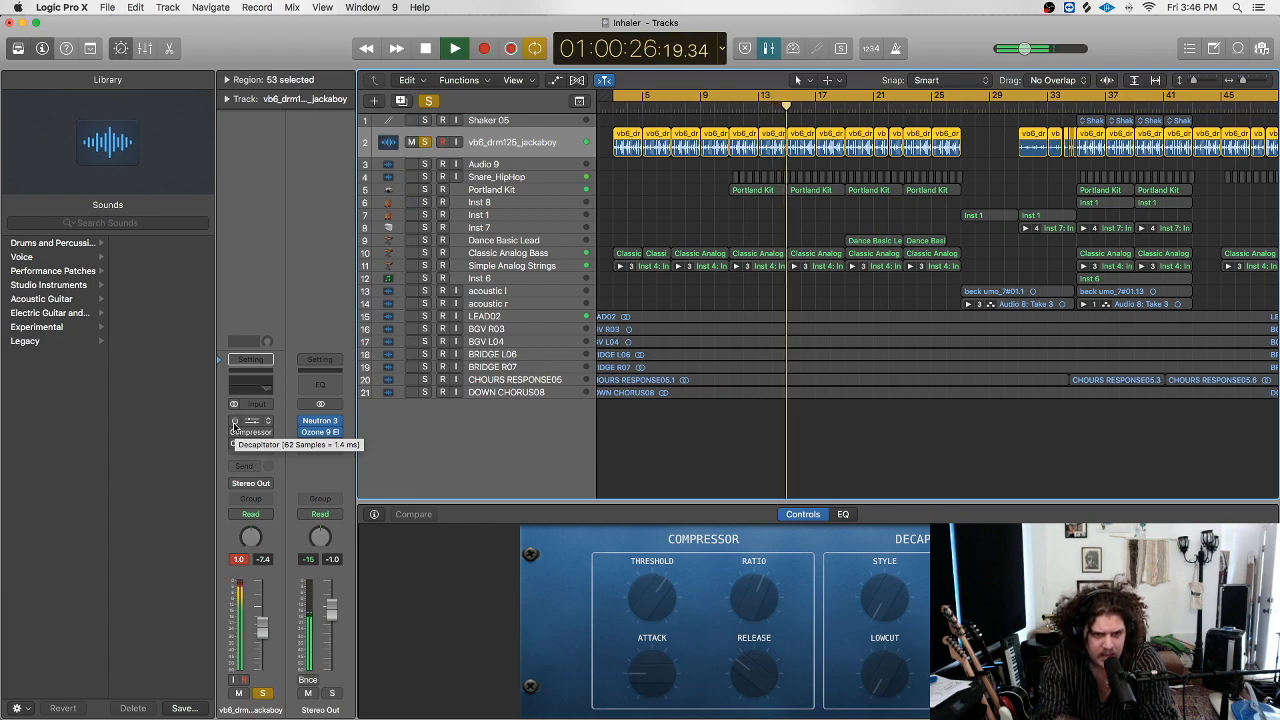
left_click(235, 422)
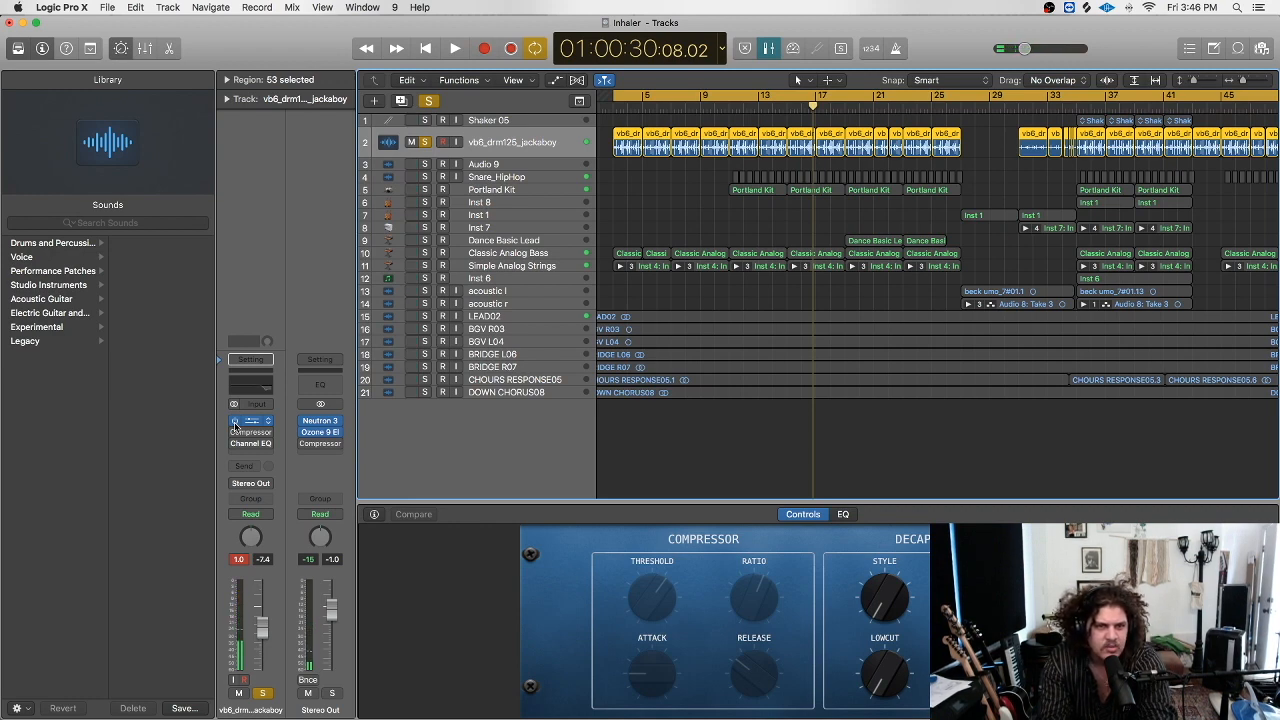
key("space")
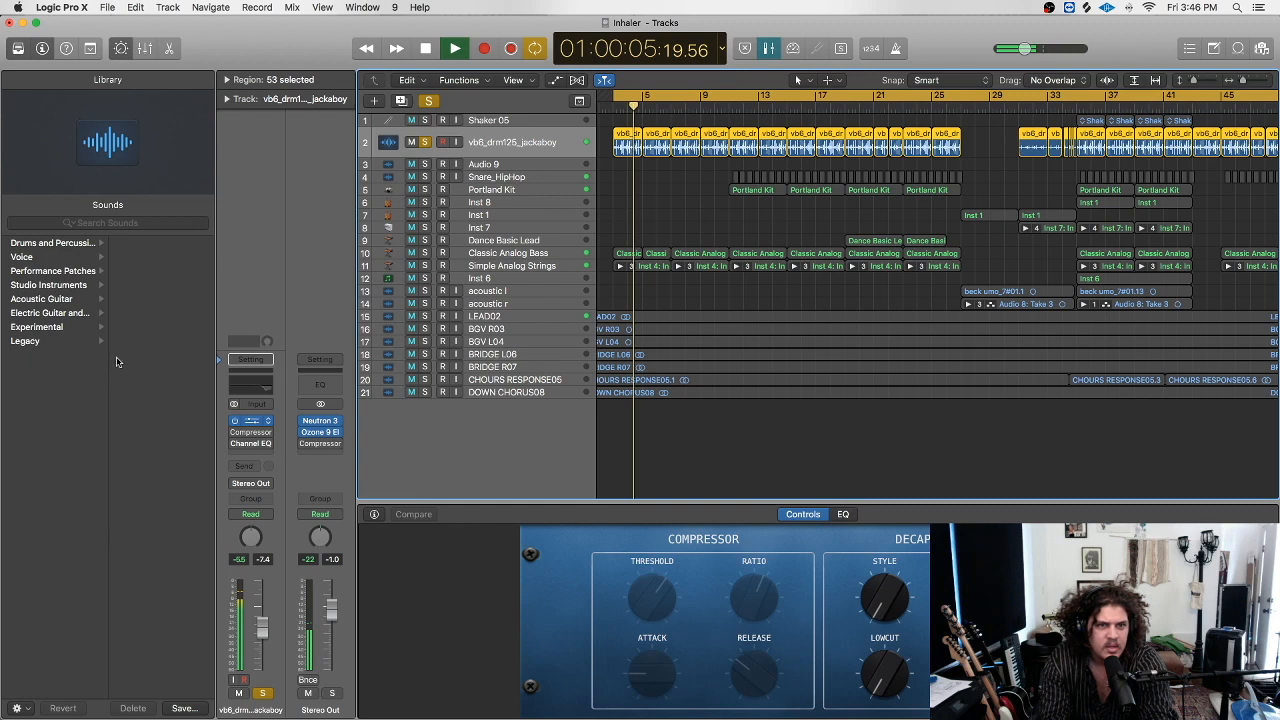
left_click(250, 421)
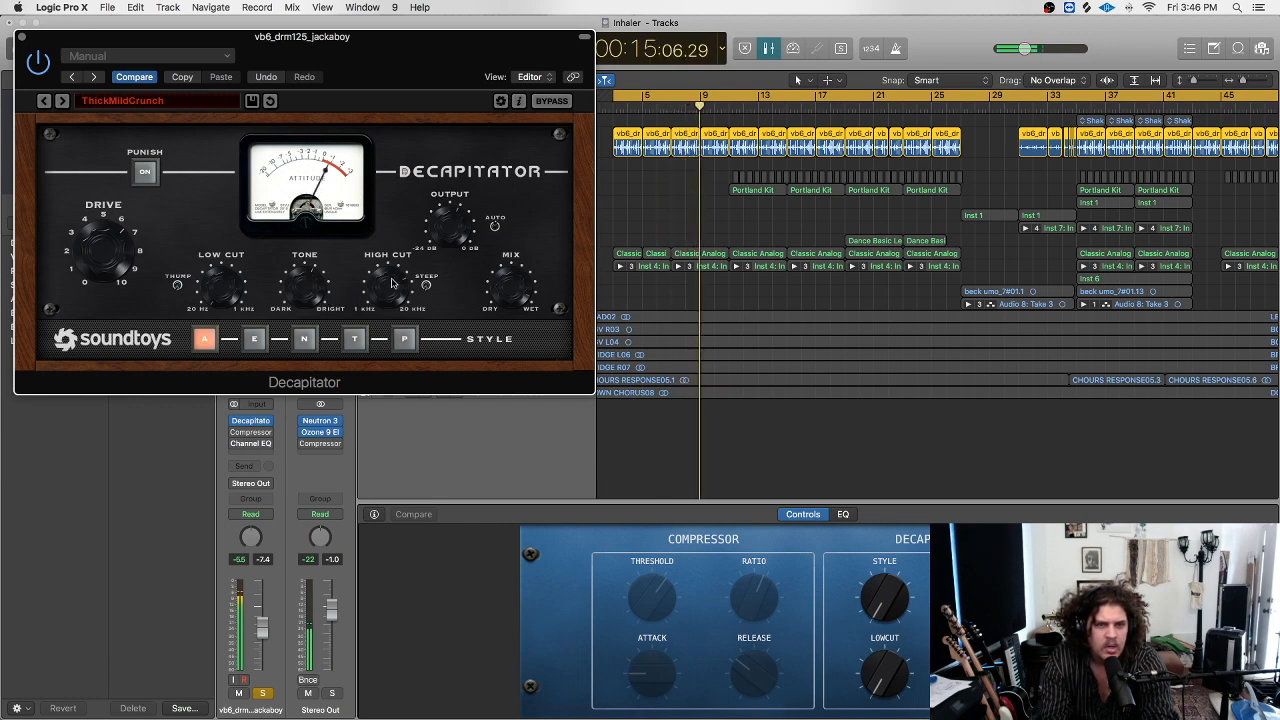
Re-enable the drum Compressor, move the Channel EQ high band to 13200 Hz, and replay.
left_click(21, 37)
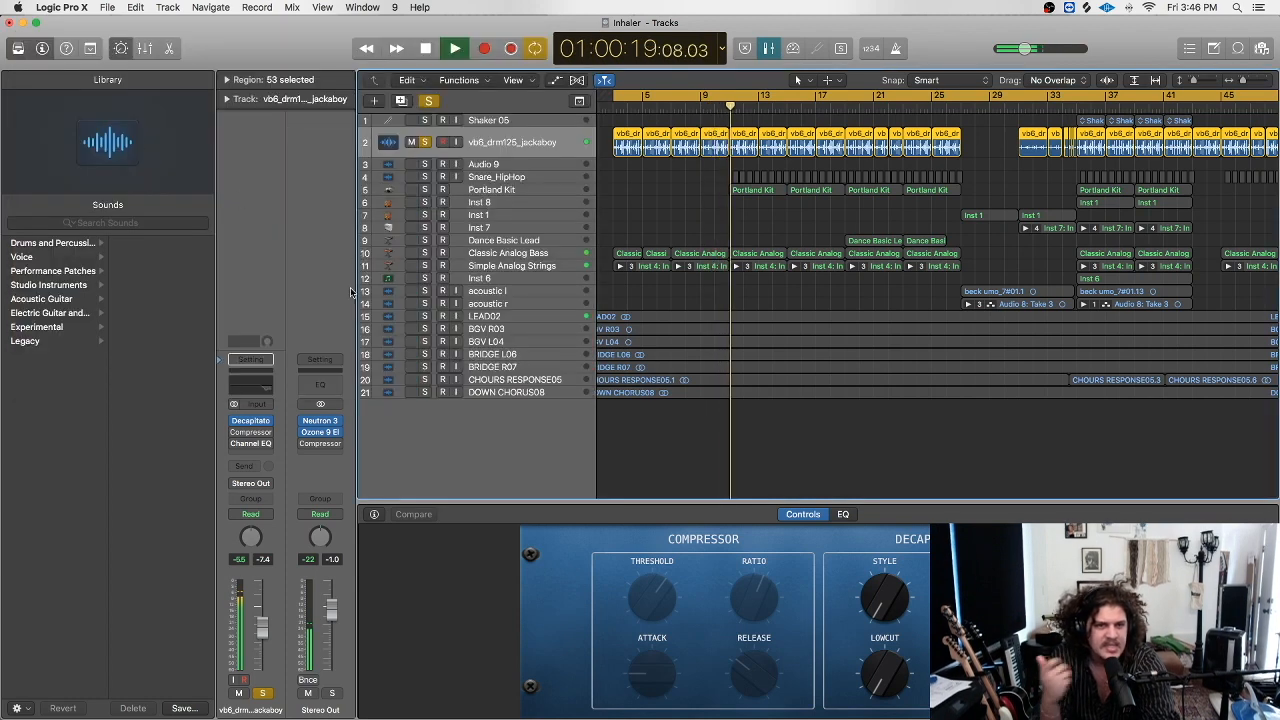
left_click(234, 432)
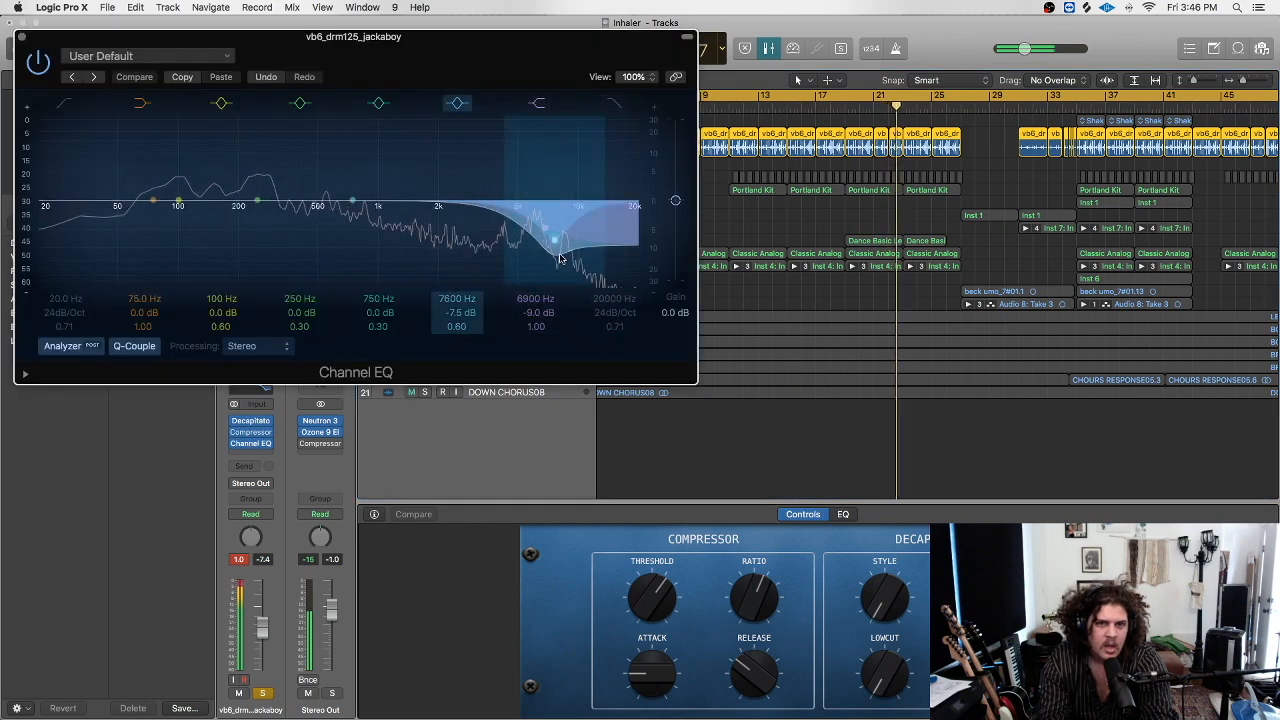
left_click_drag(553, 260, 567, 285)
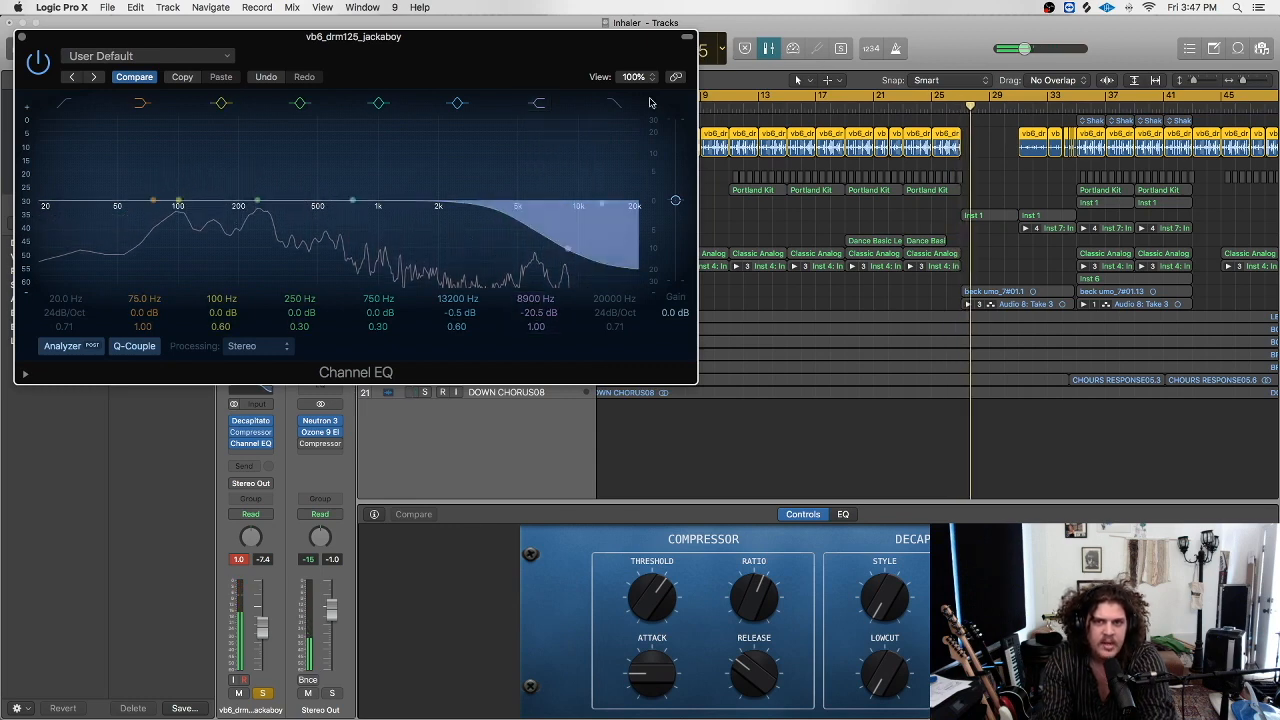
left_click(22, 38)
key("space")
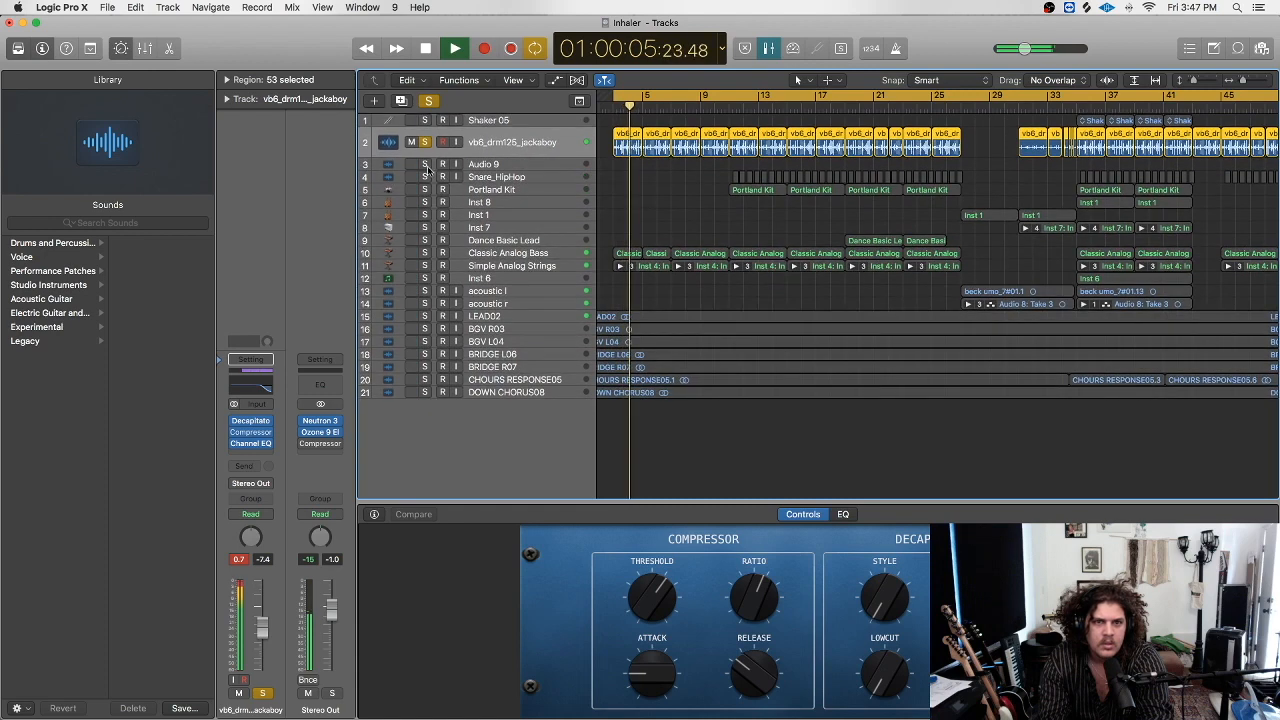
Solo the Classic Analog Bass and Simple Analog Strings tracks and select the strings.
left_click(425, 253)
left_click(425, 142)
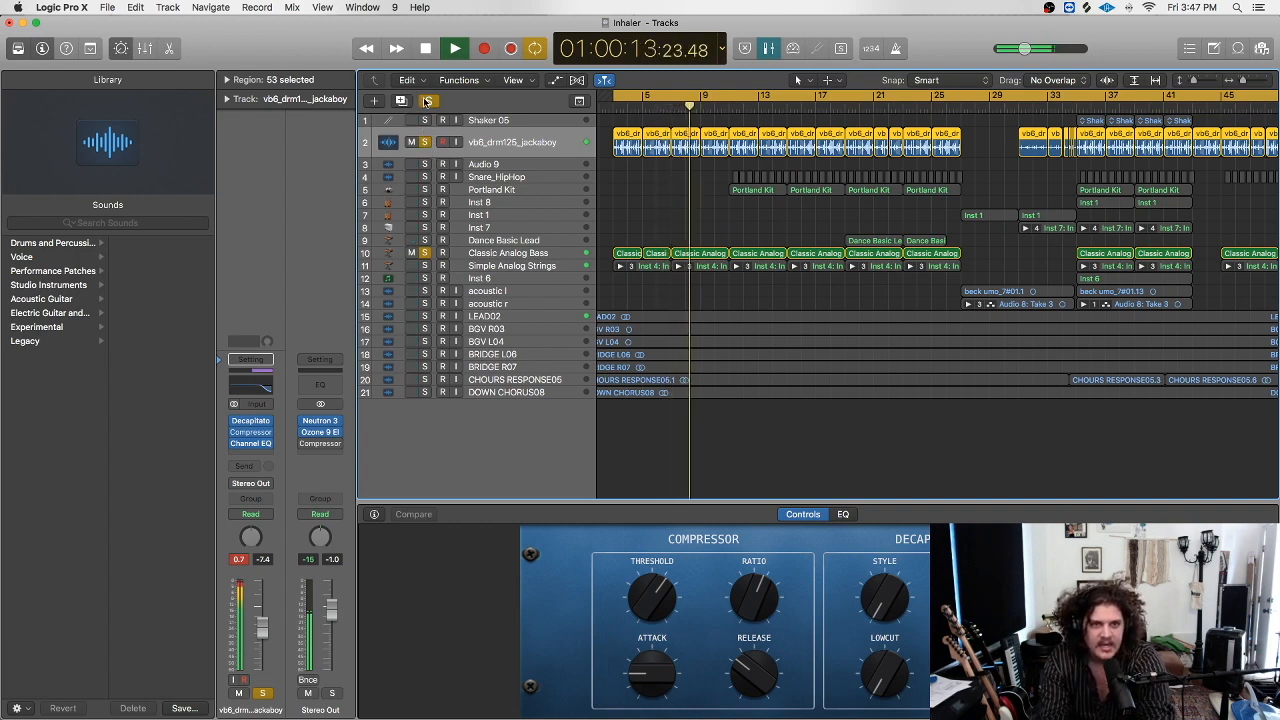
left_click(428, 147, "alt")
left_click(493, 256)
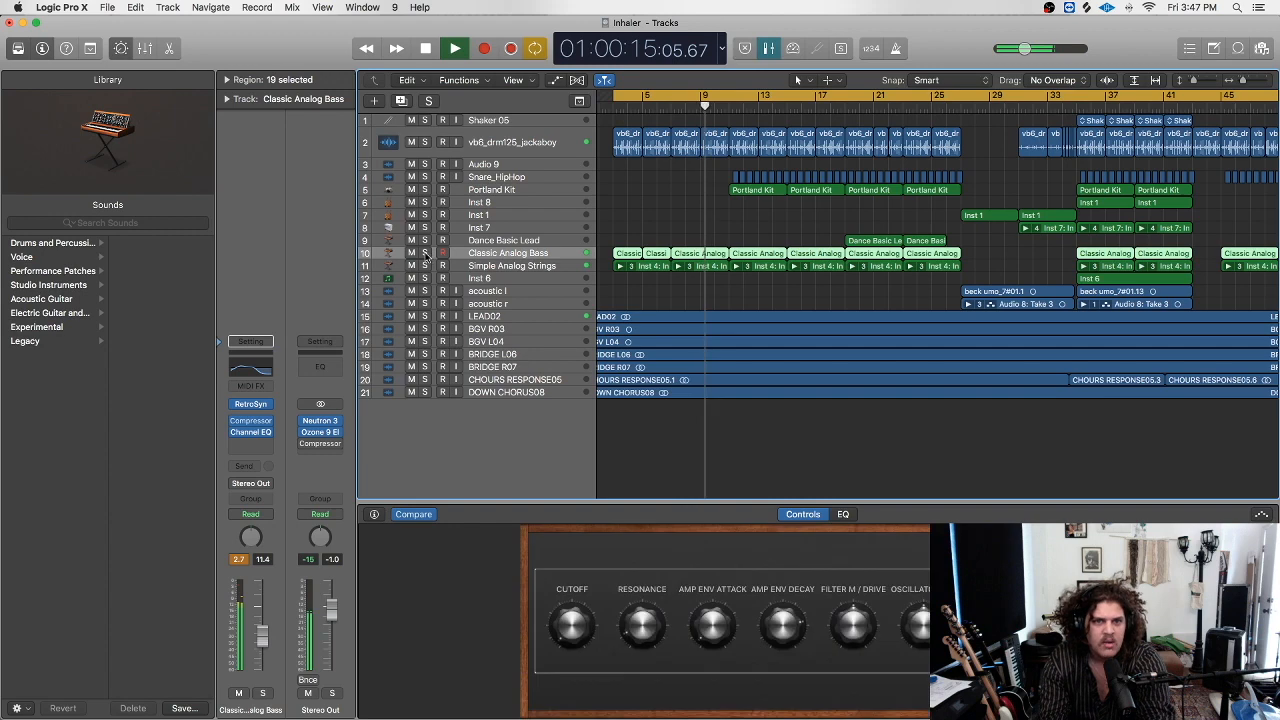
left_click(425, 253)
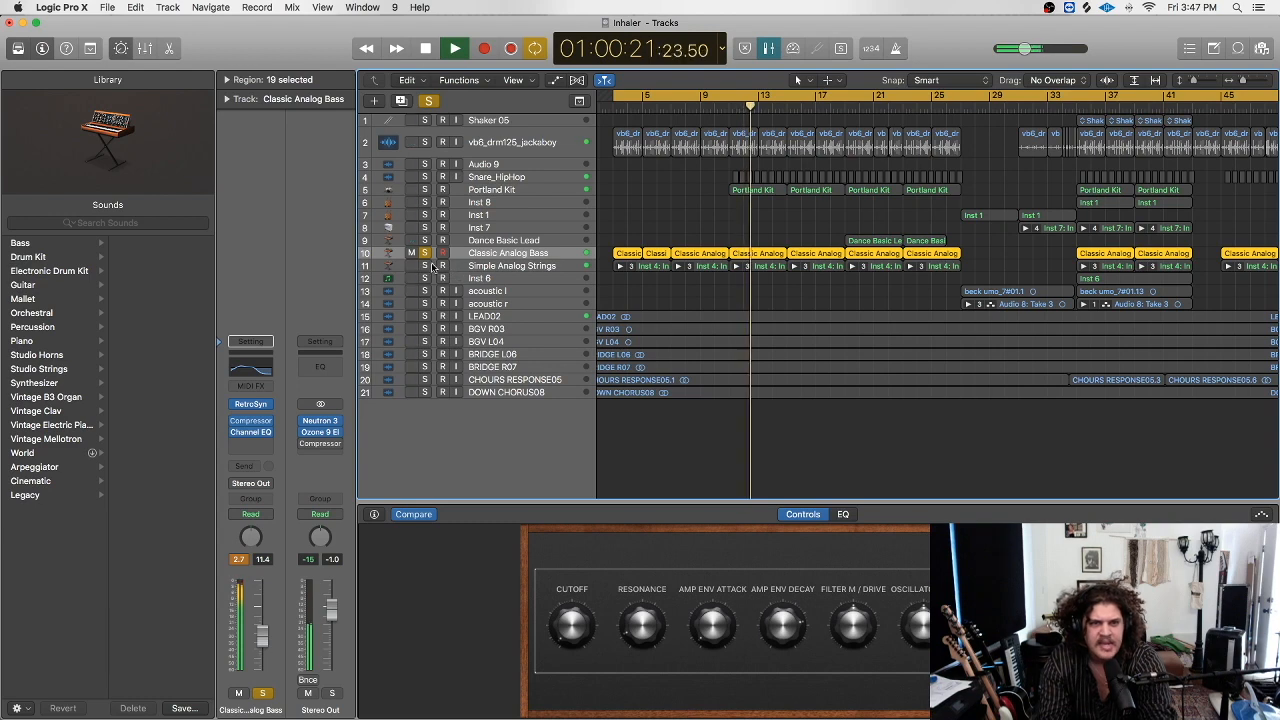
left_click(425, 266)
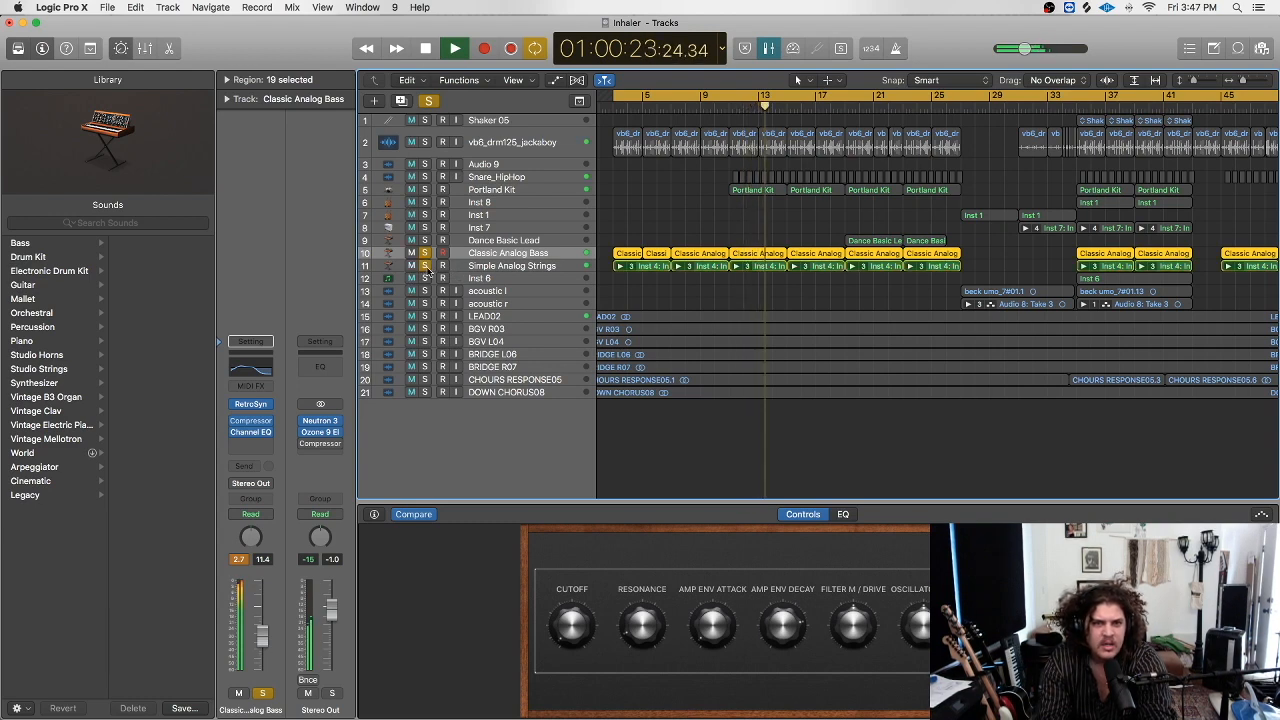
left_click(517, 266)
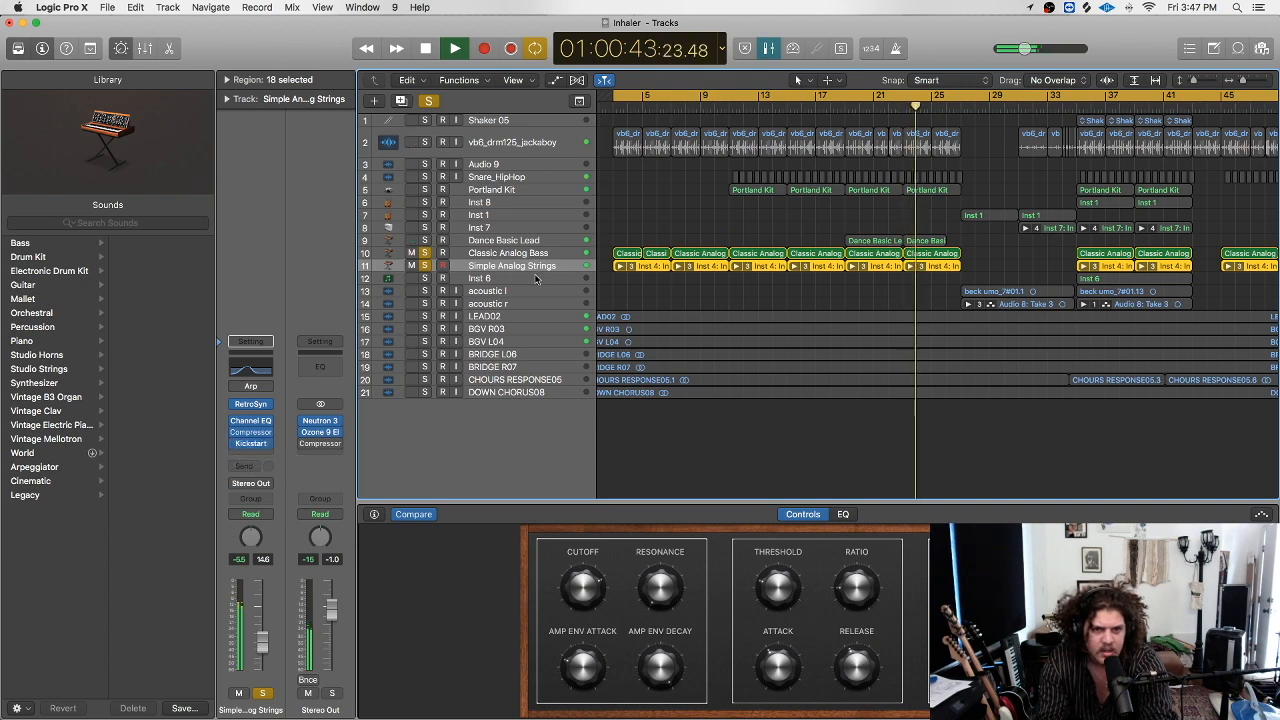
Add LEAD02 and BGV R03 to the solos, then stop playback and clear all solos.
left_click(424, 316)
left_click(424, 329)
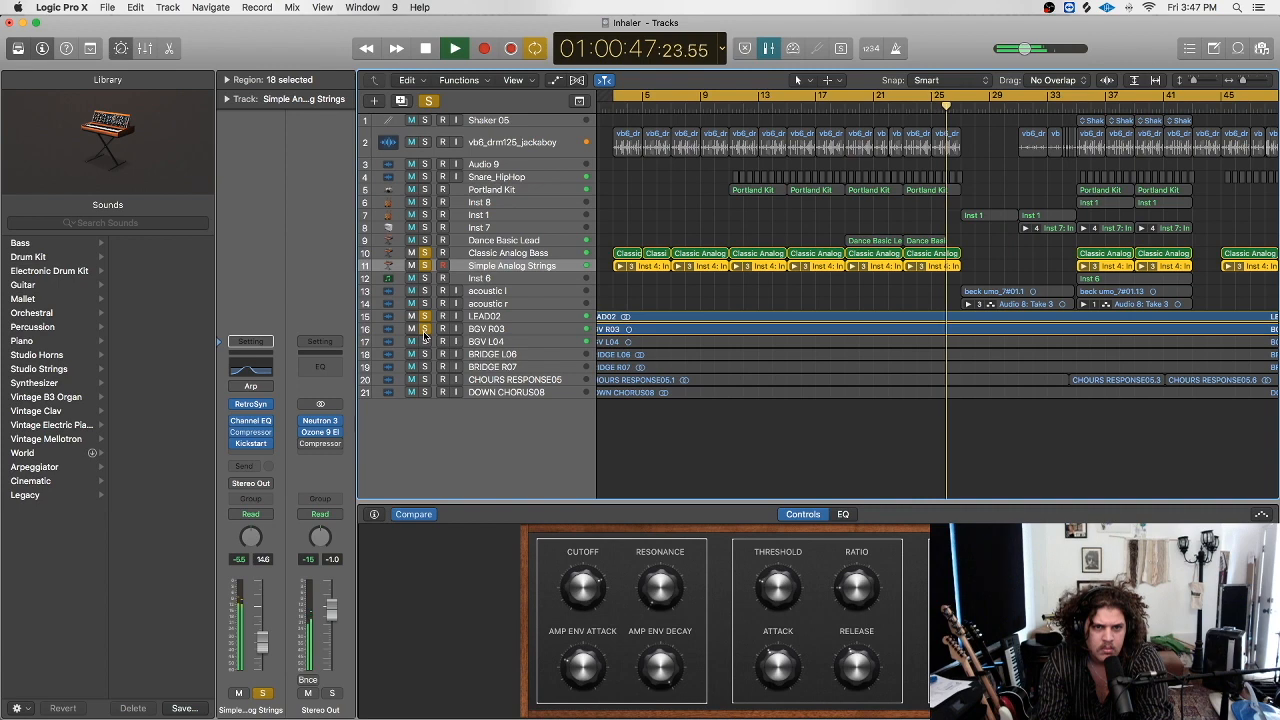
key("space")
left_click(429, 101)
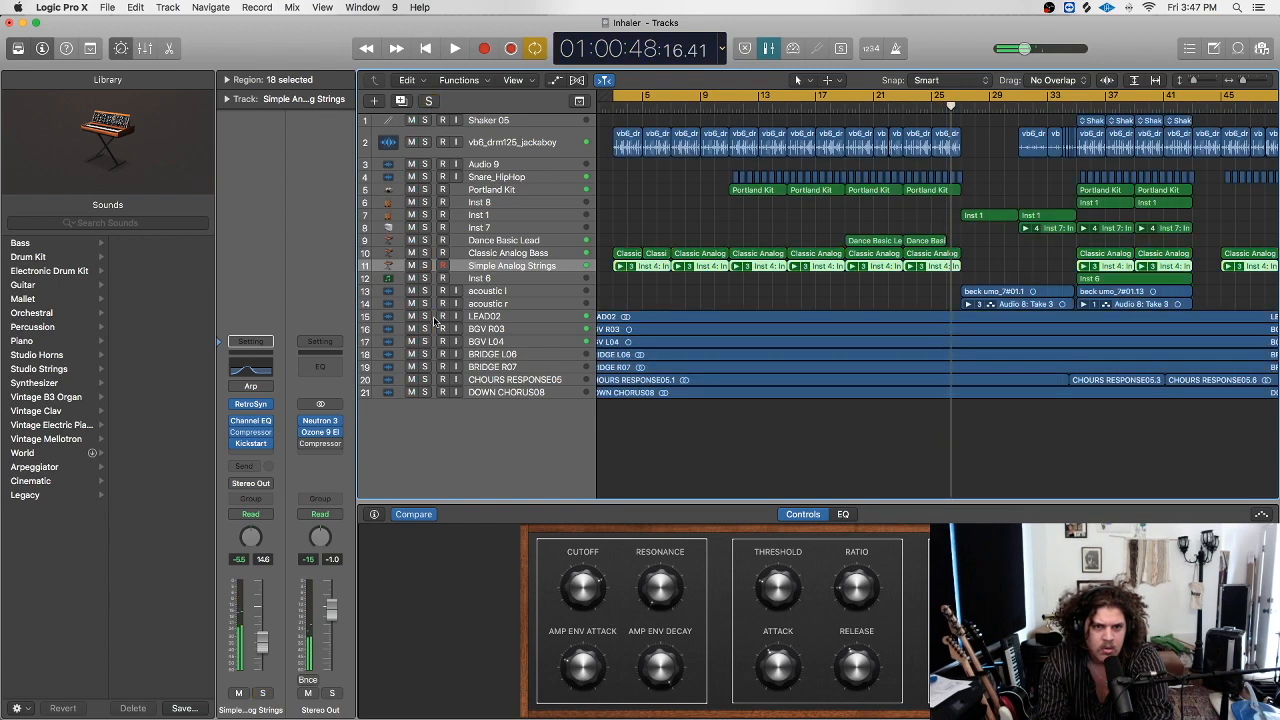
Leave only LEAD02 and BGV R03 soloed, replay, and zoom out to fit the whole song.
left_click_drag(424, 316, 424, 342)
key("space")
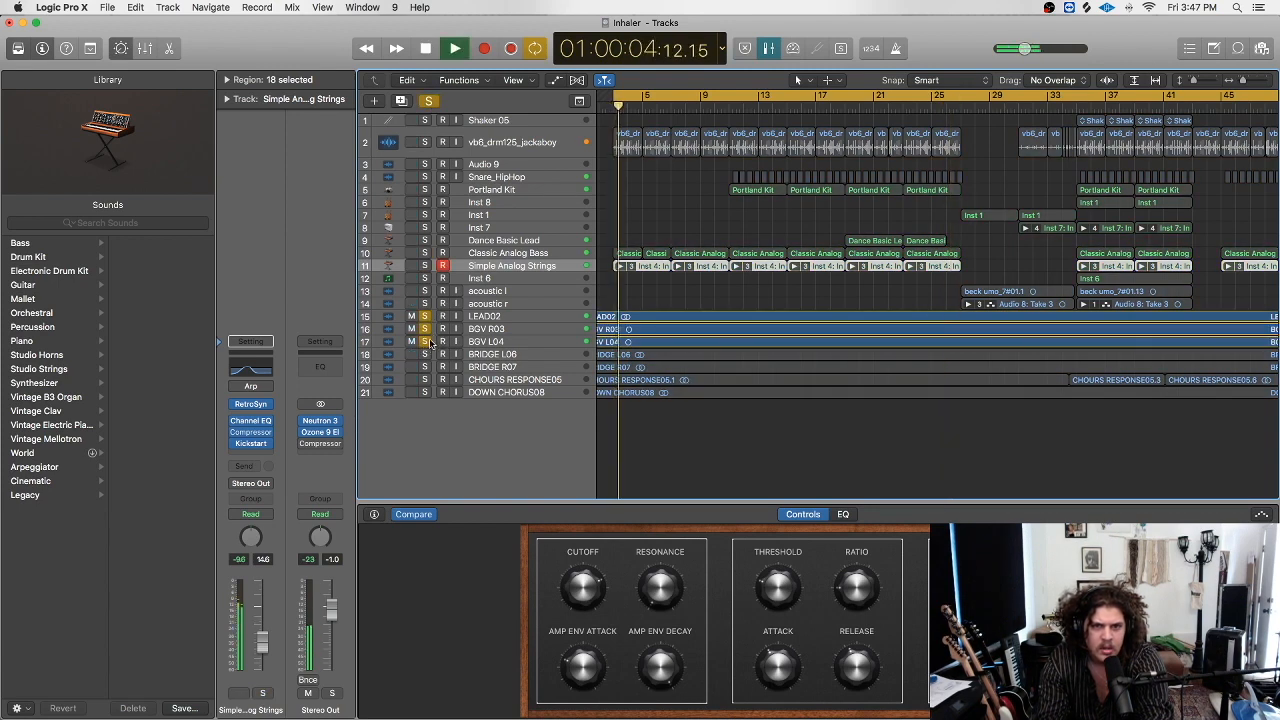
left_click(498, 329)
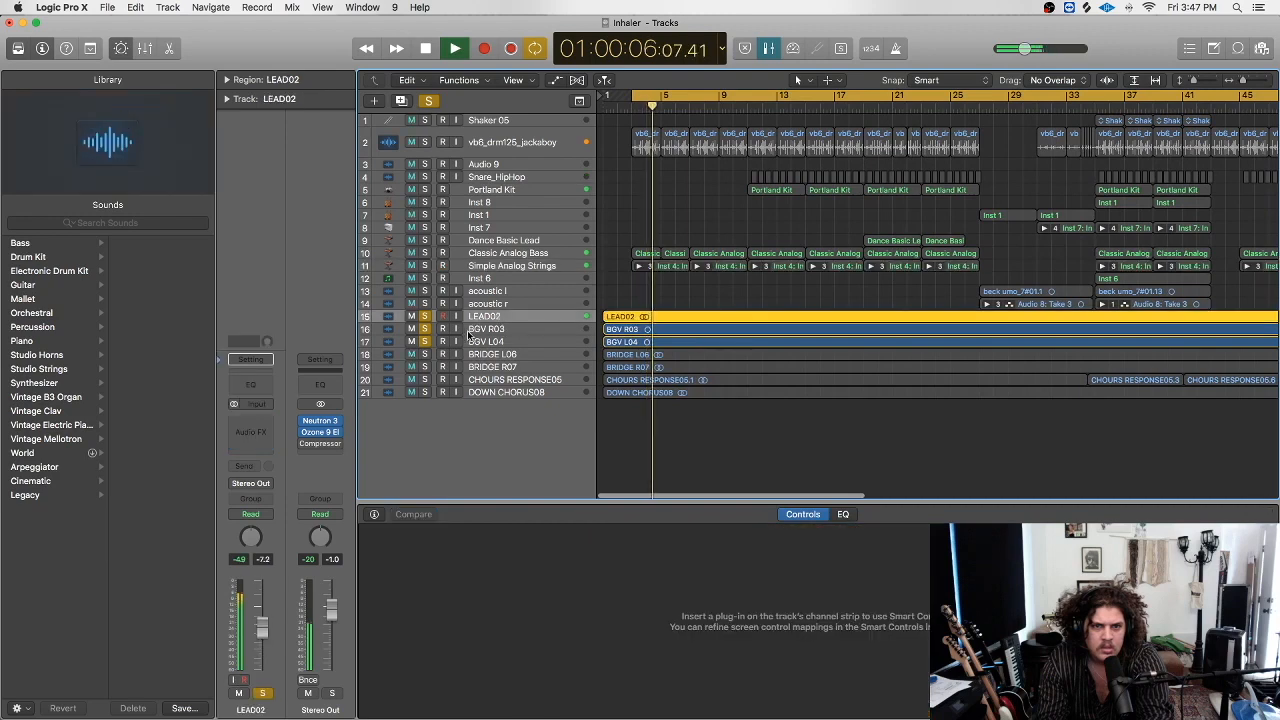
left_click(488, 341)
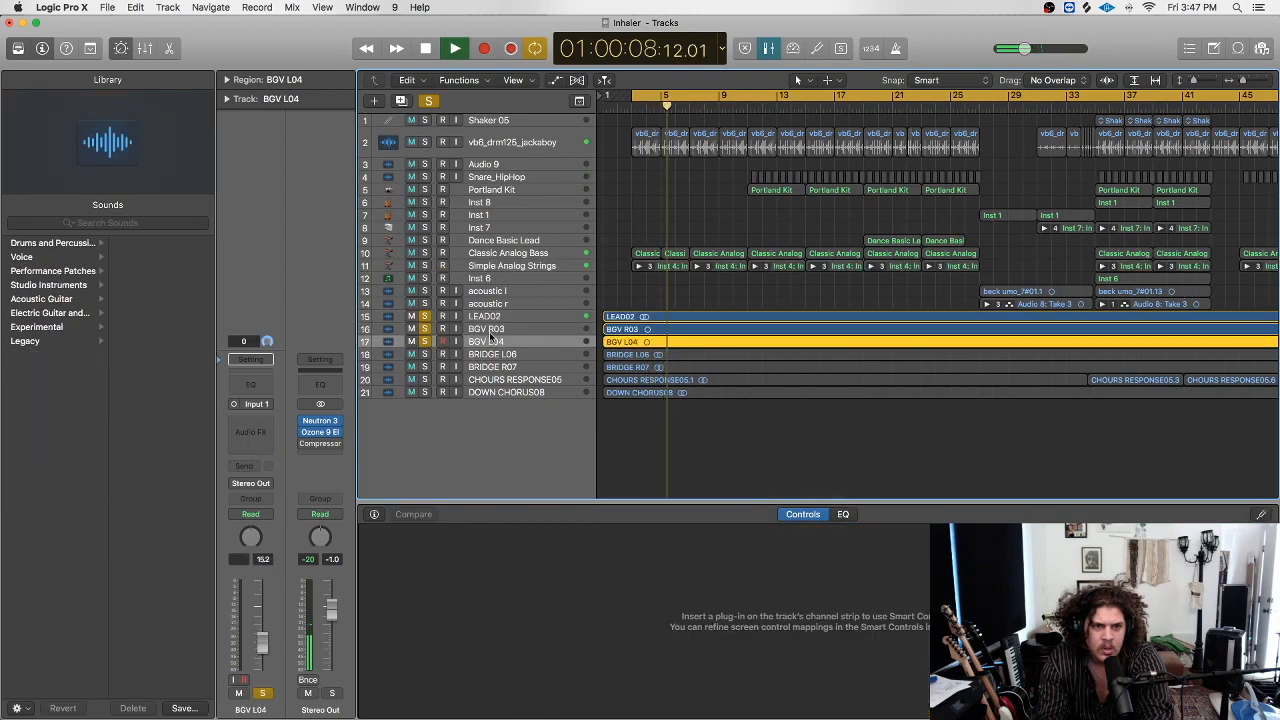
left_click(490, 332)
left_click(500, 318)
left_click(425, 342)
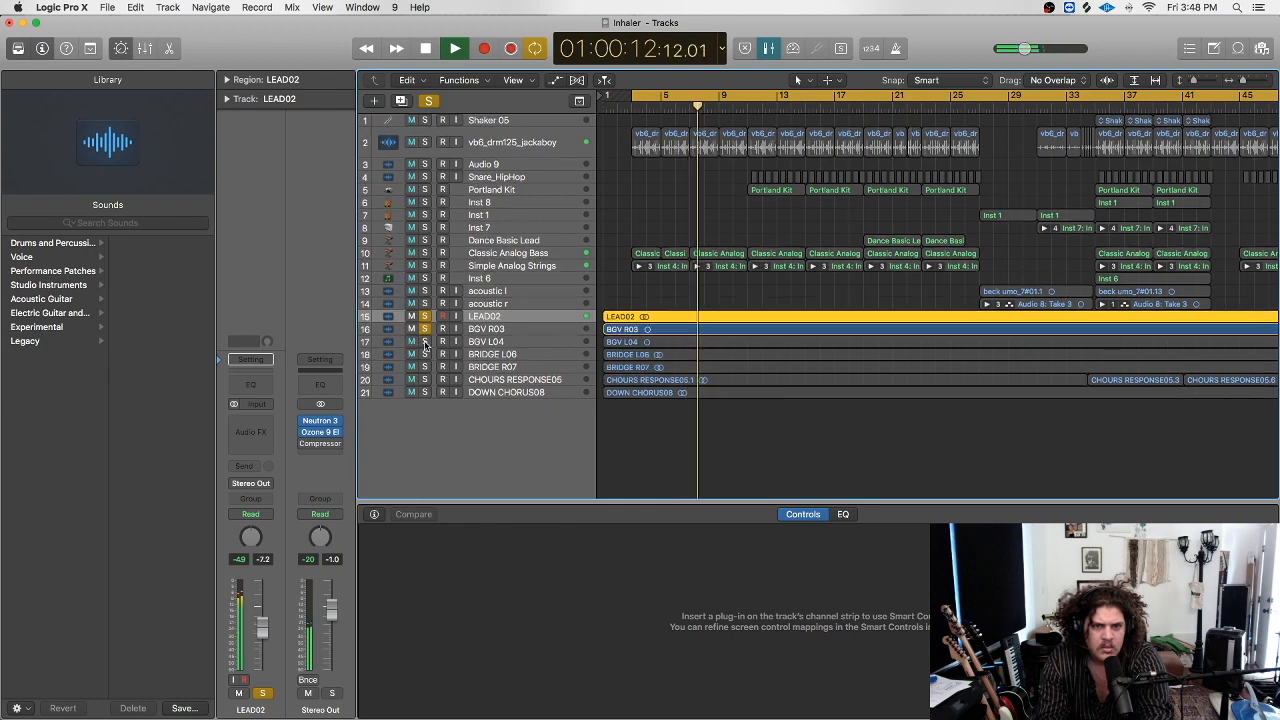
left_click(425, 342)
left_click(425, 342)
left_click_drag(1244, 80, 1201, 90)
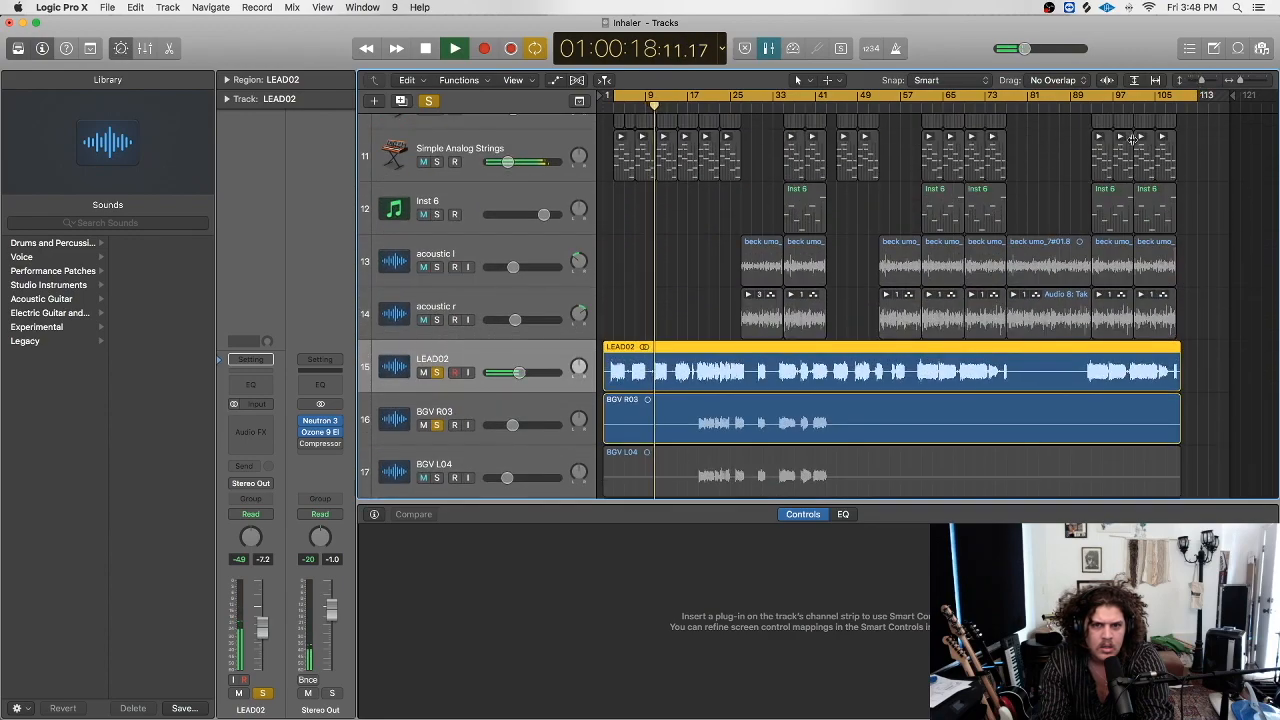
Toggle LEAD02's solo off and back on against the mix, then stop at about 32 seconds.
scroll(553, 317, "down", 5)
scroll(553, 317, "up", 15)
scroll(553, 317, "down", 8)
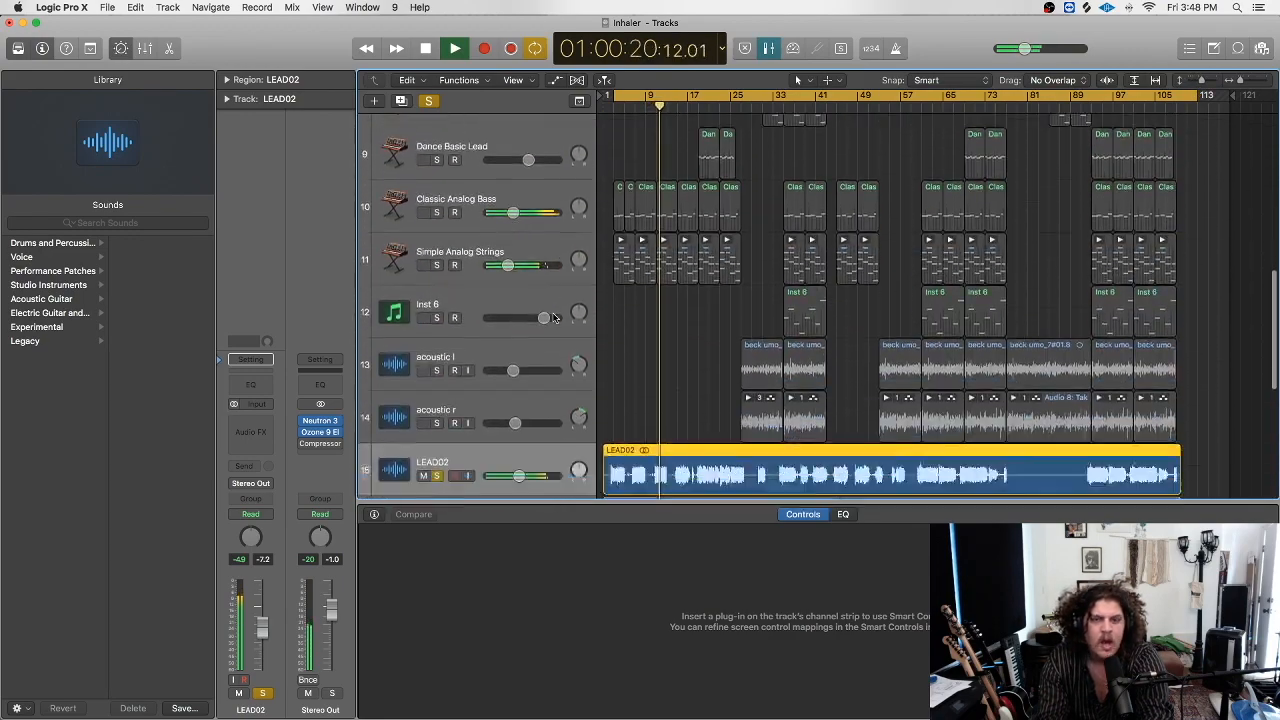
scroll(553, 317, "down", 6)
scroll(443, 283, "up", 2)
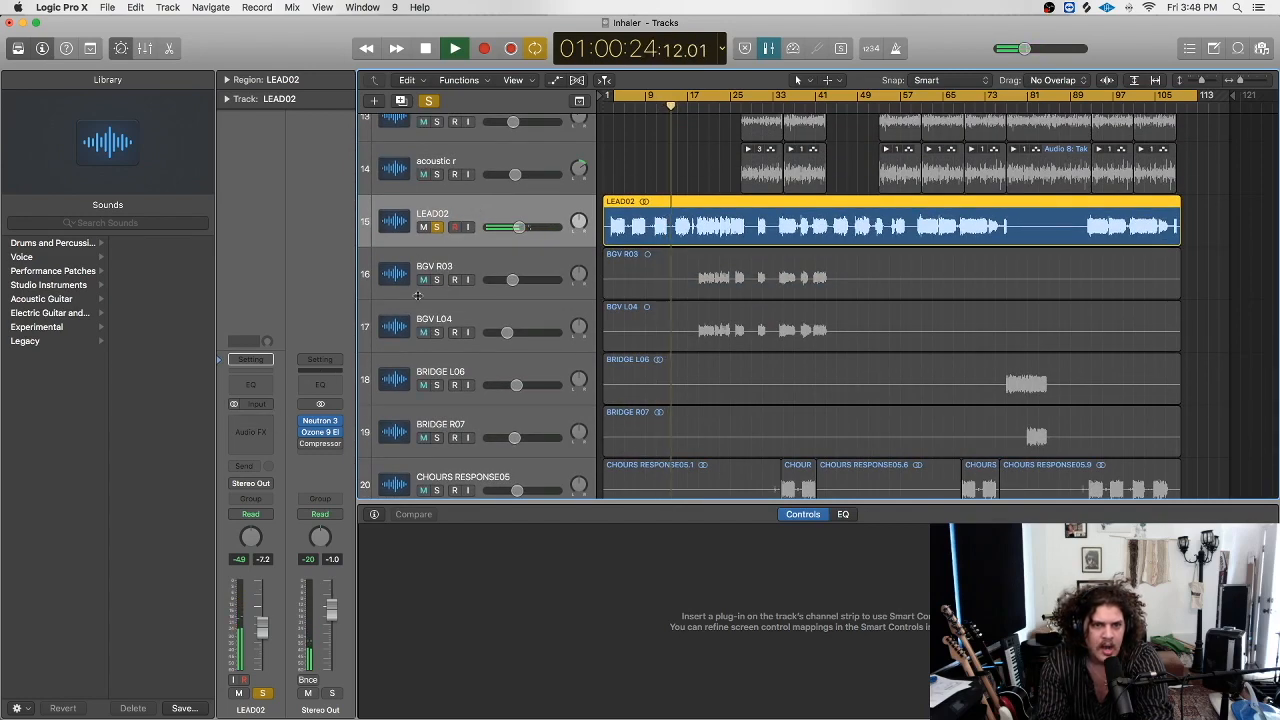
left_click(430, 265)
left_click(420, 230)
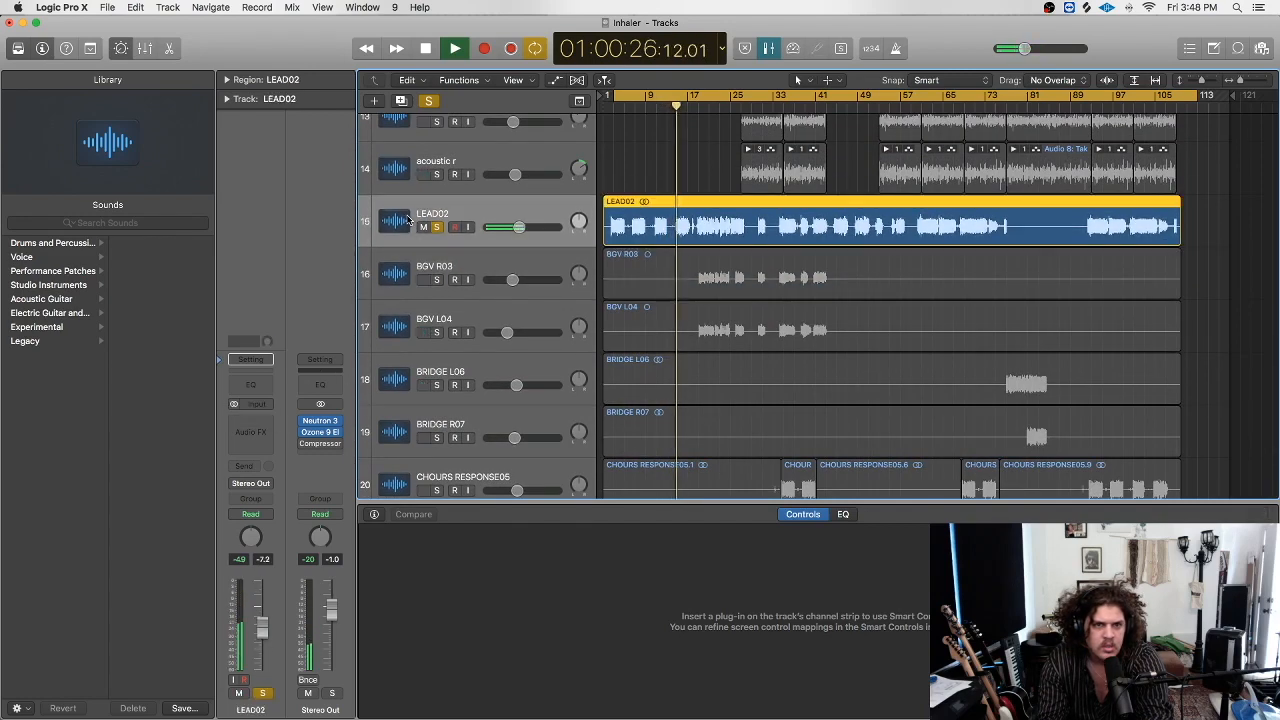
scroll(418, 232, "up", 3)
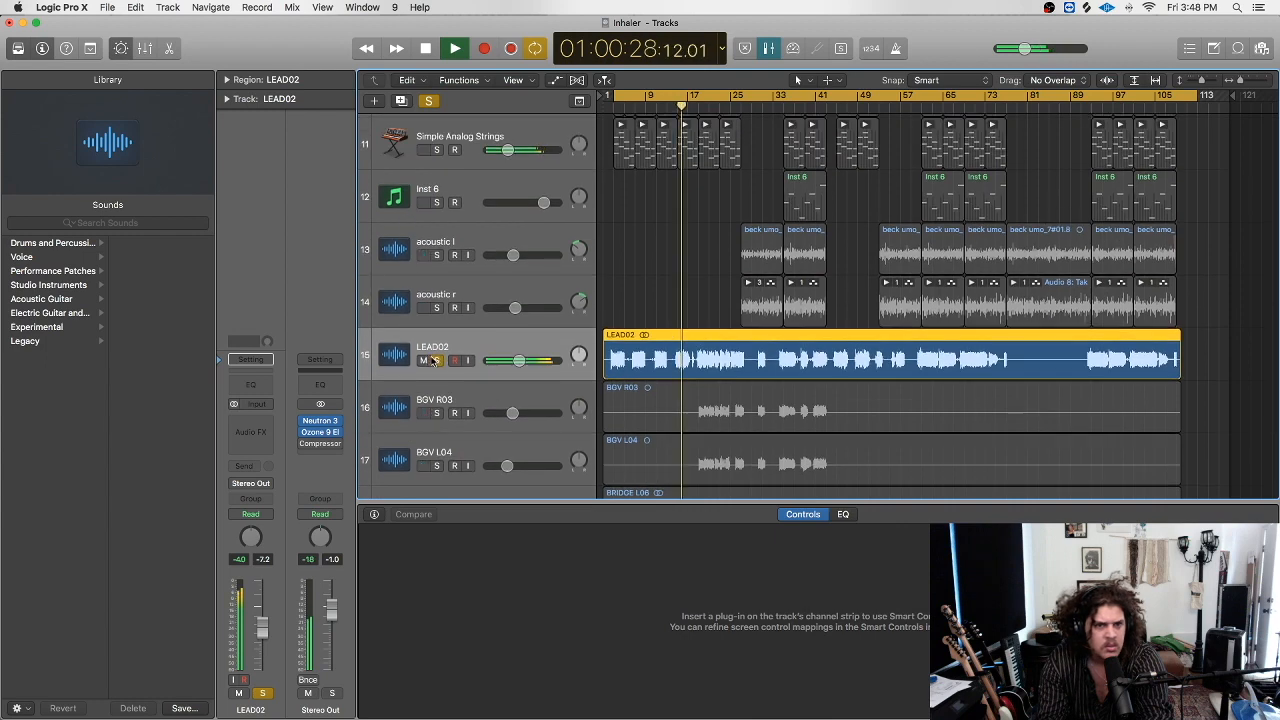
left_click(435, 361)
left_click(436, 361)
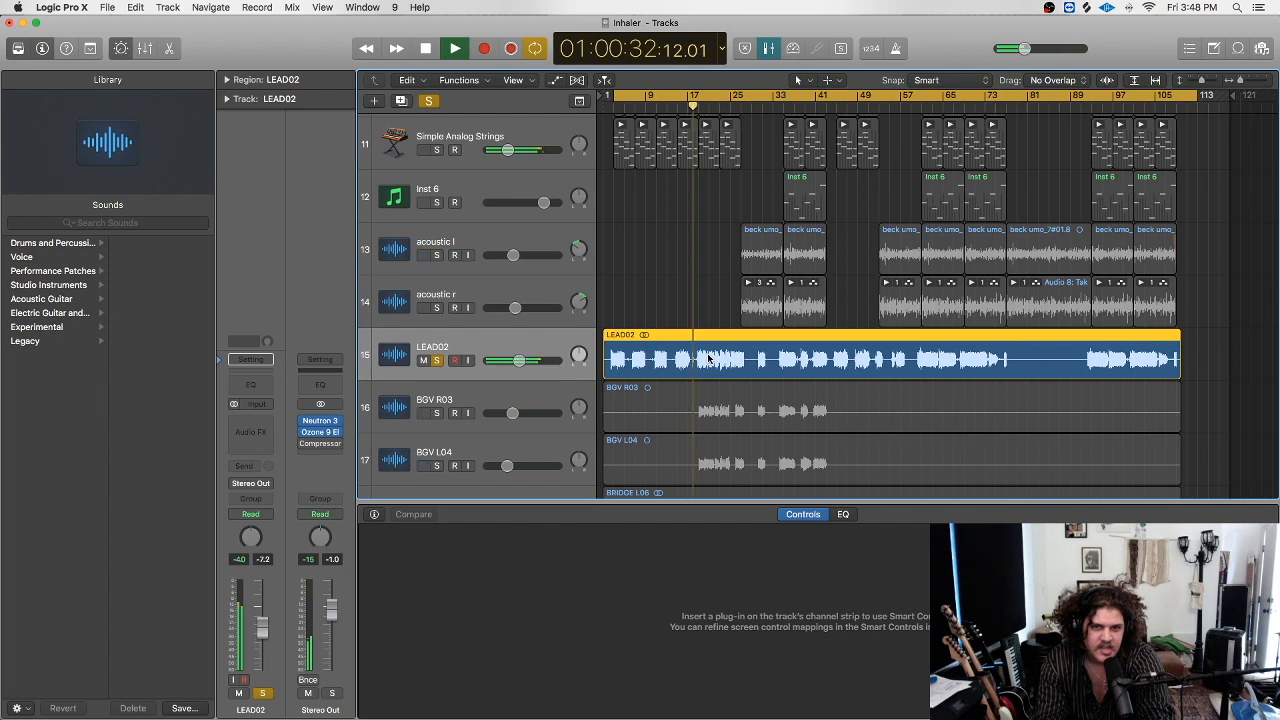
key("space")
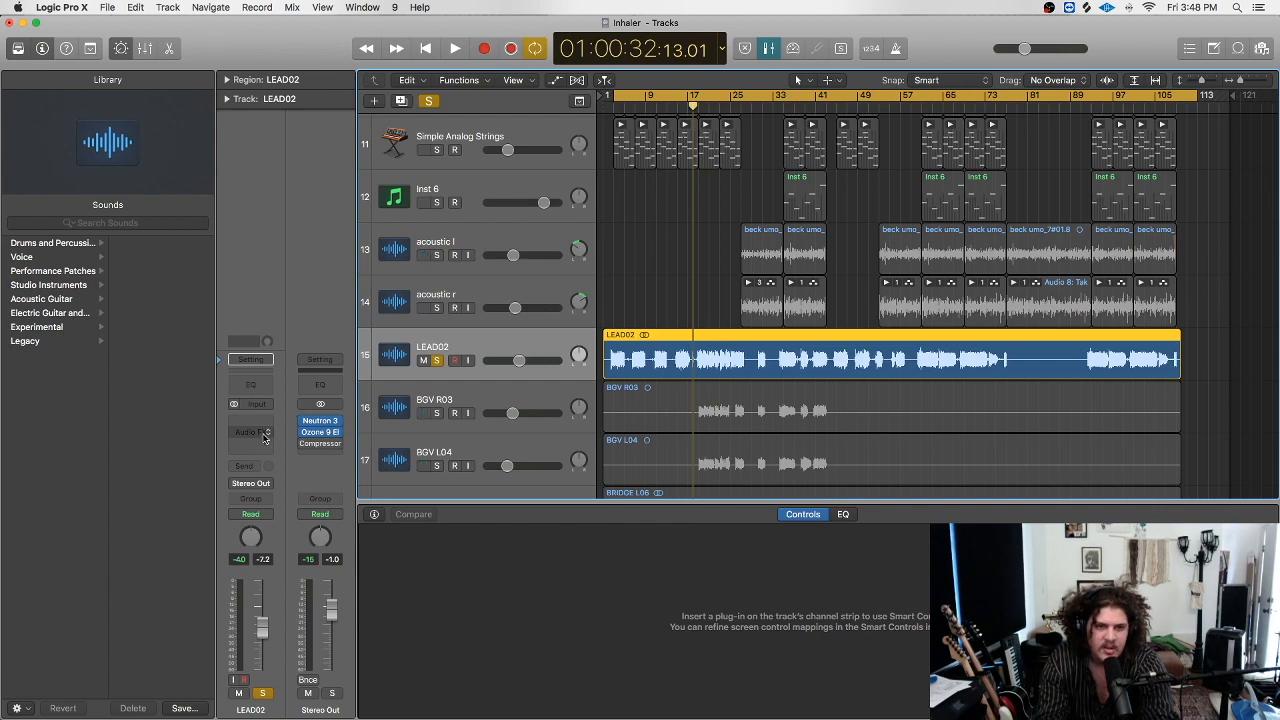
Insert a Channel EQ on LEAD02, apply a Voice-category preset, and close the EQ window.
left_click(261, 383)
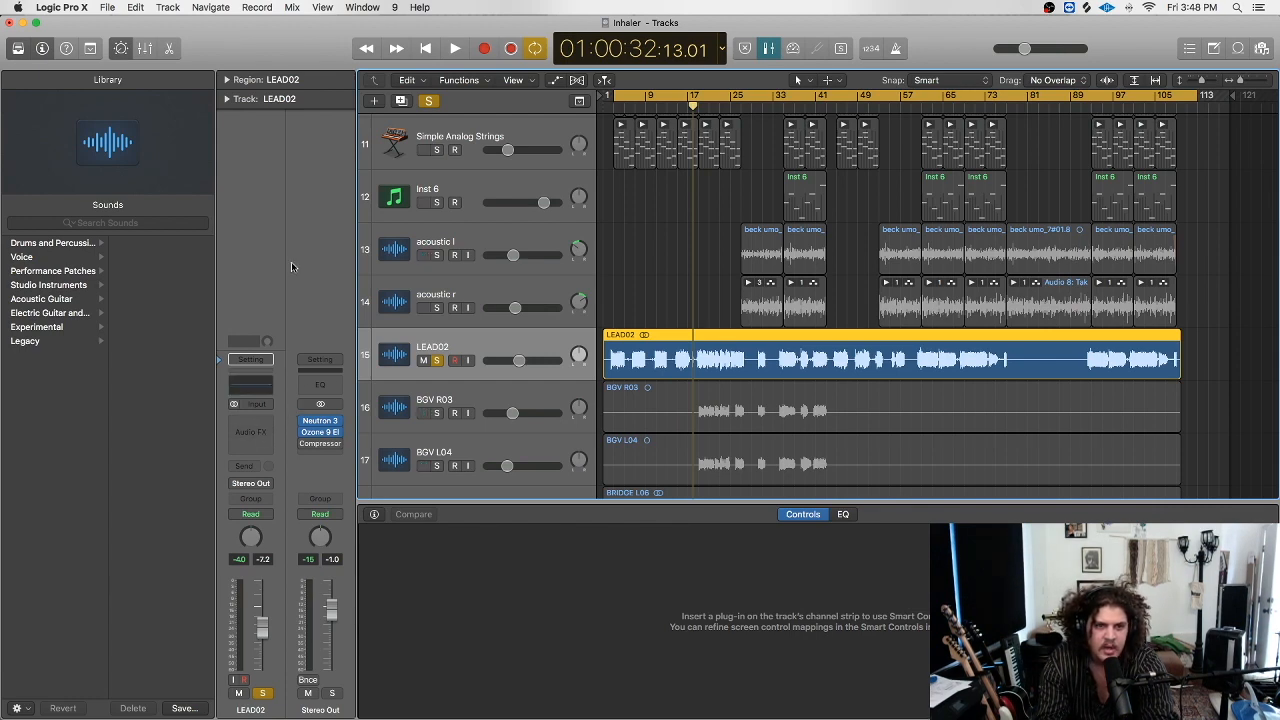
left_click(164, 52)
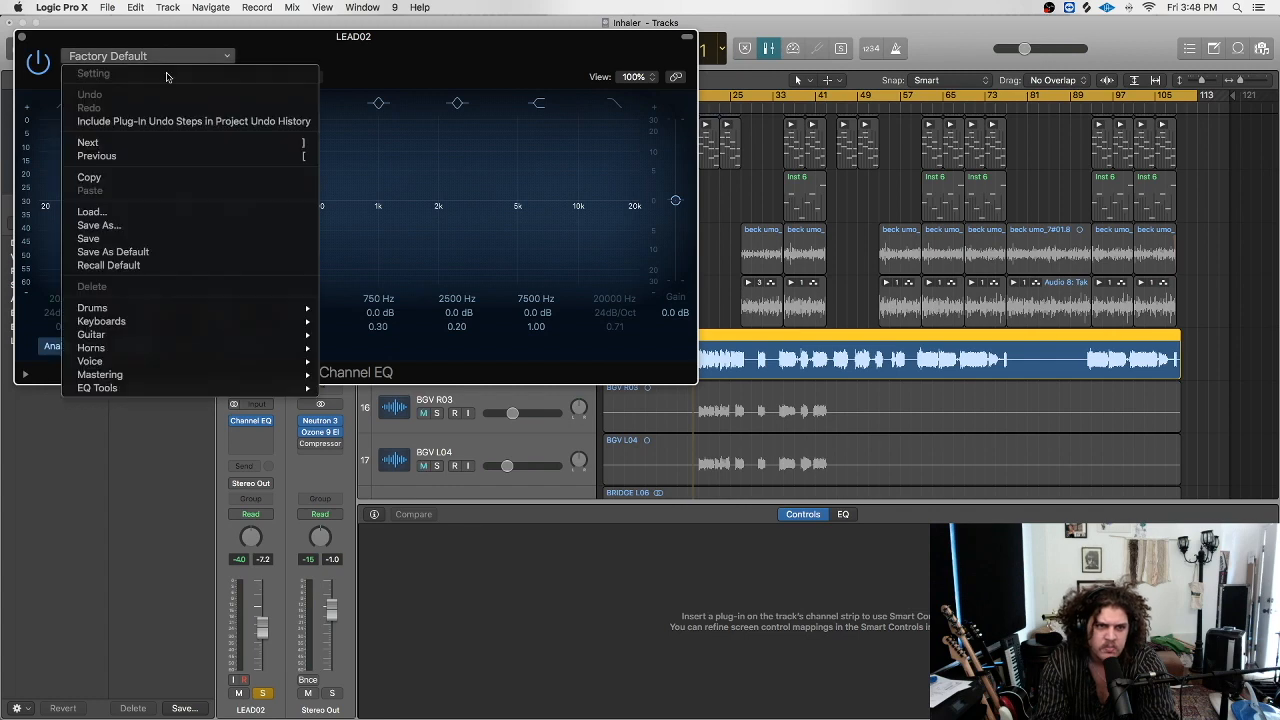
mouse_move(240, 335)
mouse_move(243, 361)
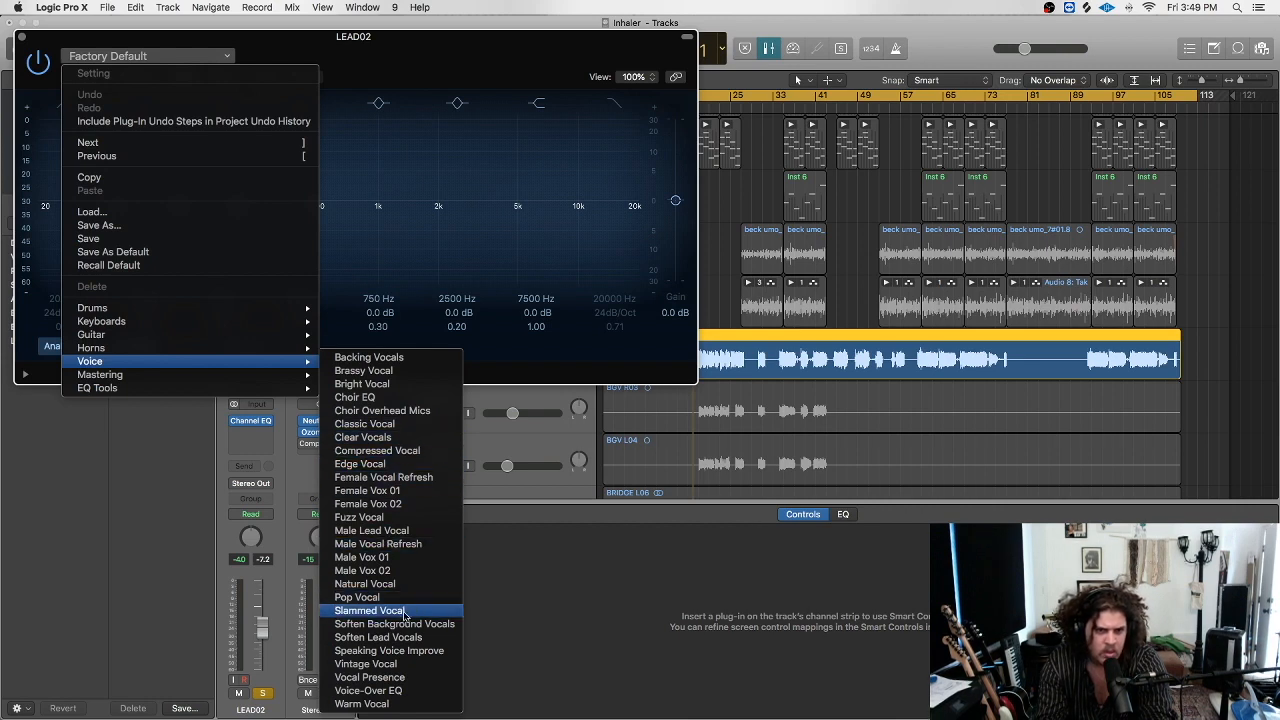
left_click(398, 366)
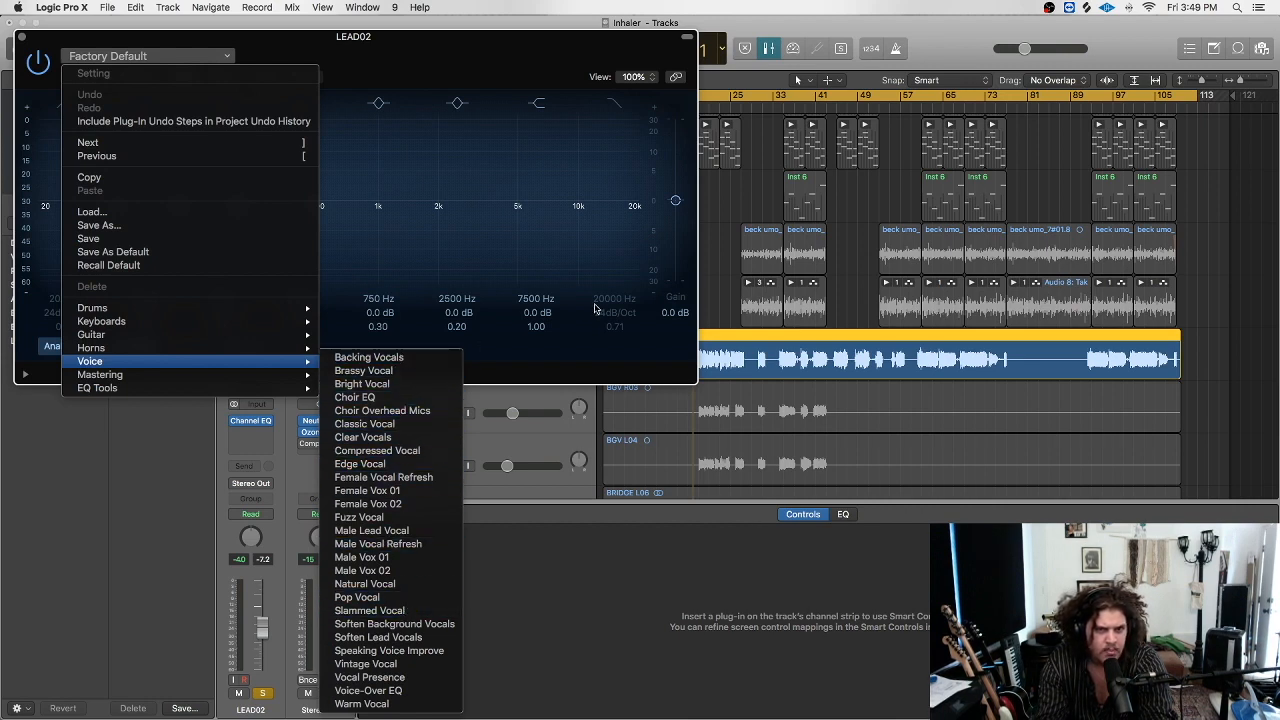
left_click(19, 39)
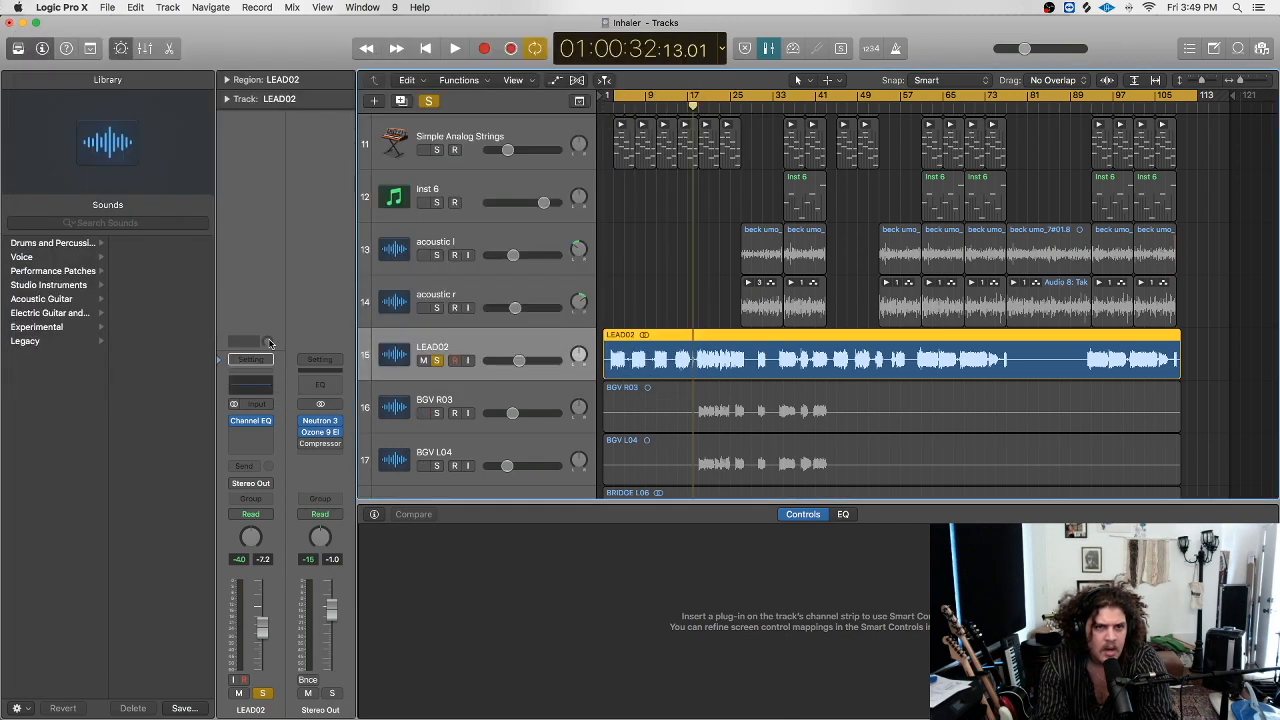
Bypass LEAD02's Channel EQ and play the soloed vocal again from near the start.
left_click(234, 421)
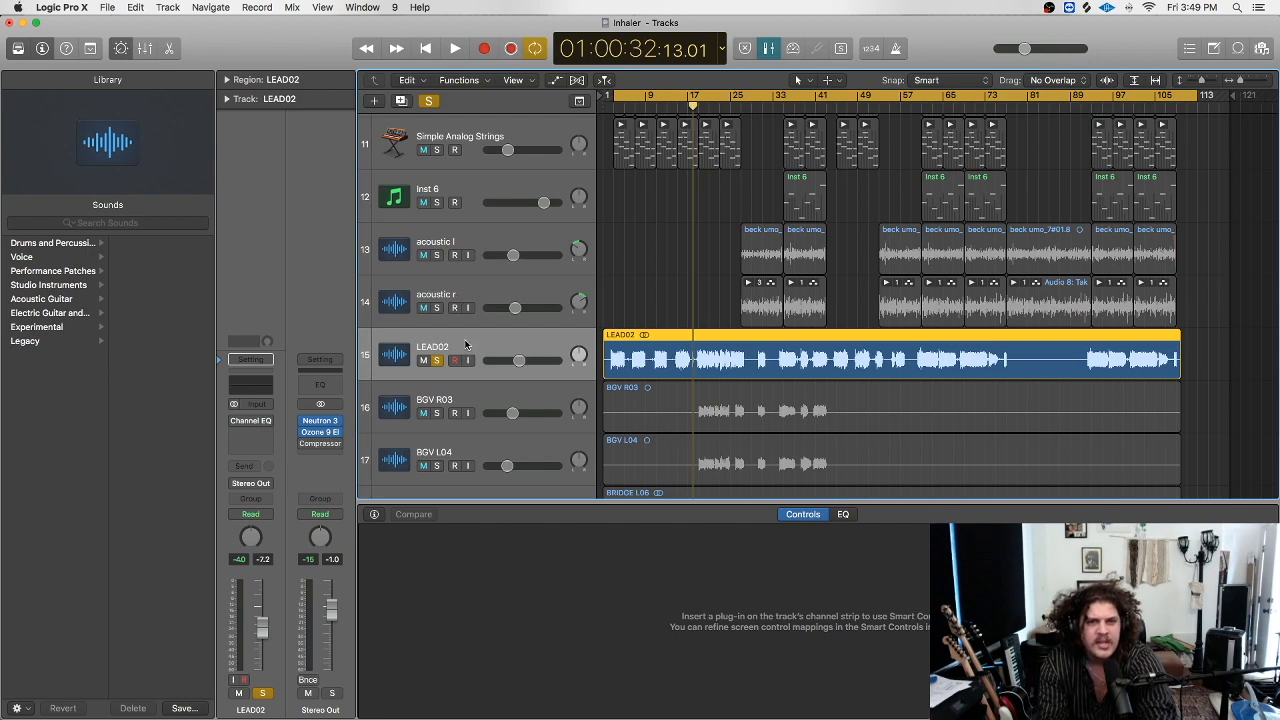
key("Return")
key("space")
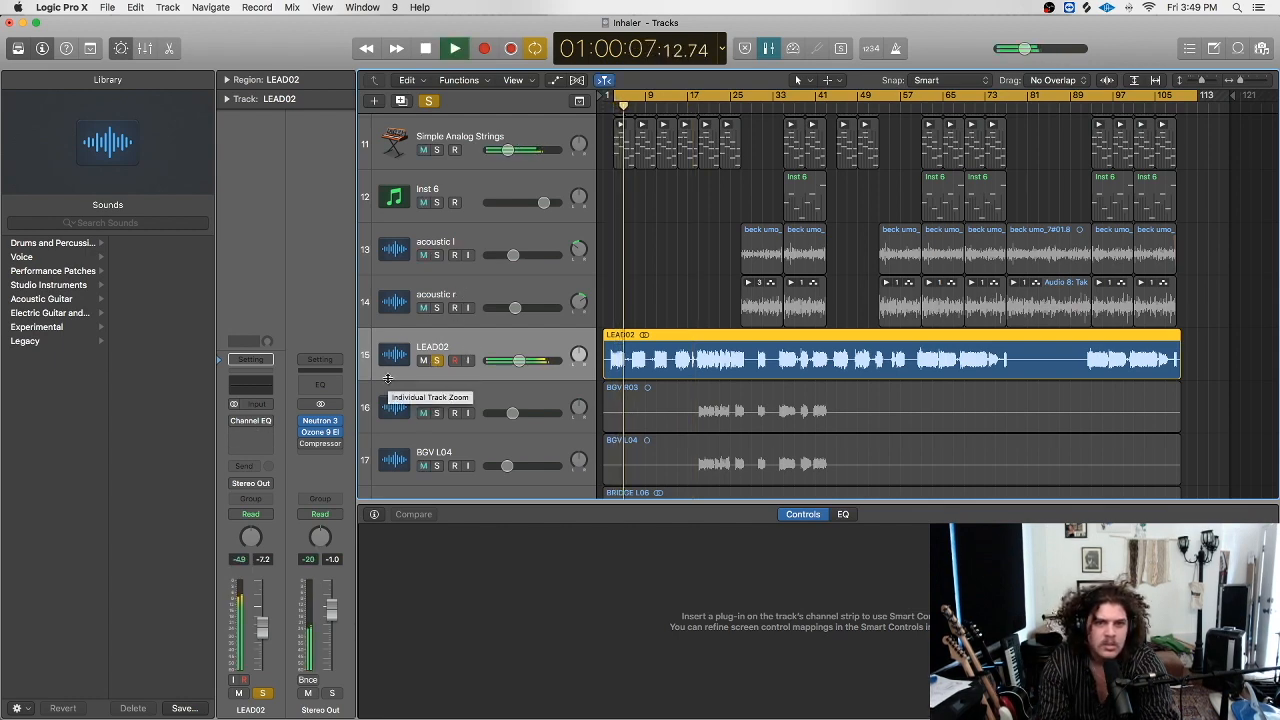
Unsolo LEAD02, then solo and select the Snare_HipHop track on track 4.
left_click(436, 361)
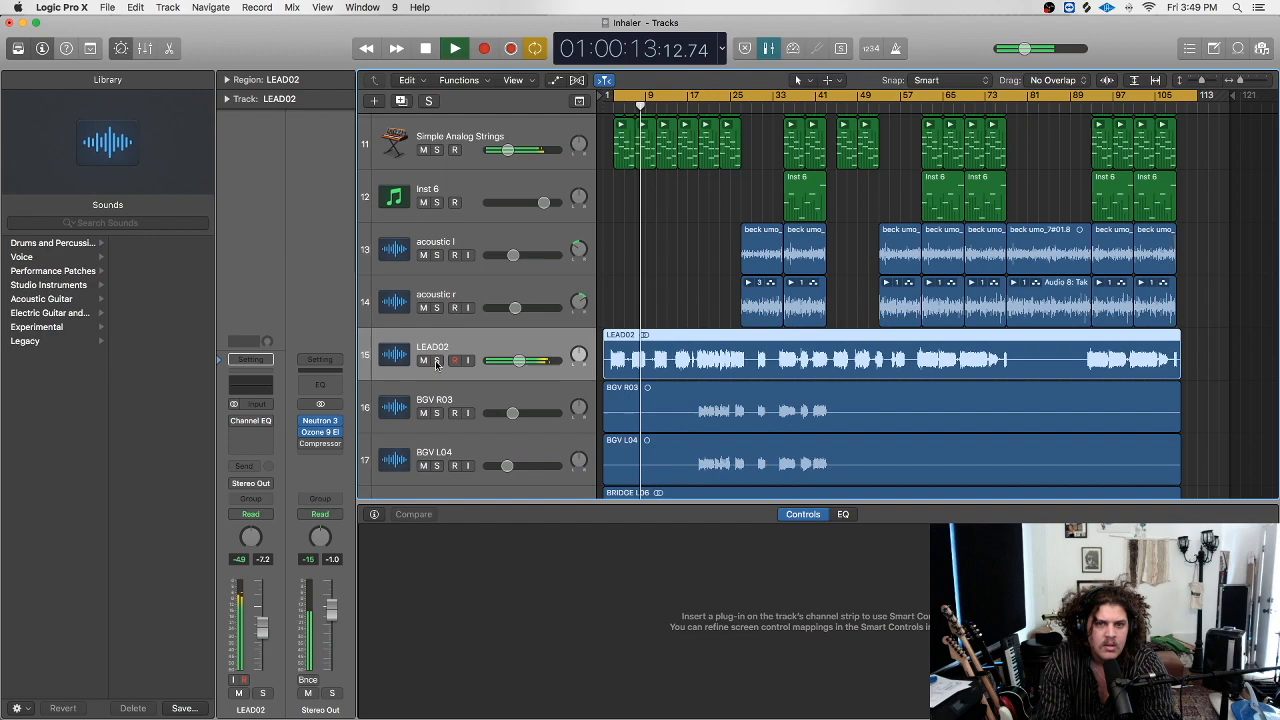
scroll(470, 338, "down", 1)
scroll(478, 335, "up", 2)
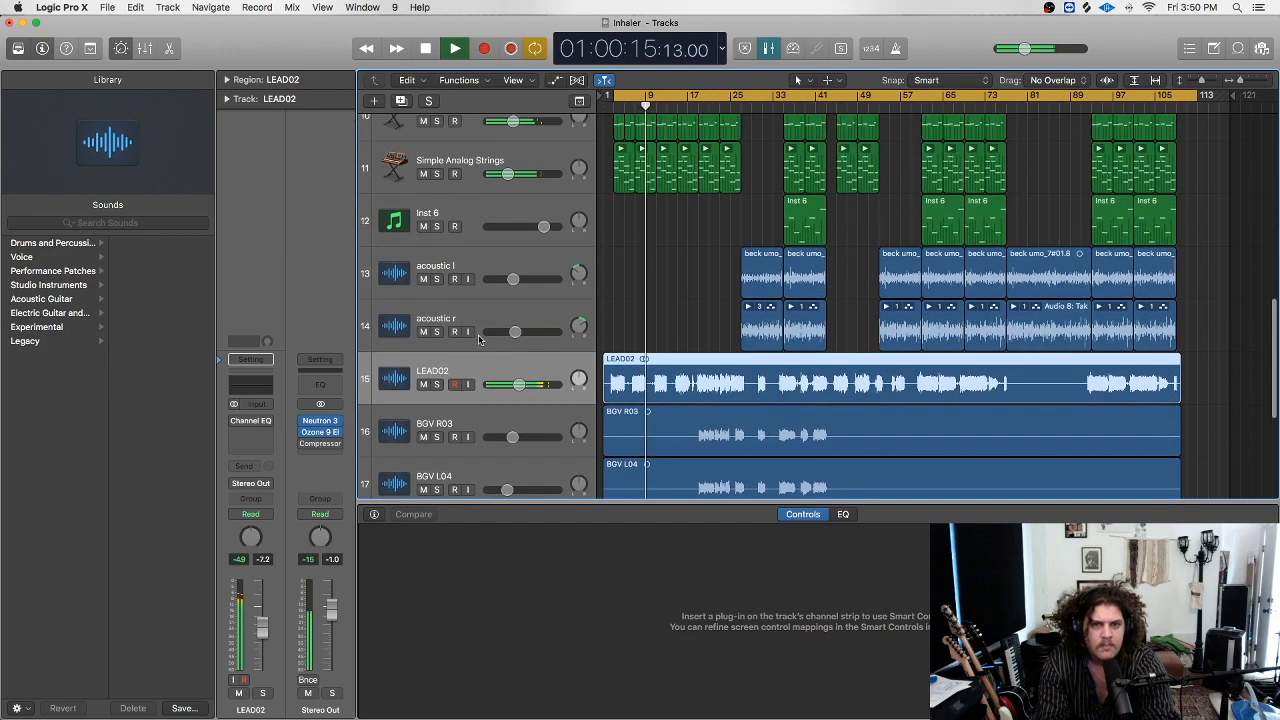
scroll(478, 335, "up", 4)
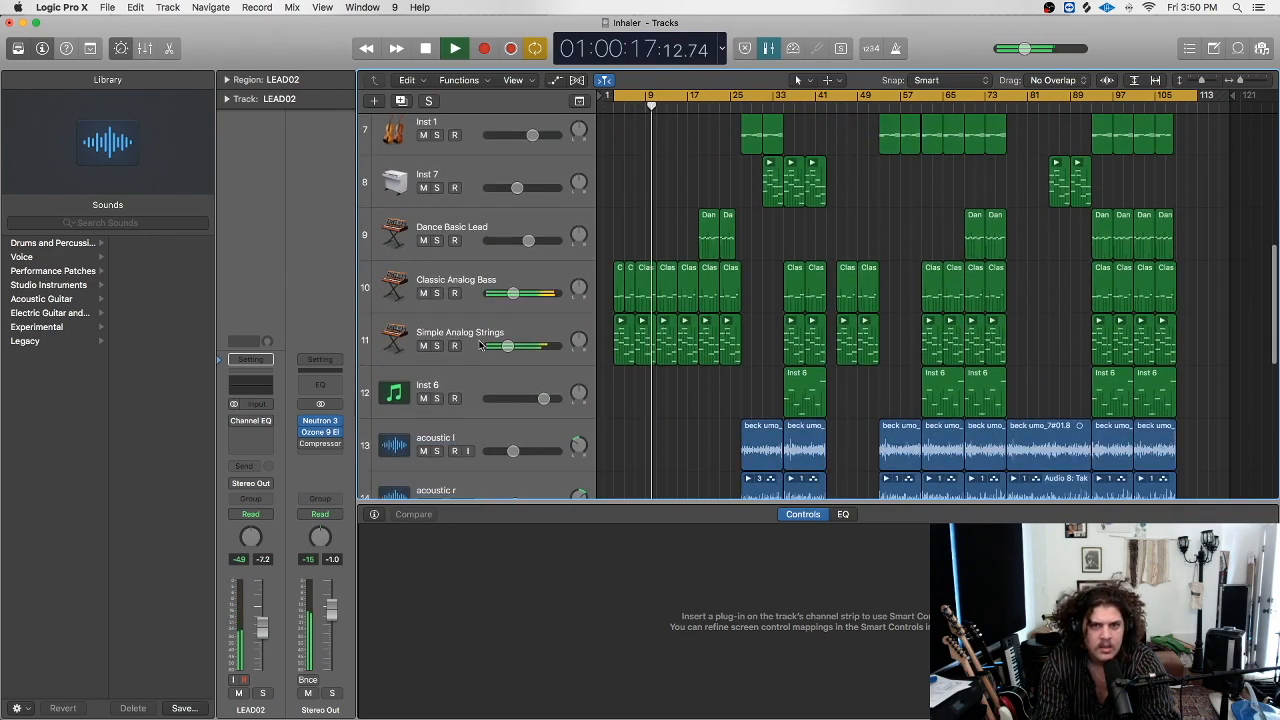
scroll(480, 345, "down", 3)
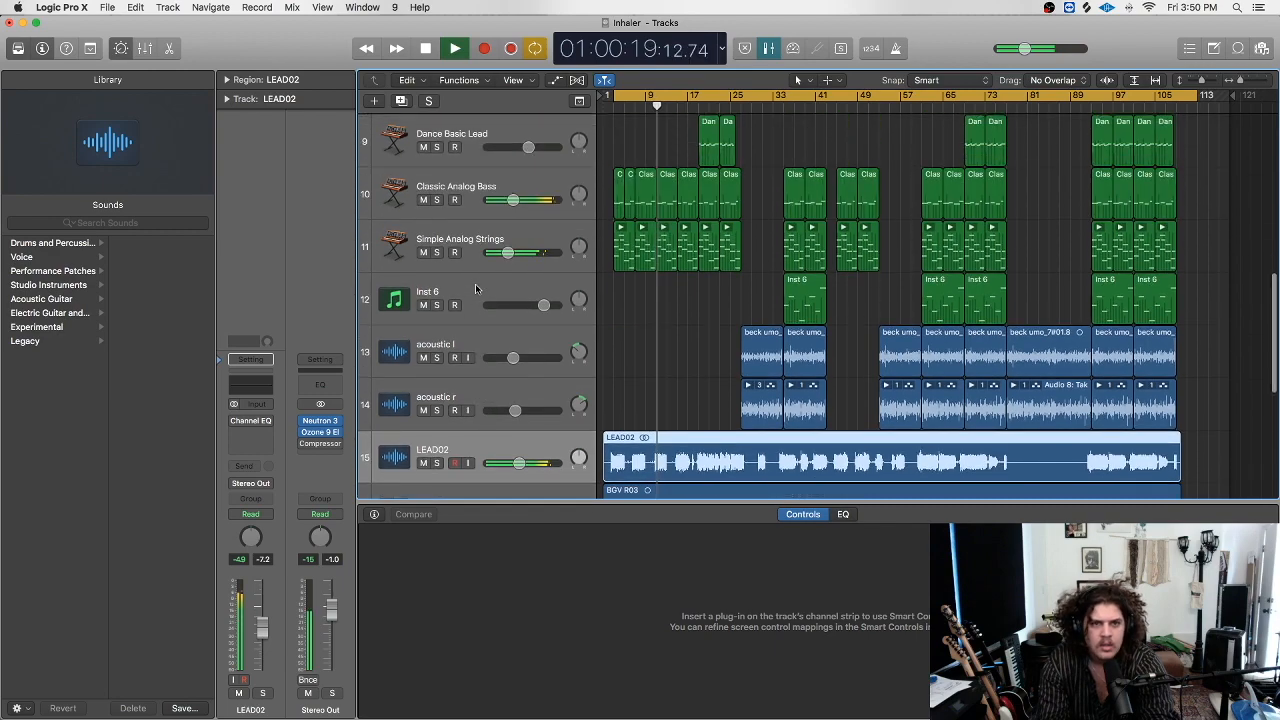
scroll(475, 285, "up", 3)
scroll(477, 288, "up", 5)
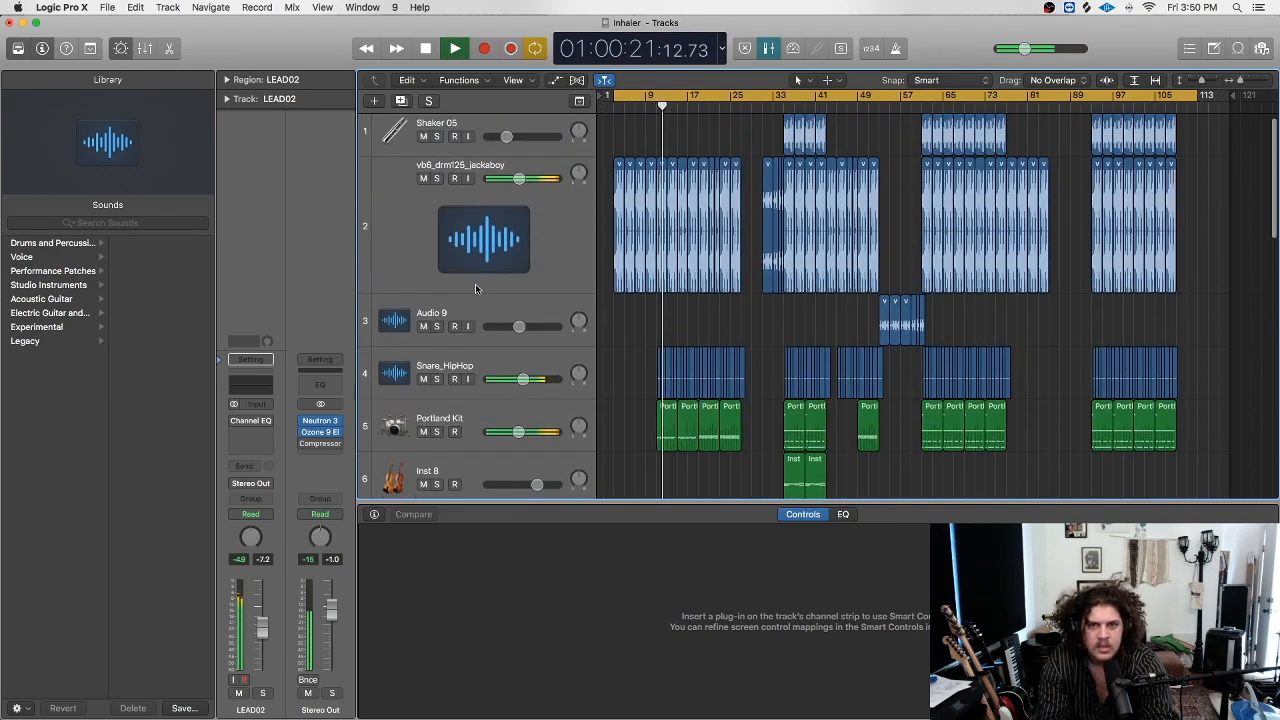
left_click(436, 357)
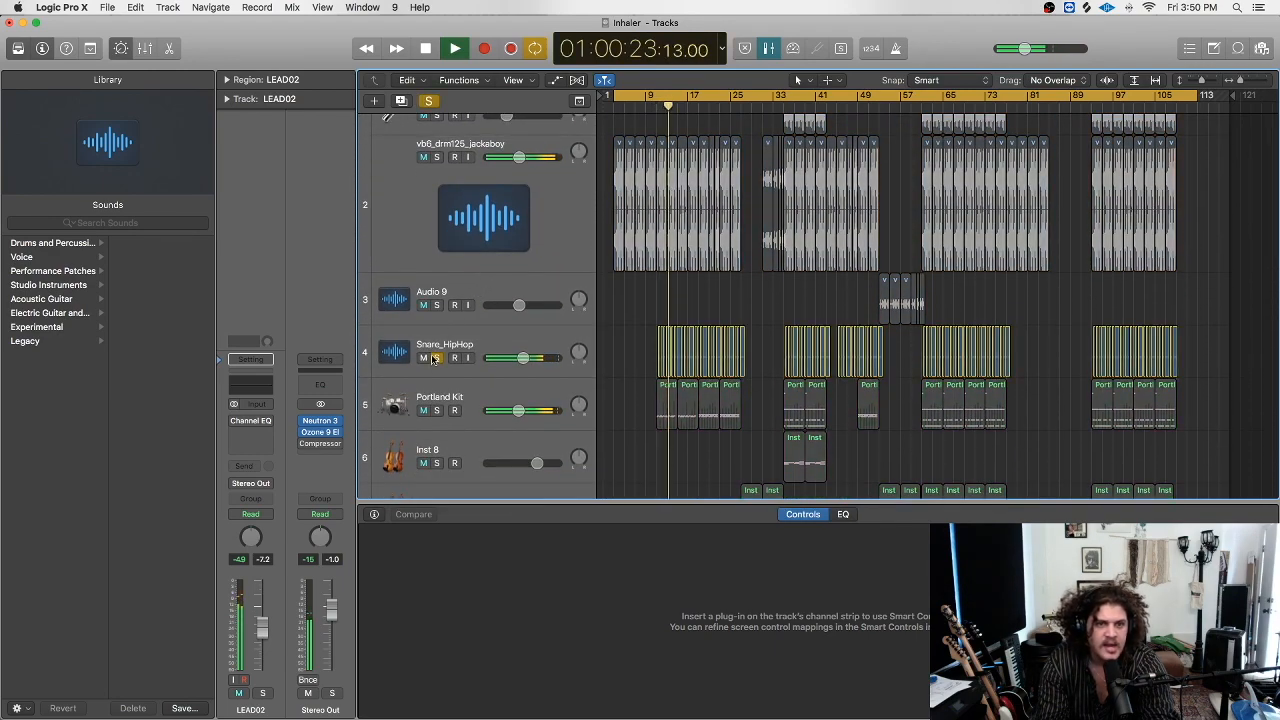
left_click(437, 348)
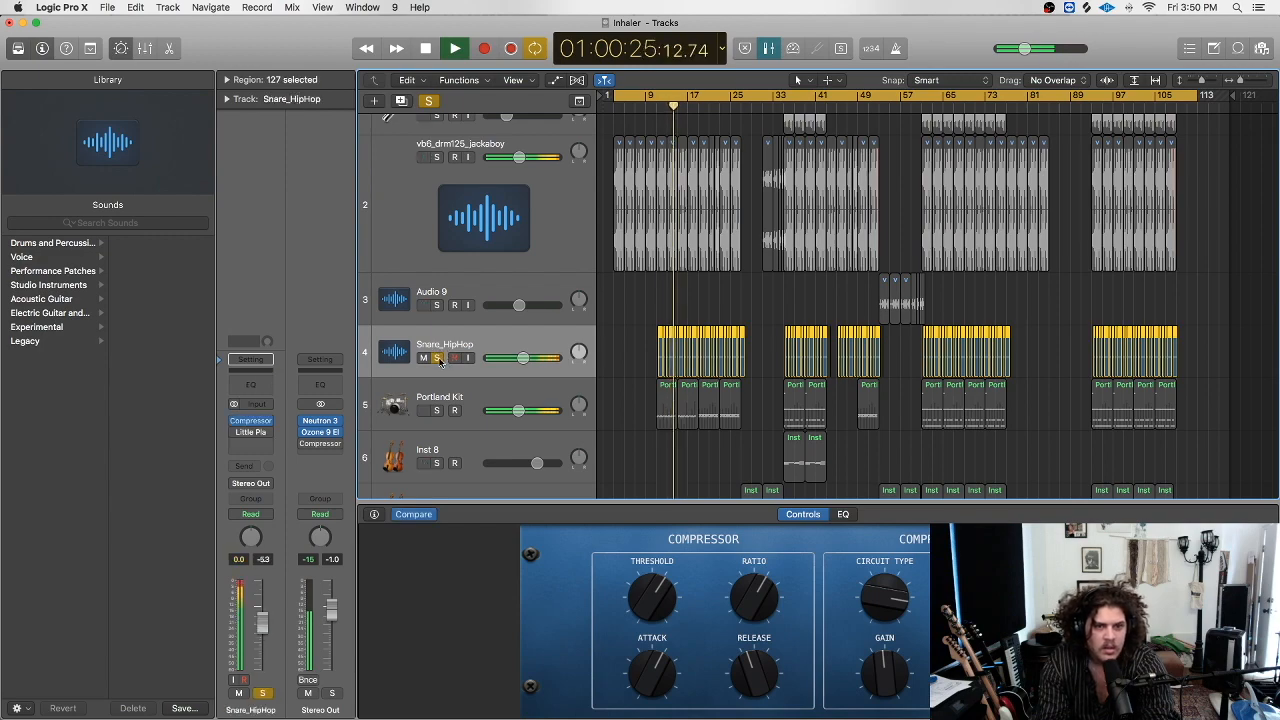
Unsolo Snare_HipHop and solo the BGV R03 and BGV L04 backing vocals together.
left_click(436, 357)
scroll(463, 338, "up", 1)
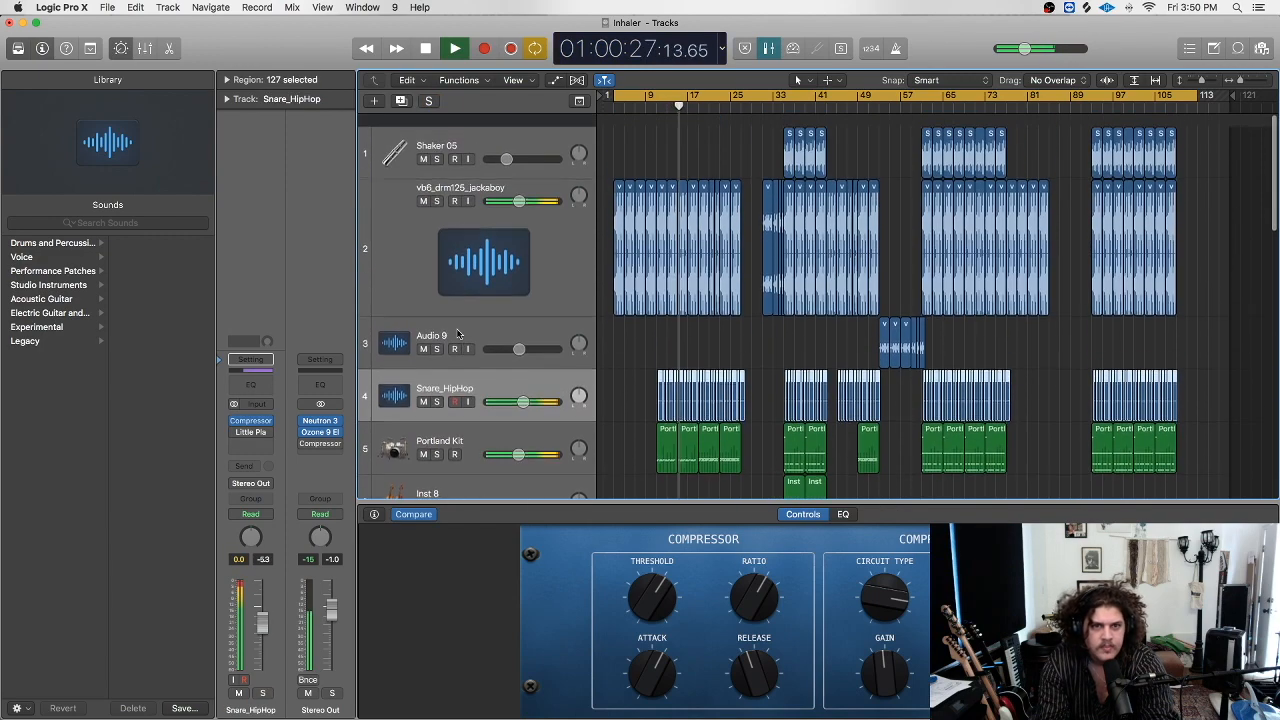
scroll(457, 263, "down", 8)
scroll(457, 263, "down", 8)
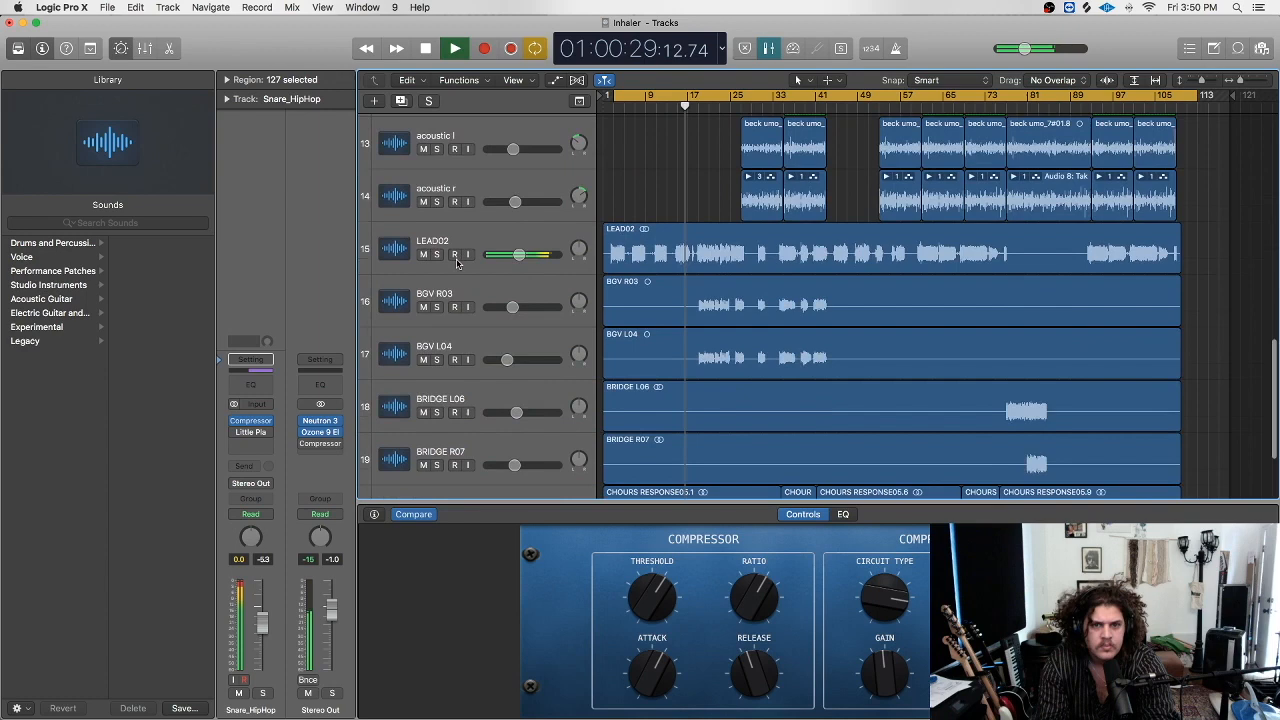
scroll(457, 263, "up", 3)
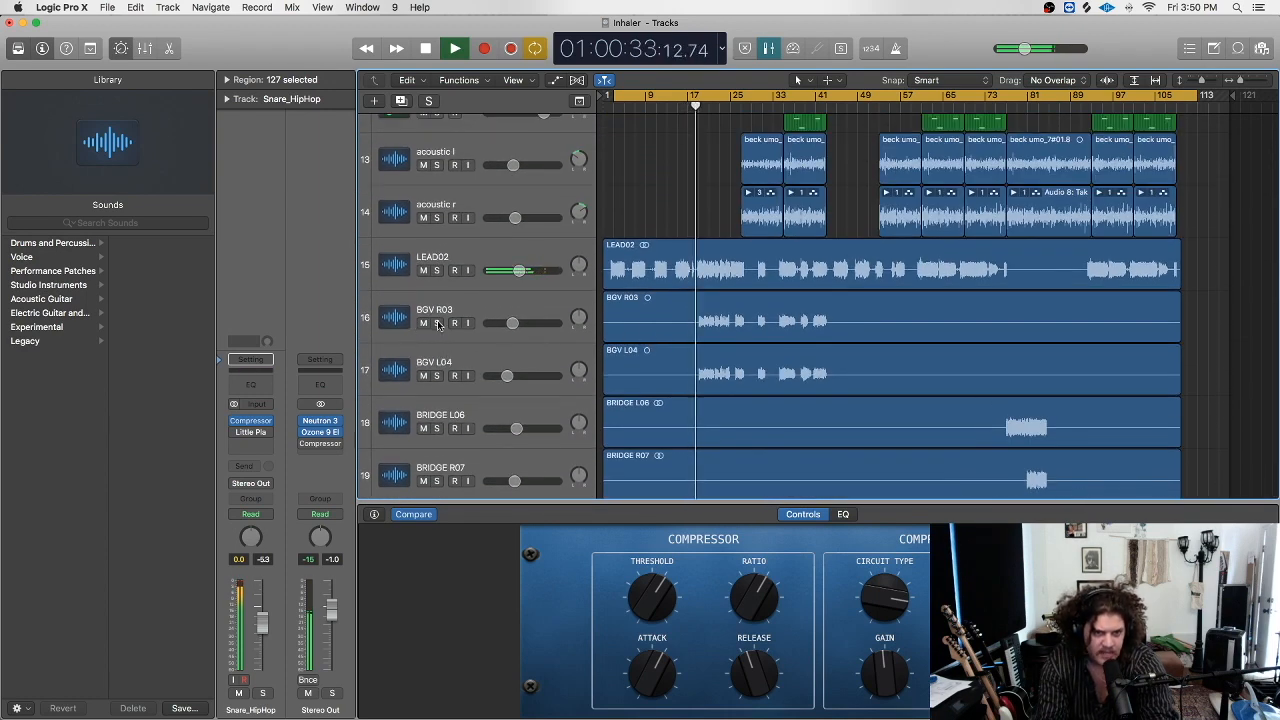
left_click_drag(437, 323, 437, 375)
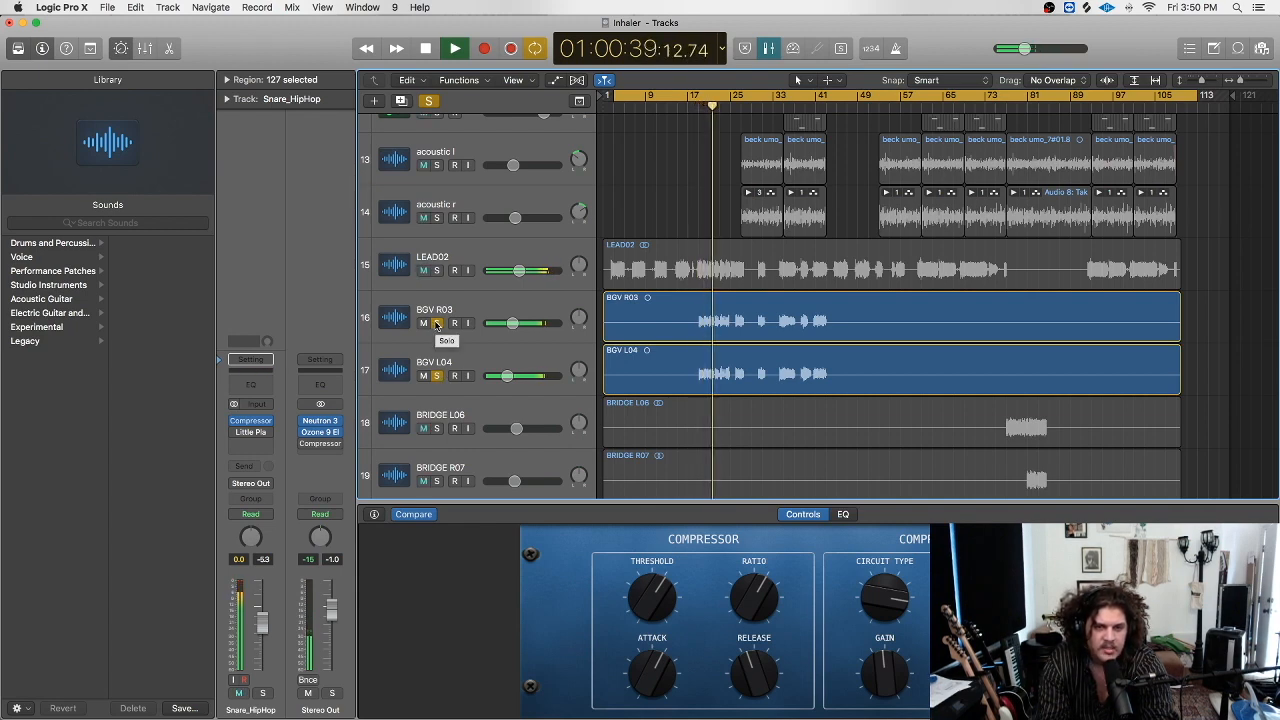
Unsolo BGV R03 and BGV L04 so no tracks remain soloed.
left_click_drag(437, 323, 437, 375)
scroll(520, 318, "down", 5)
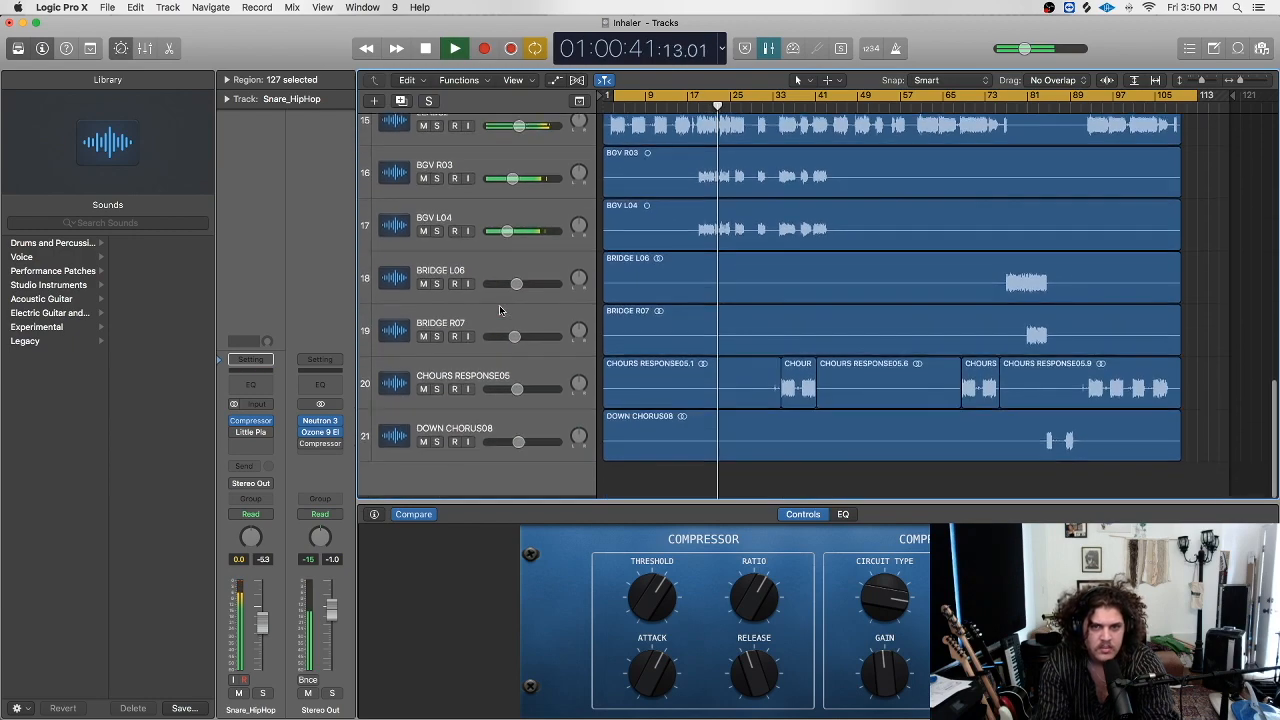
scroll(815, 343, "up", 20)
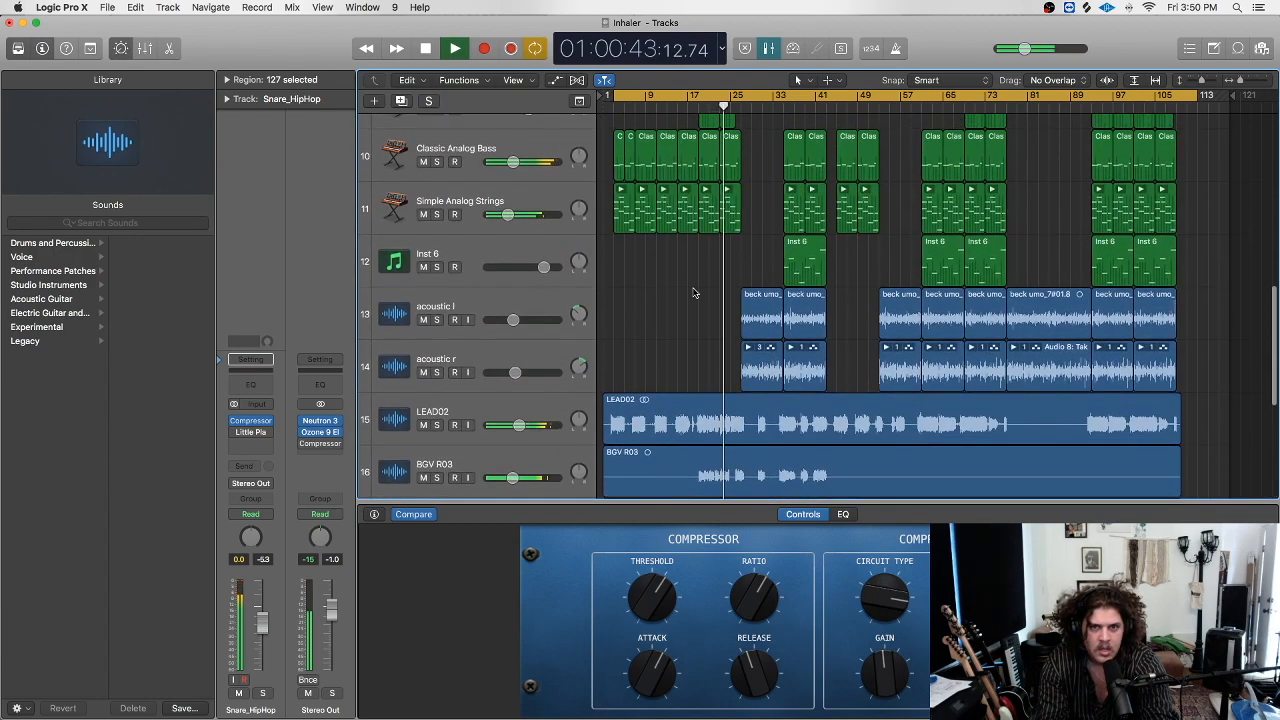
scroll(679, 162, "down", 5)
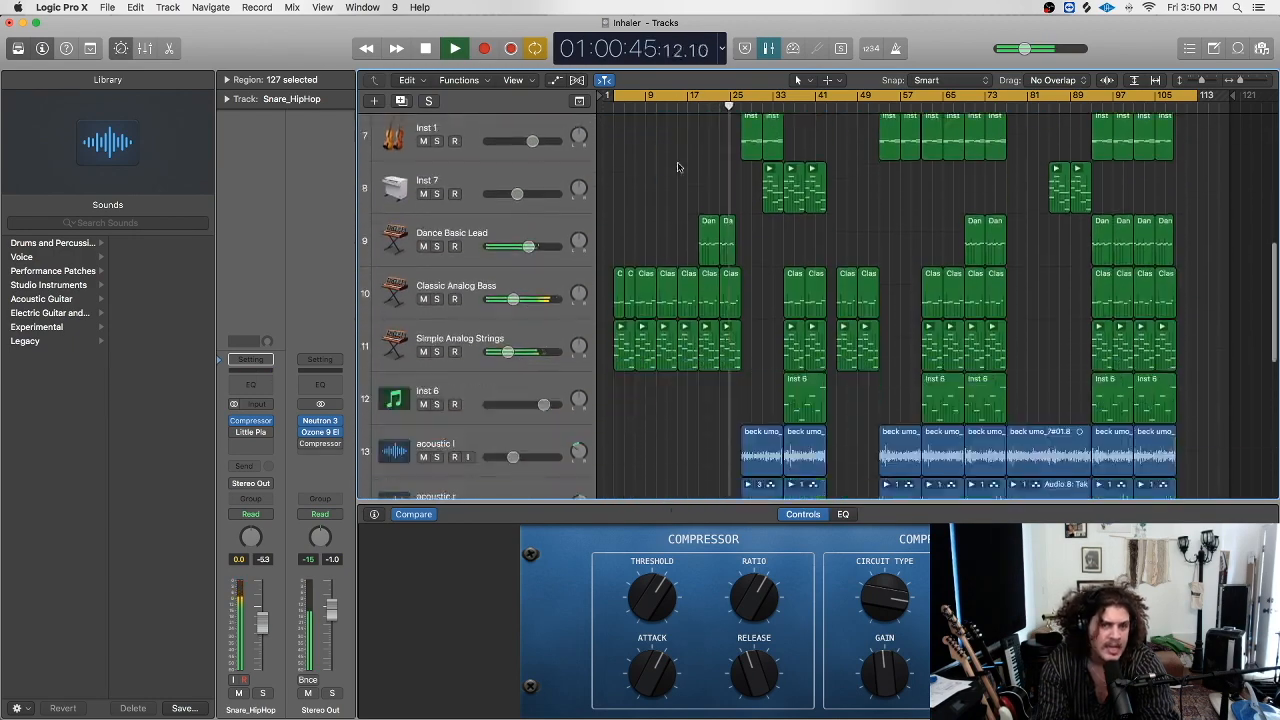
scroll(676, 174, "up", 1)
left_click(692, 107)
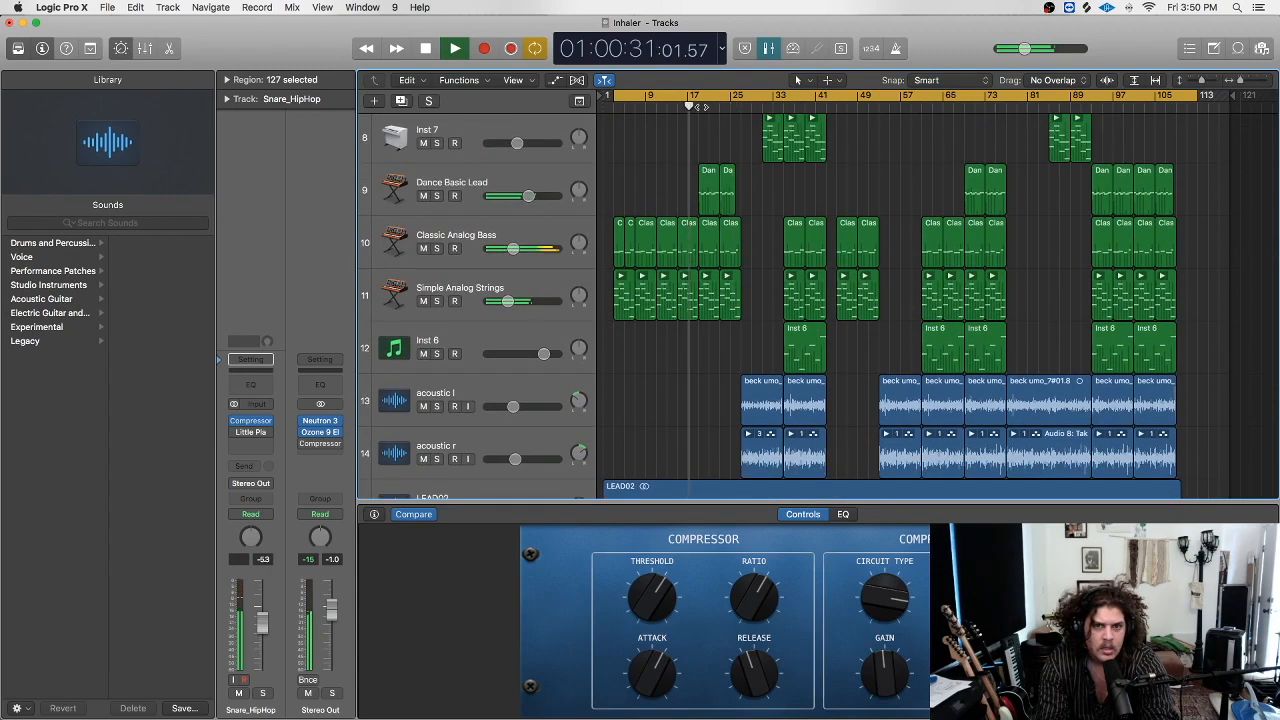
left_click(437, 196)
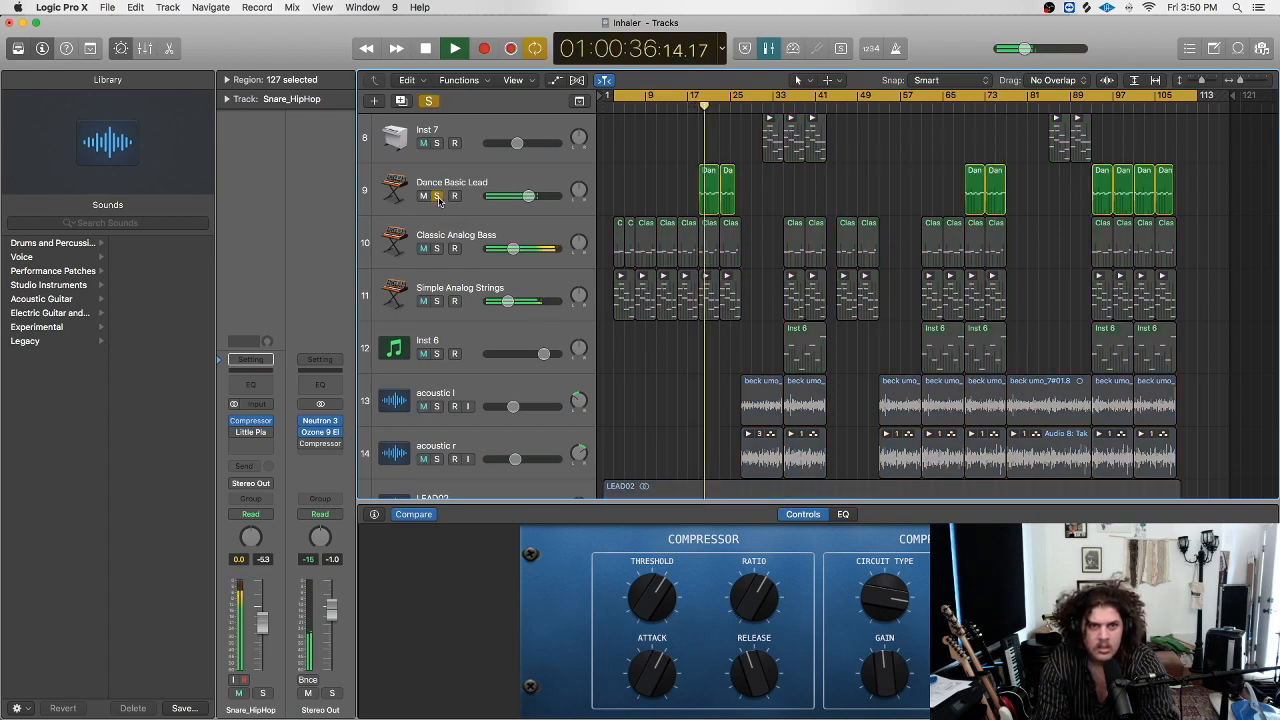
left_click(437, 196)
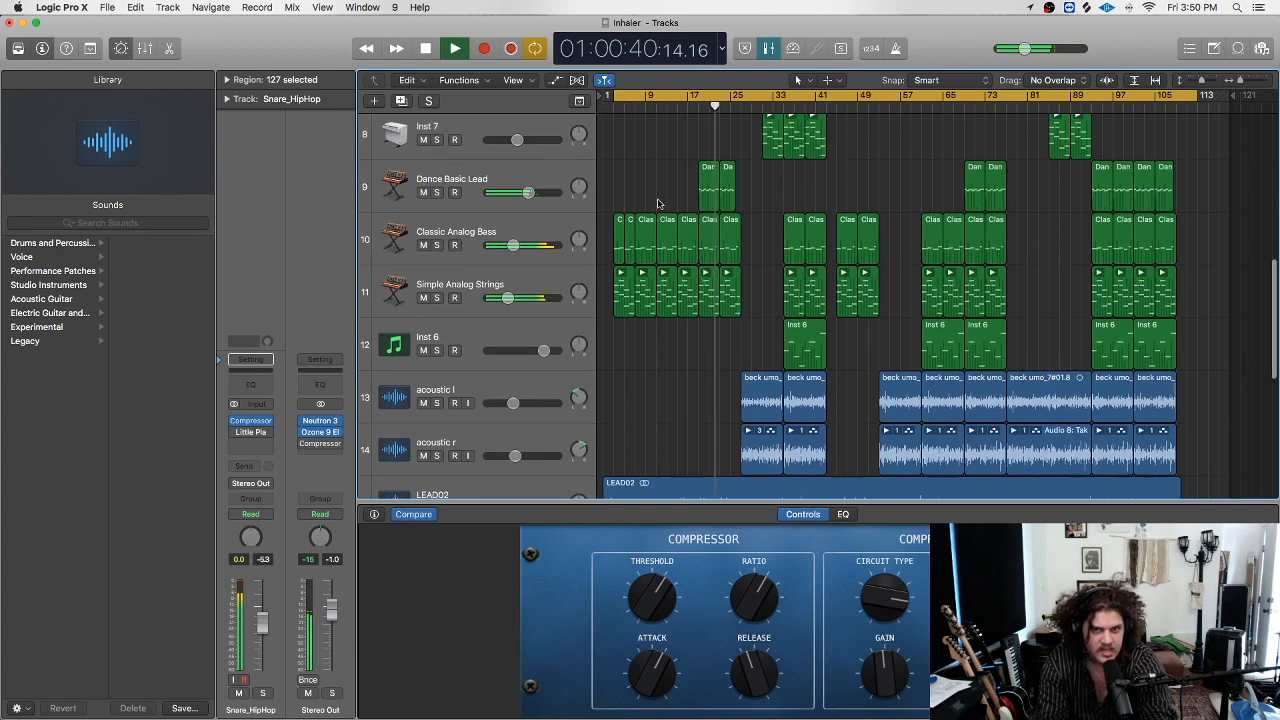
scroll(658, 209, "up", 1)
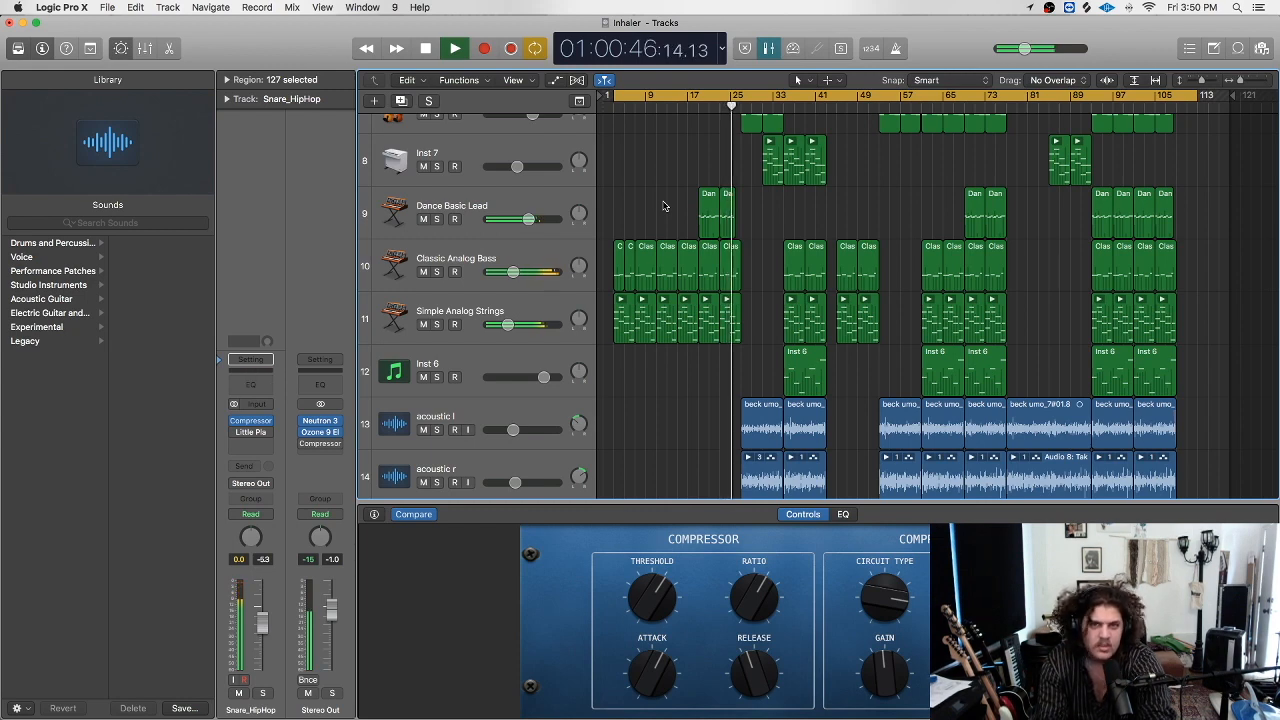
scroll(716, 204, "up", 10)
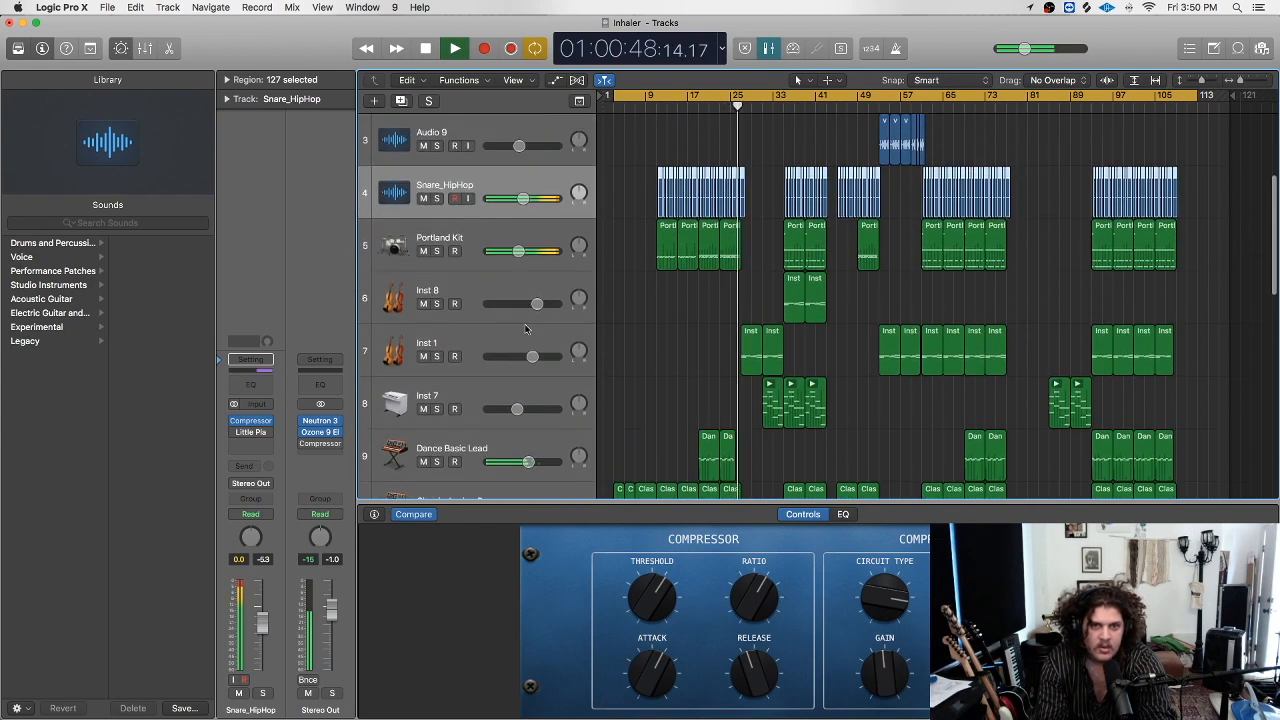
left_click(436, 357)
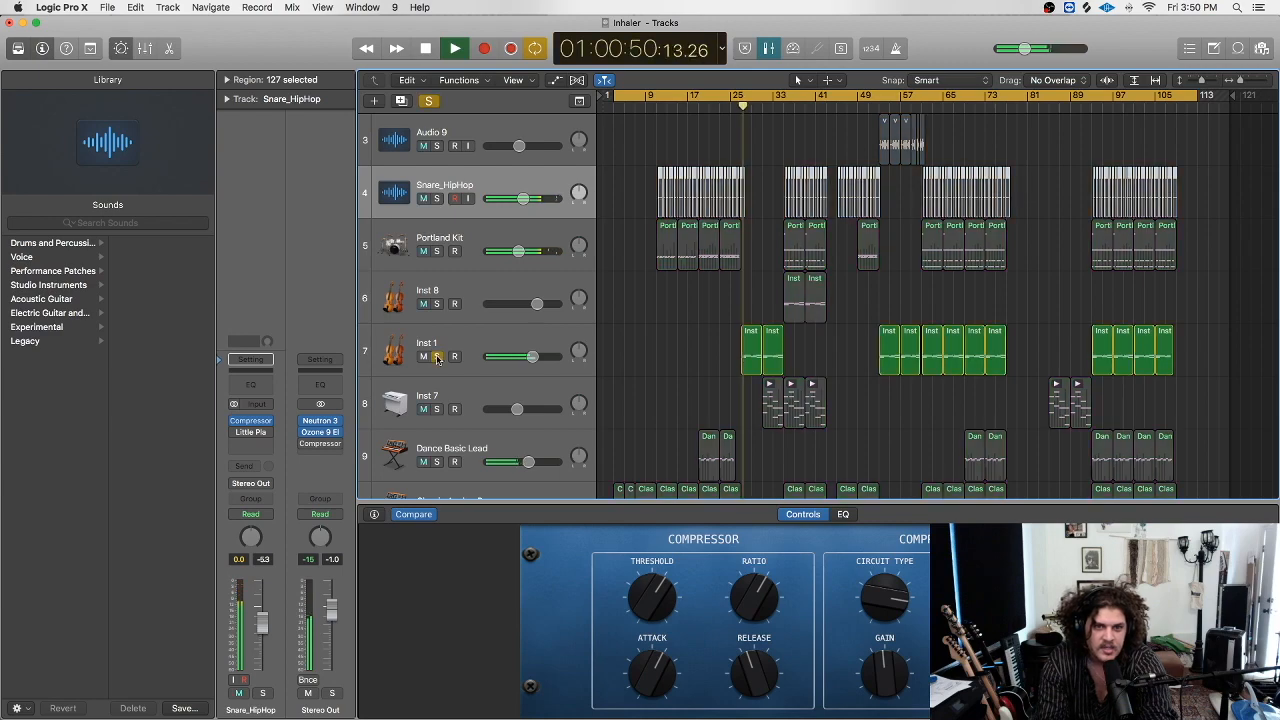
left_click(436, 357)
scroll(420, 280, "down", 12)
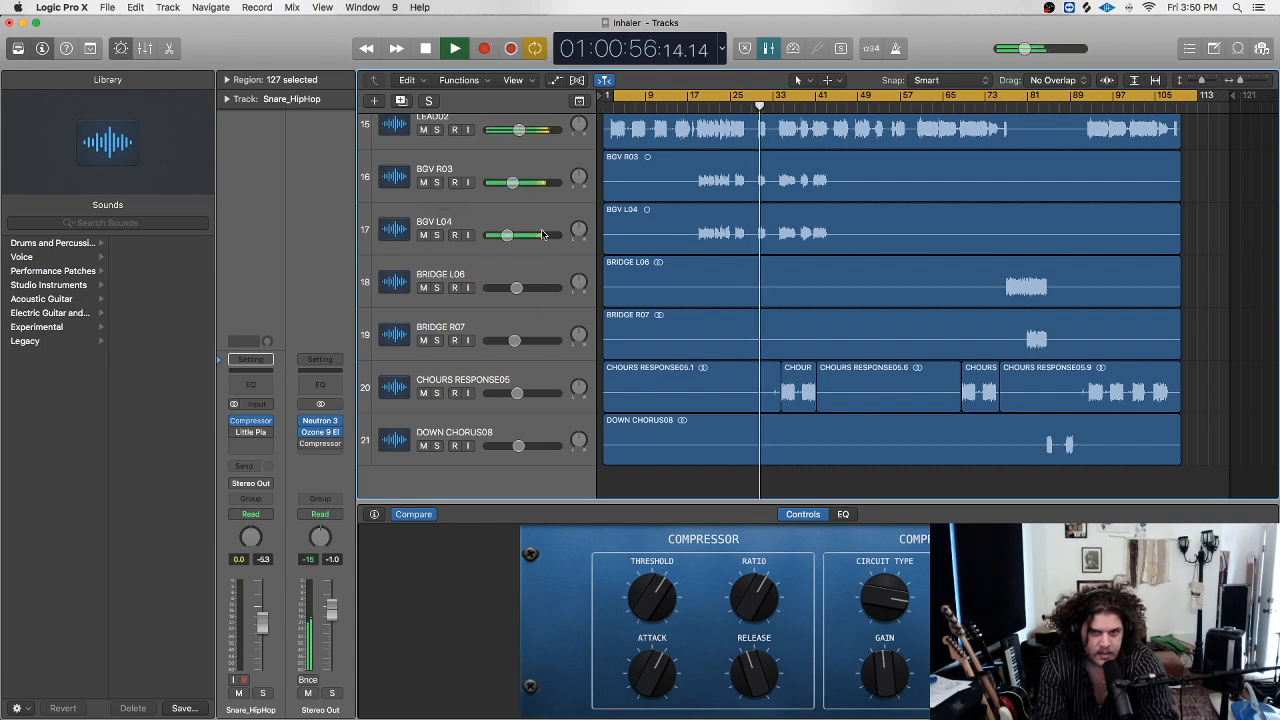
scroll(468, 398, "up", 5)
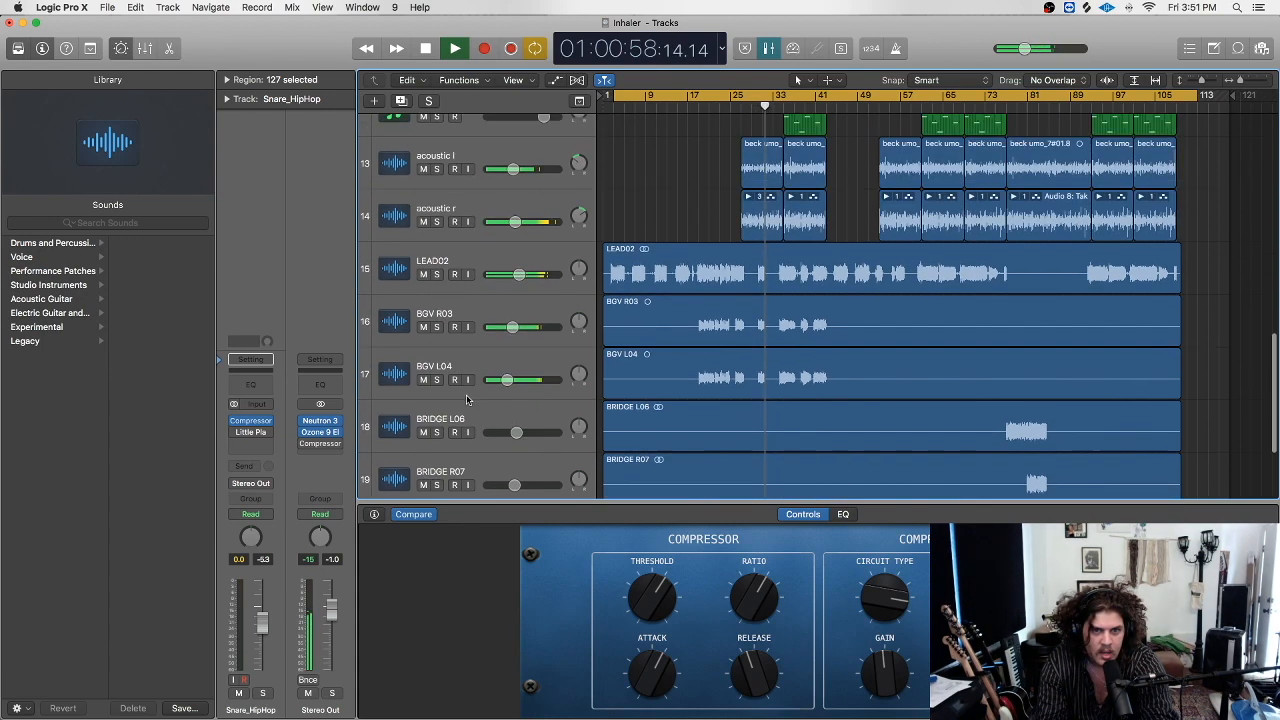
left_click(437, 321)
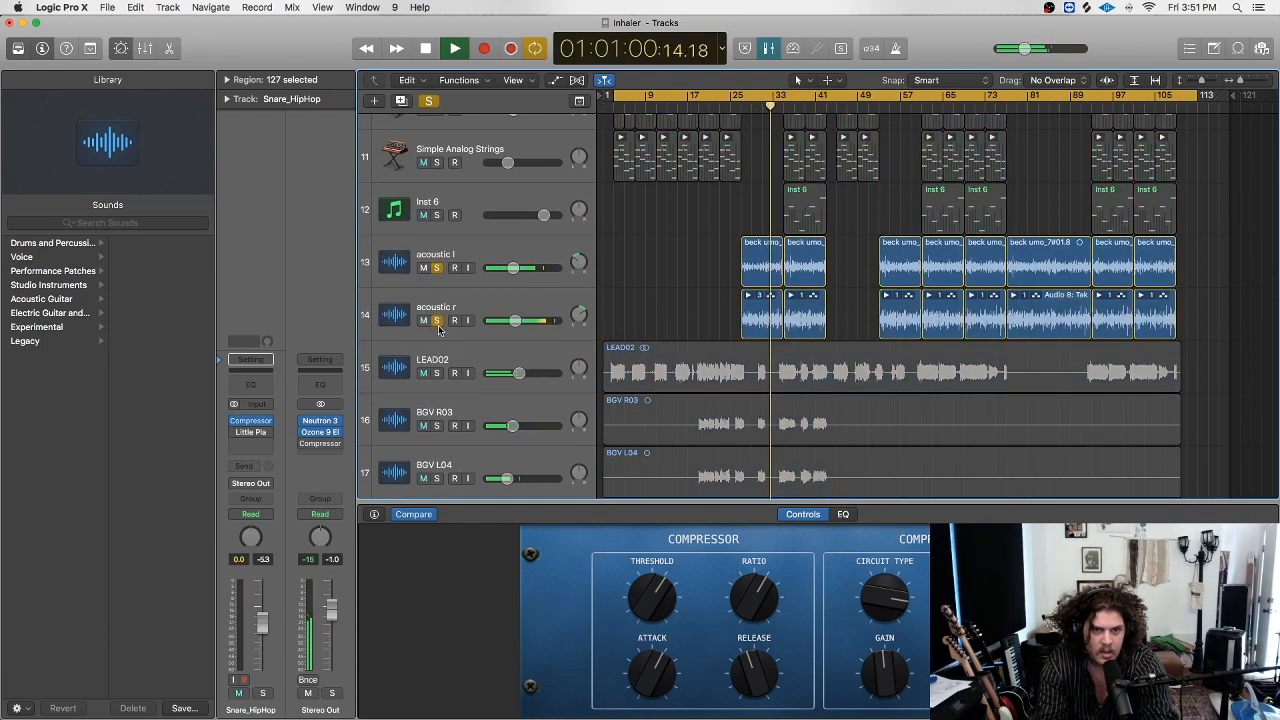
left_click(436, 268)
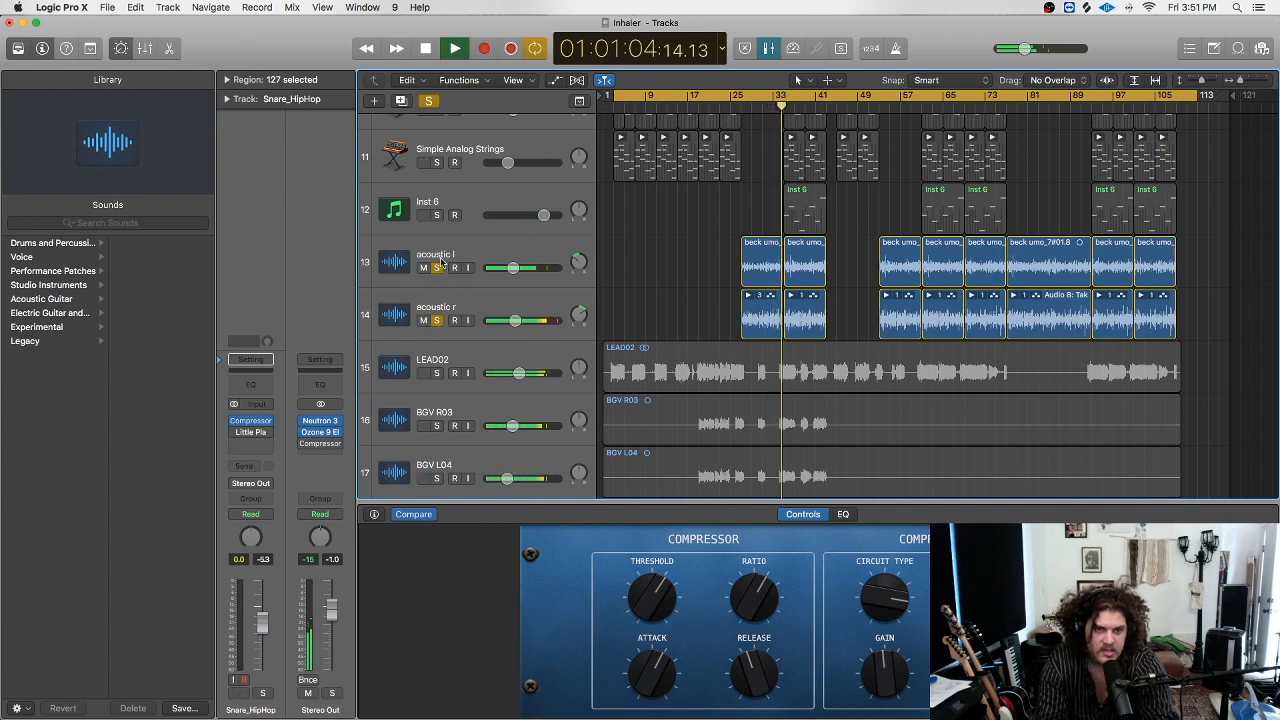
left_click(437, 321)
scroll(437, 323, "up", 5)
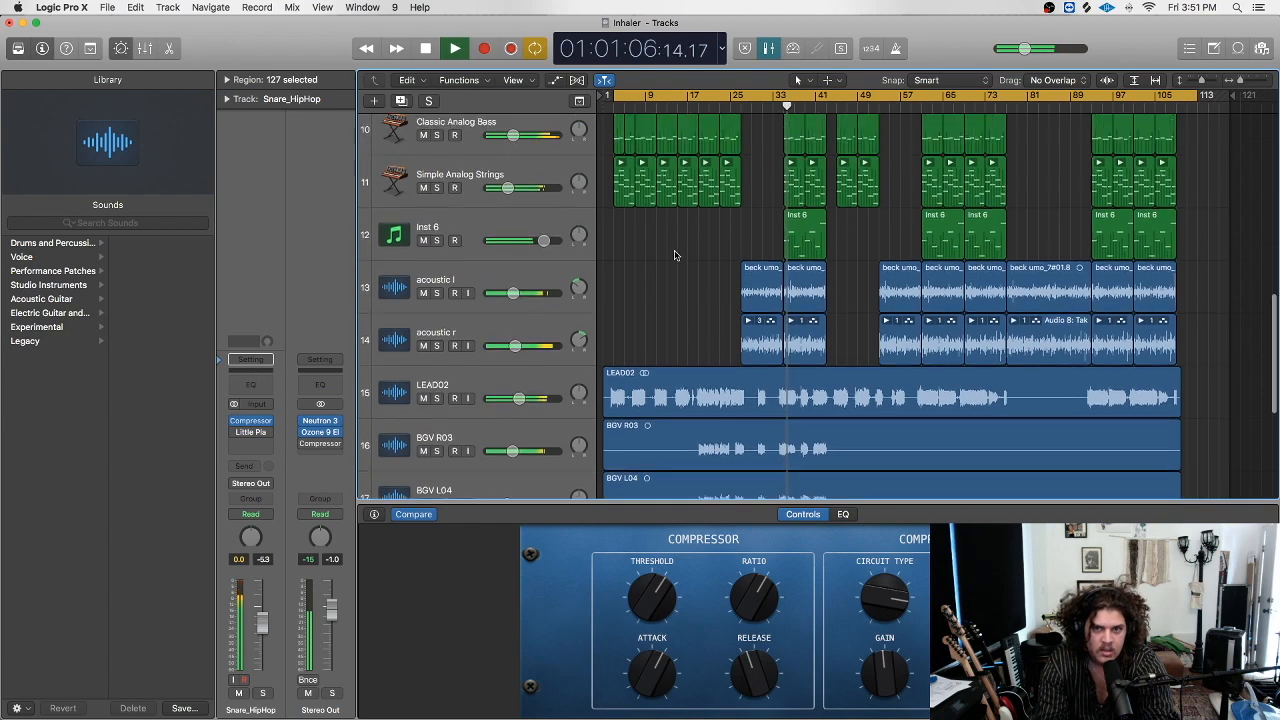
left_click(436, 383)
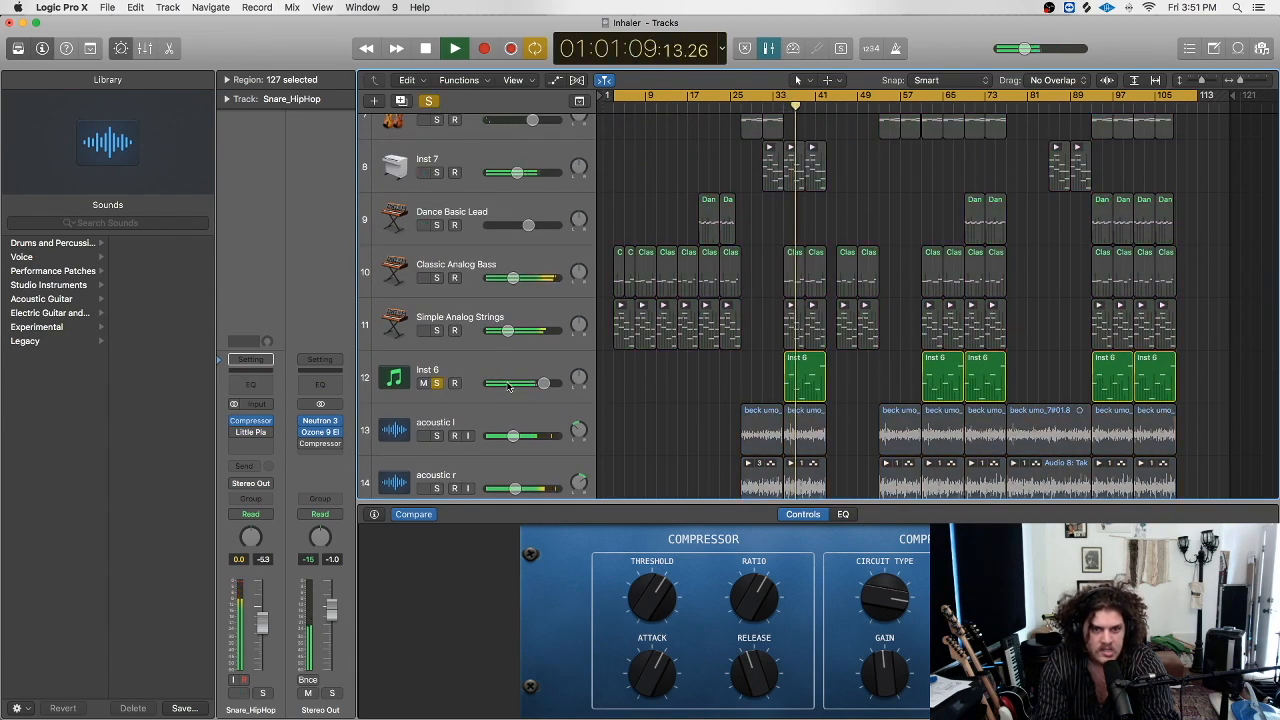
left_click(437, 383)
left_click(437, 383)
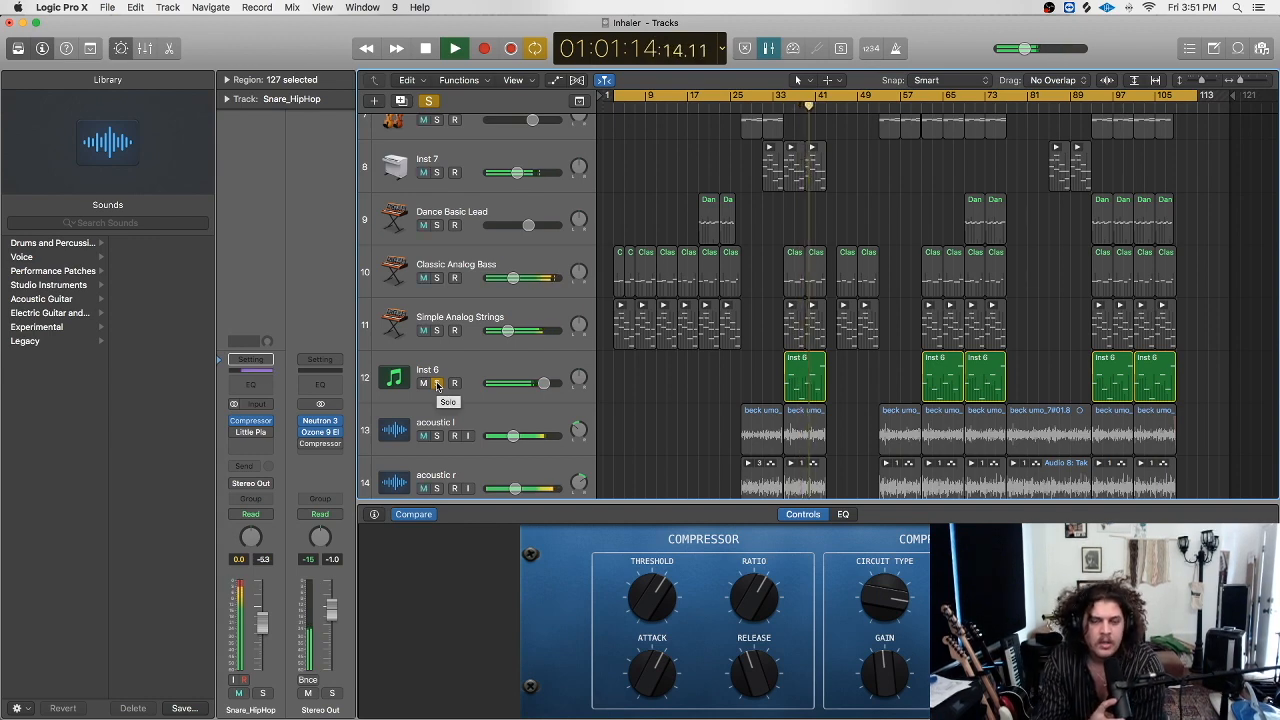
left_click(437, 383)
left_click(437, 383)
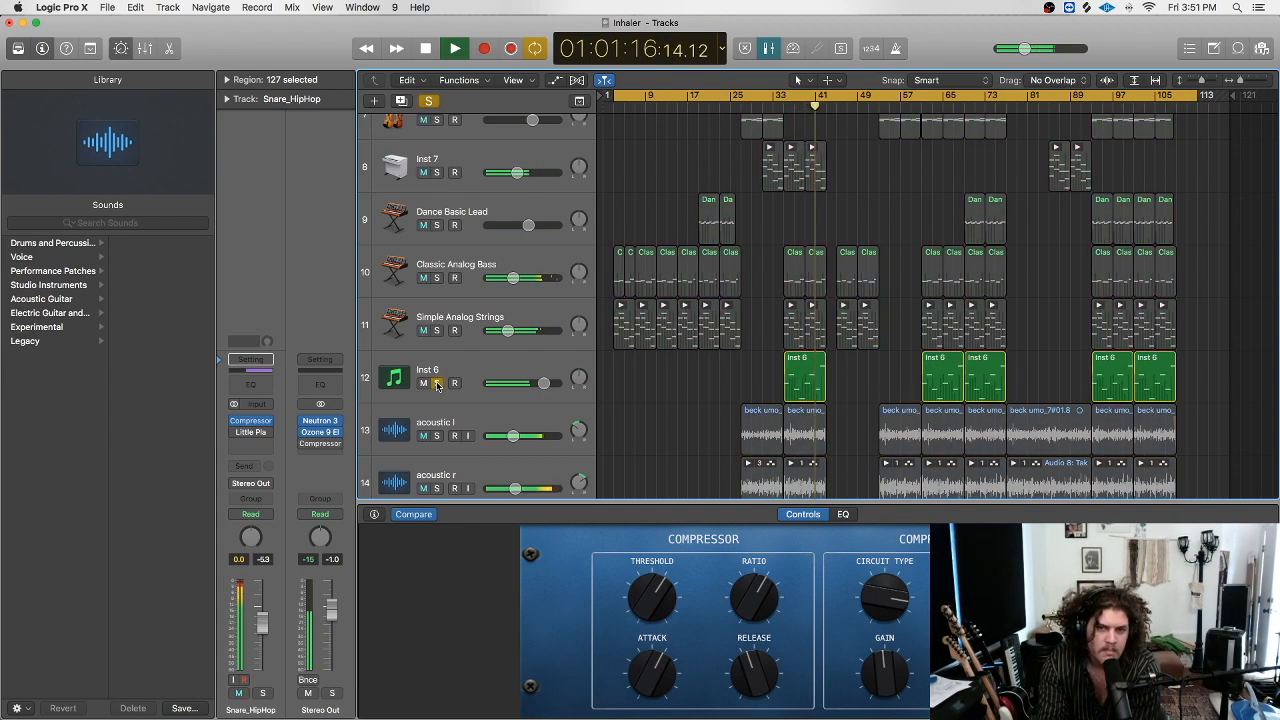
left_click(437, 383)
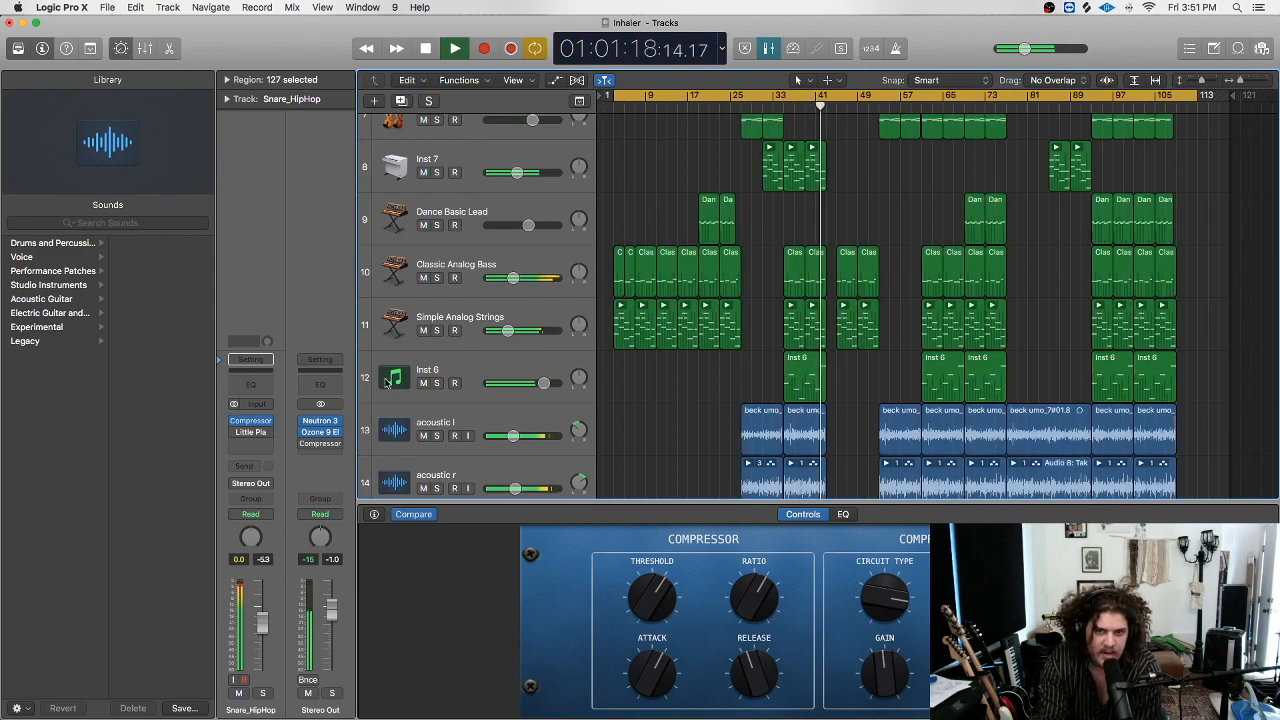
scroll(764, 348, "up", 4)
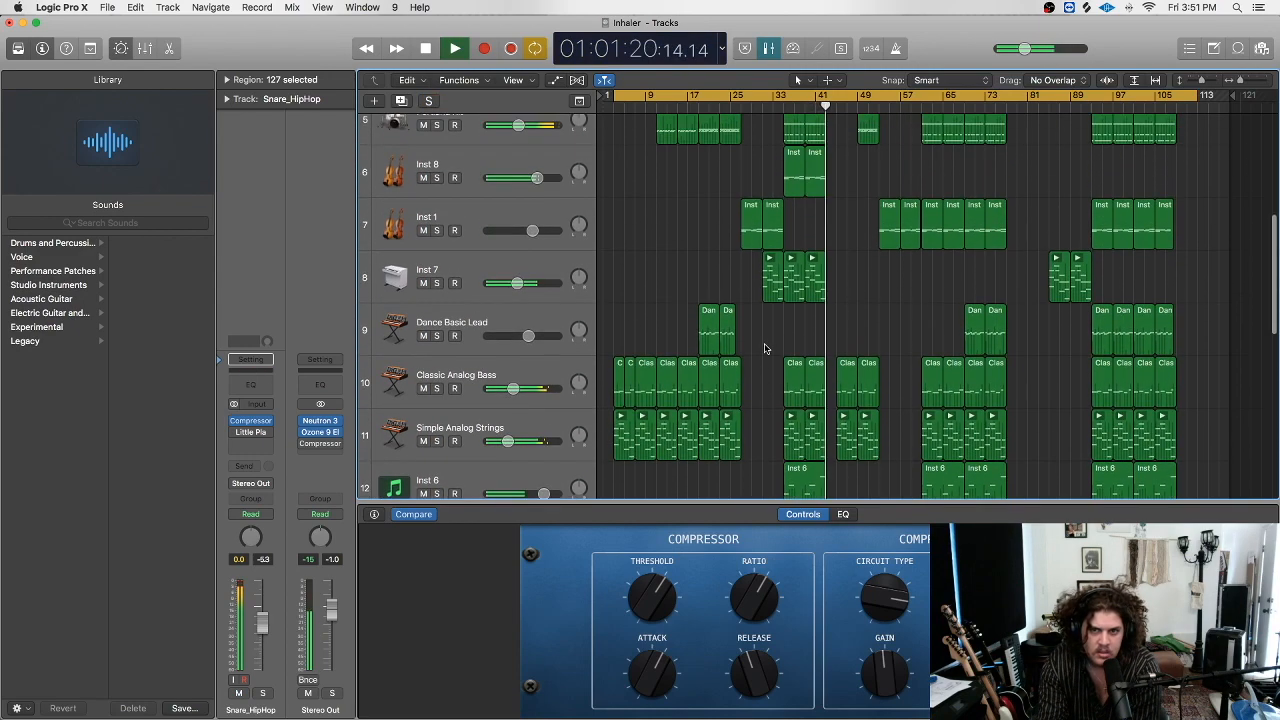
Stop playback, zoom in on the timeline, and replay from bar 41 with Cycle off.
scroll(767, 349, "up", 5)
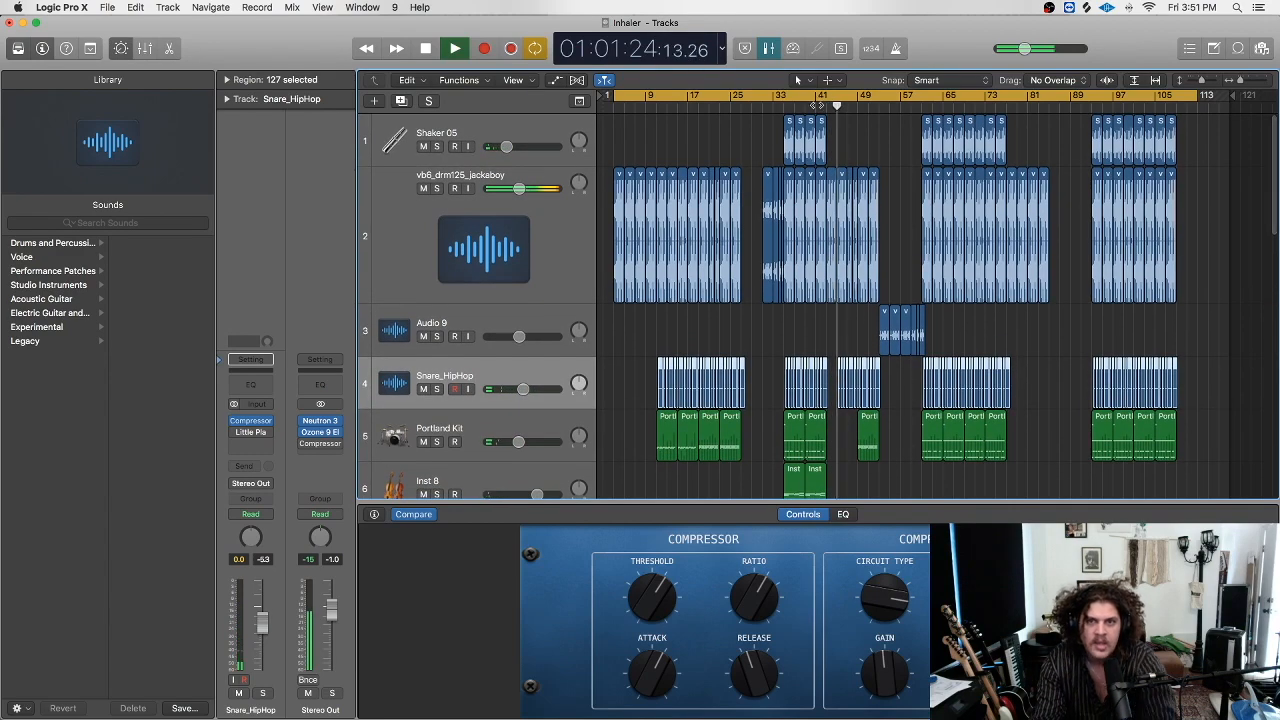
key("space")
left_click_drag(1243, 82, 1246, 82)
scroll(1157, 137, "right", 3)
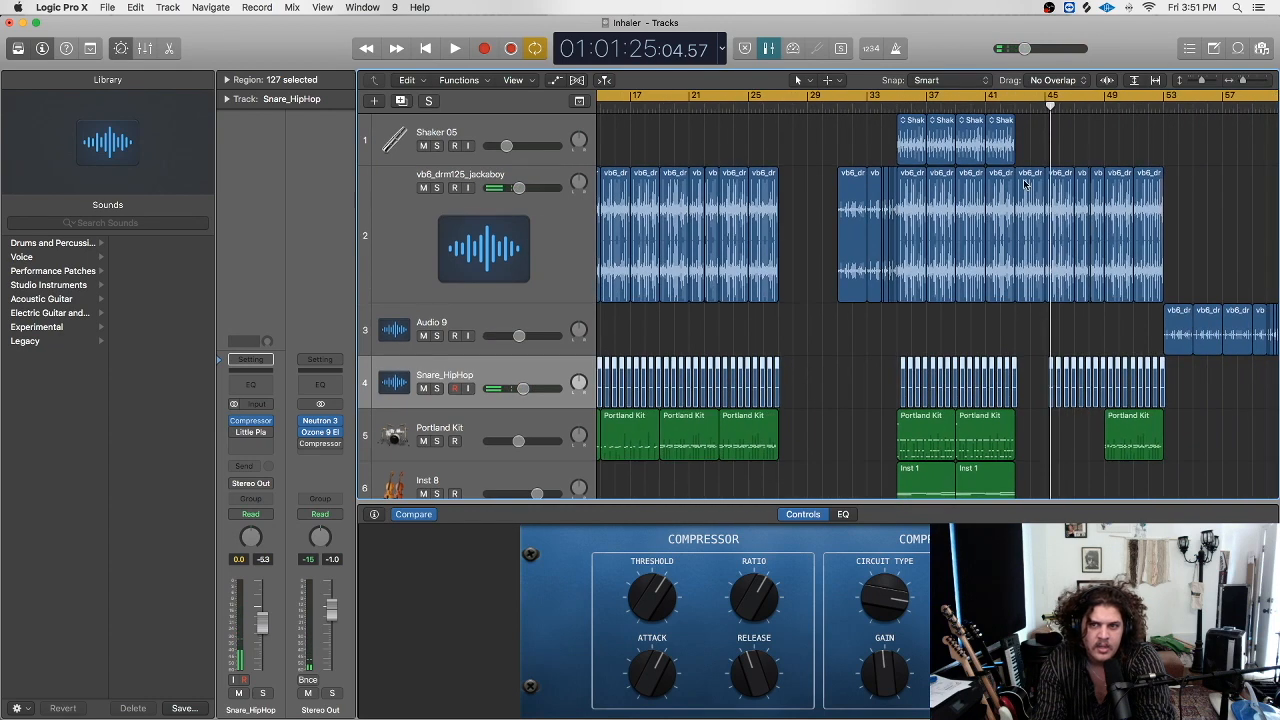
left_click(1016, 107)
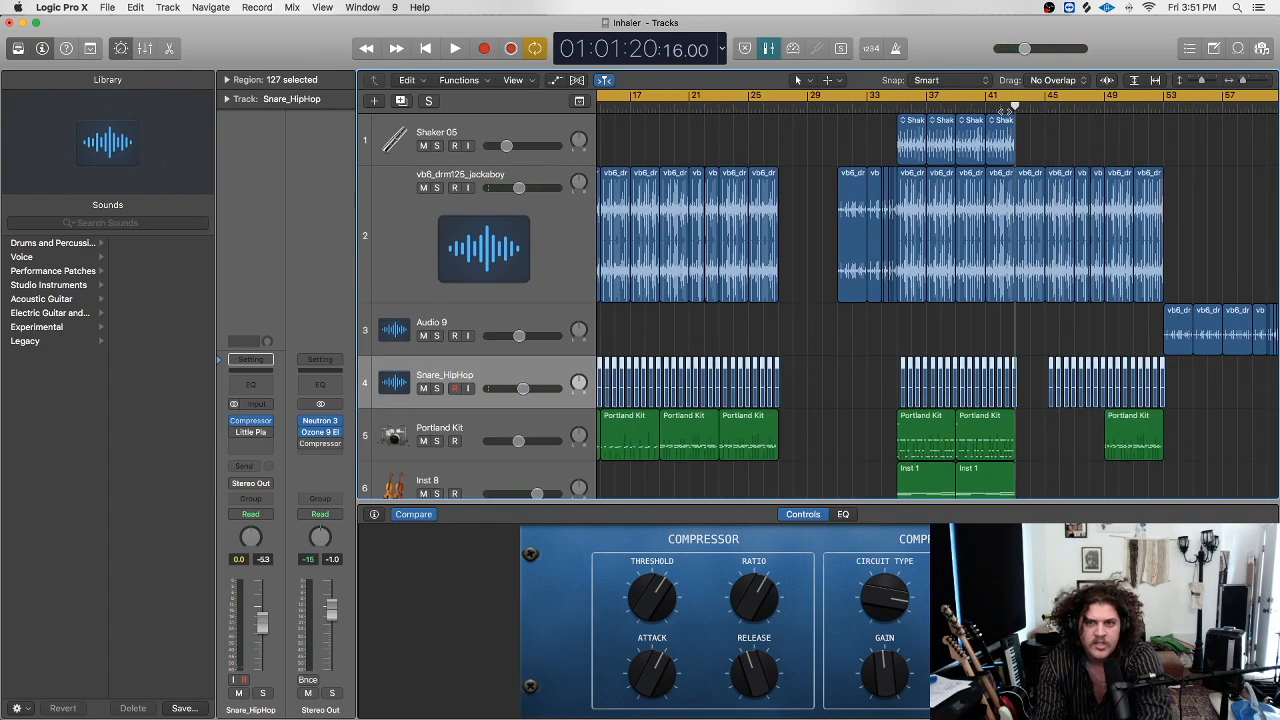
key("space")
scroll(1100, 150, "right", 4)
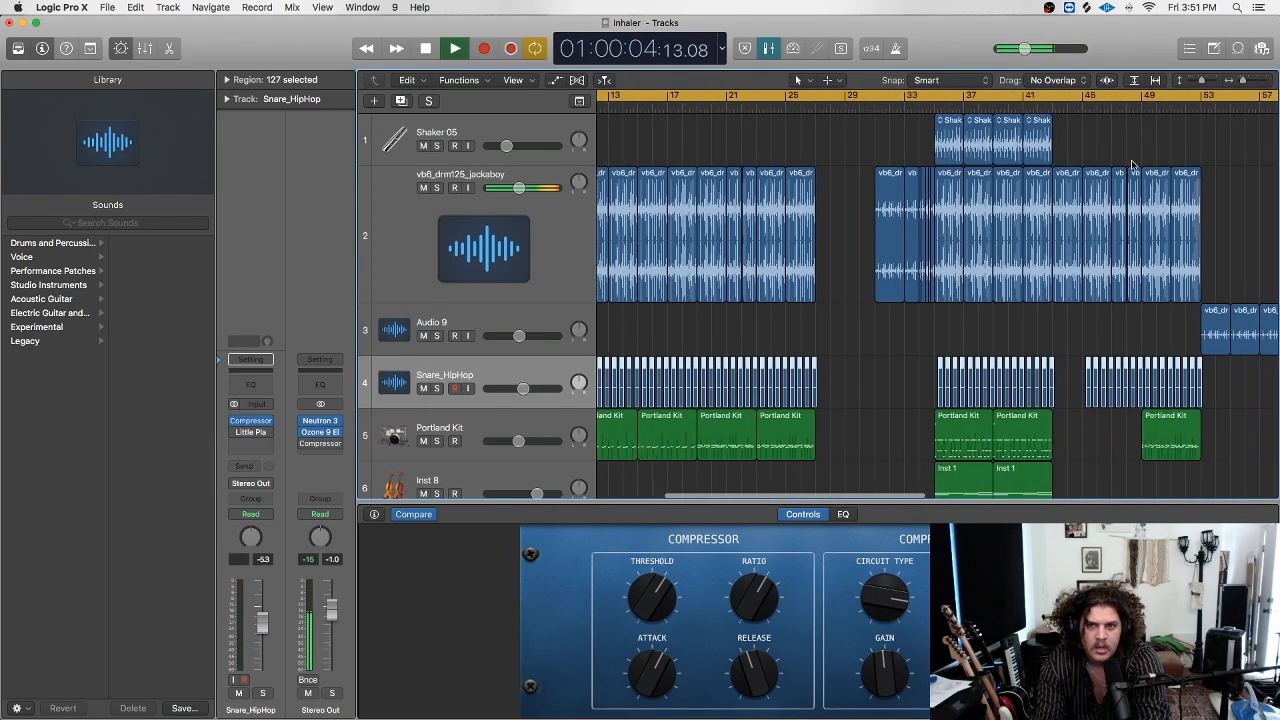
left_click(1108, 95)
Replay the song from around bar 77, then from about bar 42.
scroll(1100, 130, "right", 4)
key("space")
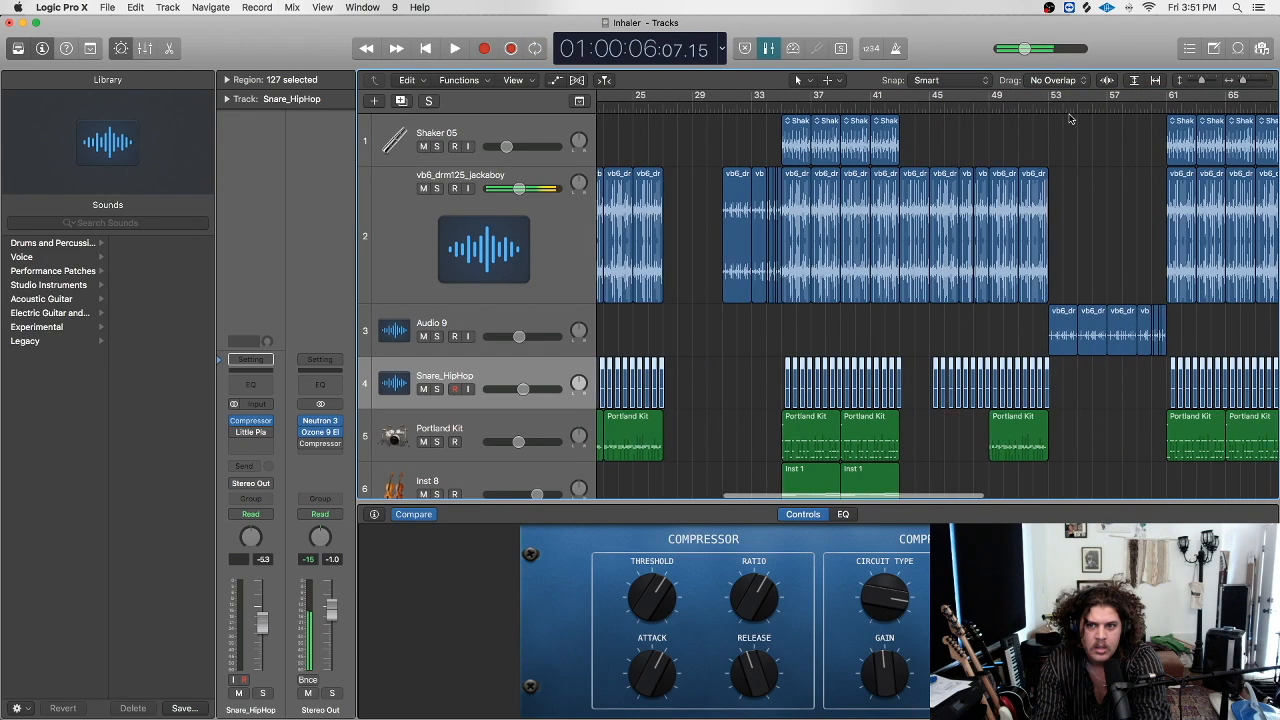
scroll(931, 137, "right", 8)
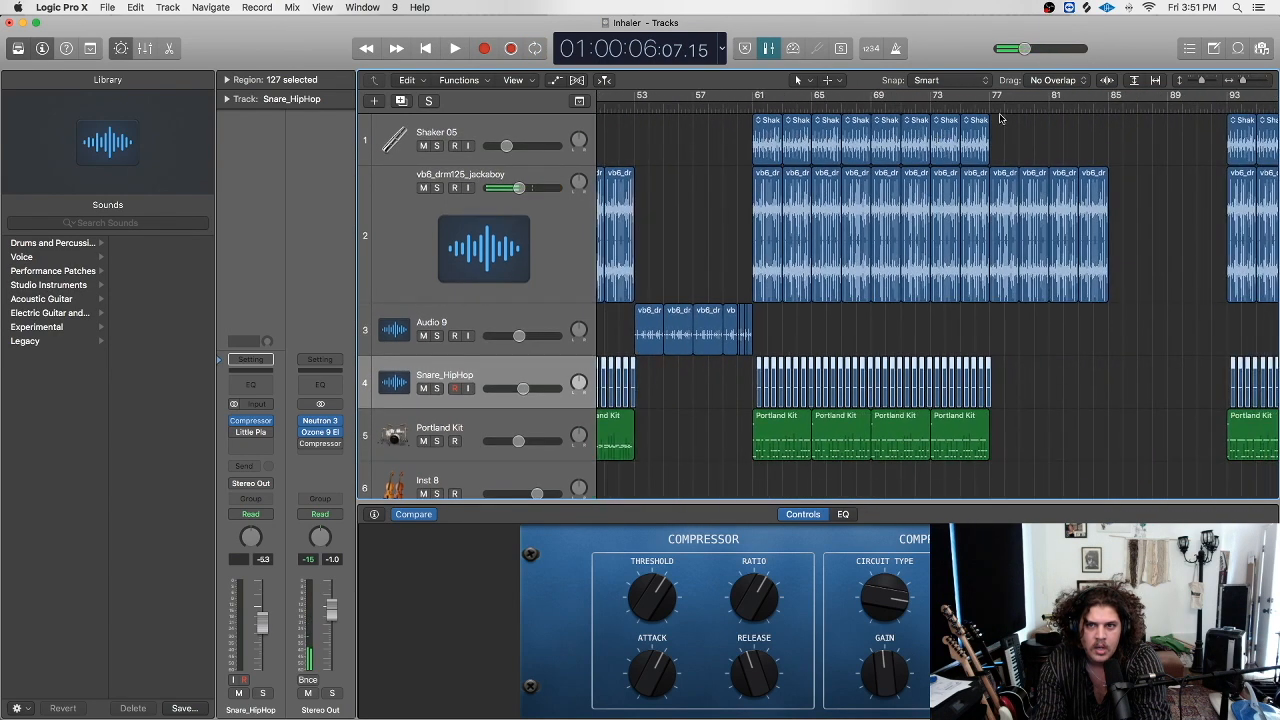
left_click(988, 107)
key("space")
scroll(850, 110, "left", 5)
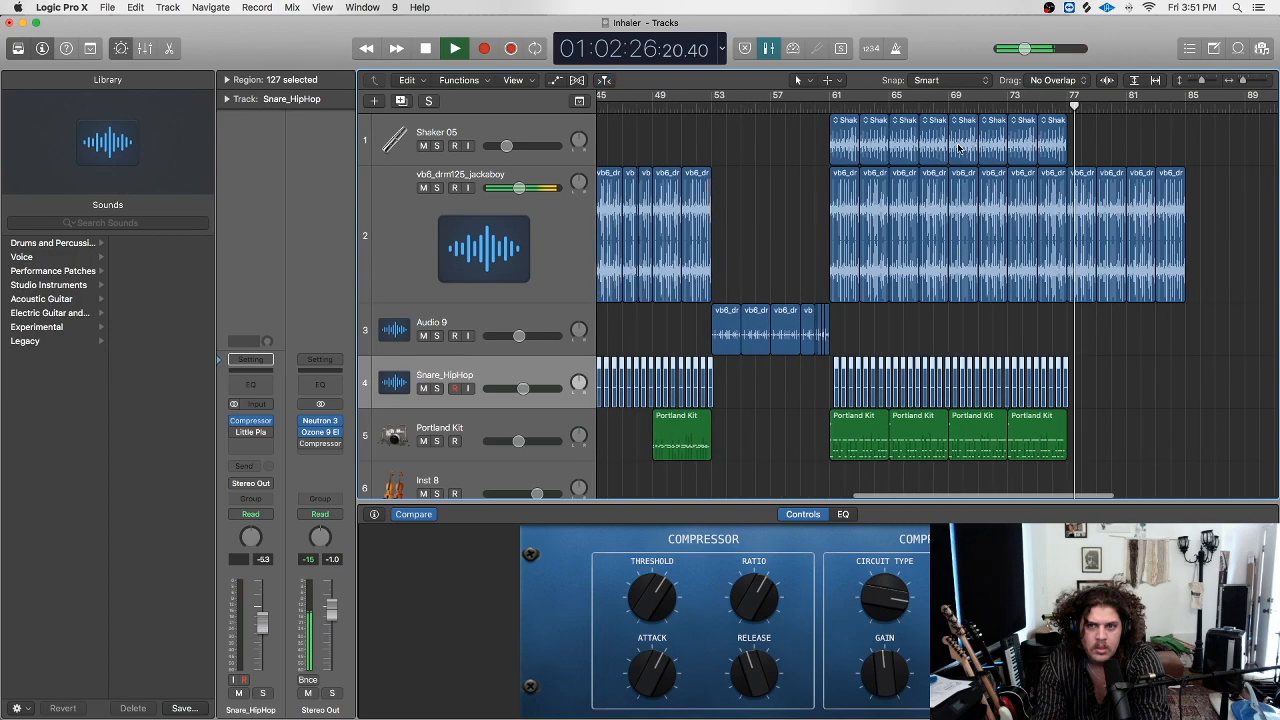
key("space")
left_click(706, 107)
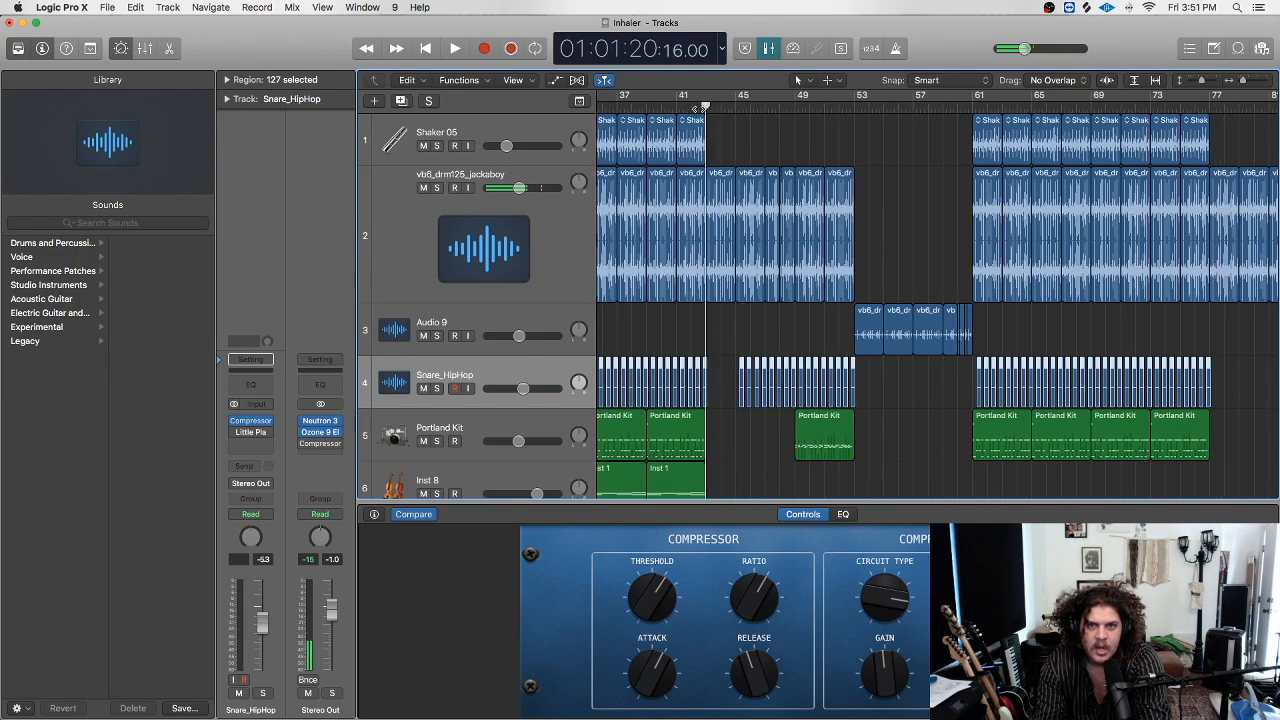
key("space")
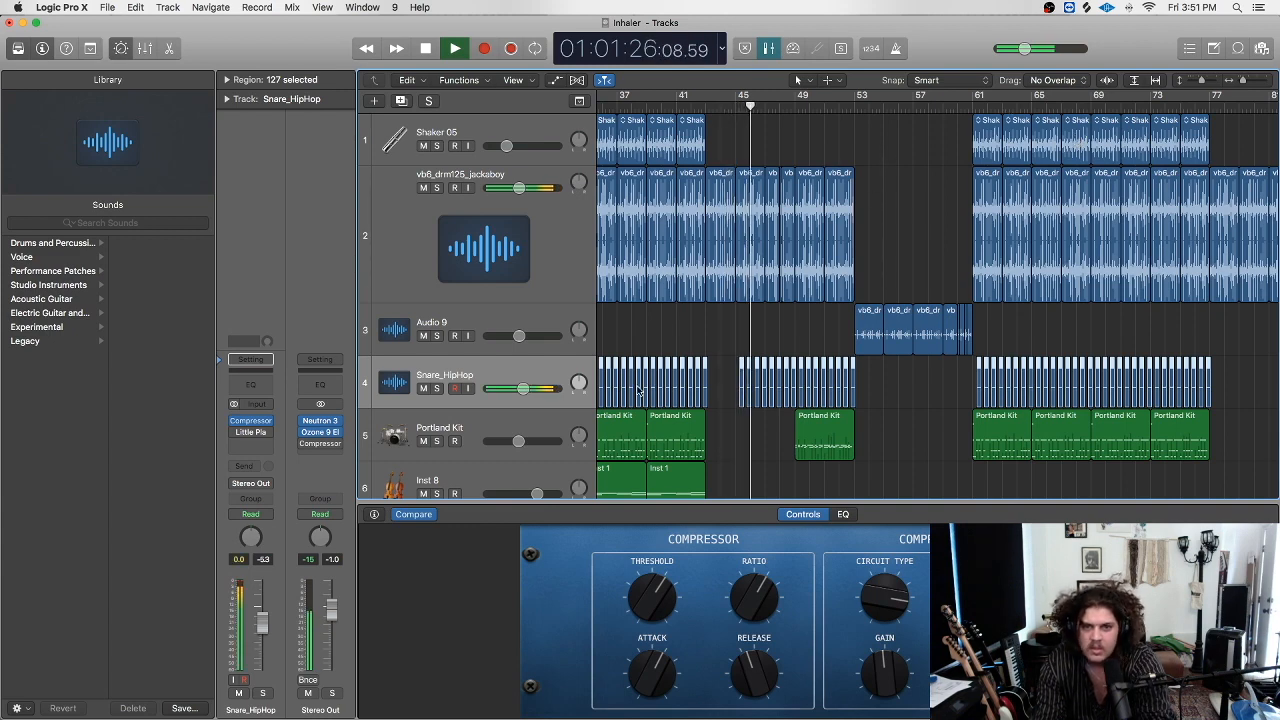
Solo the Portland Kit track and restart playback from about bar 35.
scroll(760, 210, "down", 5)
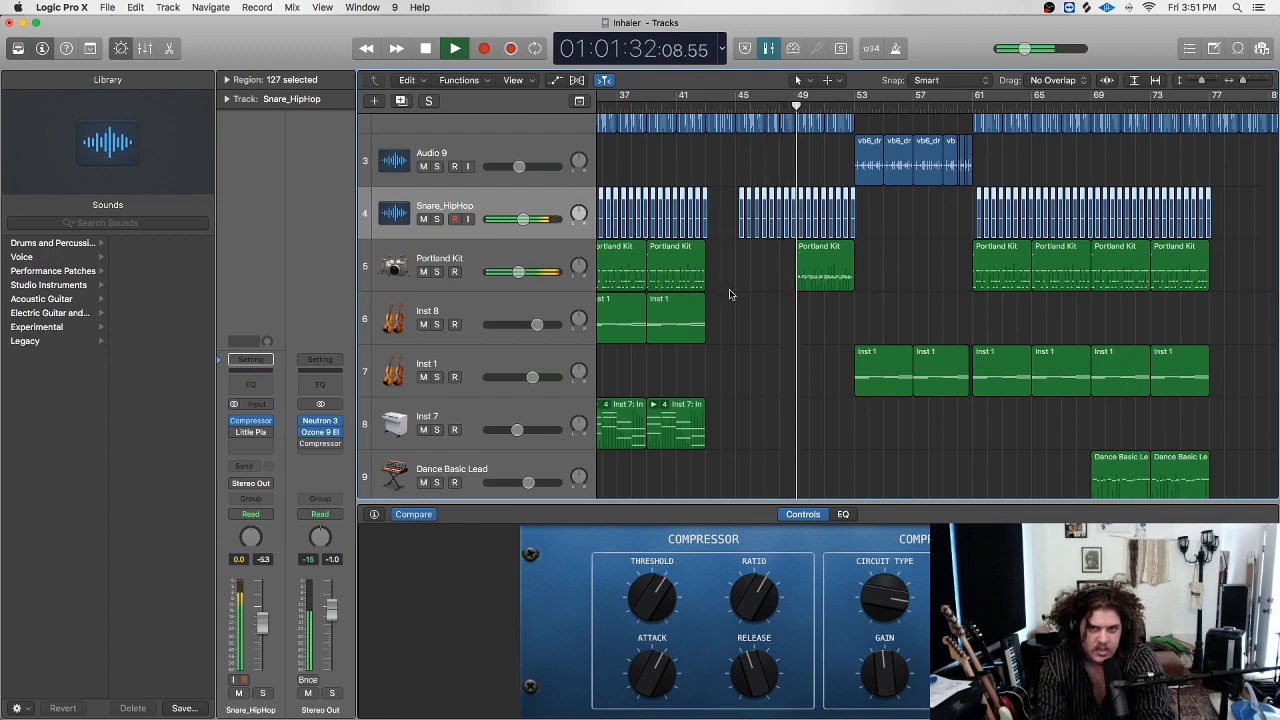
left_click(436, 272)
scroll(697, 133, "left", 3)
left_click(657, 106)
Jump back to bar 11, clear all solos, then re-solo and select Portland Kit.
scroll(640, 270, "left", 8)
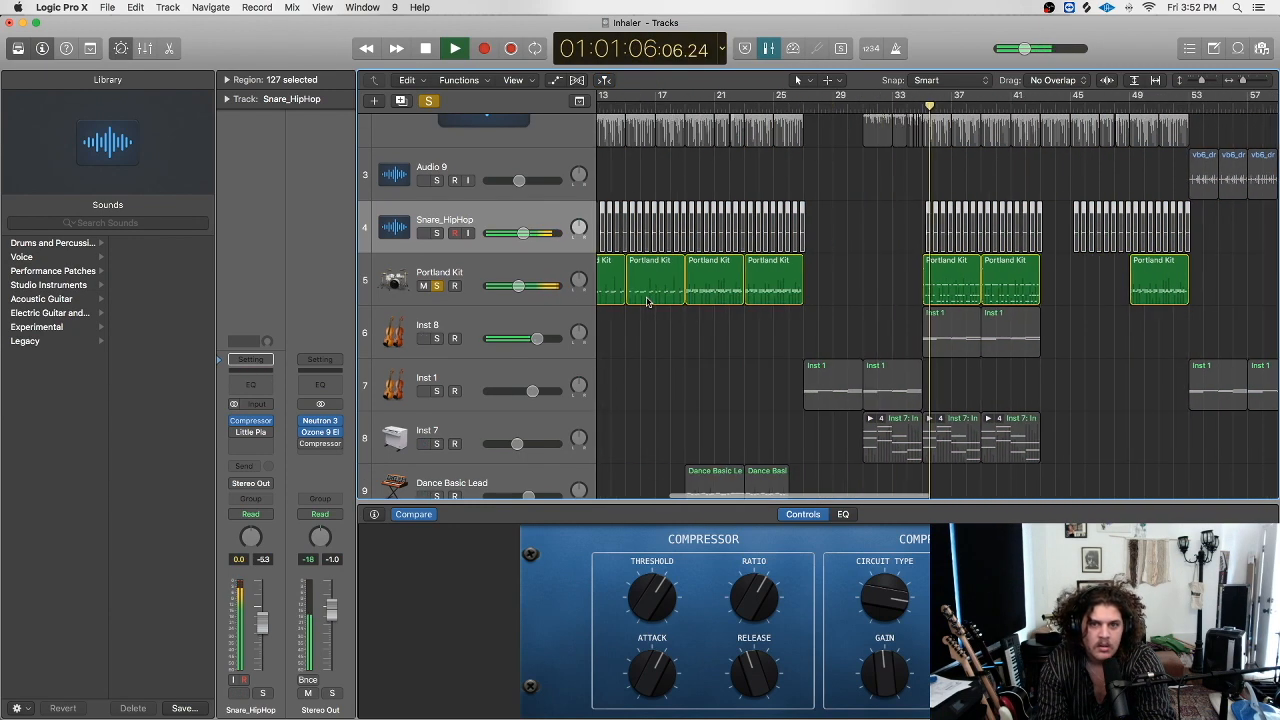
left_click(735, 106)
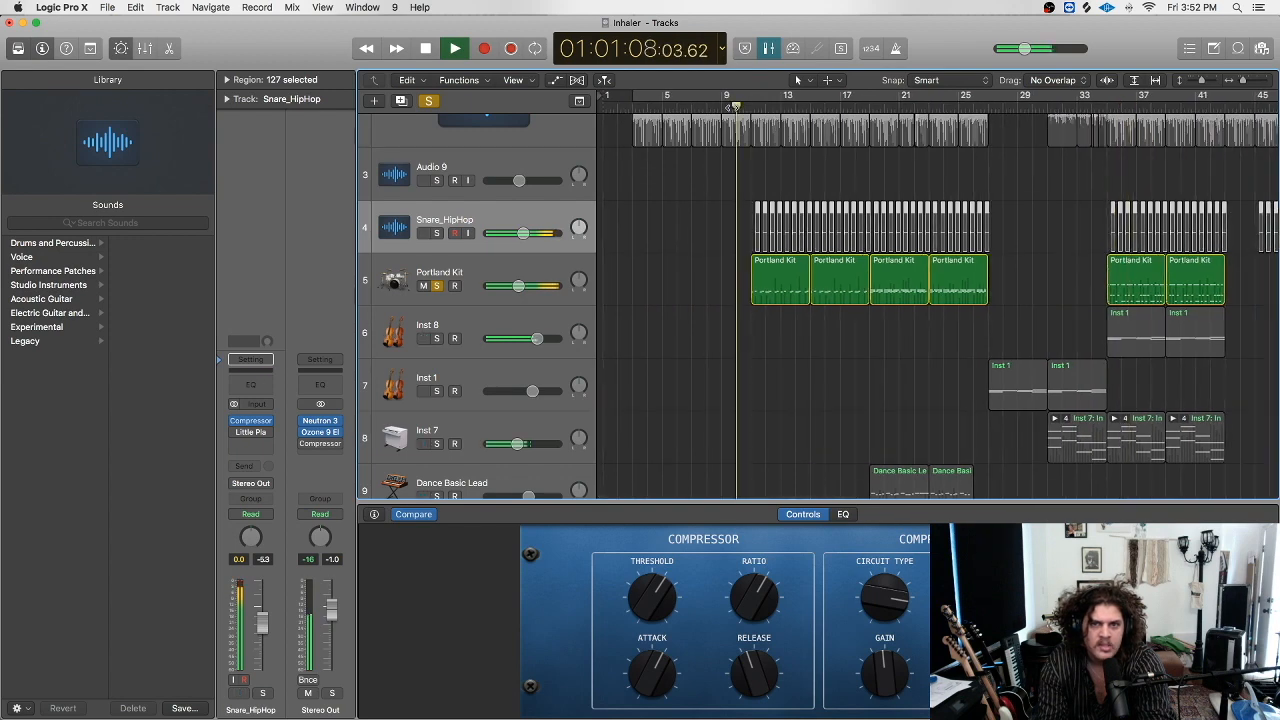
left_click(428, 100)
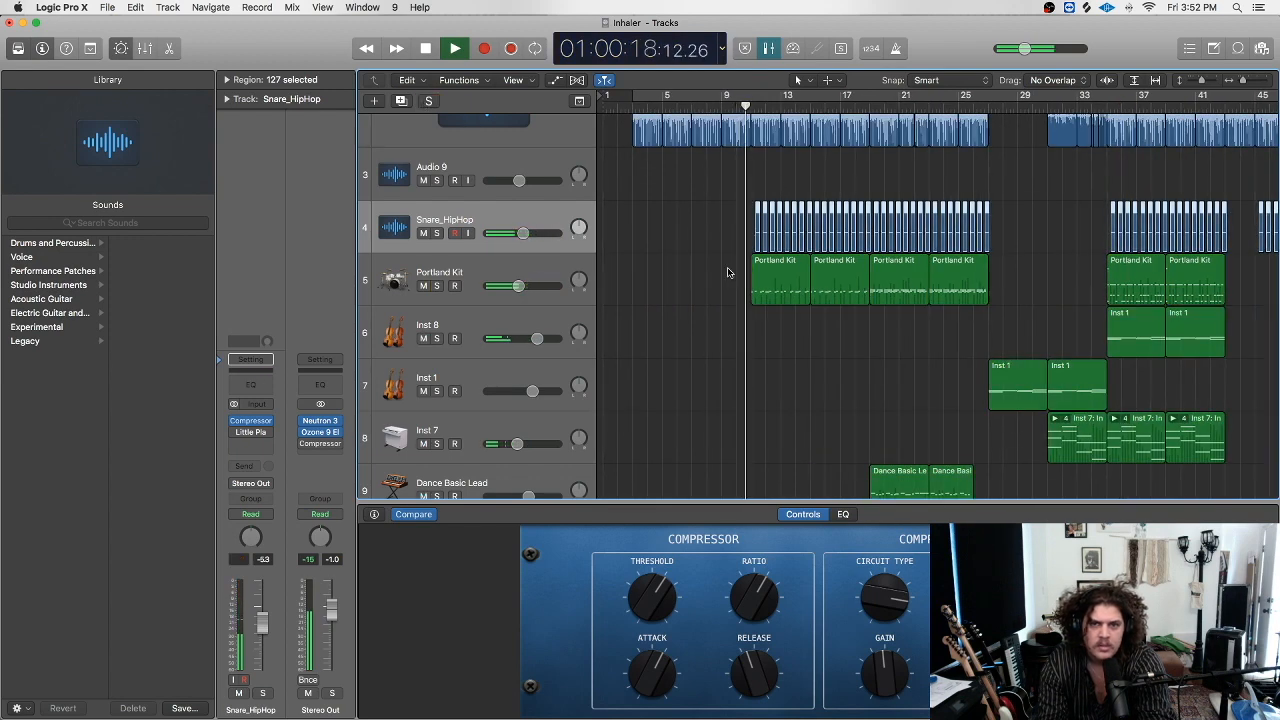
left_click(436, 286)
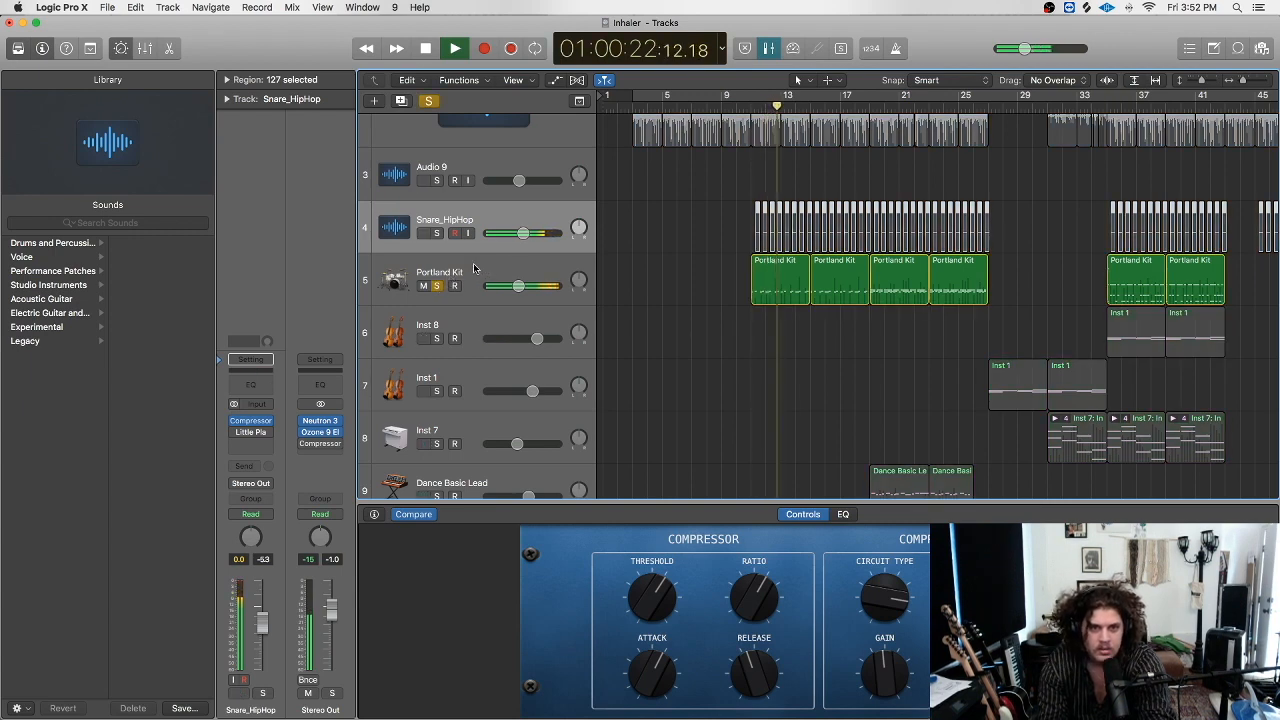
left_click(485, 278)
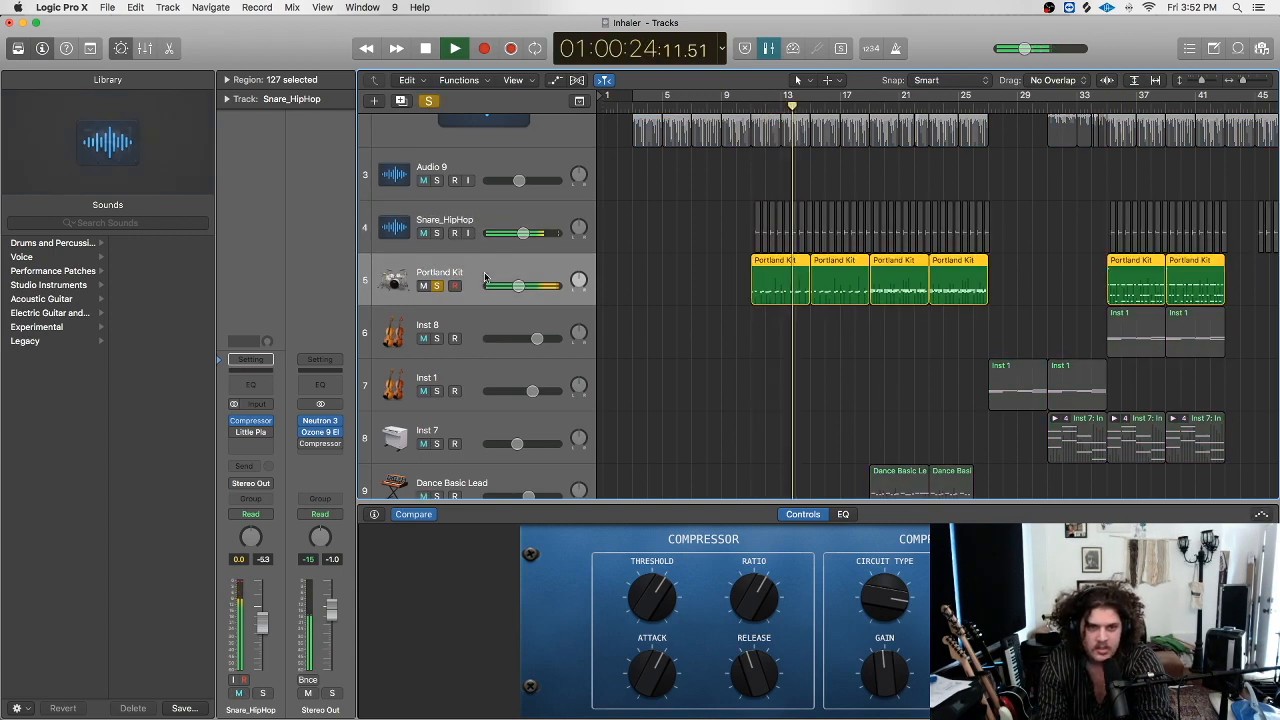
Inspect the snare and kick settings in Portland Kit's Drum Kit Designer, then close it.
left_click(405, 235)
left_click(393, 275)
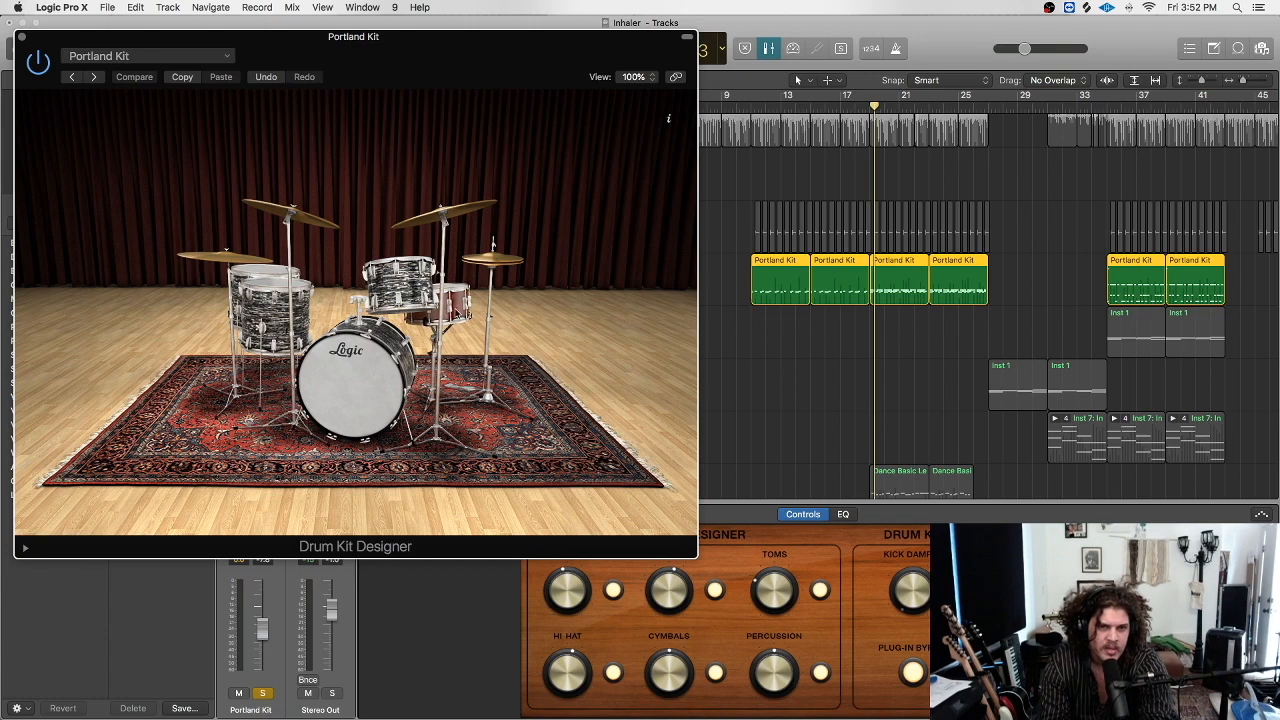
left_click(453, 312)
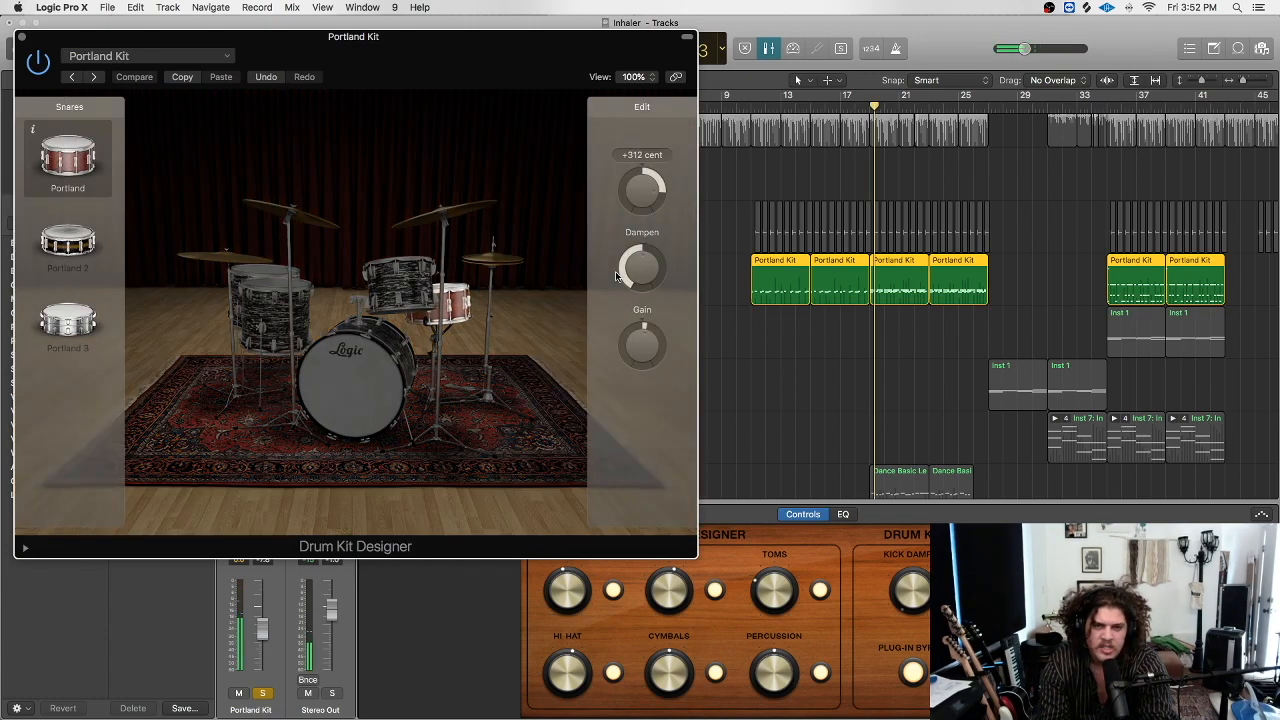
left_click(338, 372)
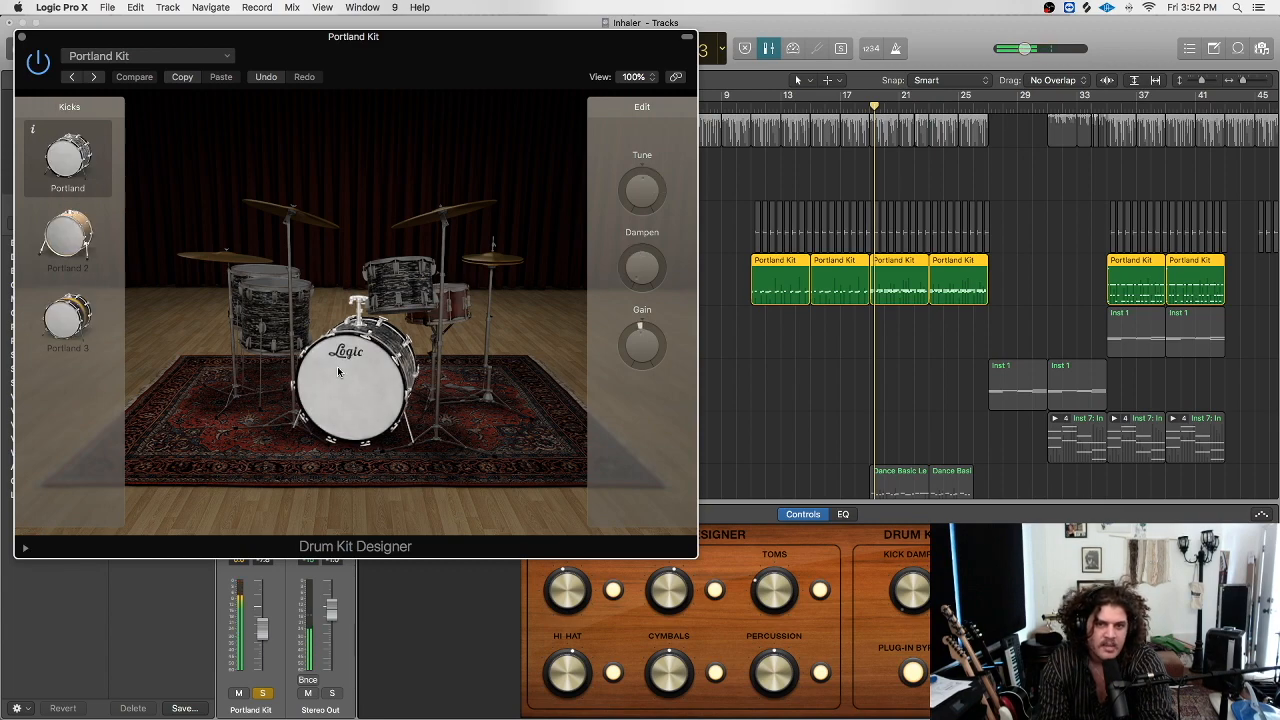
left_click(22, 38)
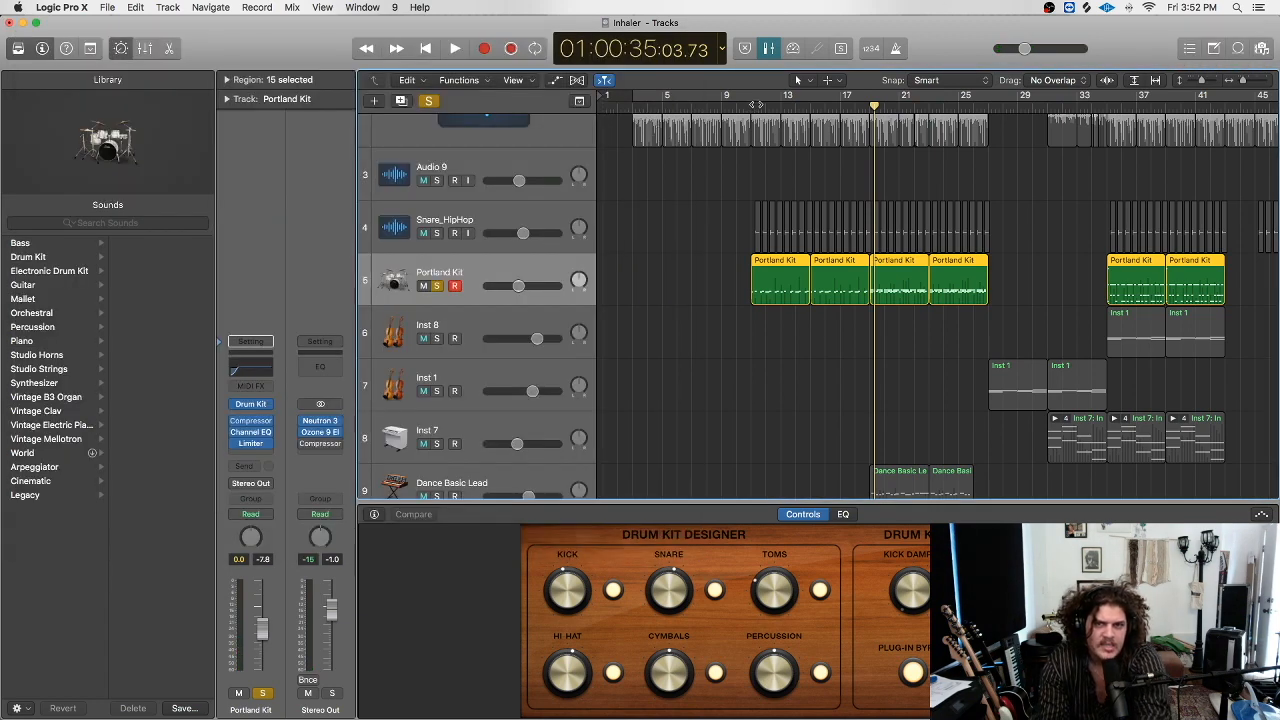
Restart from around bar 10 and clear the Portland Kit solo, reviewing tracks during playback.
left_click(767, 104)
left_click(752, 104)
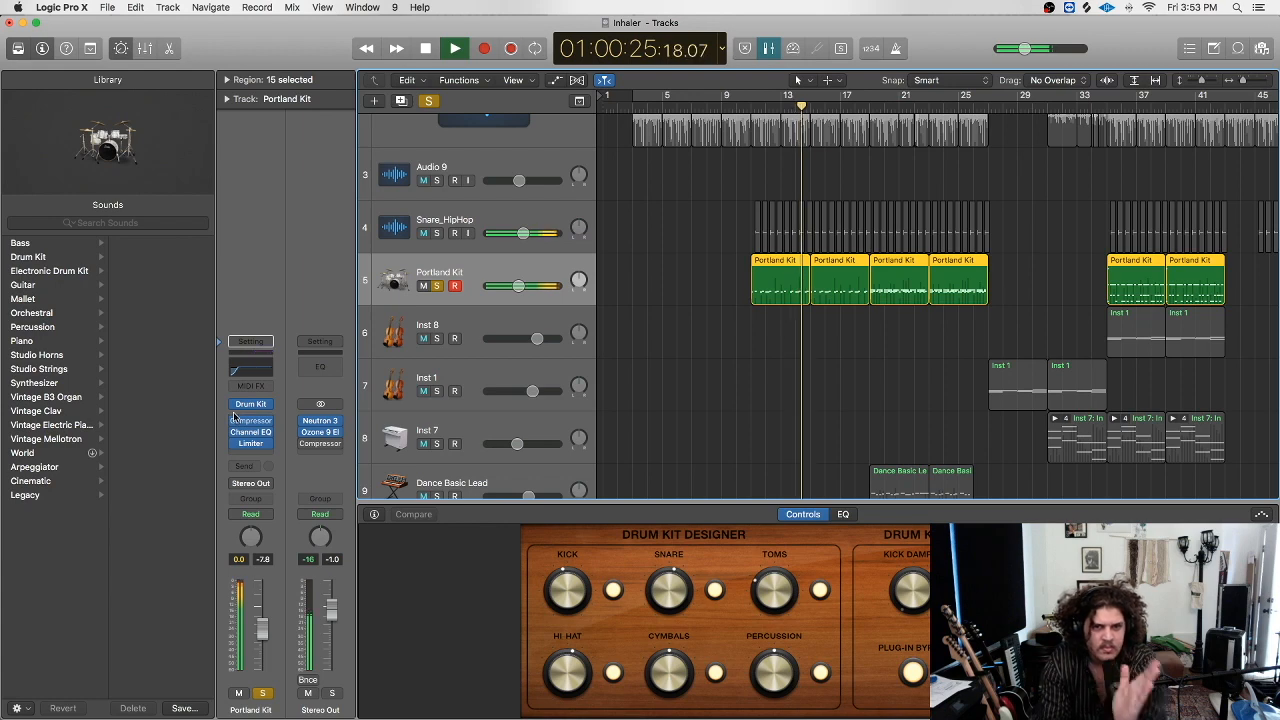
left_click(429, 101)
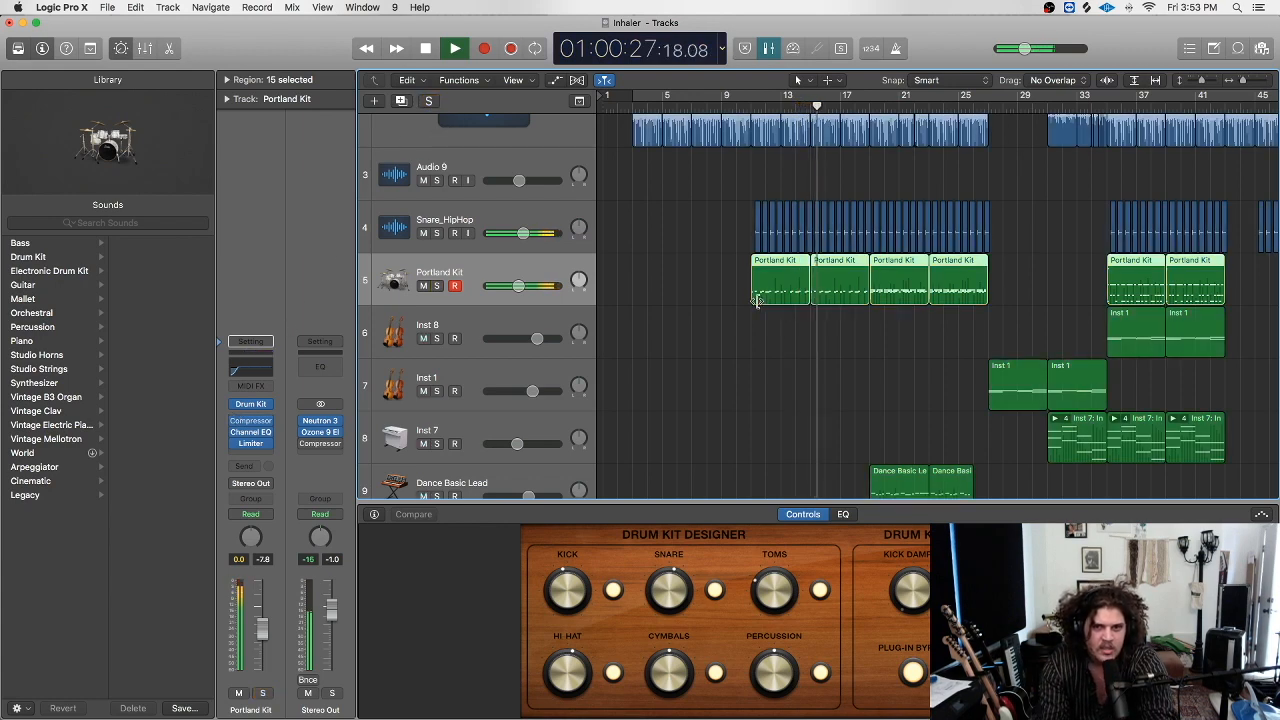
scroll(766, 235, "right", 4)
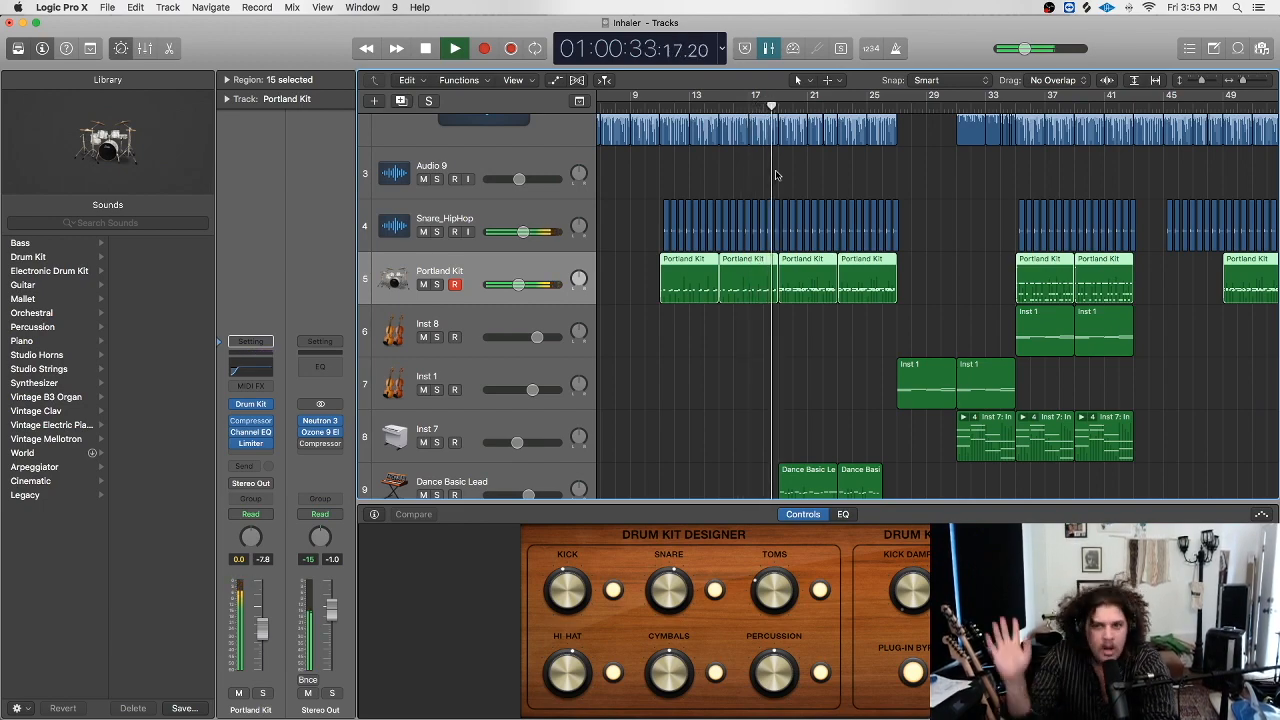
scroll(775, 175, "up", 3)
scroll(800, 190, "right", 3)
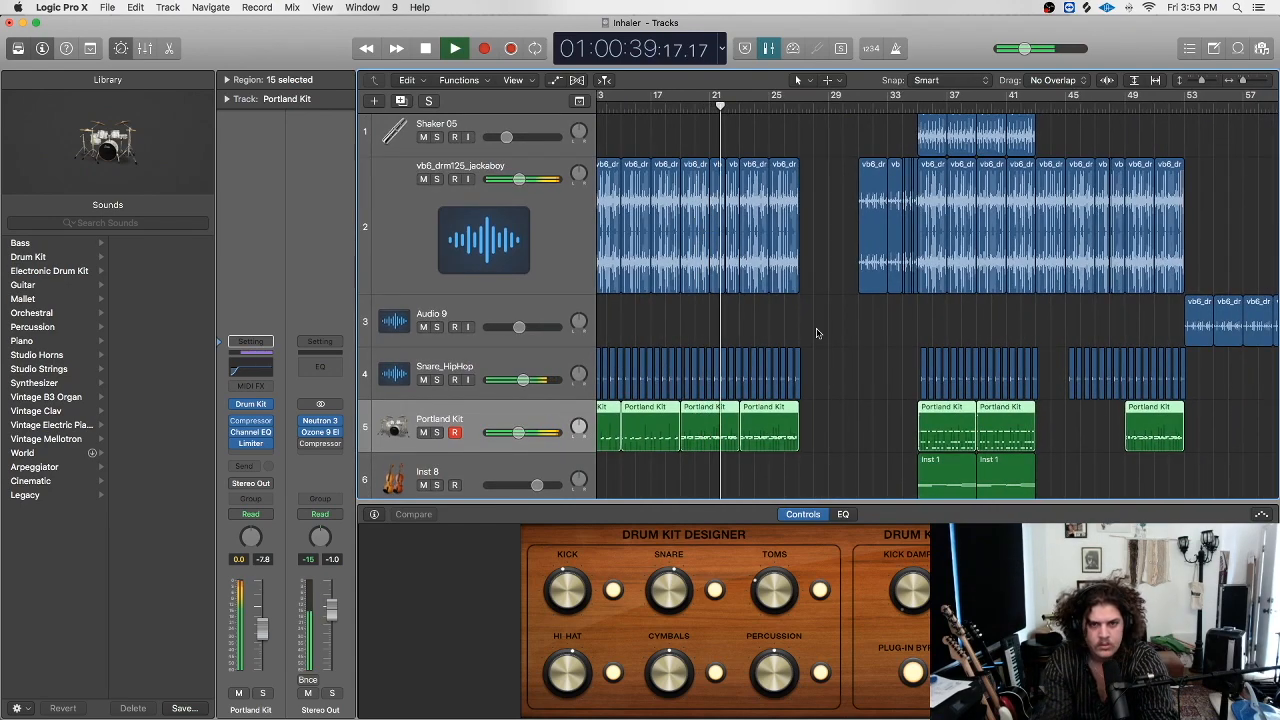
scroll(816, 337, "right", 2)
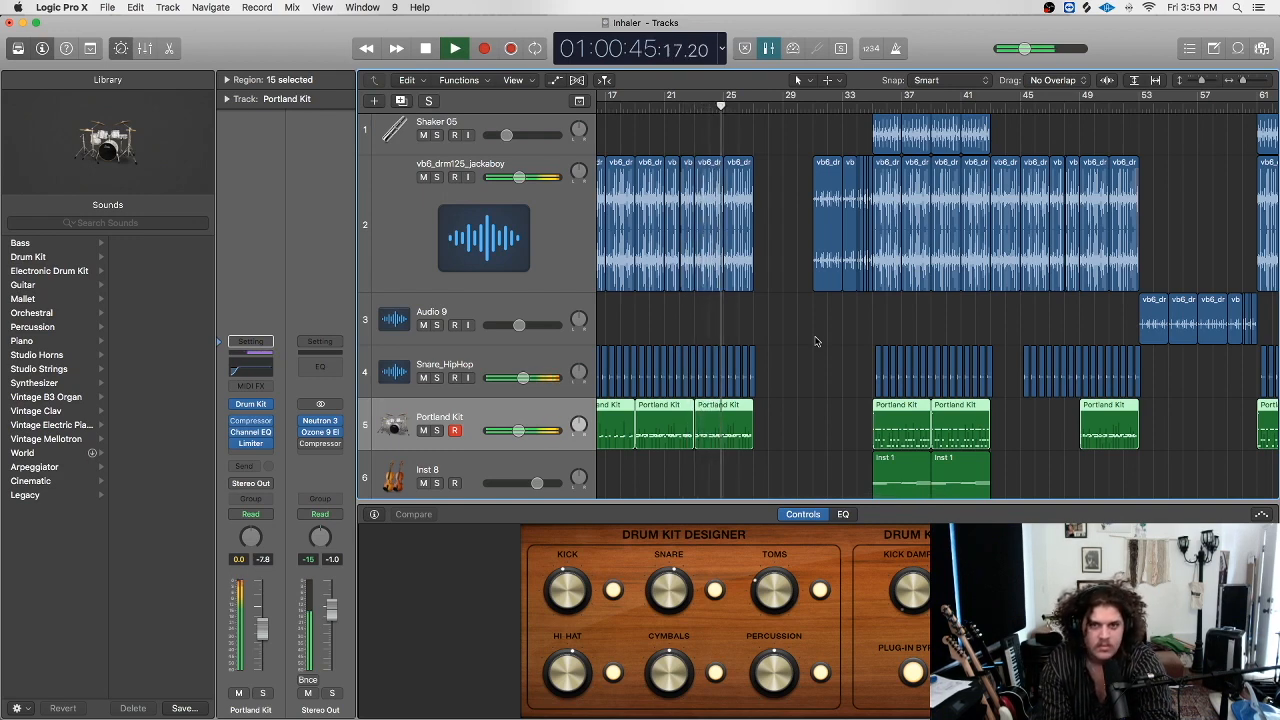
scroll(815, 341, "right", 3)
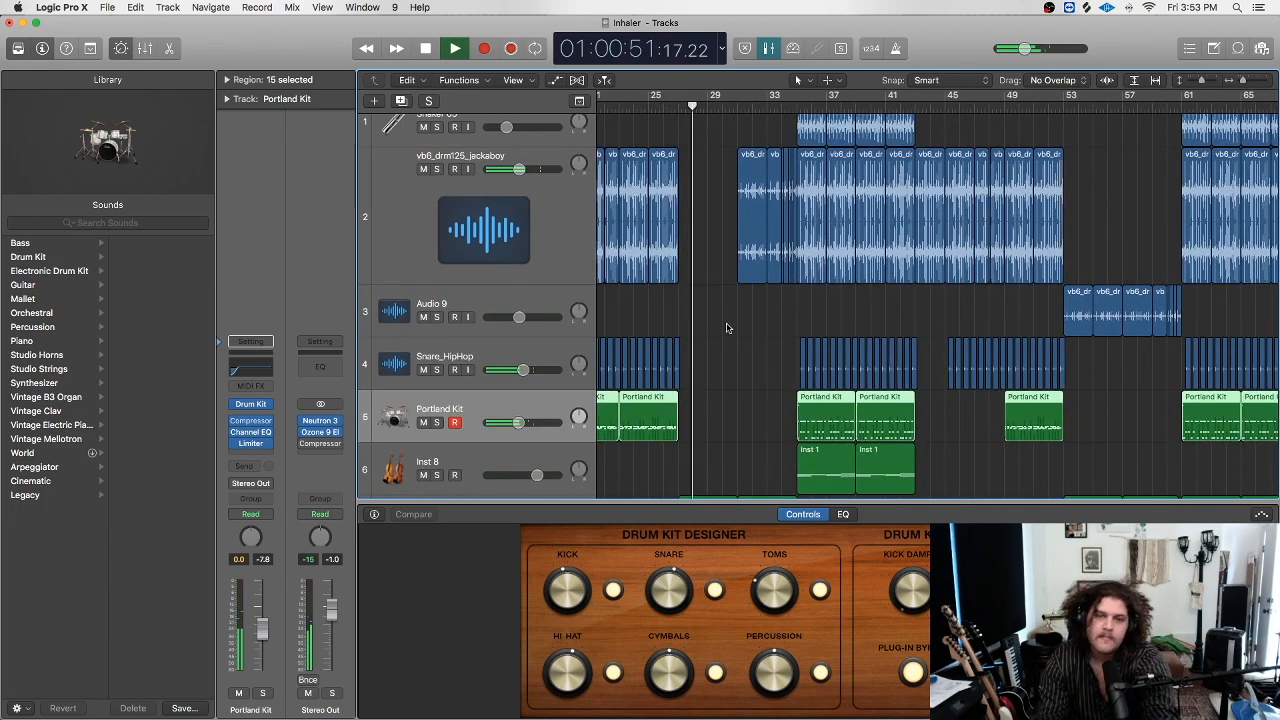
scroll(731, 271, "down", 5)
scroll(732, 259, "down", 4)
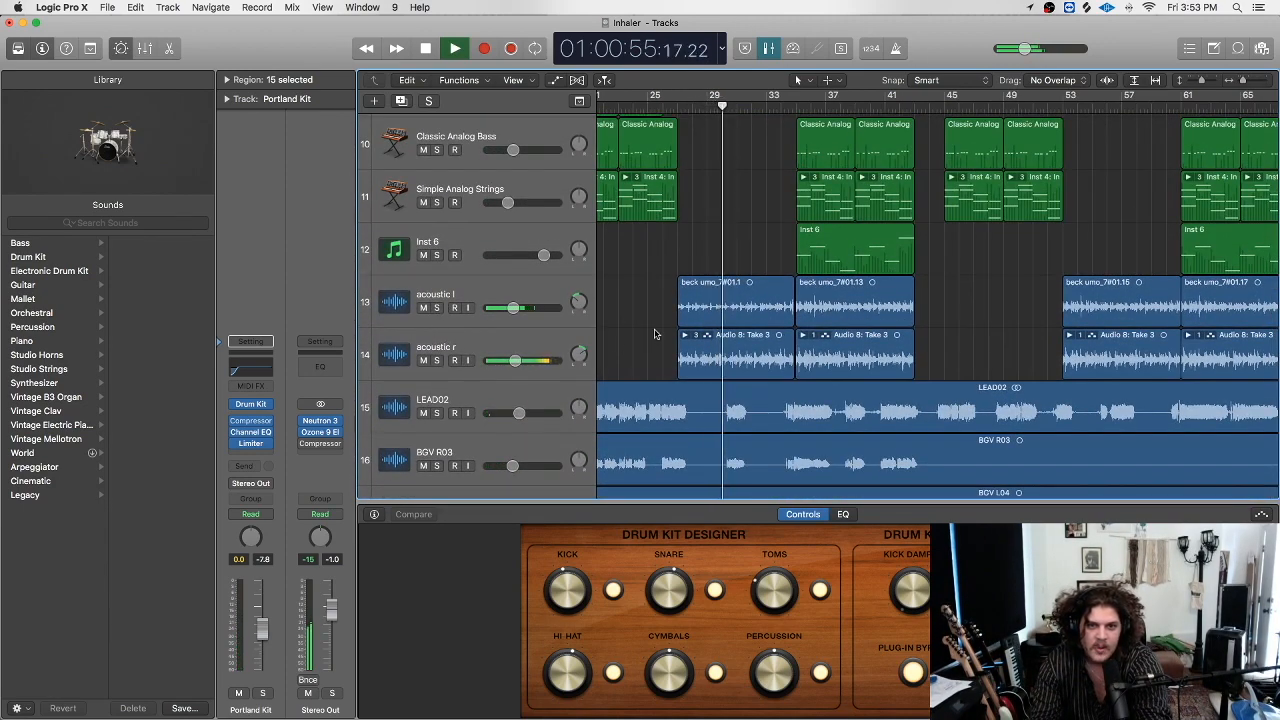
scroll(654, 337, "down", 5)
scroll(654, 334, "up", 3)
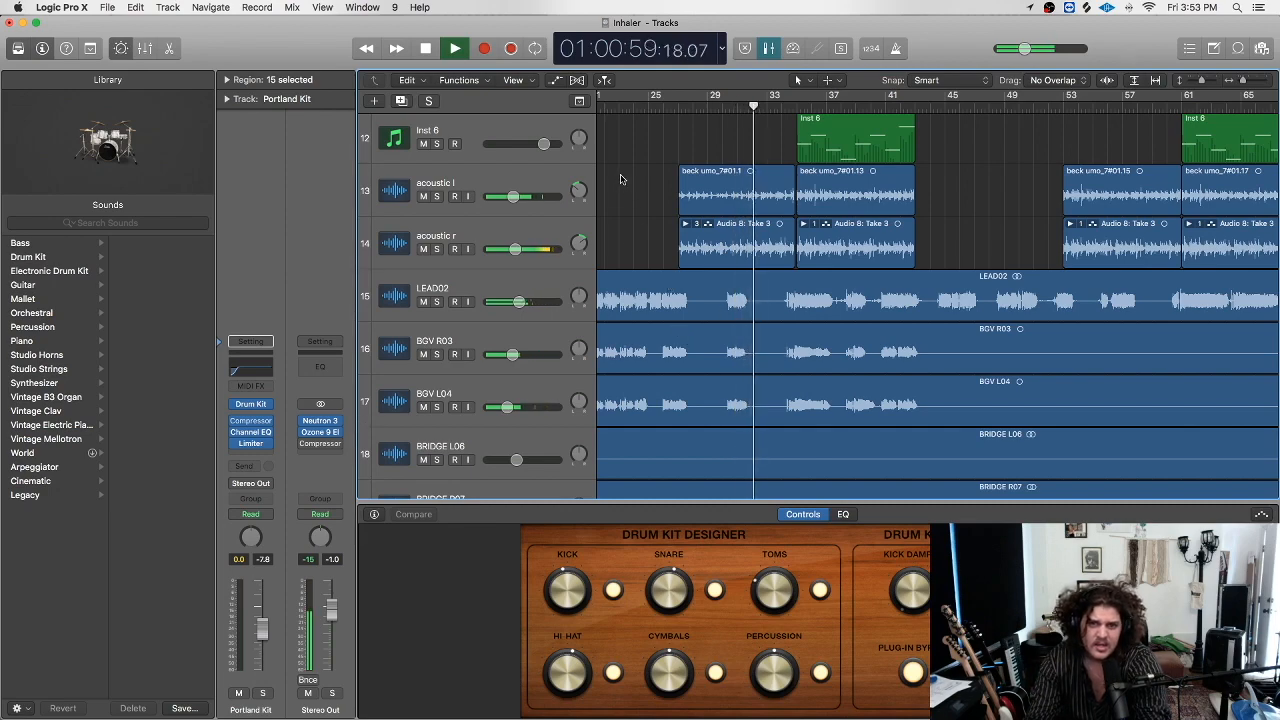
scroll(628, 200, "up", 10)
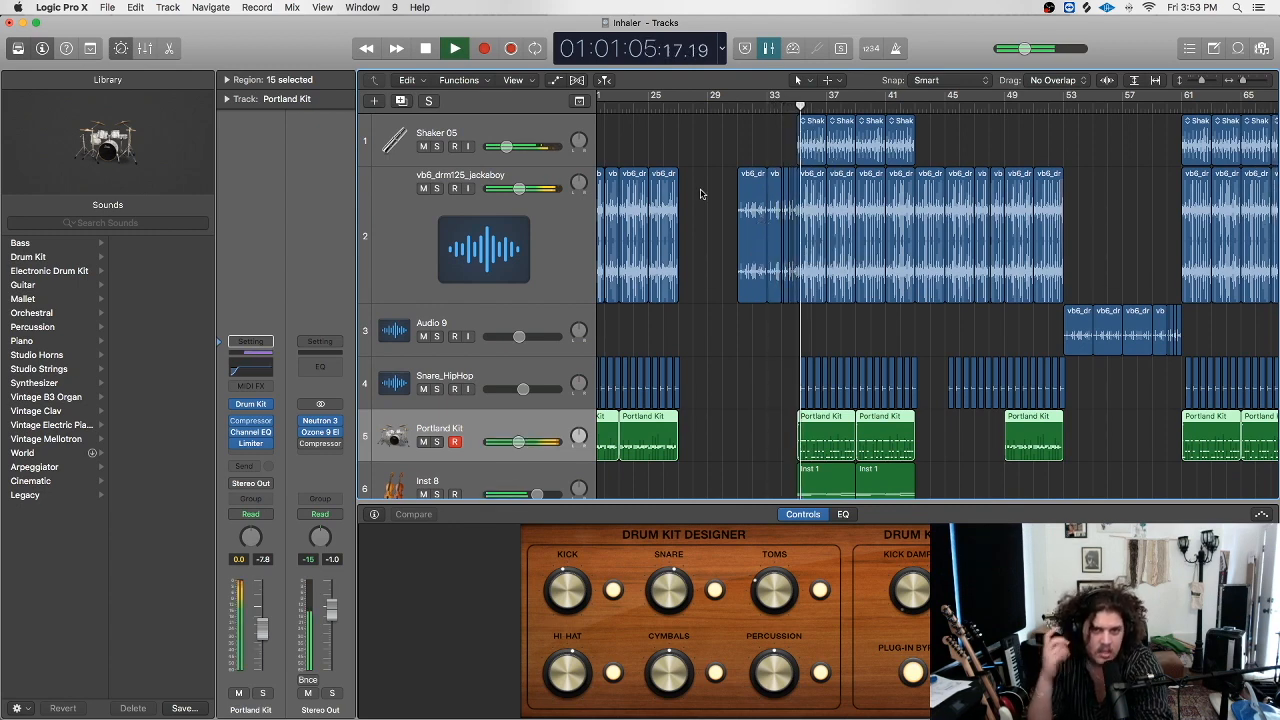
Select and solo Shaker 05, keeping its Stereo Spread insert in Mono->Stereo mode.
left_click(445, 133)
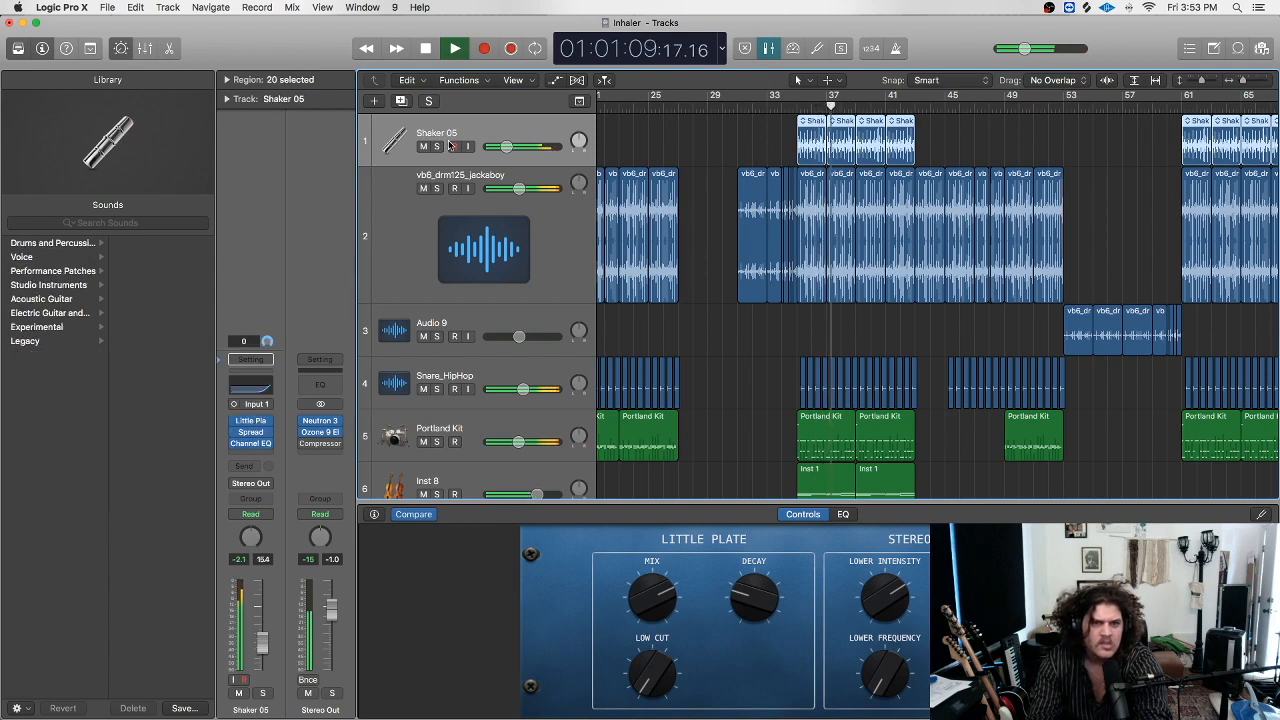
left_click(437, 147)
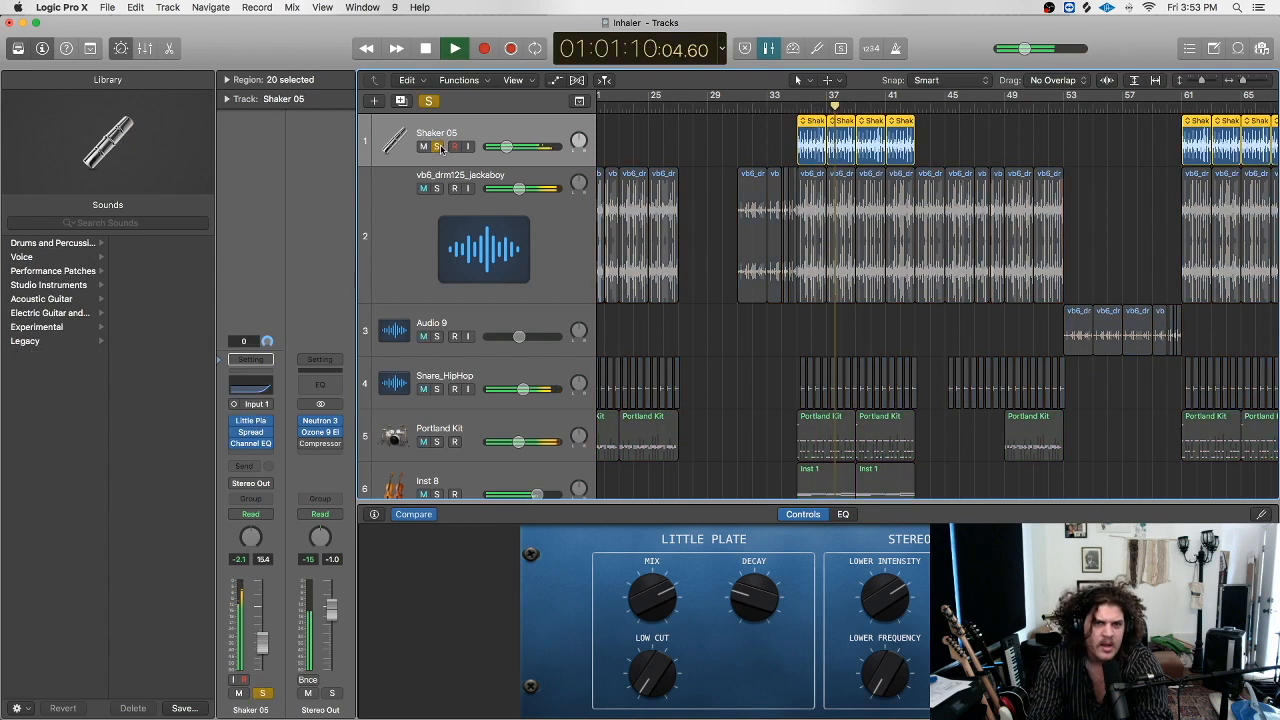
left_click(267, 433)
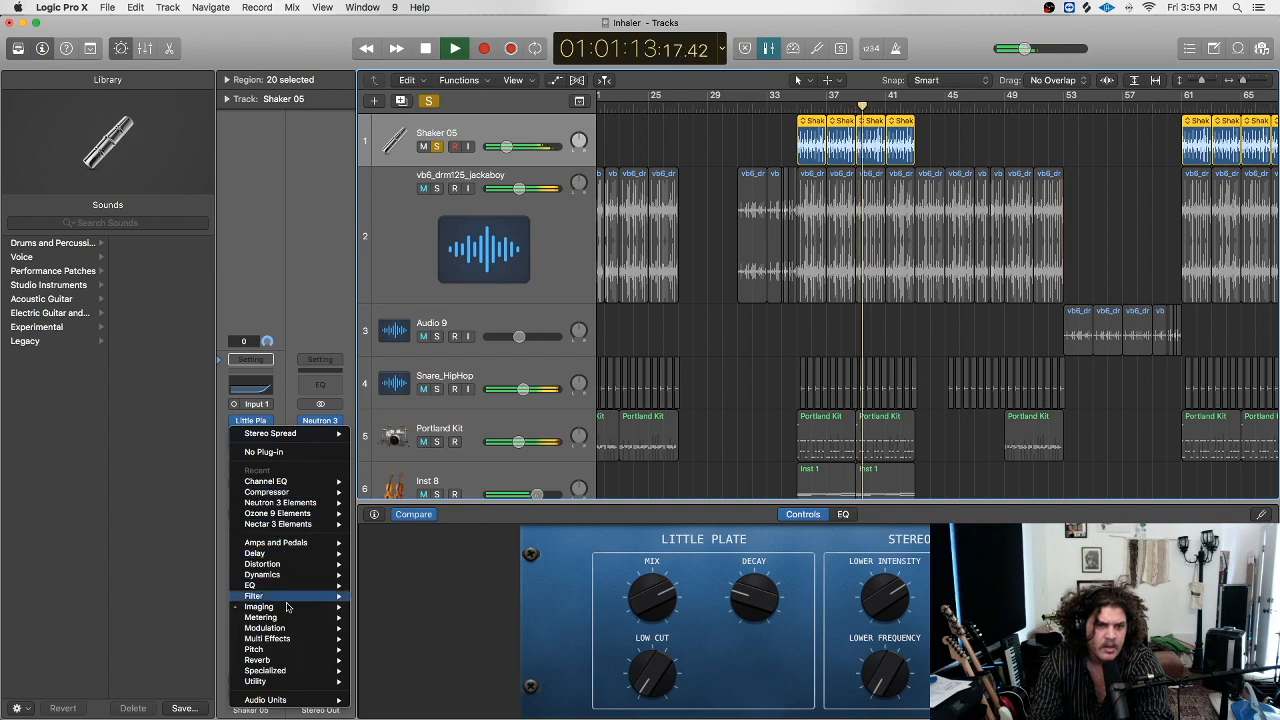
mouse_move(300, 606)
mouse_move(404, 622)
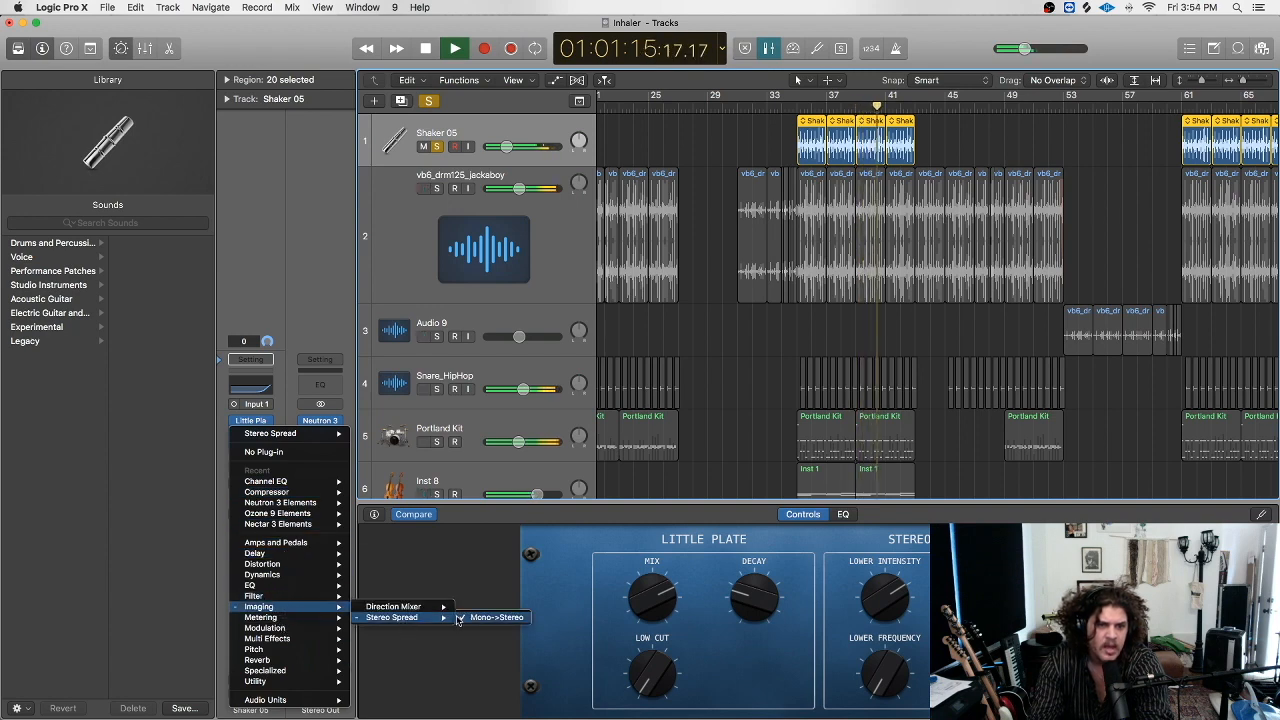
left_click(480, 617)
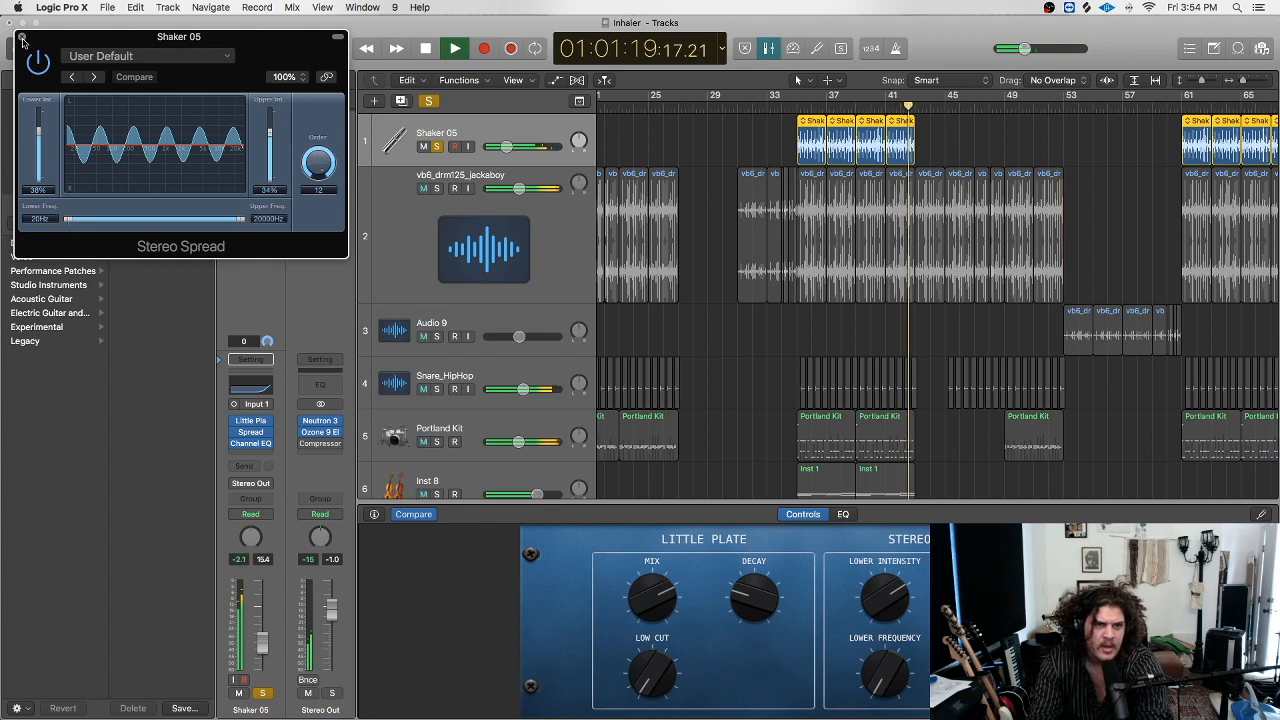
left_click(22, 38)
From around bar 35, reshape Shaker 05's -24 dB low-shelf EQ cut, then unsolo it.
left_click(788, 112)
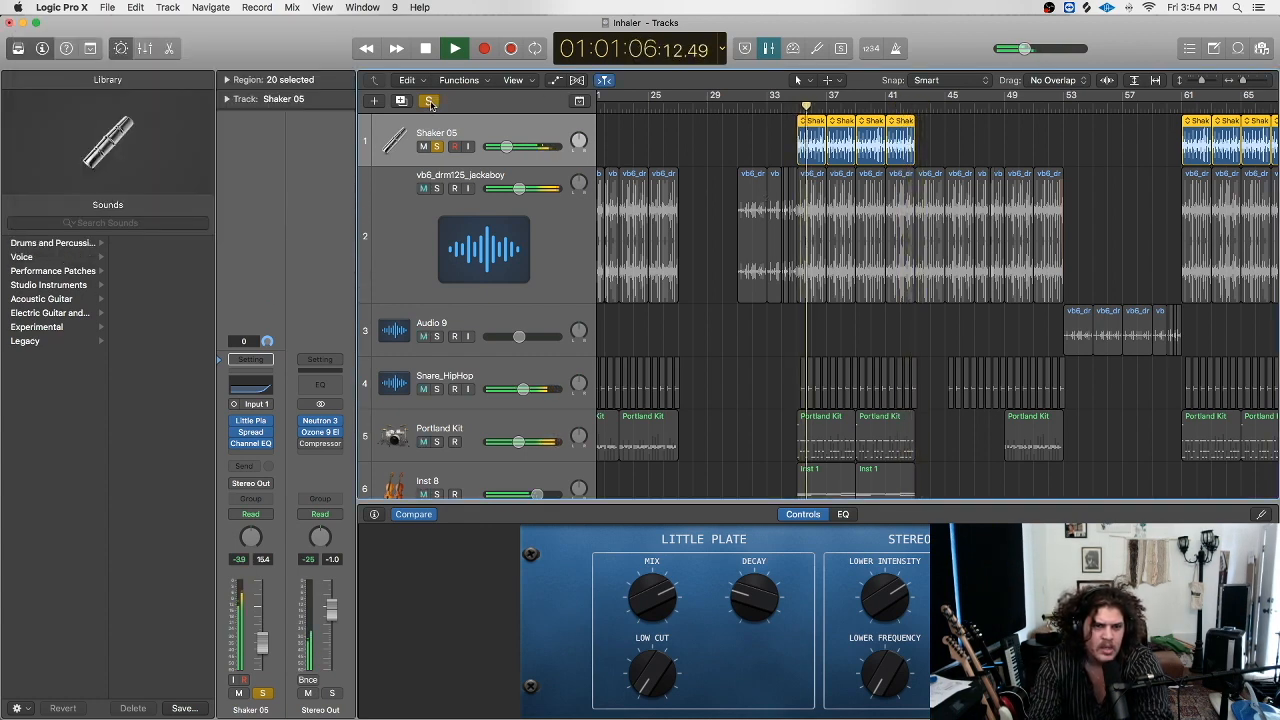
left_click(251, 387)
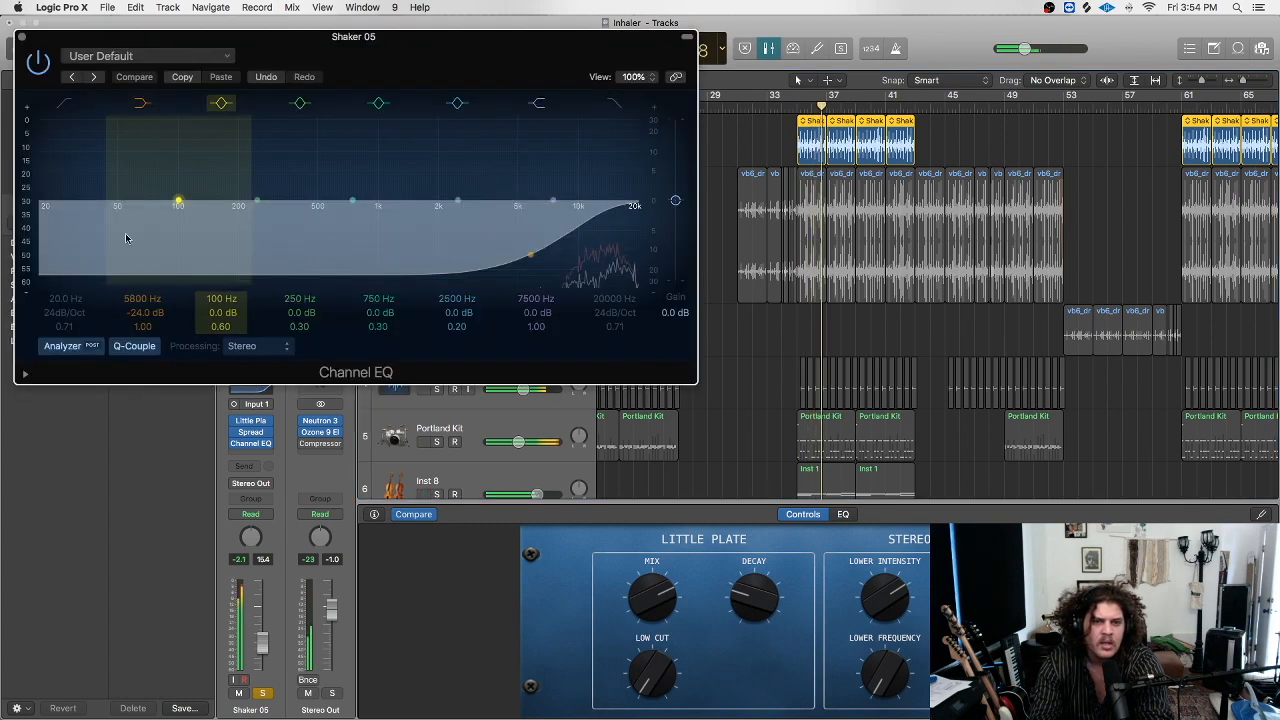
mouse_move(519, 288)
left_mouse_down()
mouse_move(390, 288)
mouse_move(519, 288)
left_mouse_up()
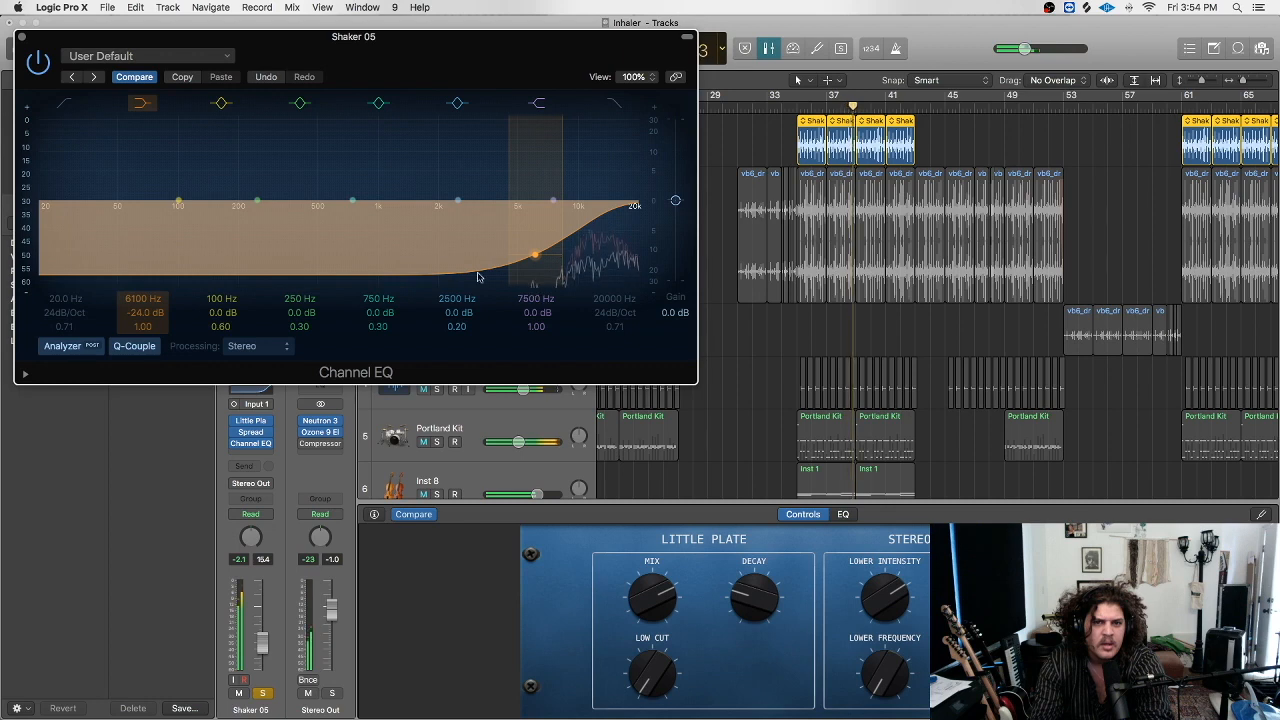
key("super+w")
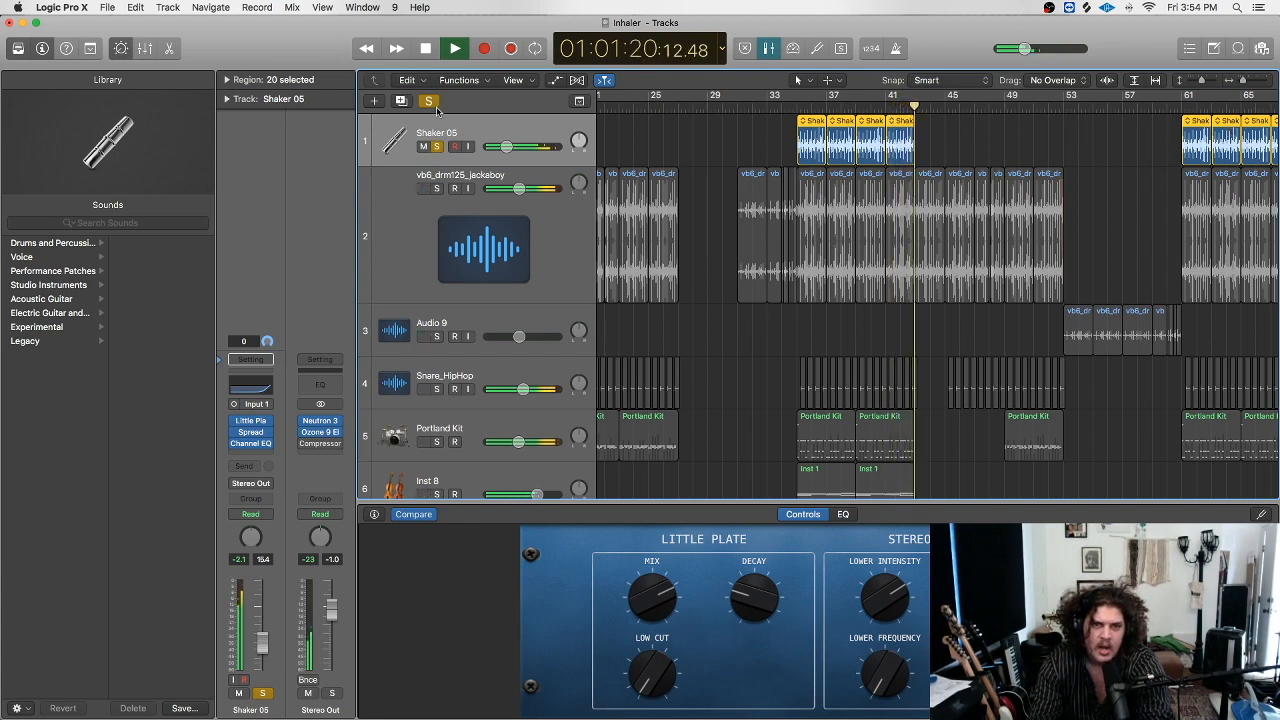
left_click(436, 146)
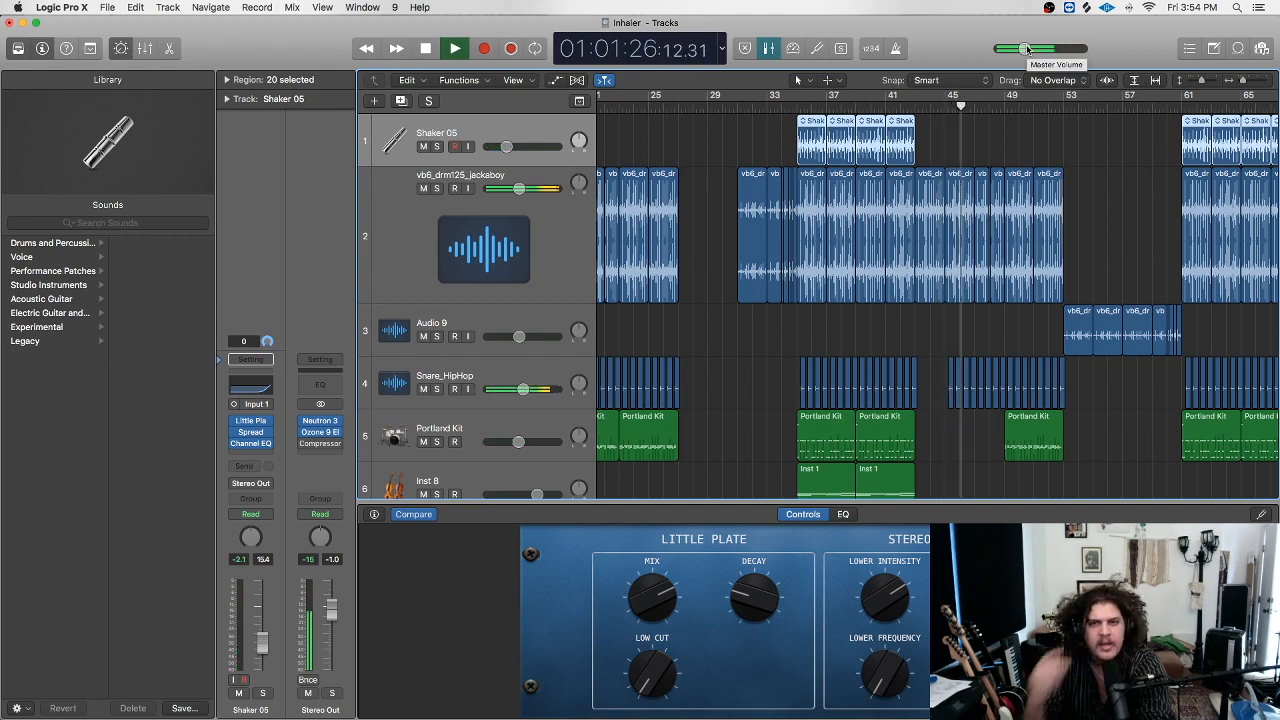
scroll(1066, 271, "right", 2)
scroll(980, 298, "down", 8)
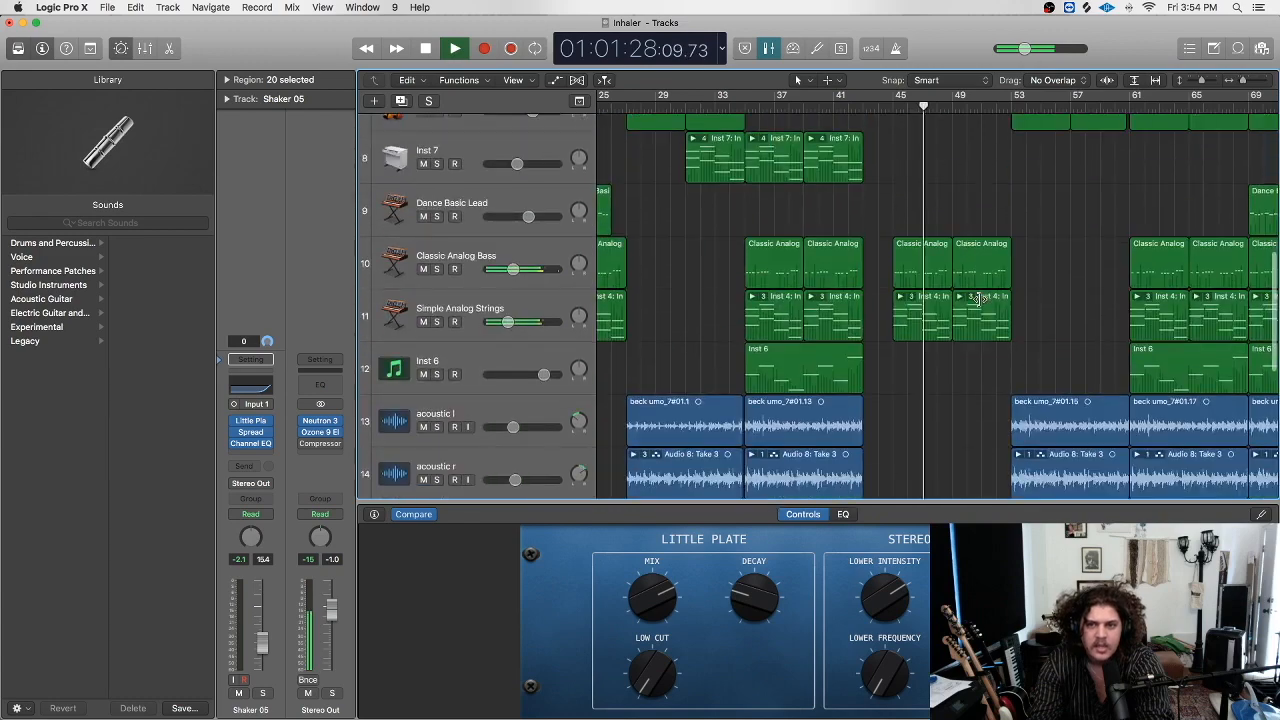
scroll(980, 299, "down", 3)
scroll(980, 300, "up", 2)
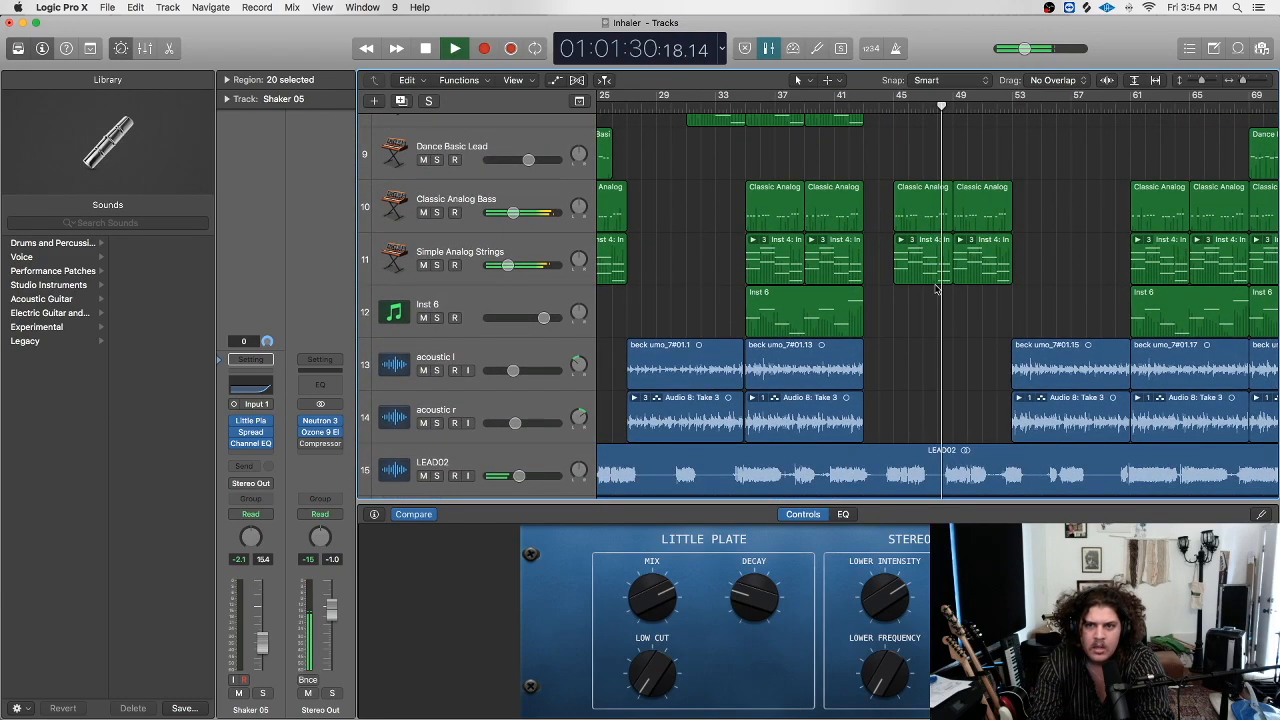
scroll(980, 280, "down", 1)
scroll(1035, 263, "right", 1)
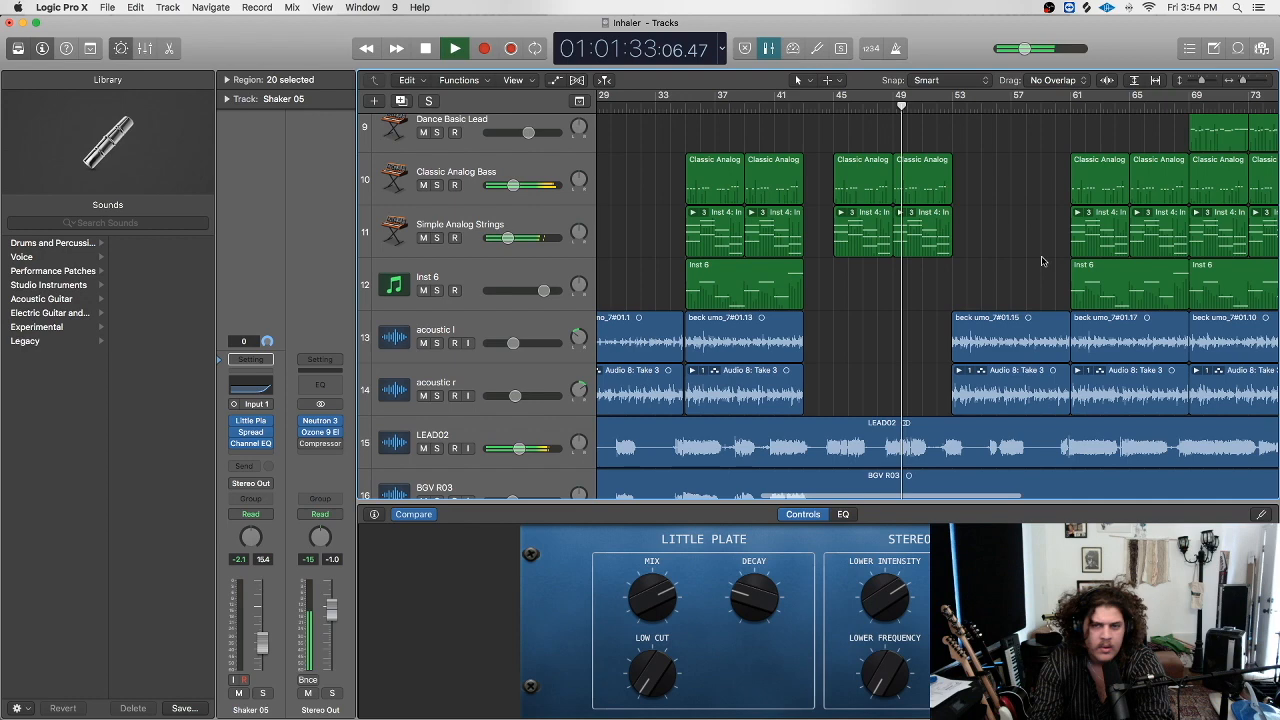
scroll(820, 263, "up", 7)
scroll(820, 263, "right", 1)
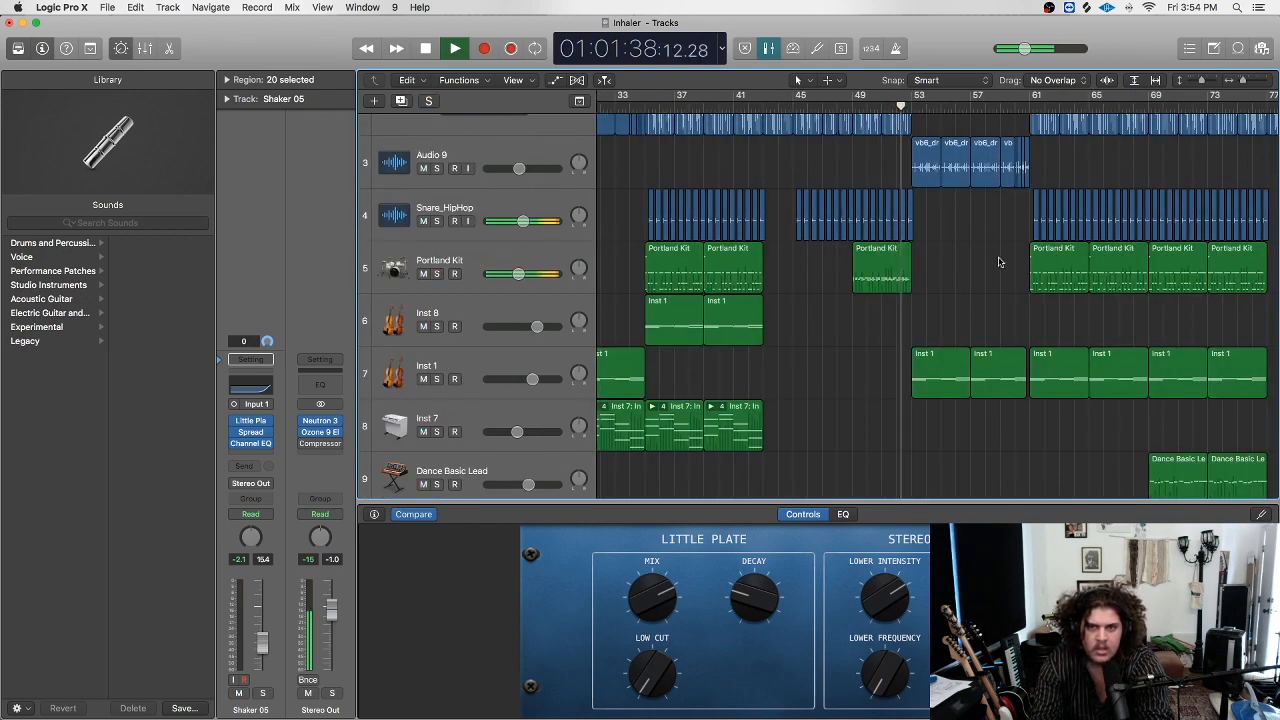
scroll(1040, 260, "right", 2)
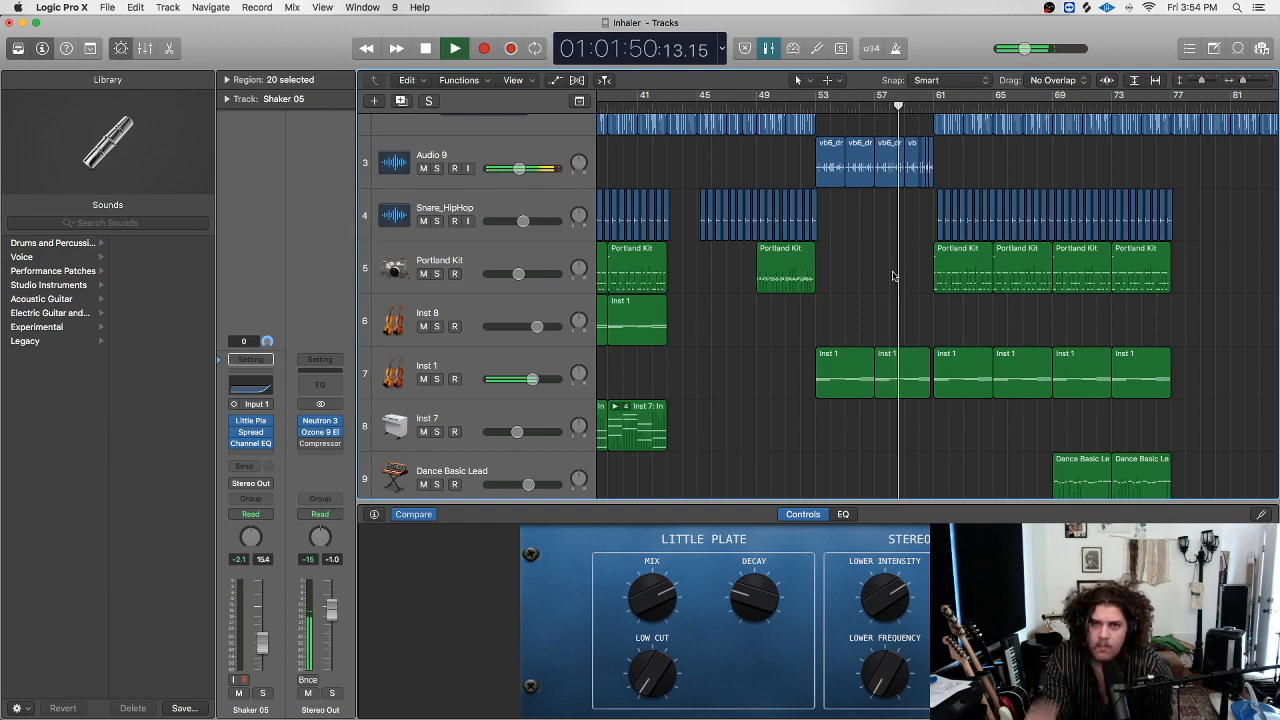
scroll(893, 276, "down", 10)
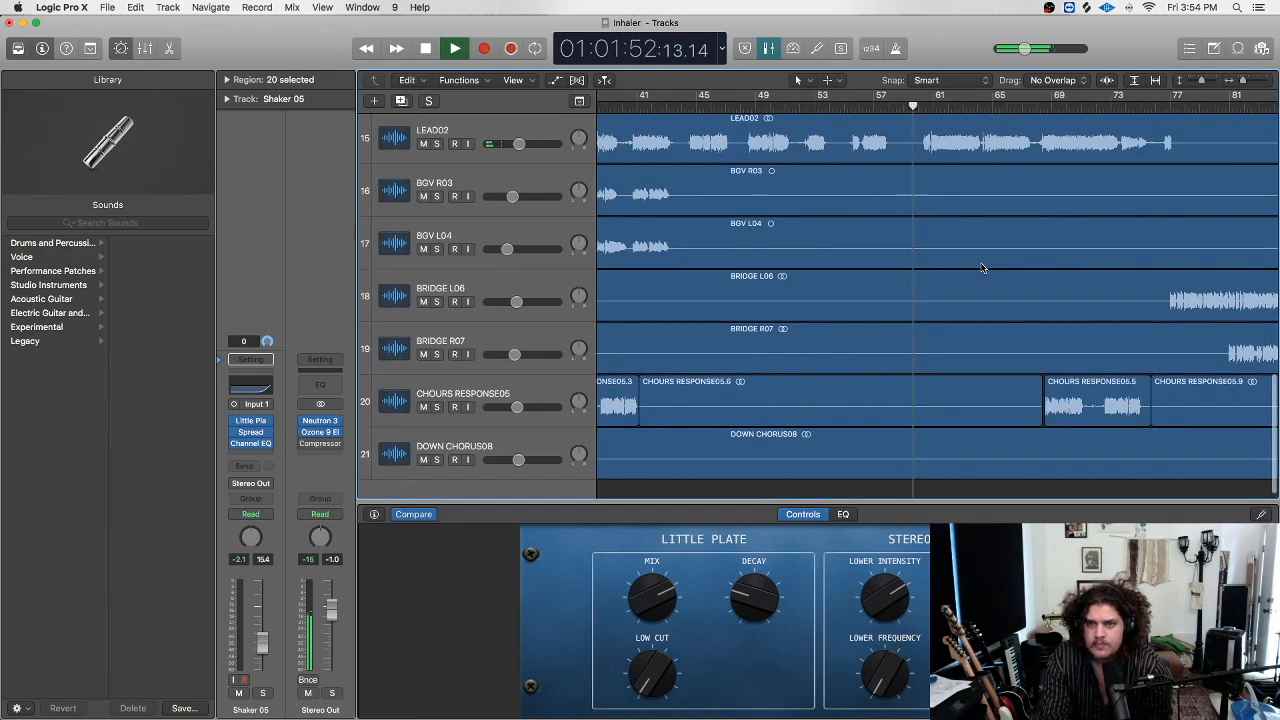
scroll(983, 268, "up", 5)
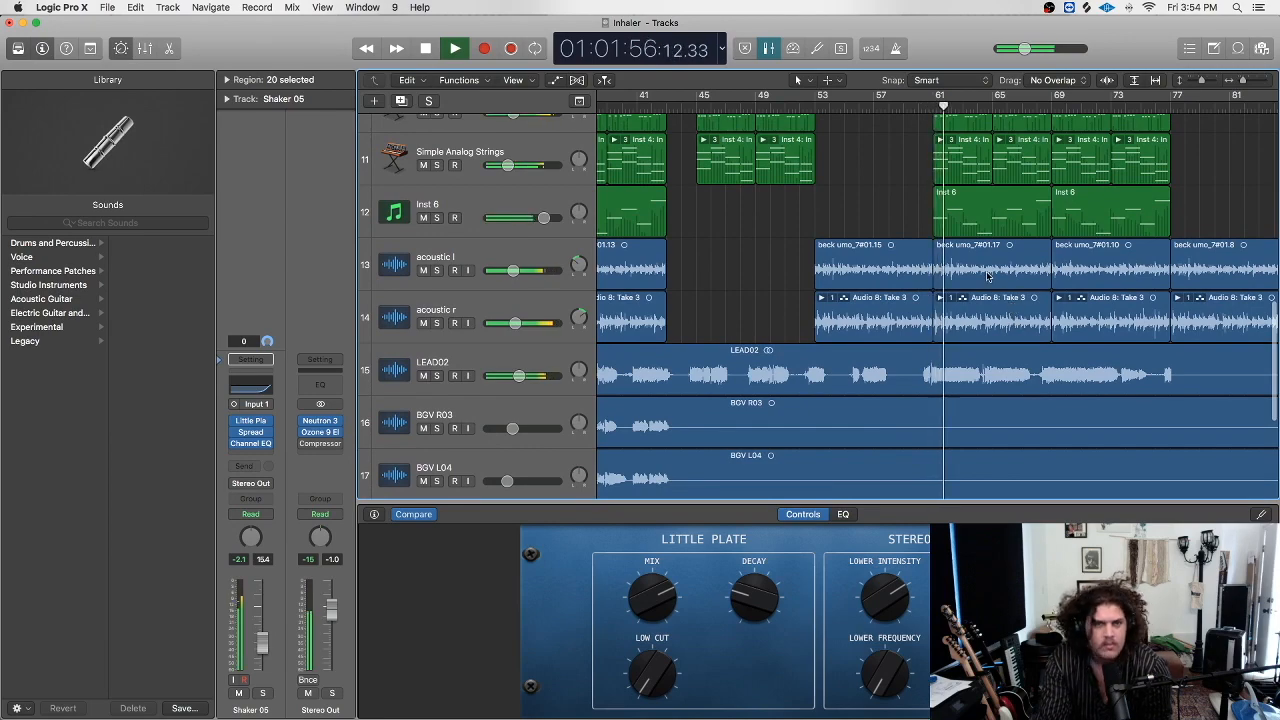
scroll(983, 273, "down", 4)
scroll(983, 273, "up", 10)
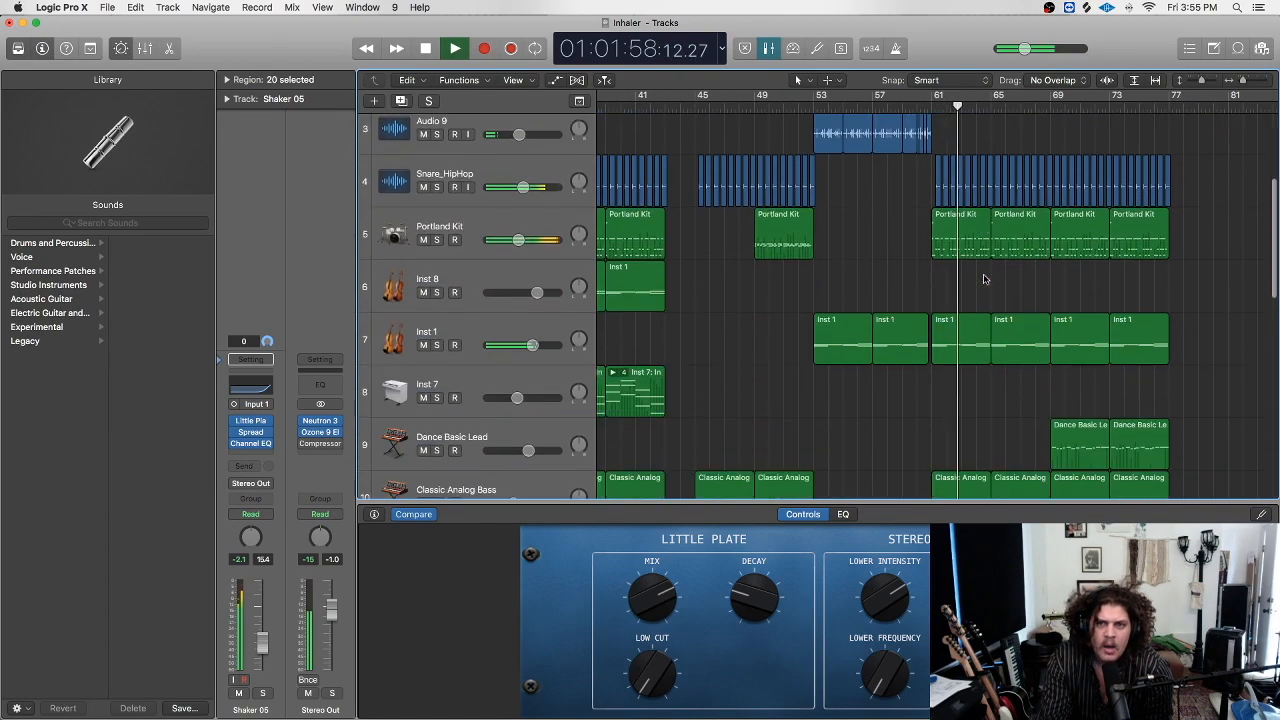
scroll(983, 278, "down", 10)
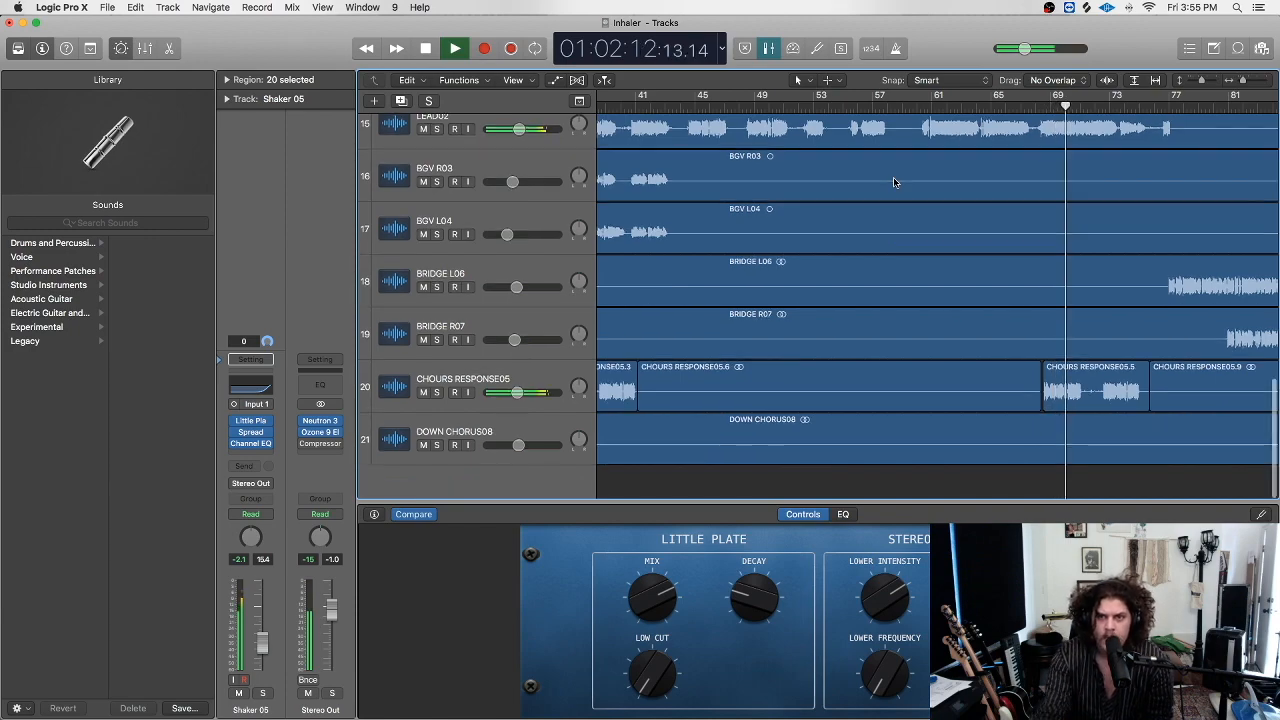
scroll(893, 177, "up", 10)
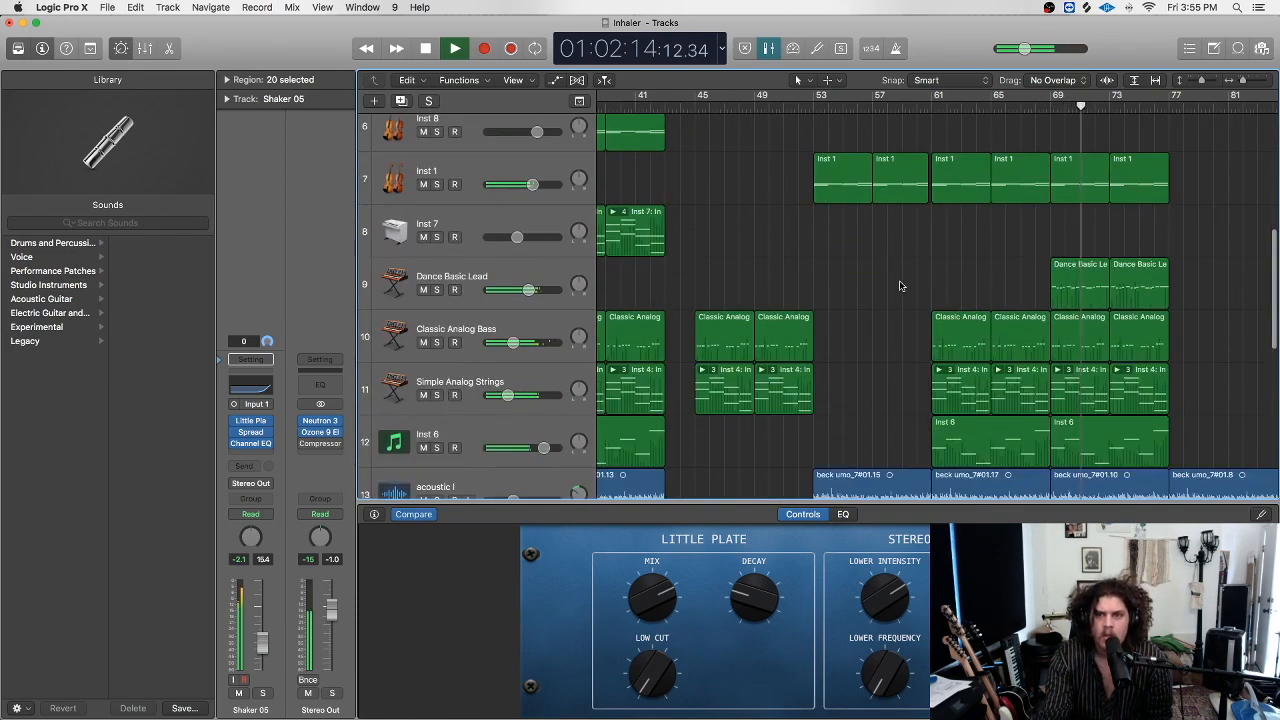
left_click(437, 290)
left_click(437, 290)
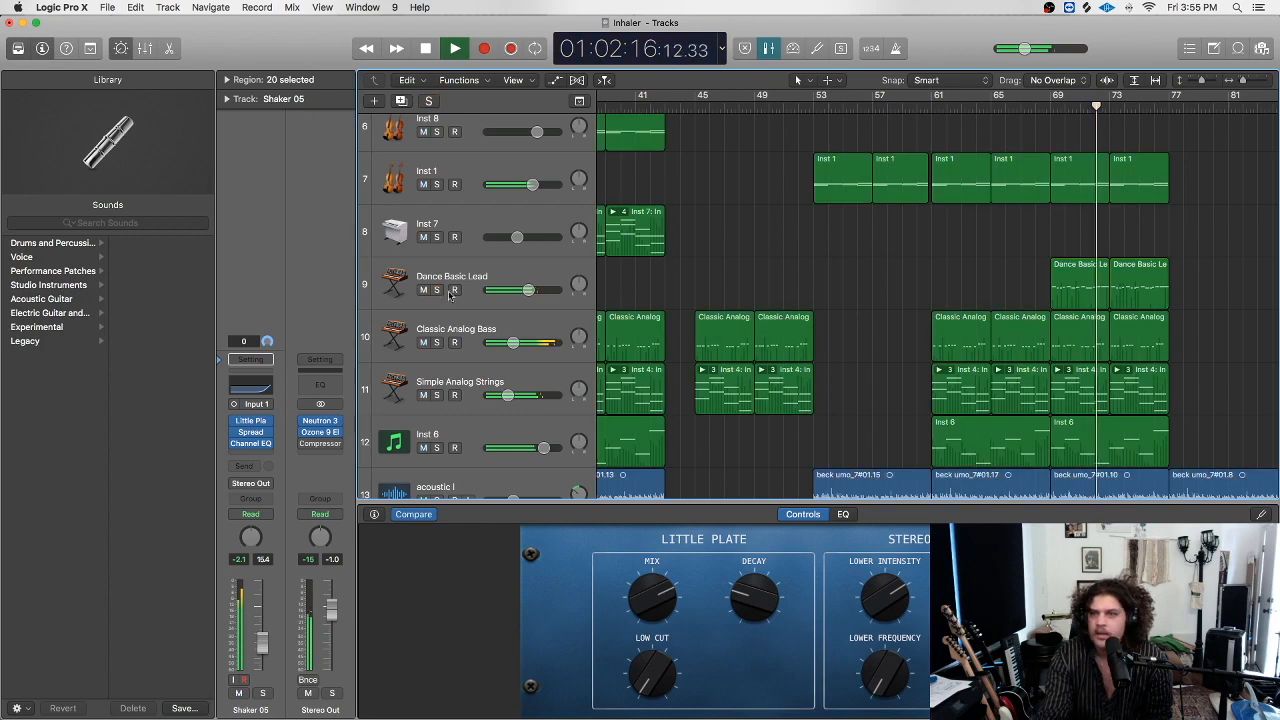
scroll(955, 240, "right", 5)
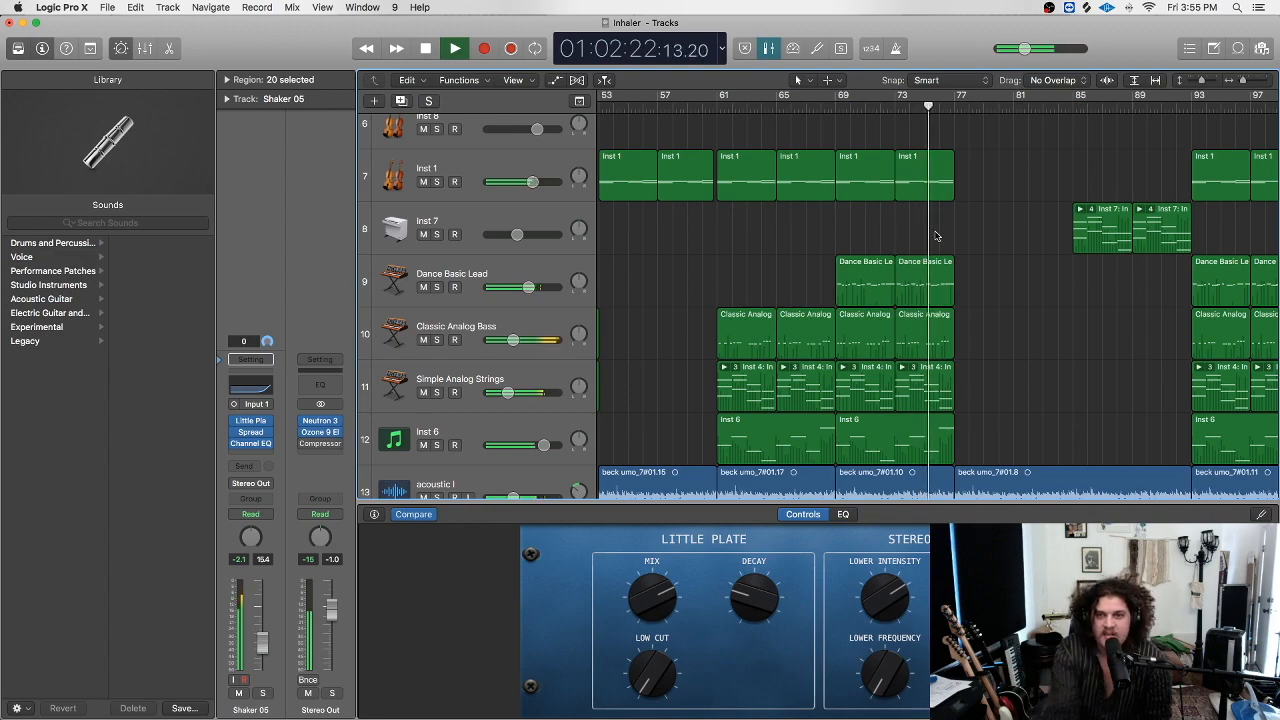
scroll(808, 232, "down", 9)
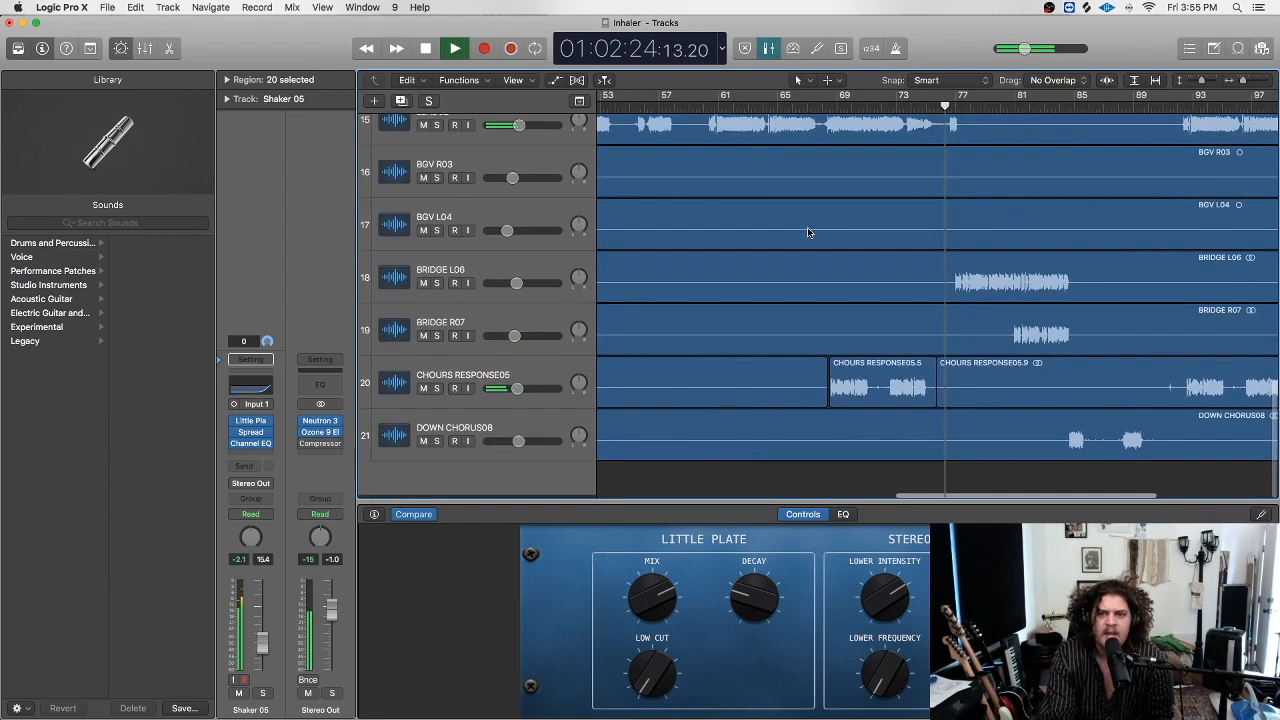
scroll(805, 237, "up", 1)
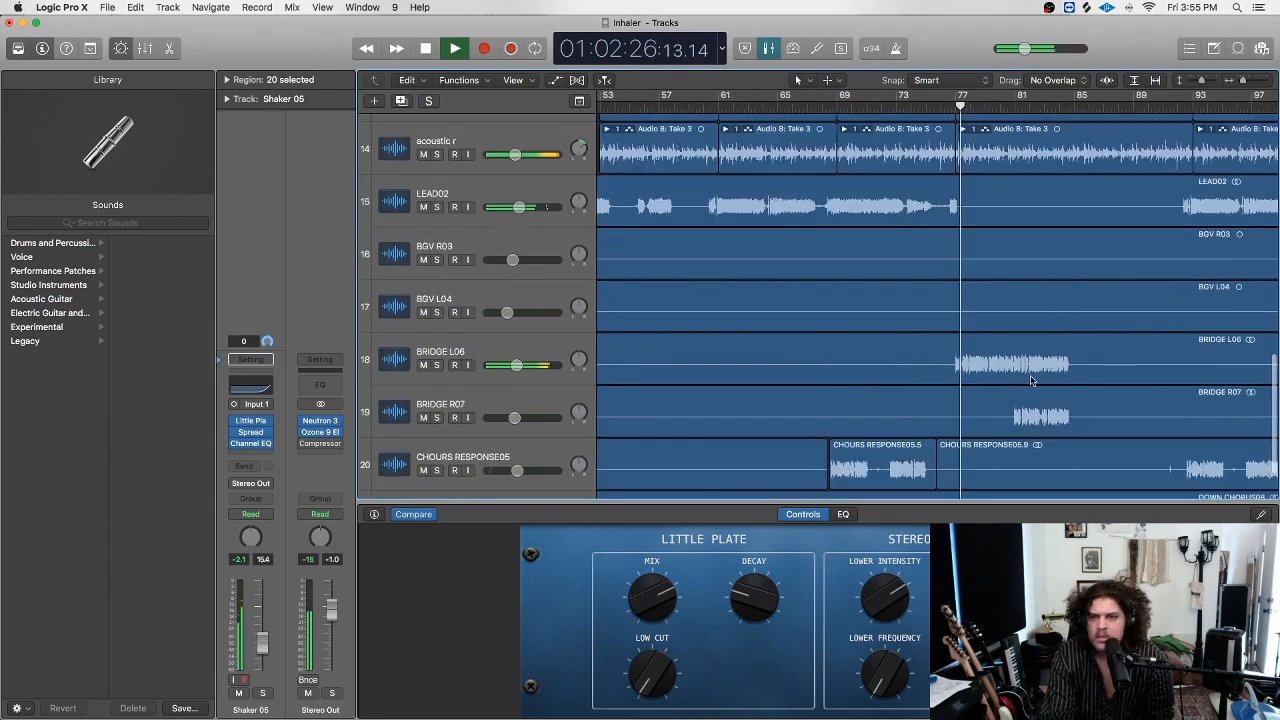
left_click(436, 365)
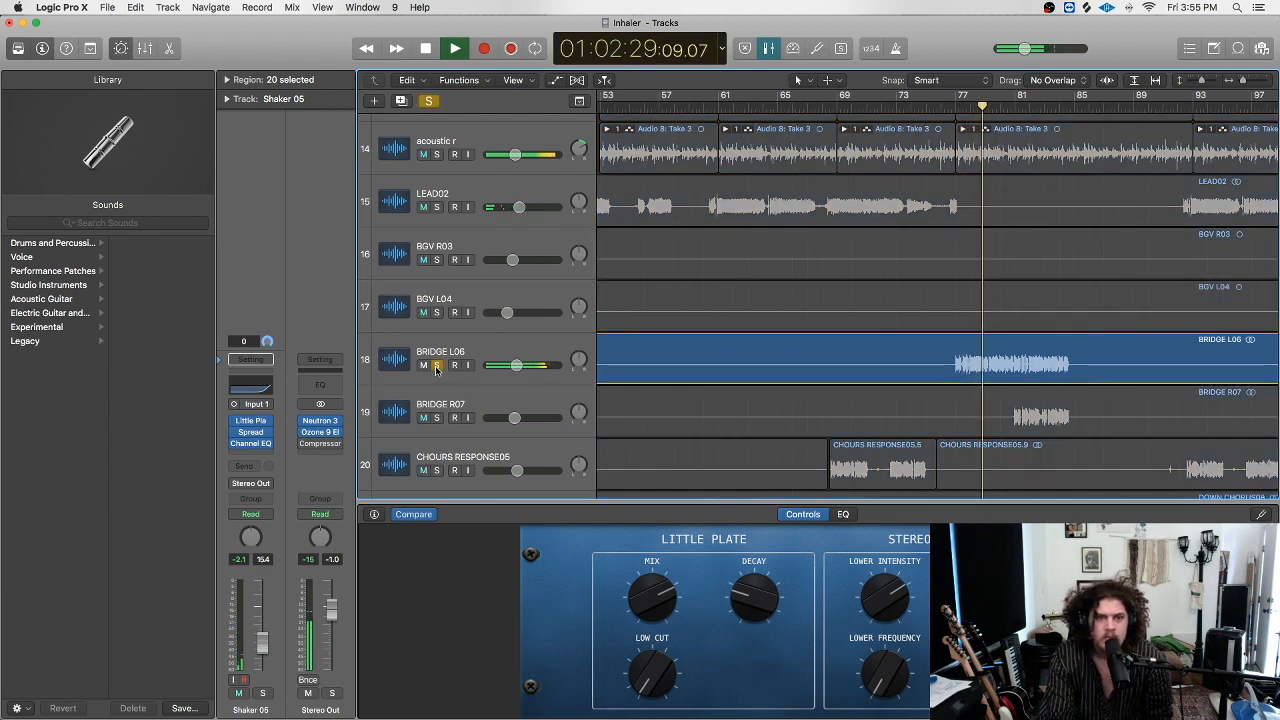
left_click(436, 365)
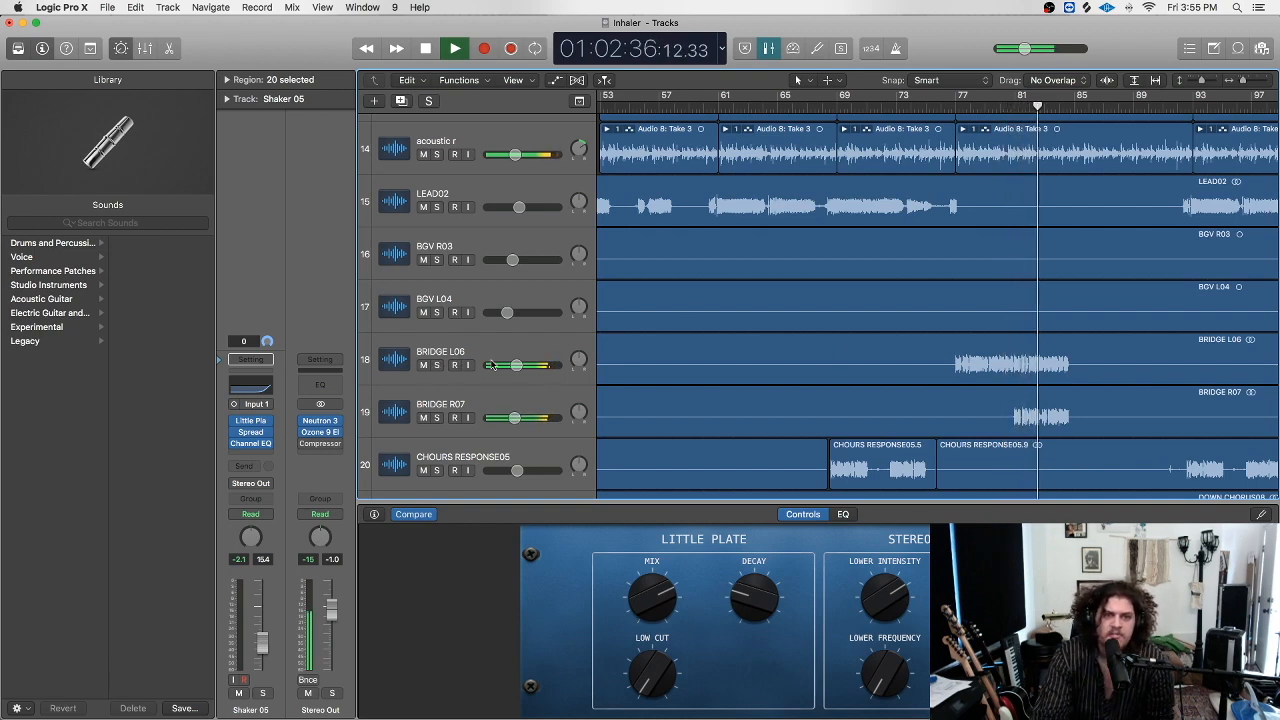
left_click(437, 365)
left_click(437, 418)
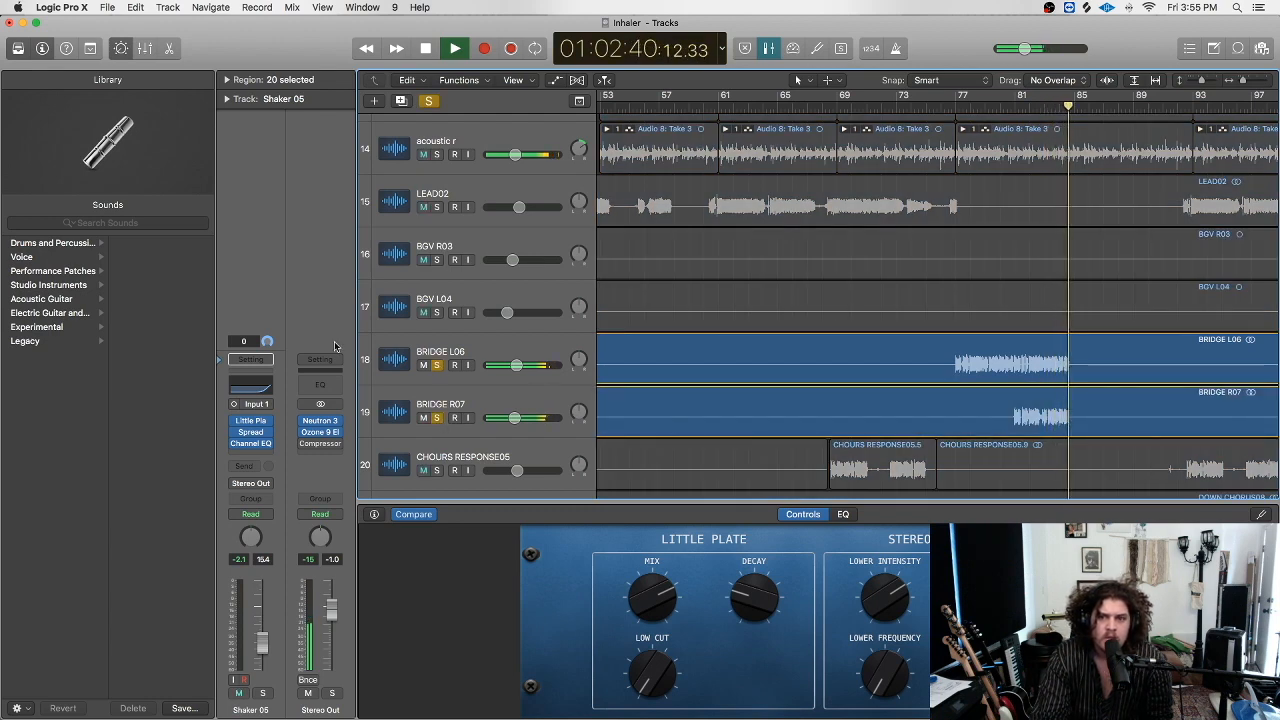
left_click(437, 365)
left_click(437, 418)
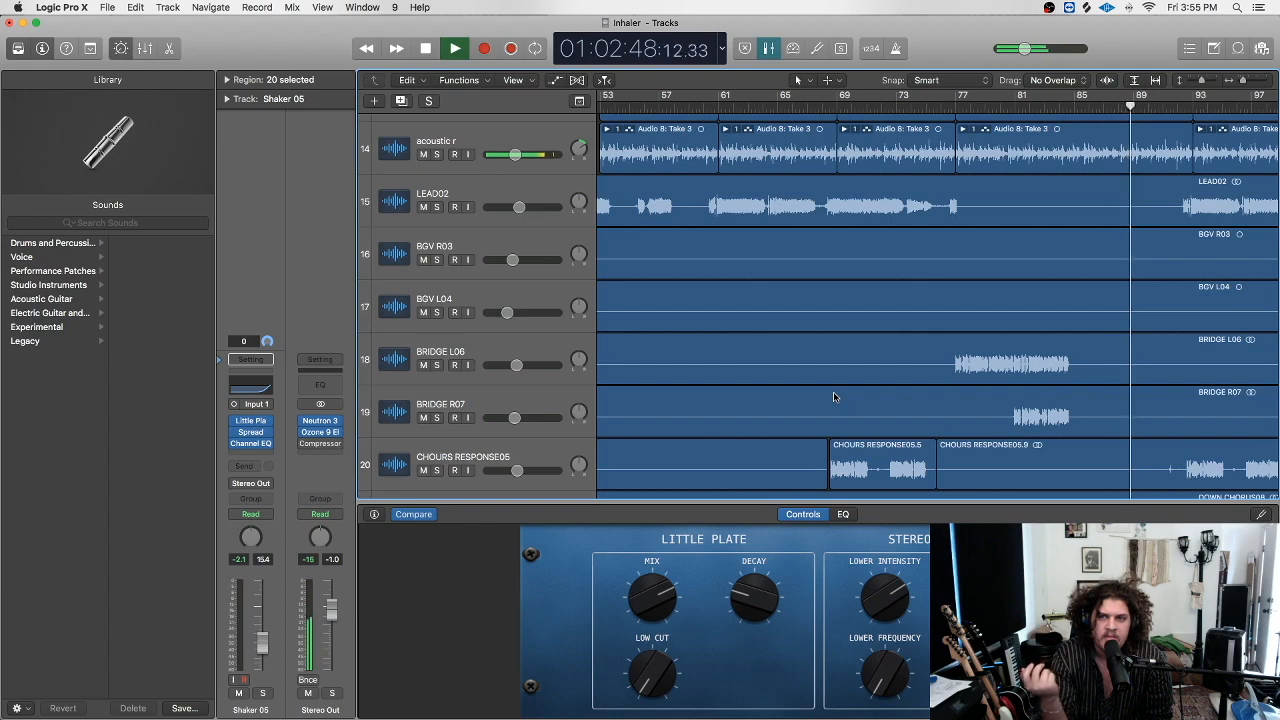
scroll(906, 331, "right", 3)
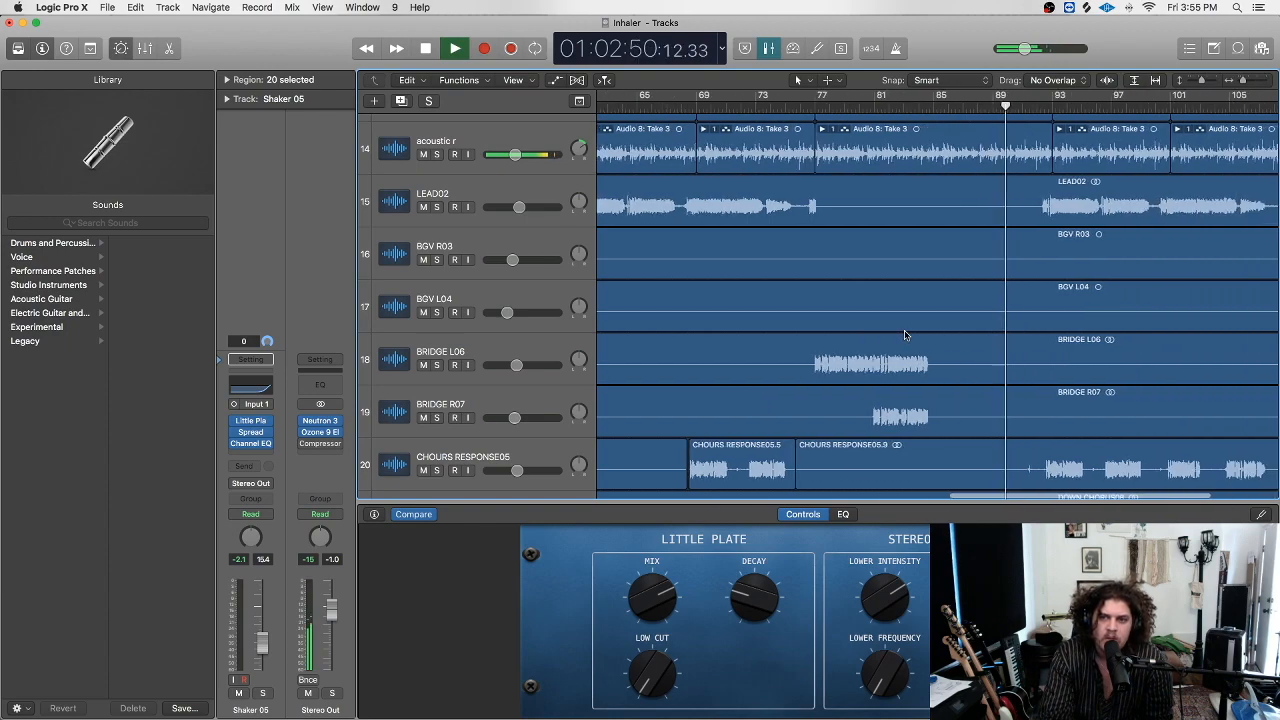
scroll(1005, 328, "up", 5)
scroll(1005, 328, "up", 5)
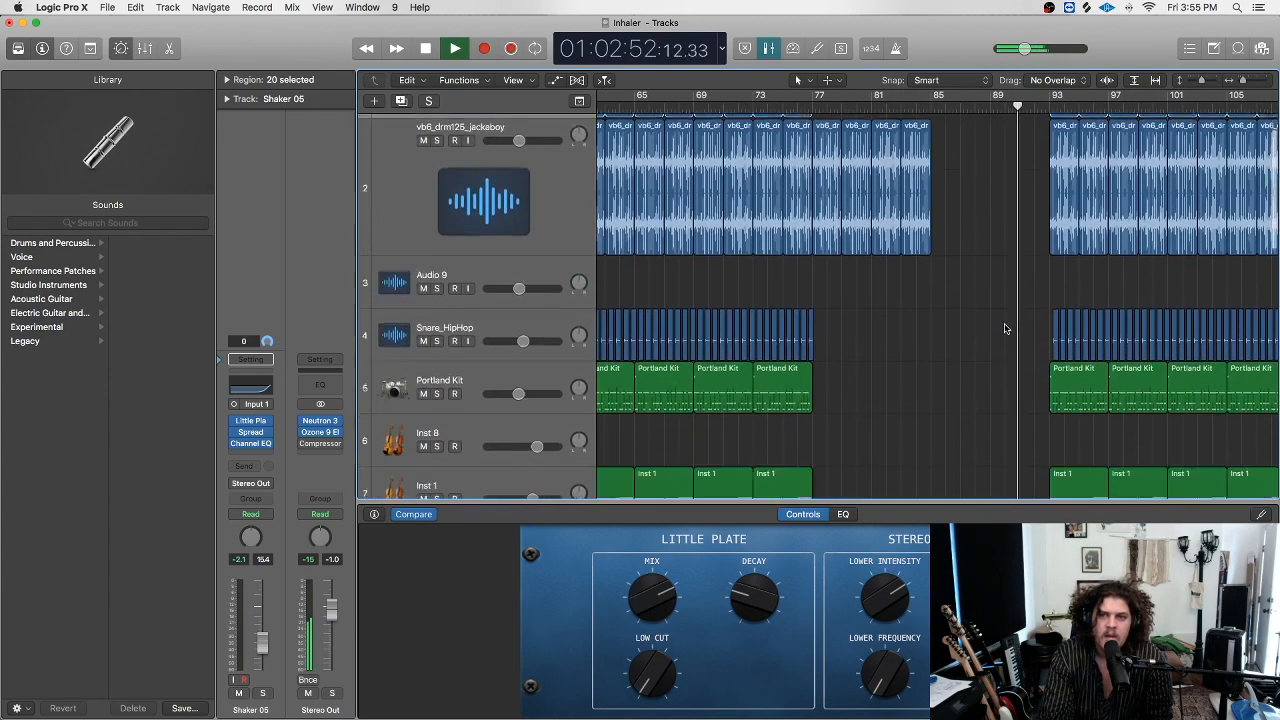
Solo Inst 7, replay a few bars back, and show its instrument settings.
left_click(436, 314)
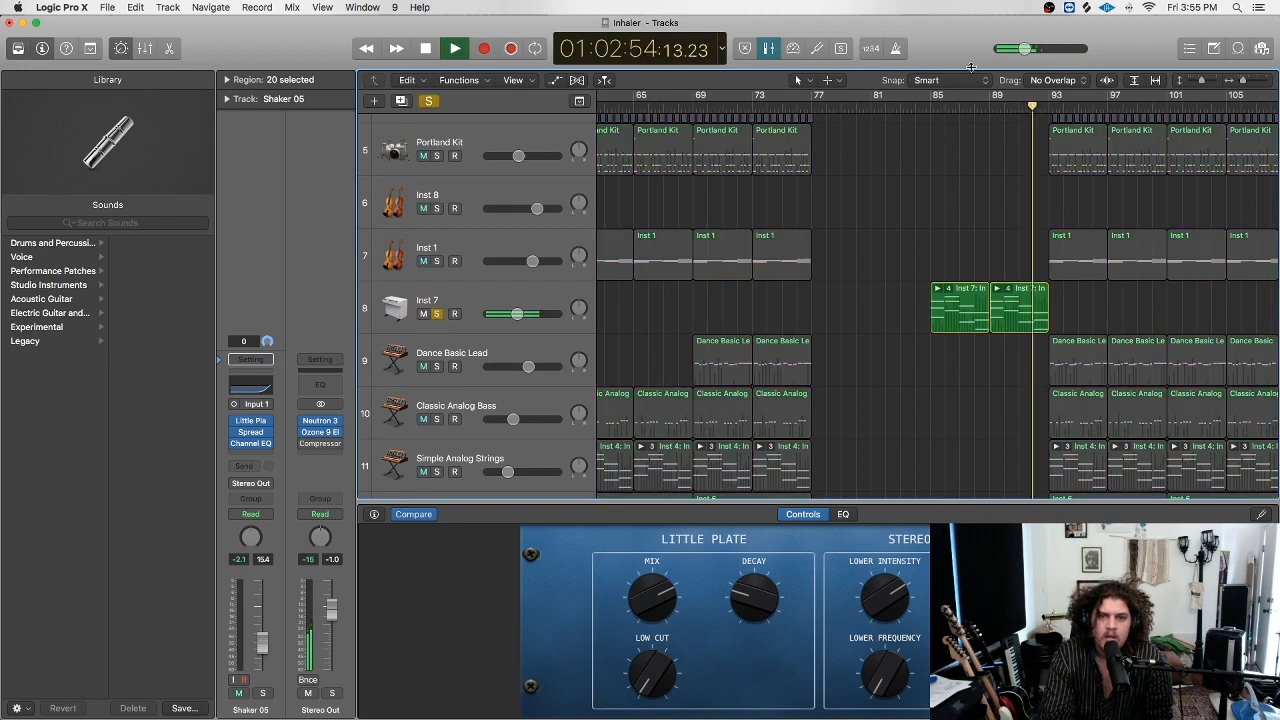
left_click(988, 110)
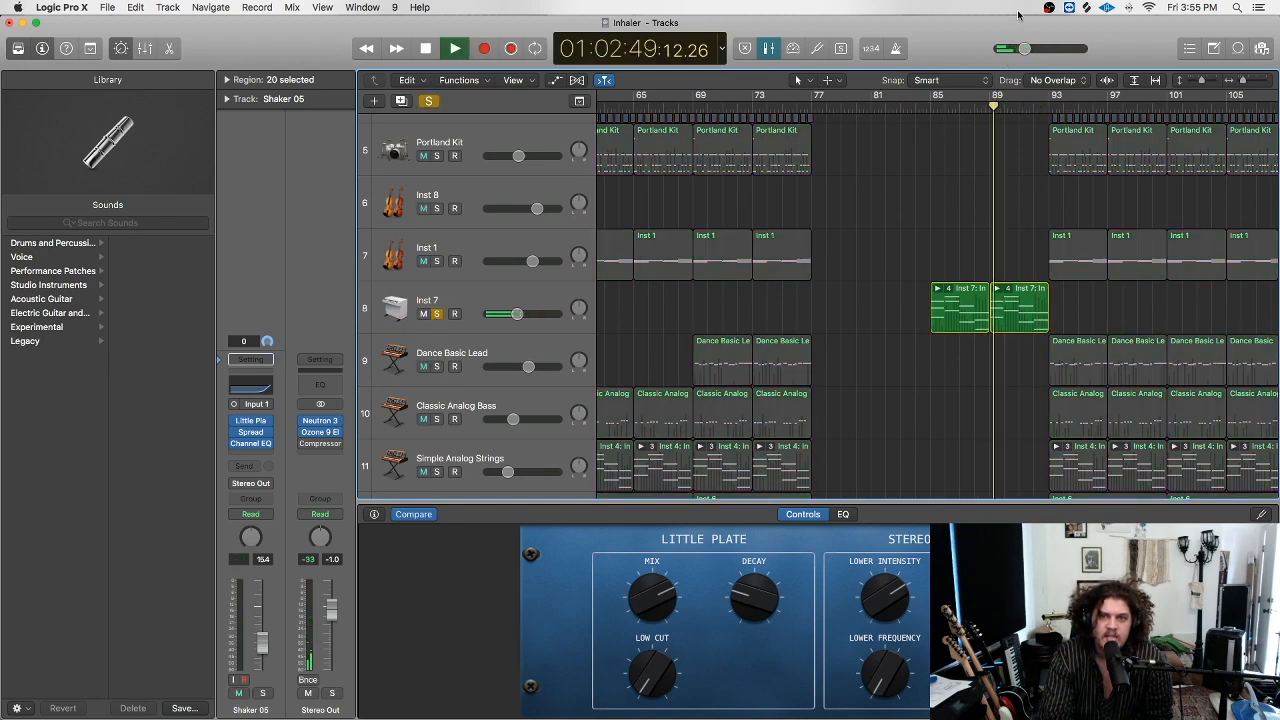
left_click(443, 296)
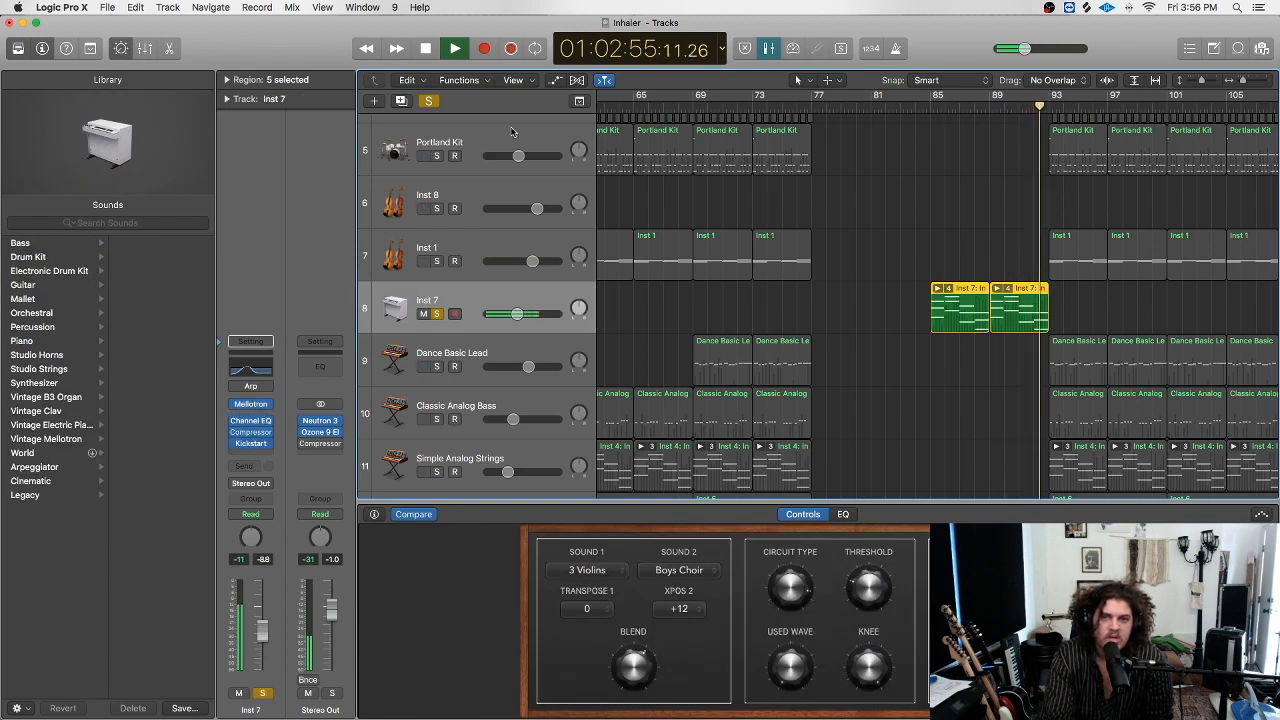
Clear the solo and browse the tracks while the full mix plays.
left_click(428, 101)
scroll(860, 240, "right", 5)
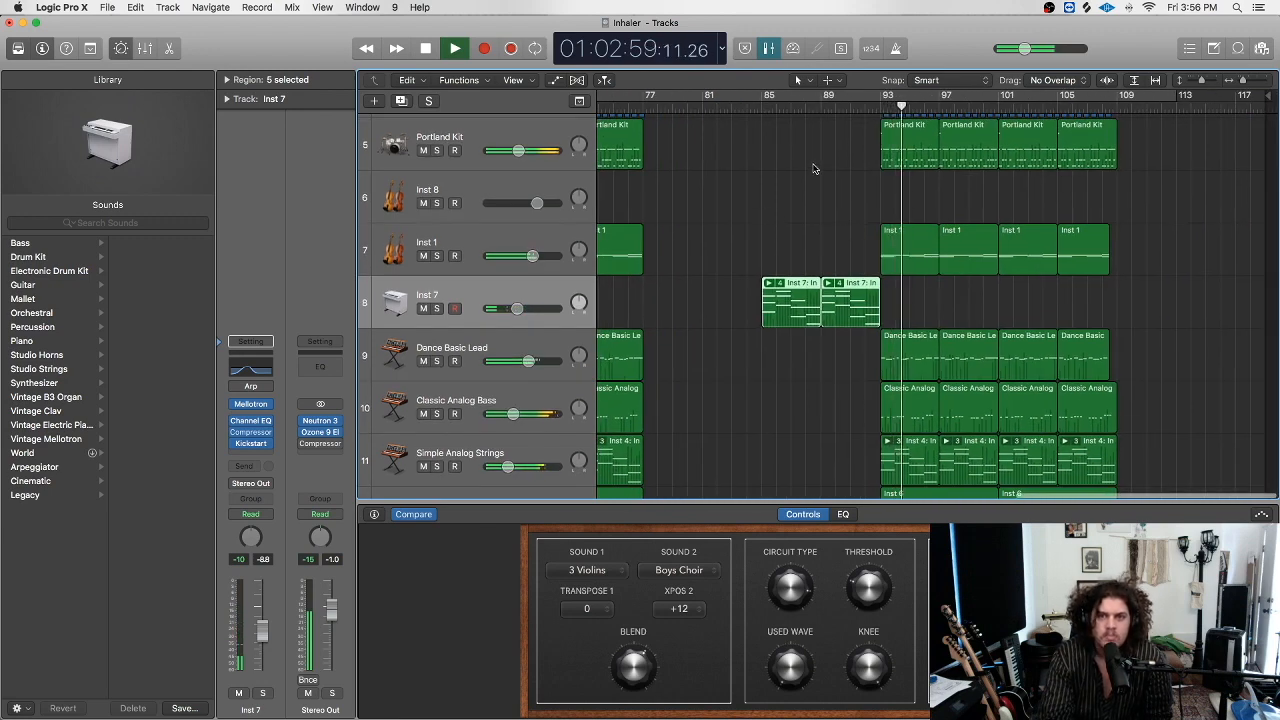
scroll(975, 211, "up", 6)
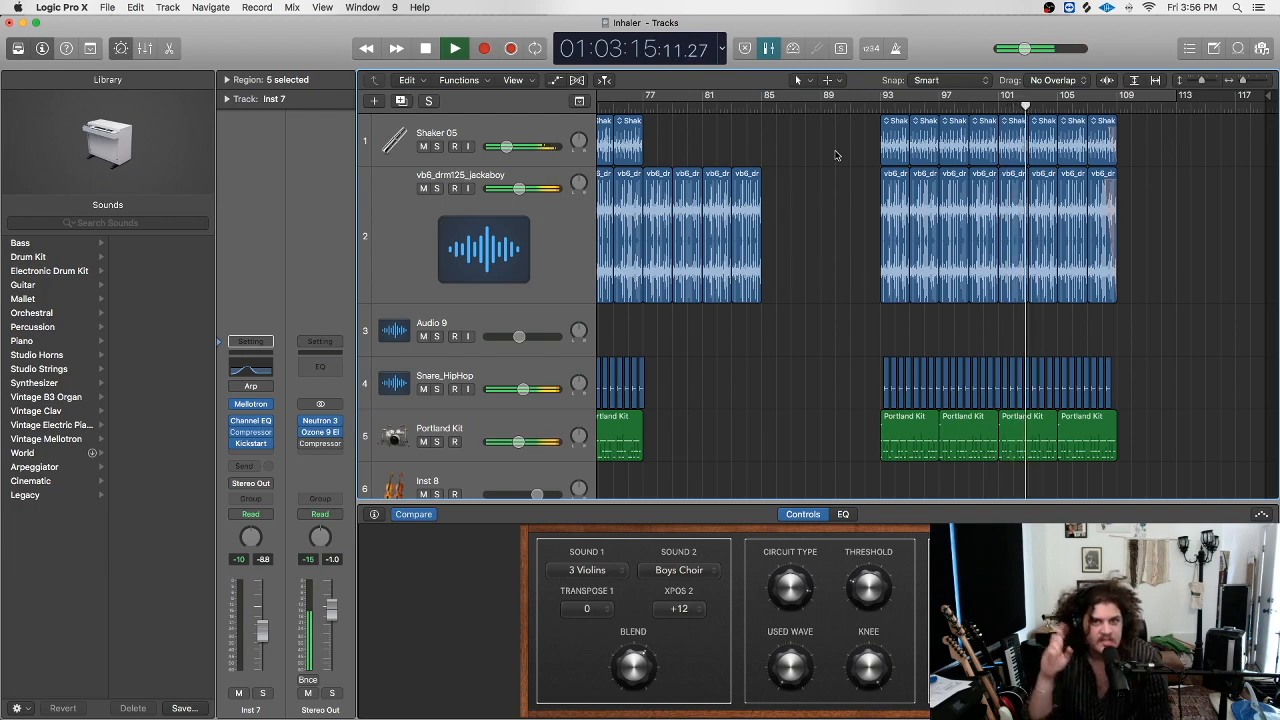
scroll(843, 154, "down", 10)
scroll(762, 291, "down", 5)
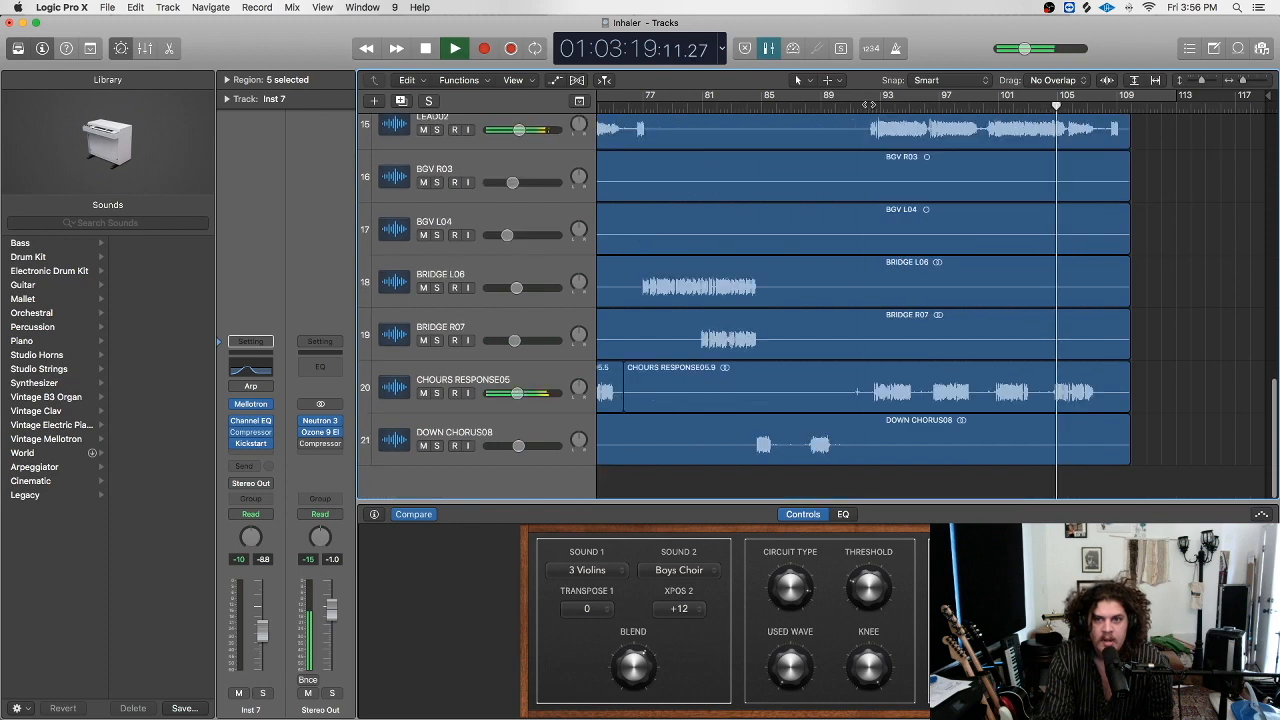
Solo the CHOURS RESPONSE05 vocal, then stop playback.
left_click(437, 393)
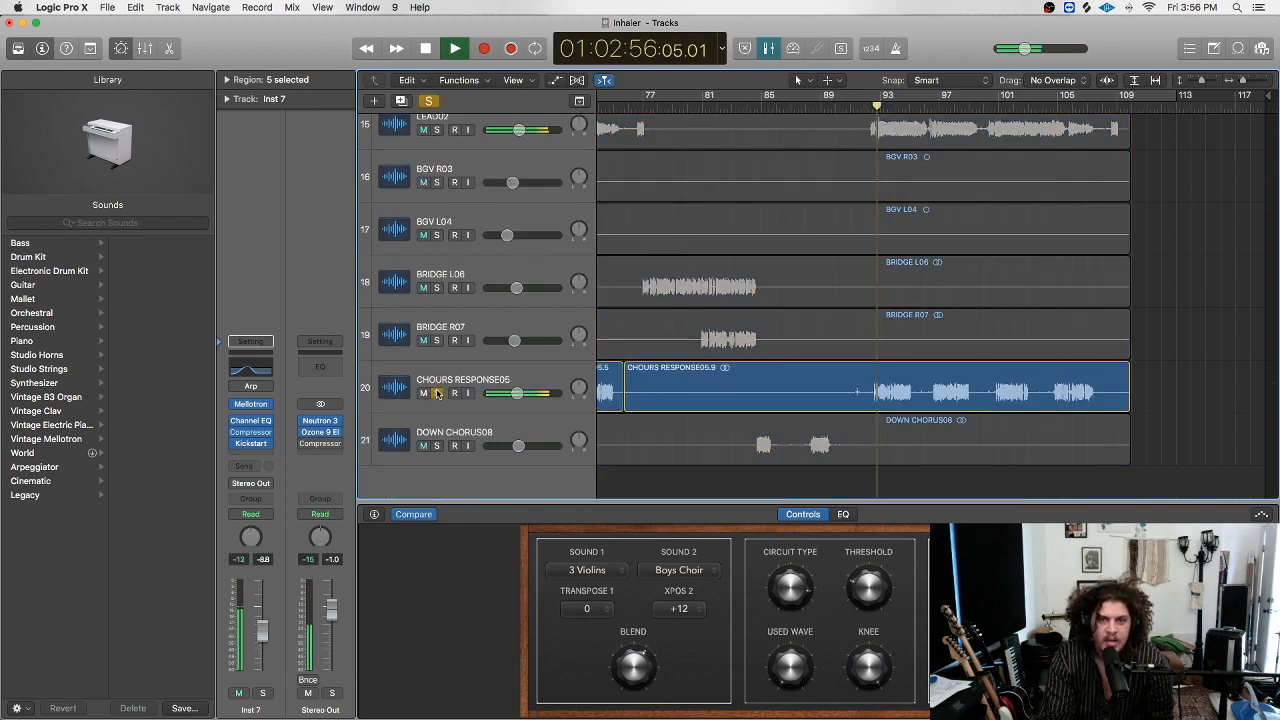
scroll(1193, 383, "left", 5)
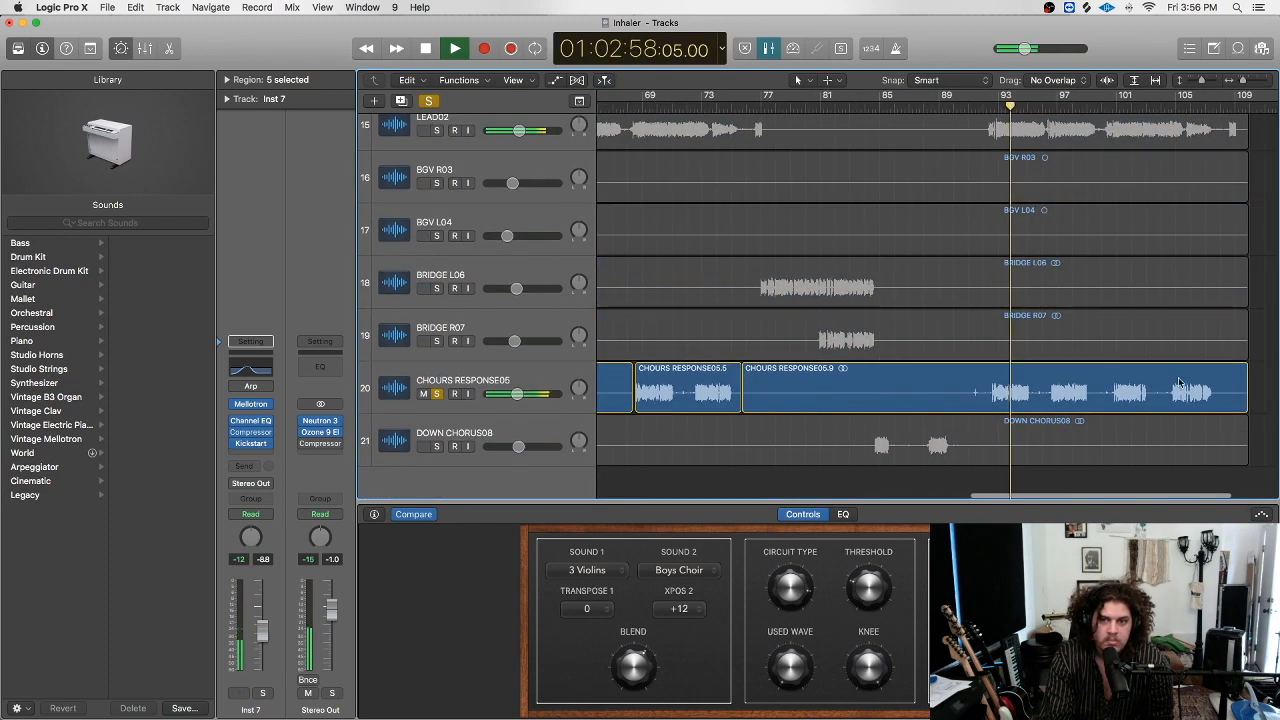
scroll(1023, 360, "right", 4)
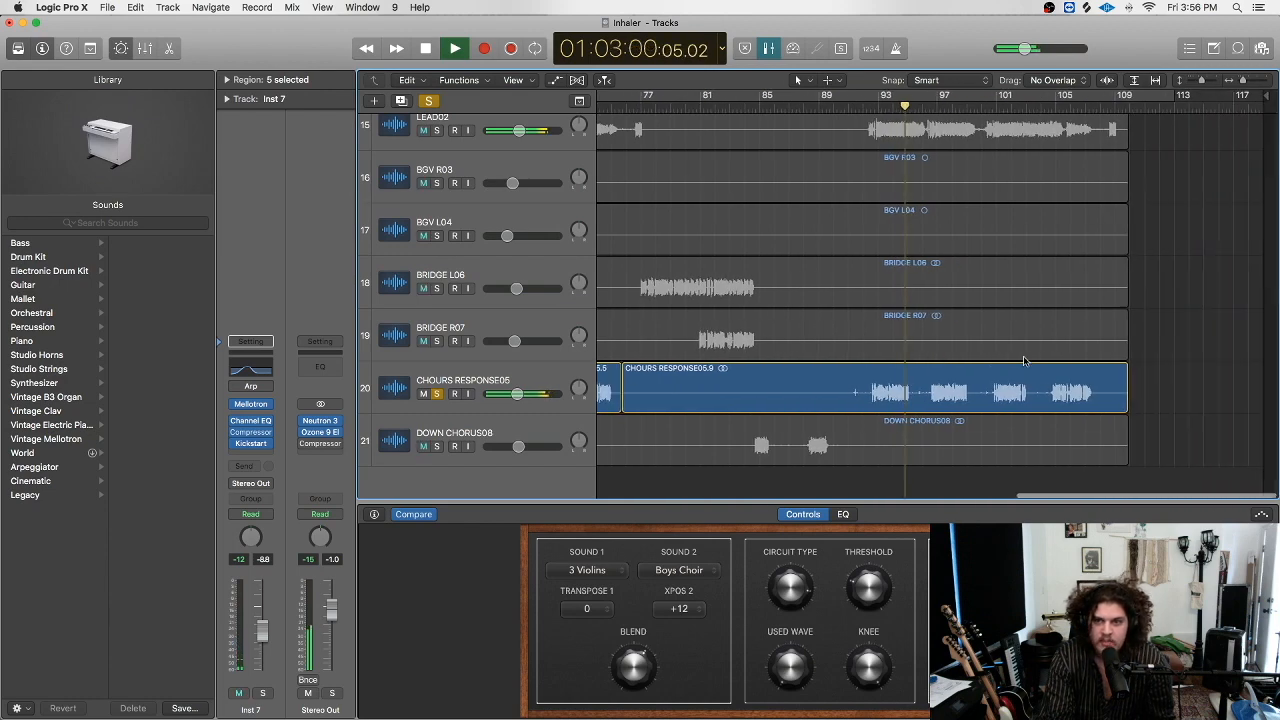
left_click(434, 104)
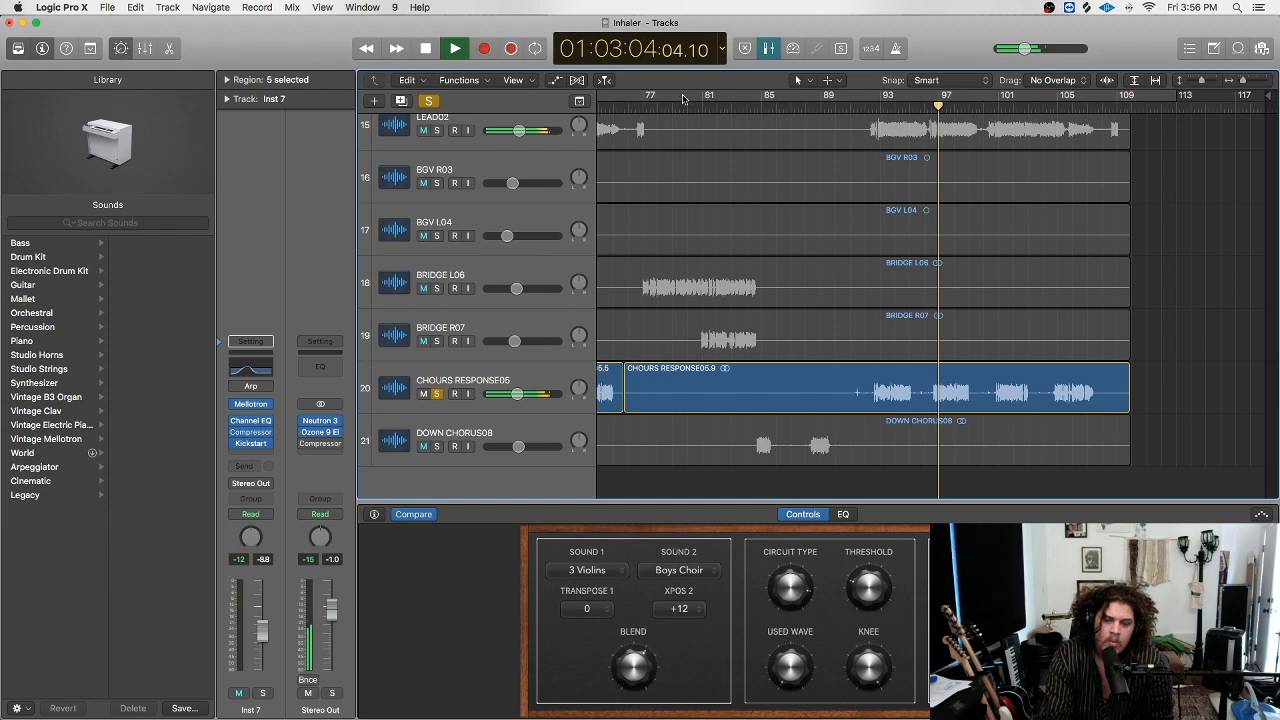
key("space")
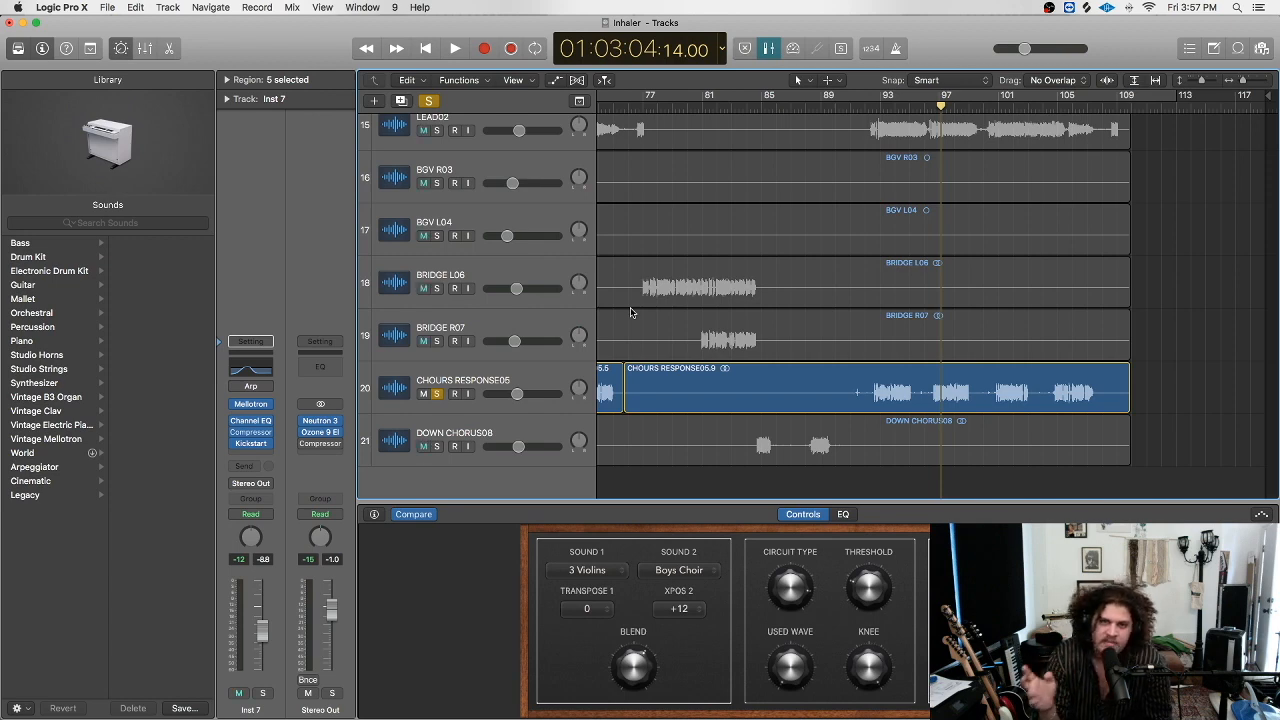
Unsolo CHOURS RESPONSE05, resume playback, and lower the master volume slightly.
left_click(437, 394)
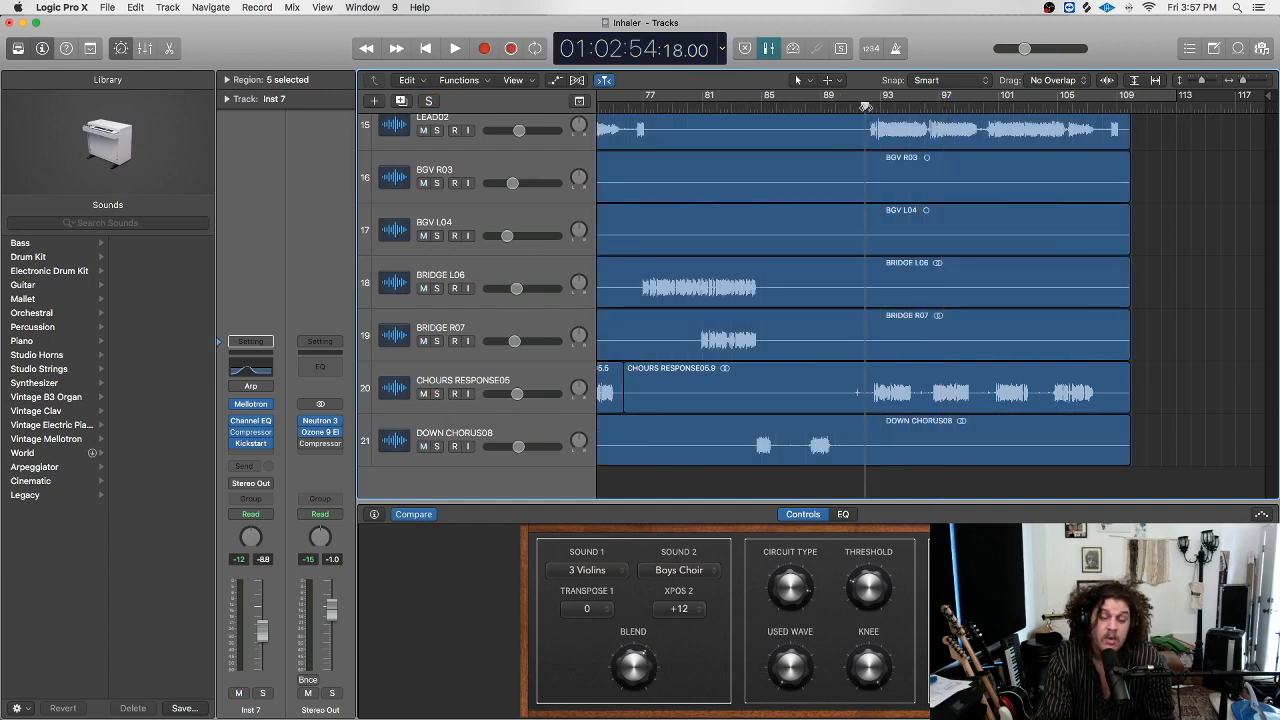
key("space")
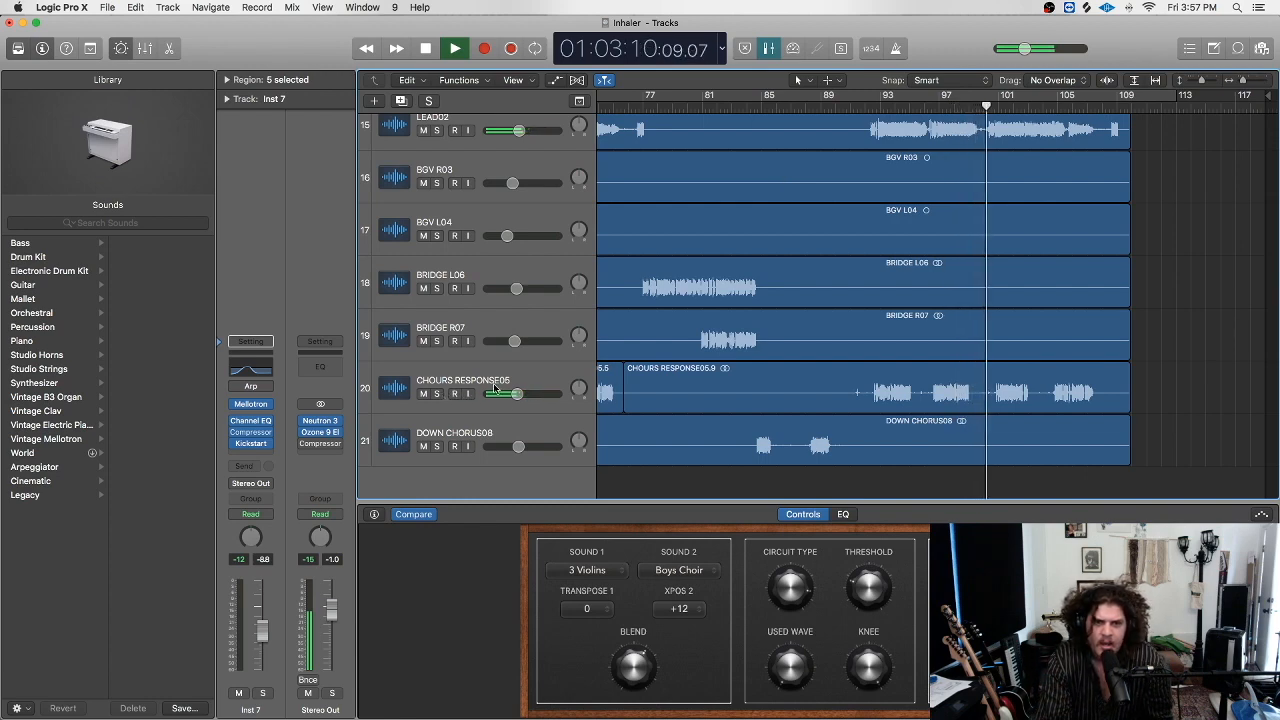
left_click_drag(1024, 51, 997, 93)
scroll(1122, 147, "up", 2)
scroll(1122, 147, "up", 12)
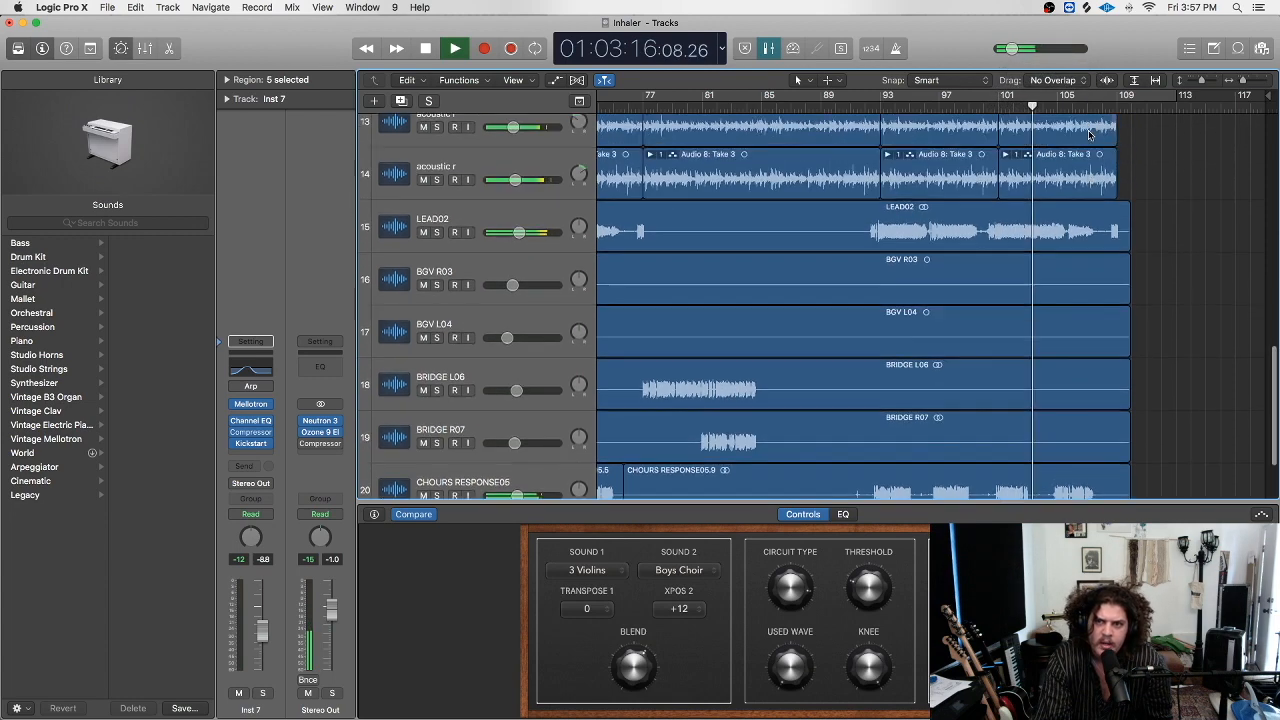
scroll(1090, 135, "down", 3)
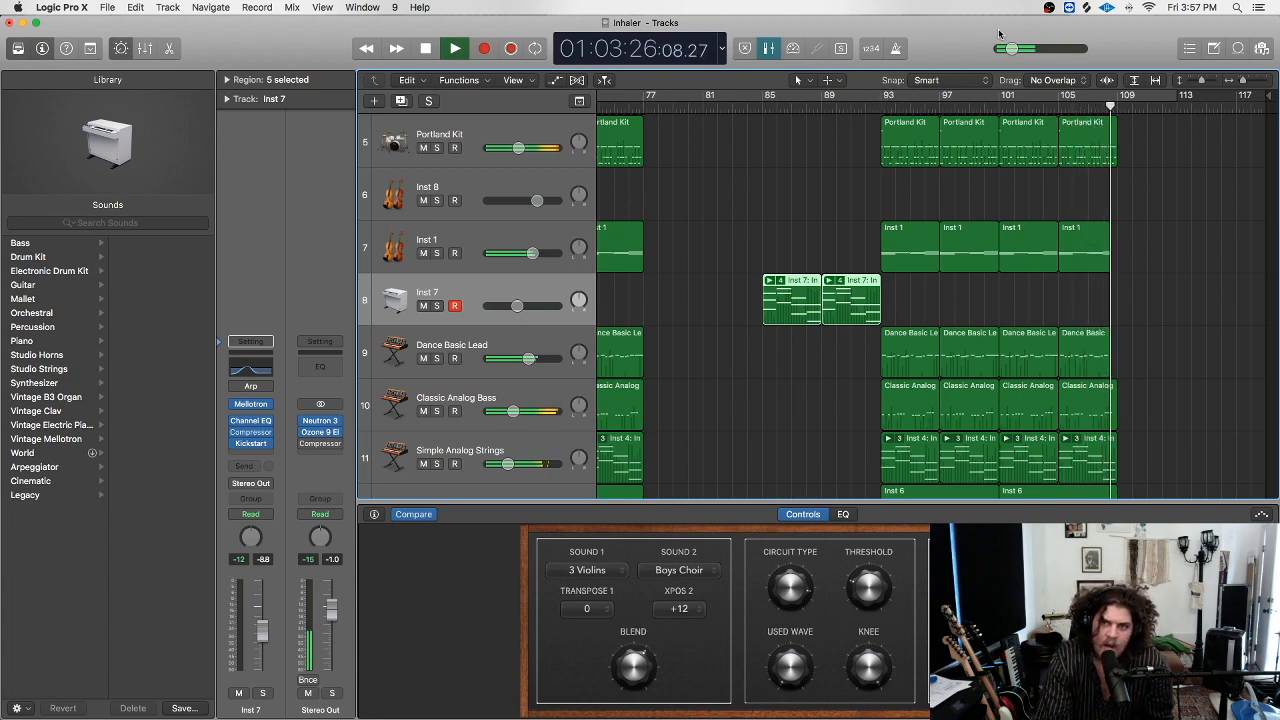
key("space")
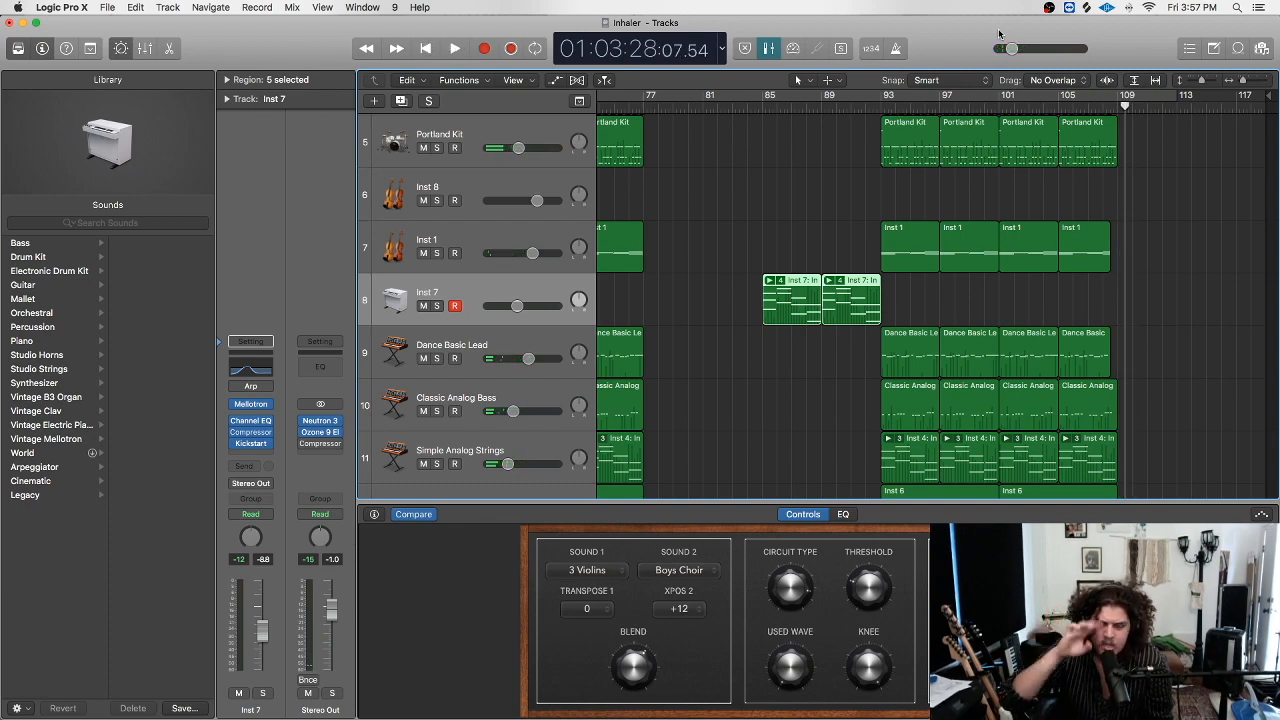
scroll(897, 119, "down", 10)
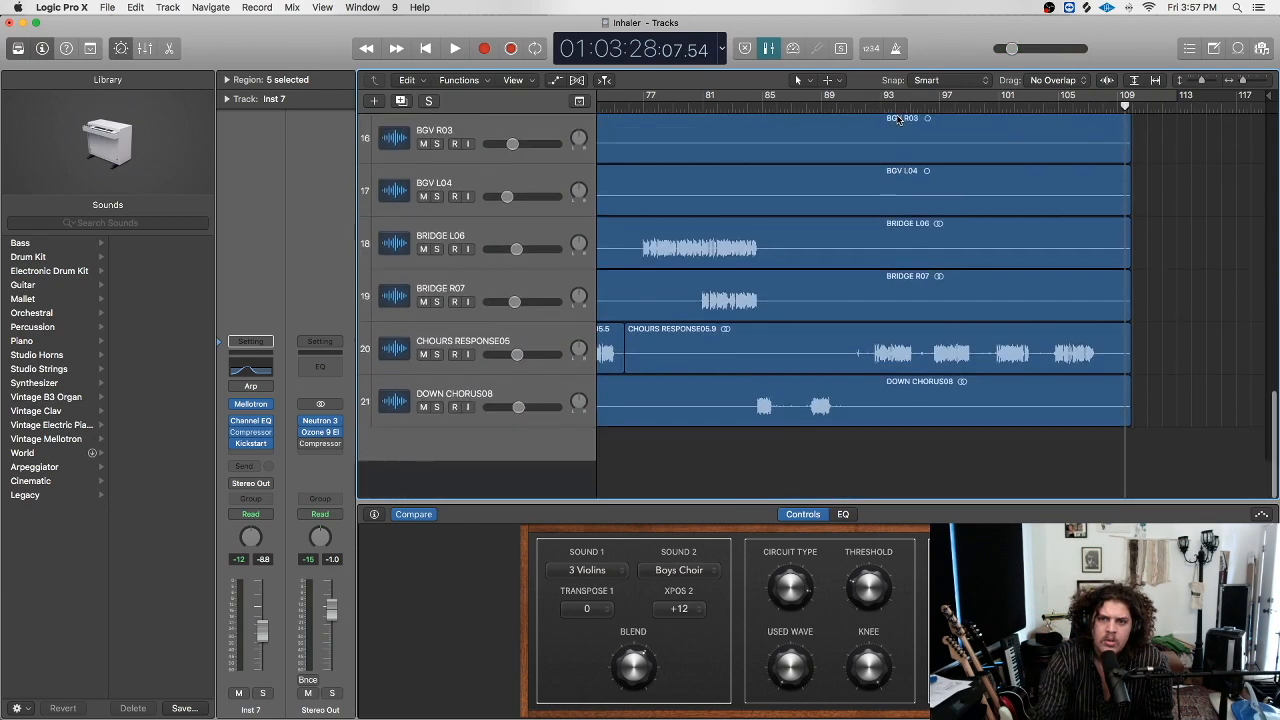
key("space")
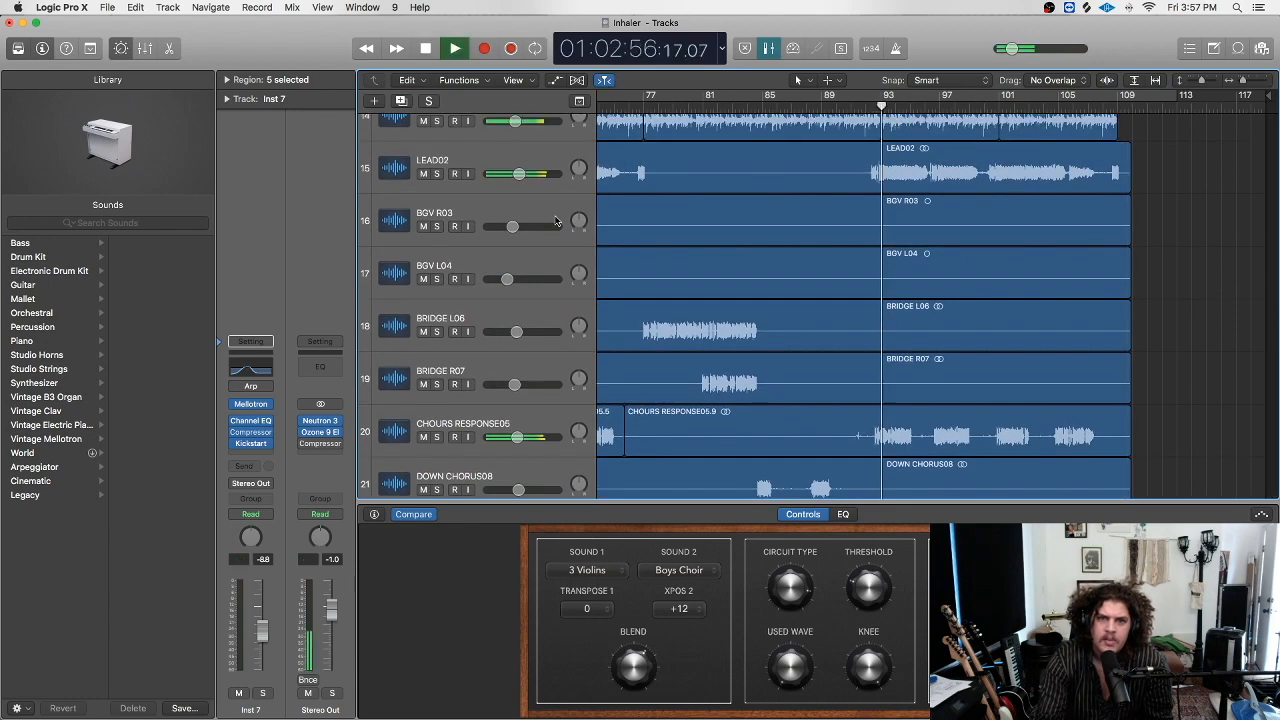
left_click(436, 174)
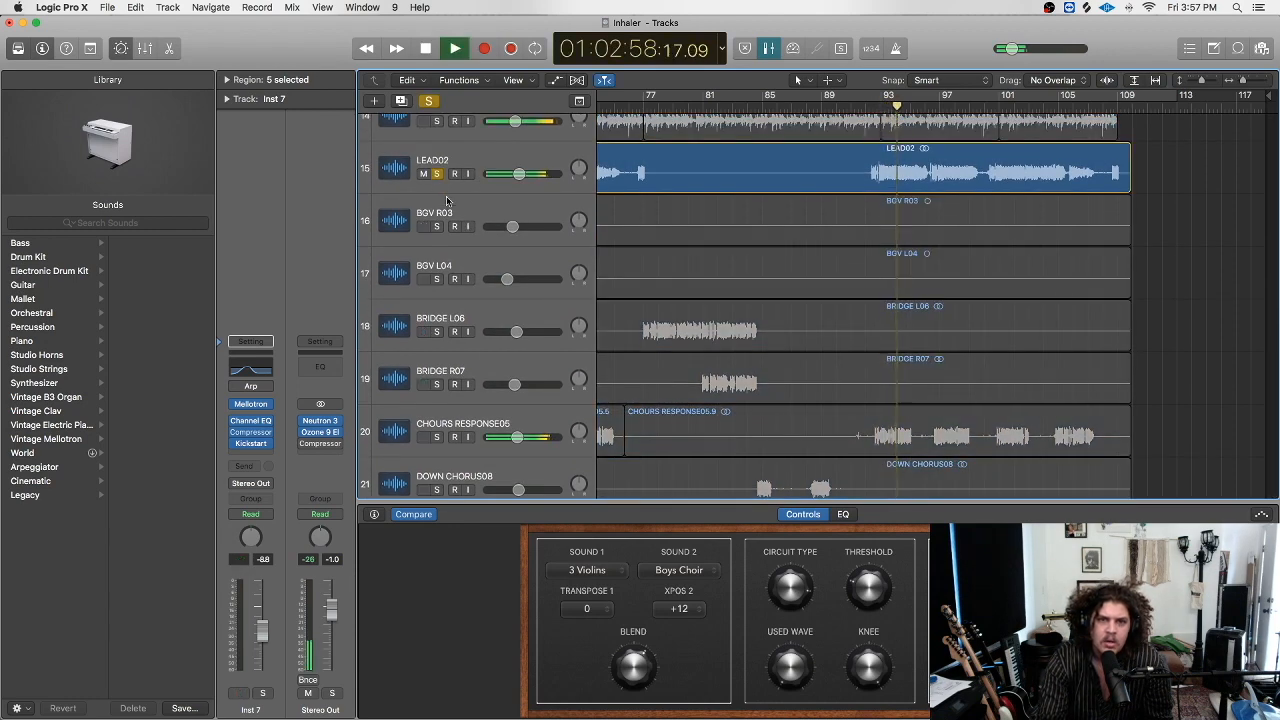
scroll(447, 202, "up", 1)
left_click(436, 454)
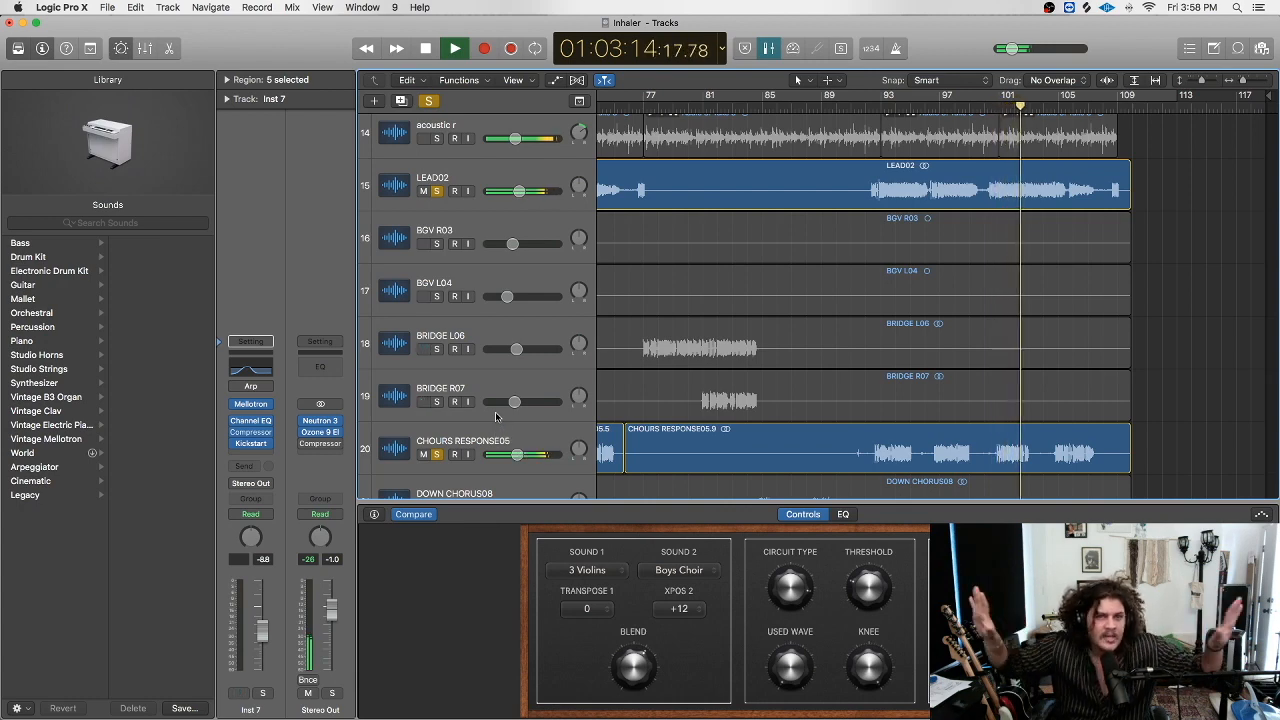
left_click(428, 101)
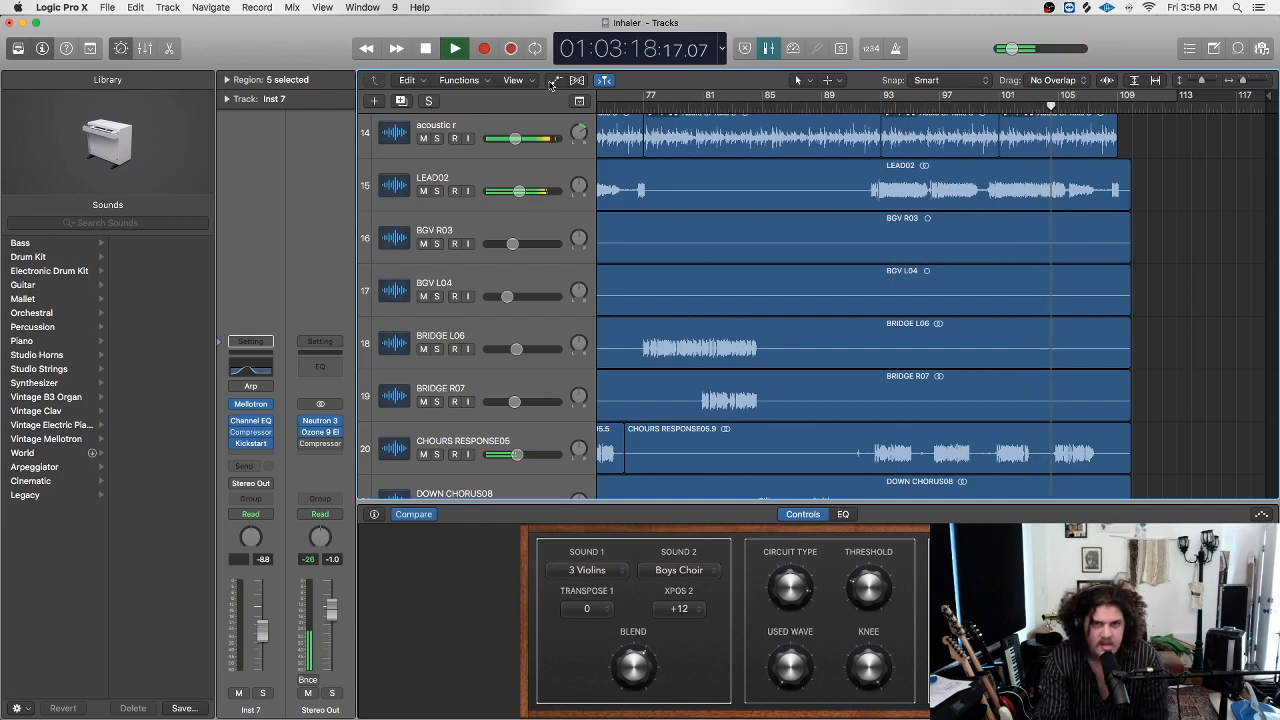
scroll(880, 165, "up", 5)
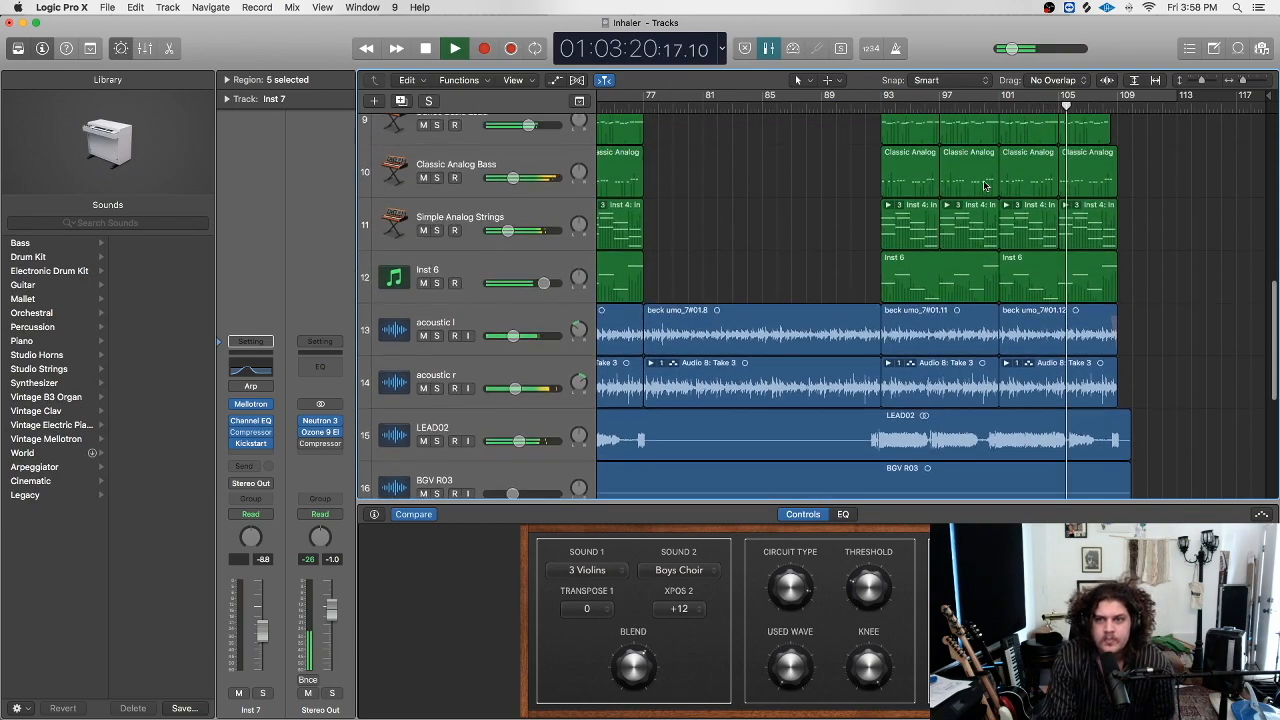
scroll(983, 183, "up", 3)
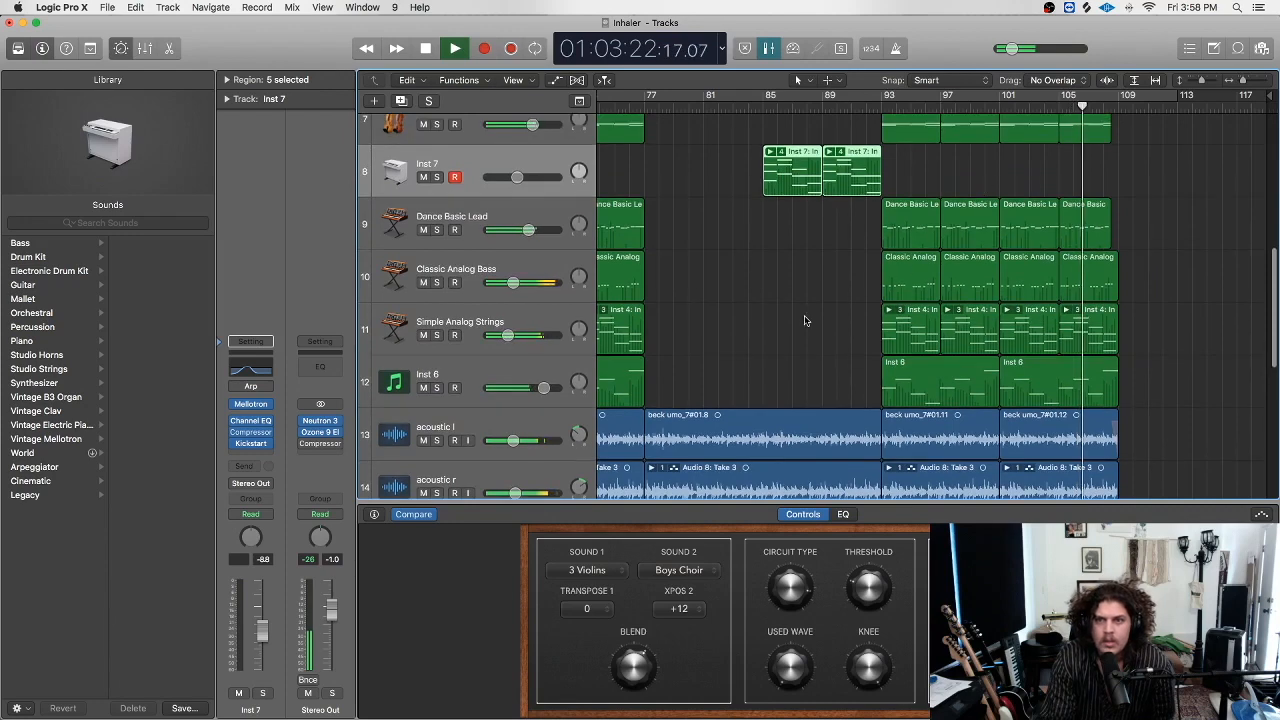
From bar 93, solo Classic Analog Bass, Simple Analog Strings, Inst 6 and Dance Basic Lead.
scroll(705, 309, "up", 2)
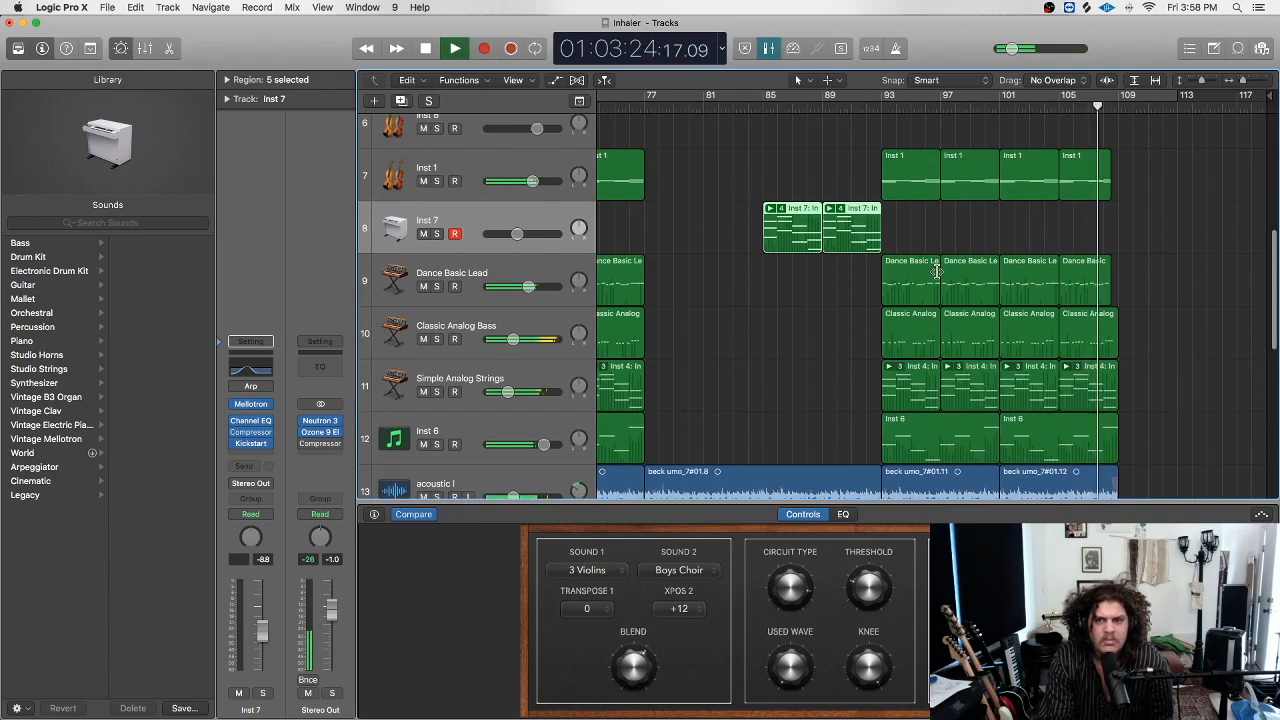
left_click(873, 92)
left_click_drag(437, 339, 438, 444)
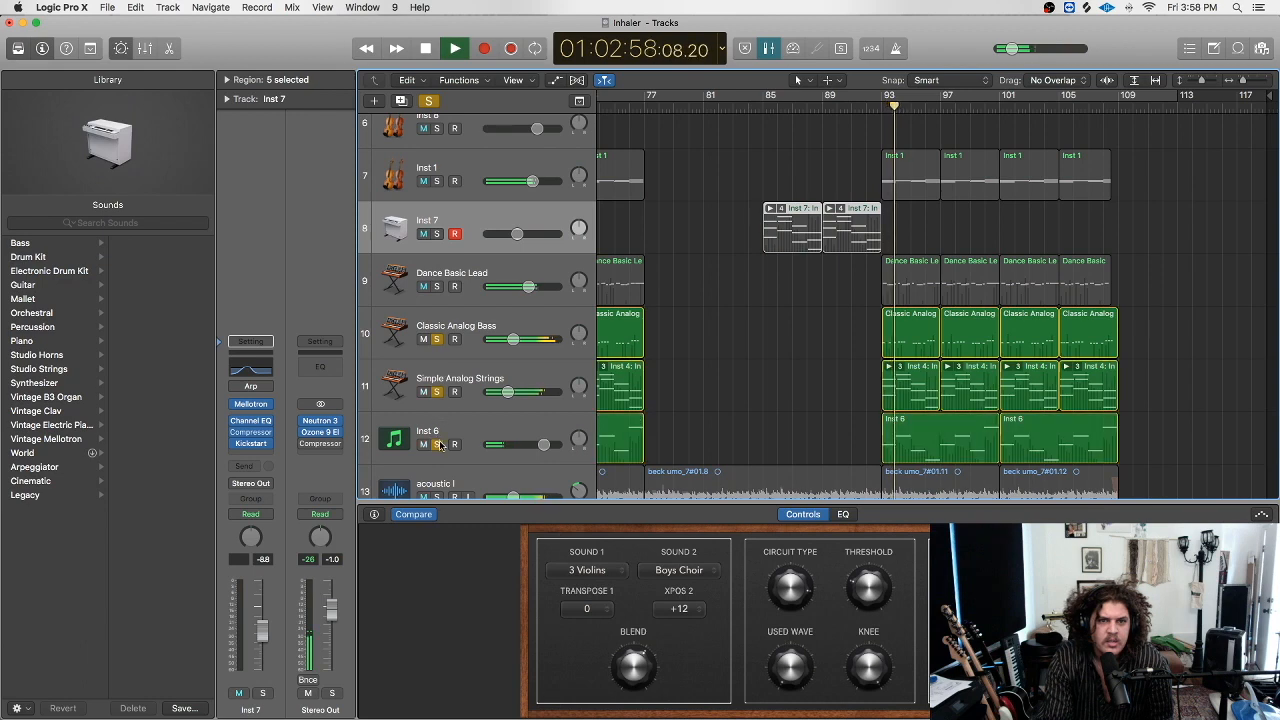
left_click(437, 287)
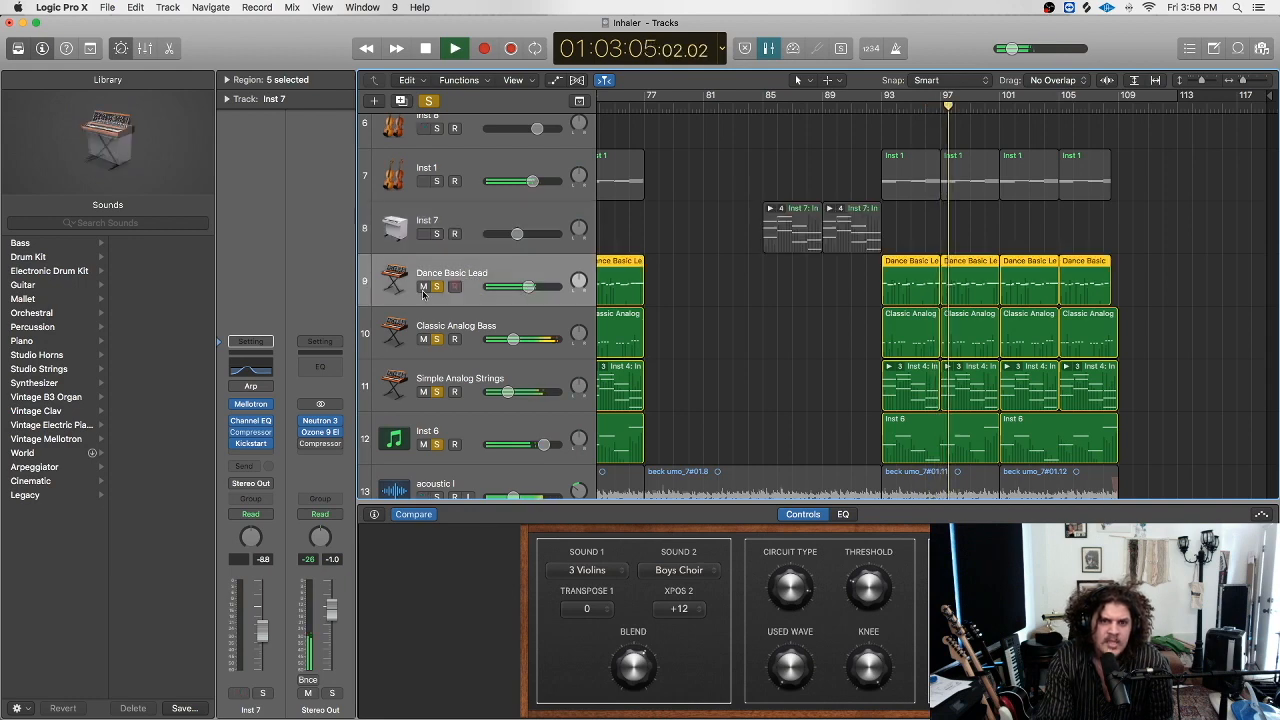
left_click(505, 273)
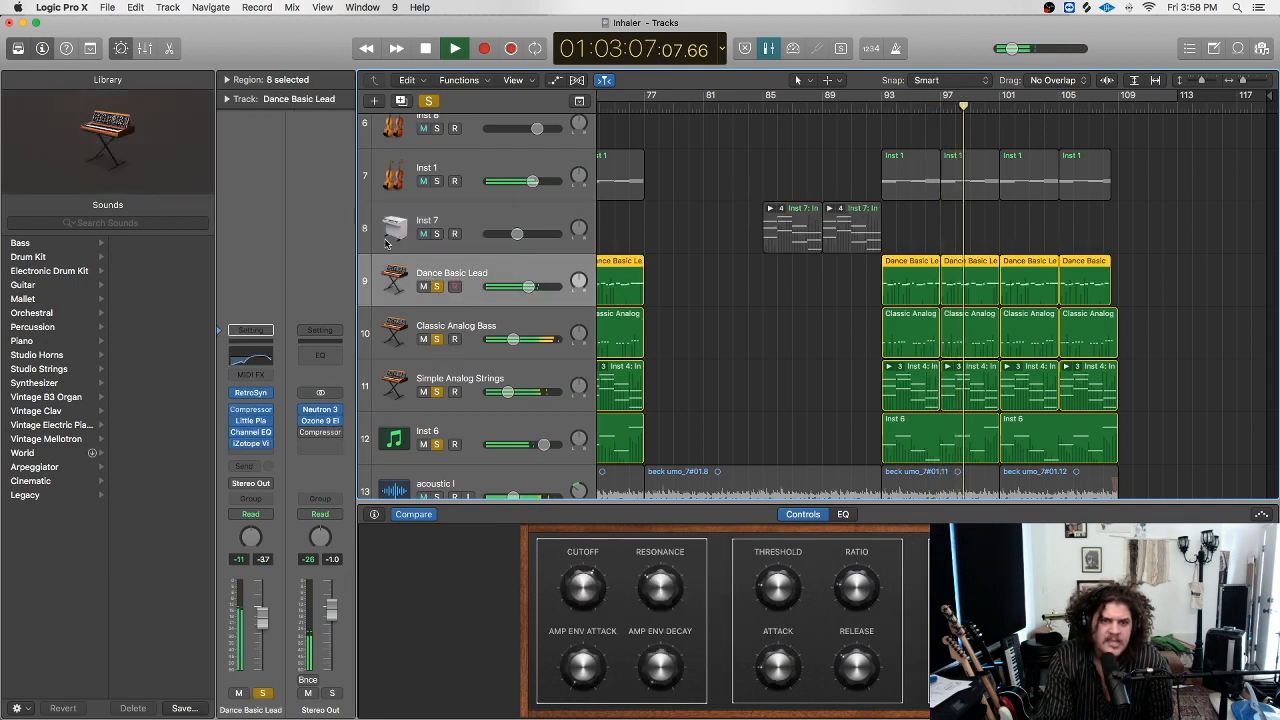
Unsolo Inst 6, Simple Analog Strings and Classic Analog Bass, briefly re-soloing bass and strings.
left_click(436, 446)
left_click(436, 391)
left_click(436, 339)
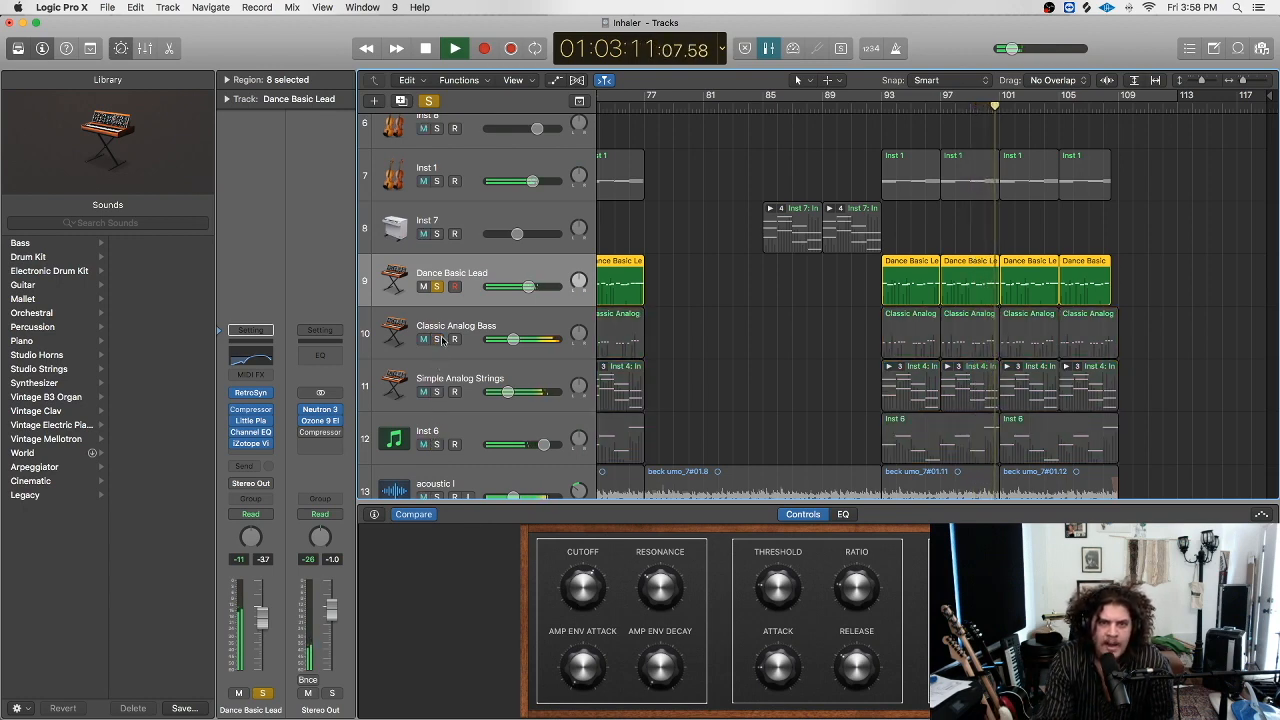
left_click_drag(443, 340, 441, 372)
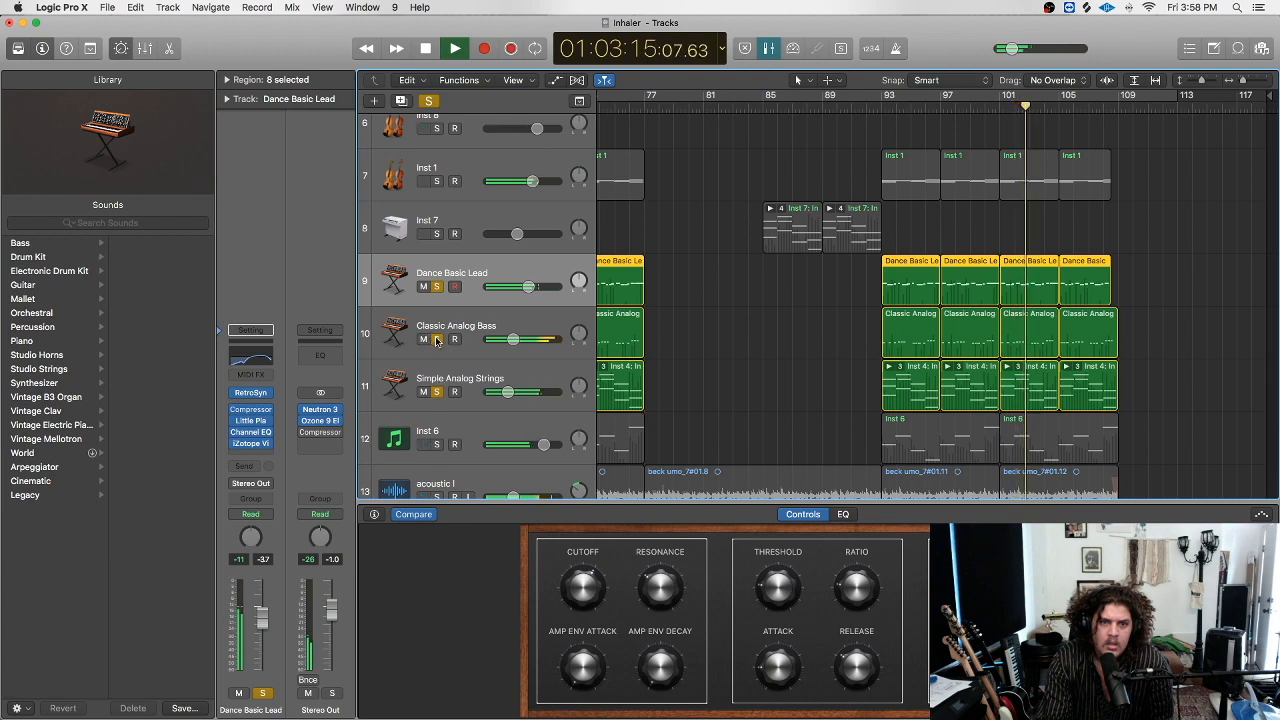
left_click(436, 339)
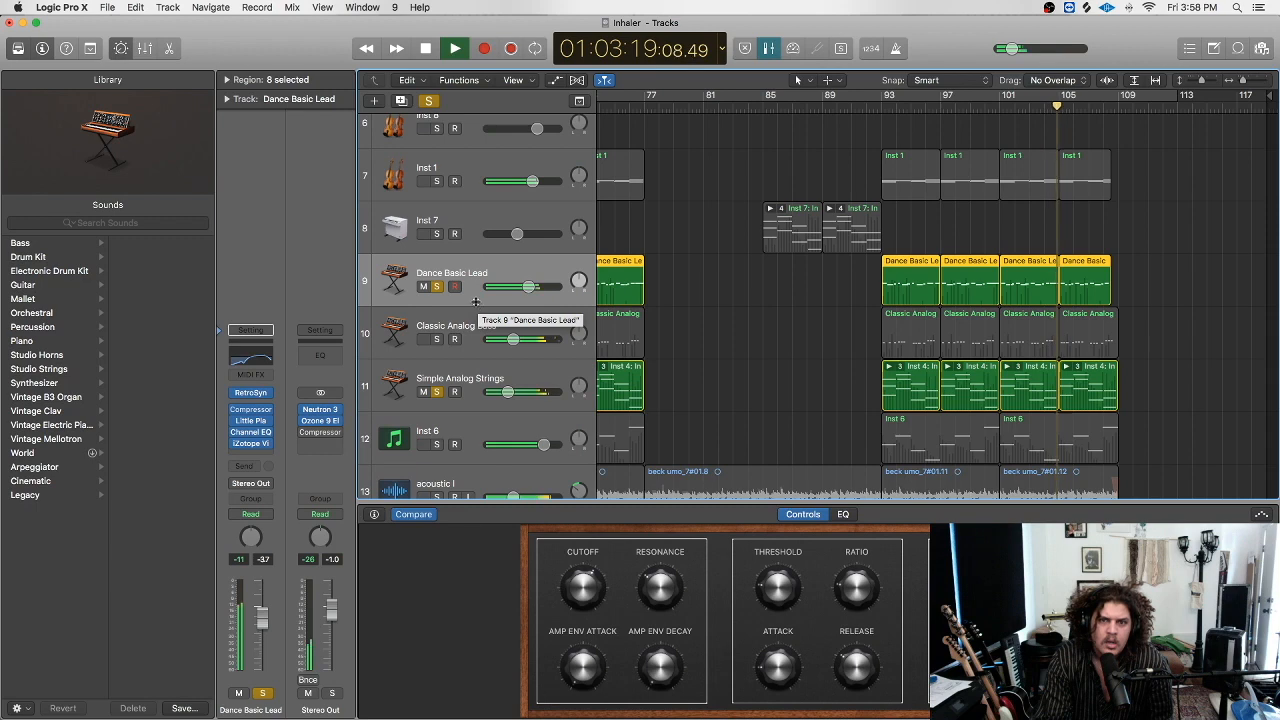
Solo Dance Basic Lead, restart from around bar 82, then unsolo it.
scroll(476, 306, "up", 1)
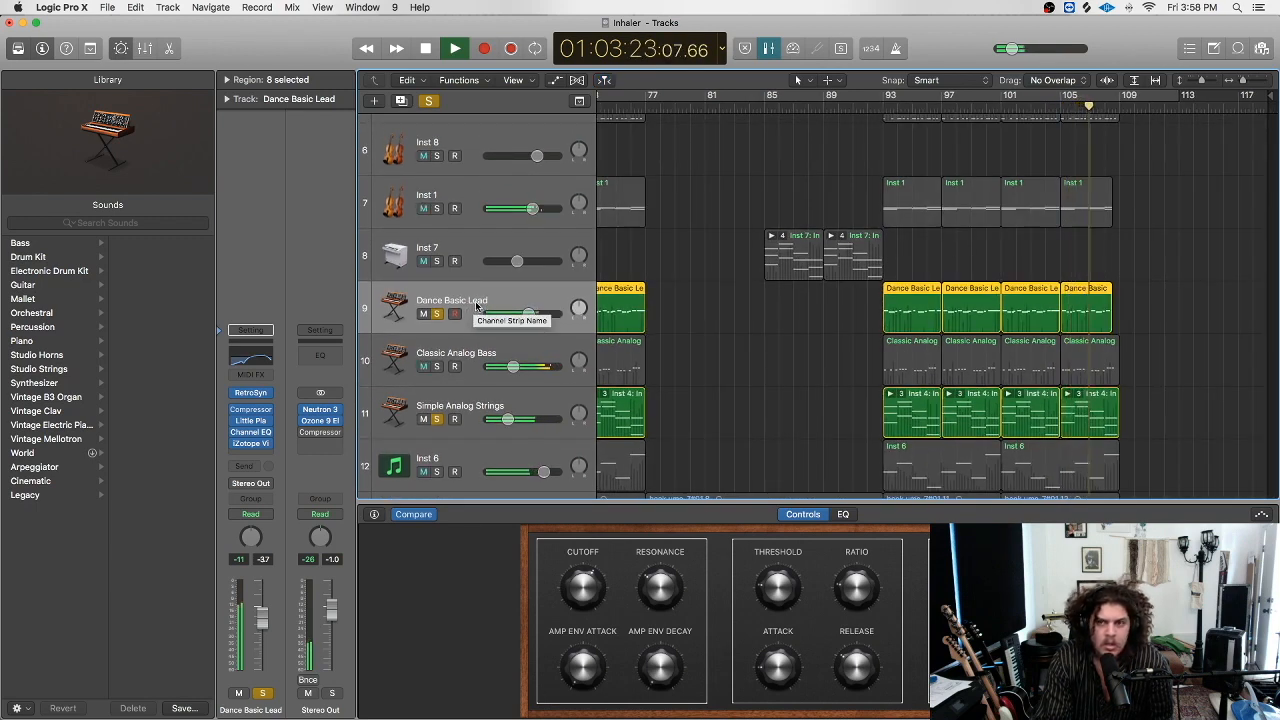
left_click(434, 315)
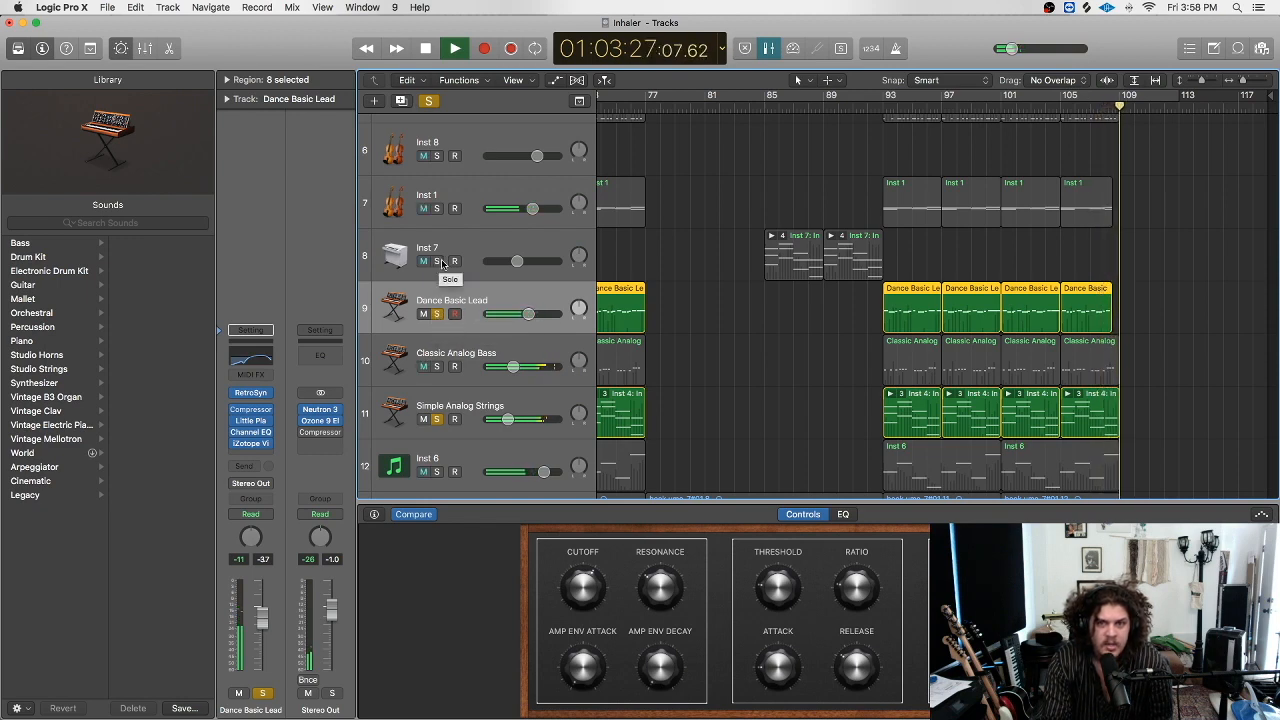
left_click(721, 107)
left_click(436, 313)
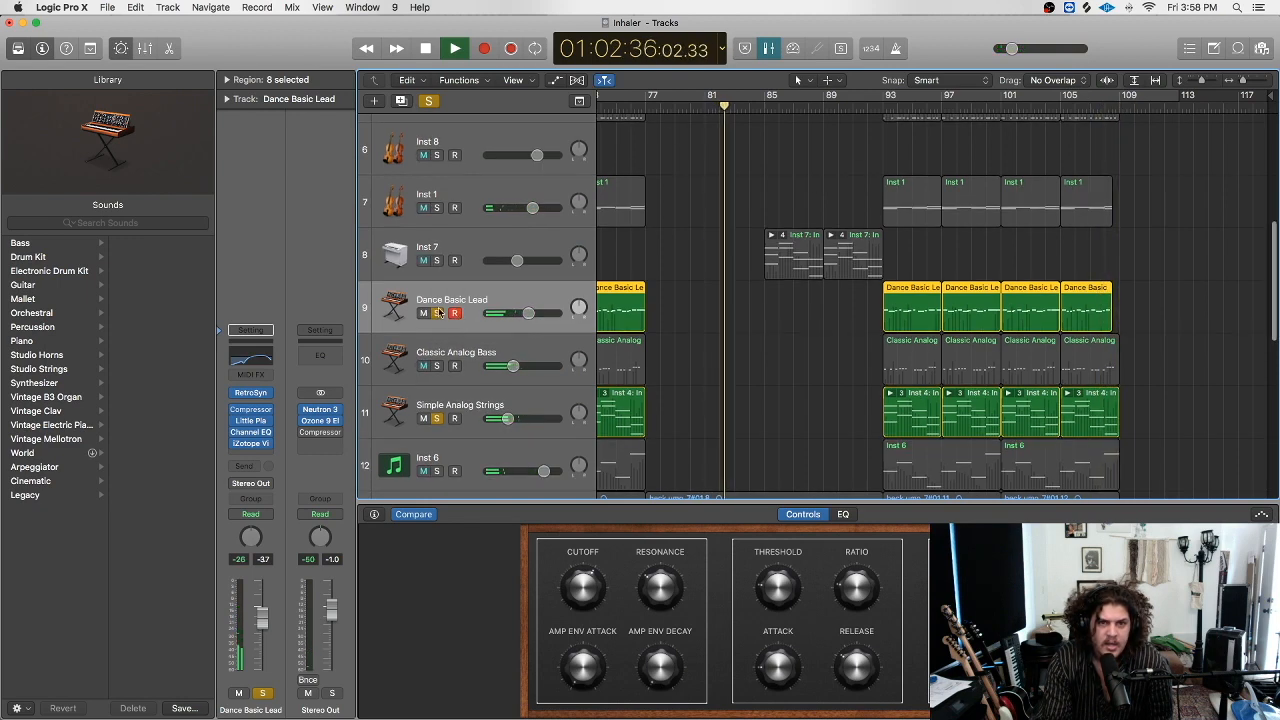
scroll(720, 216, "up", 3)
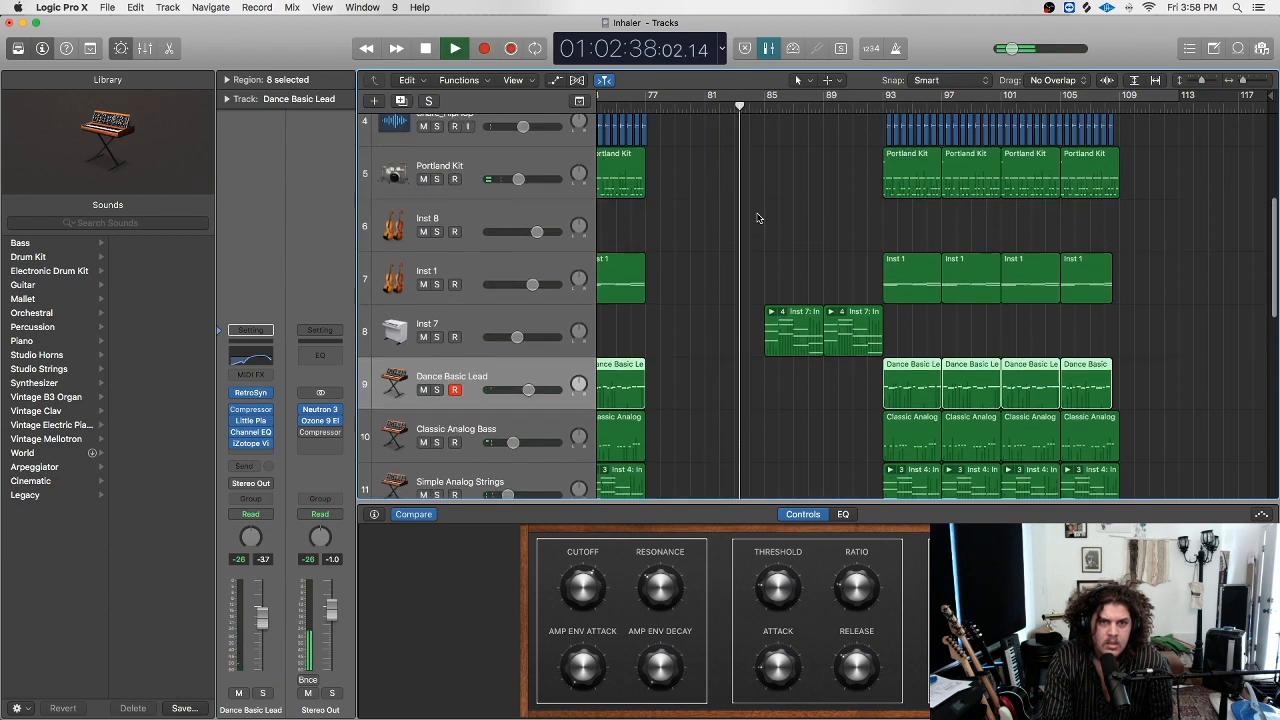
Toggle Inst 7's solo on and off twice against the mix, then close Vintage Mellotron.
left_click(432, 330)
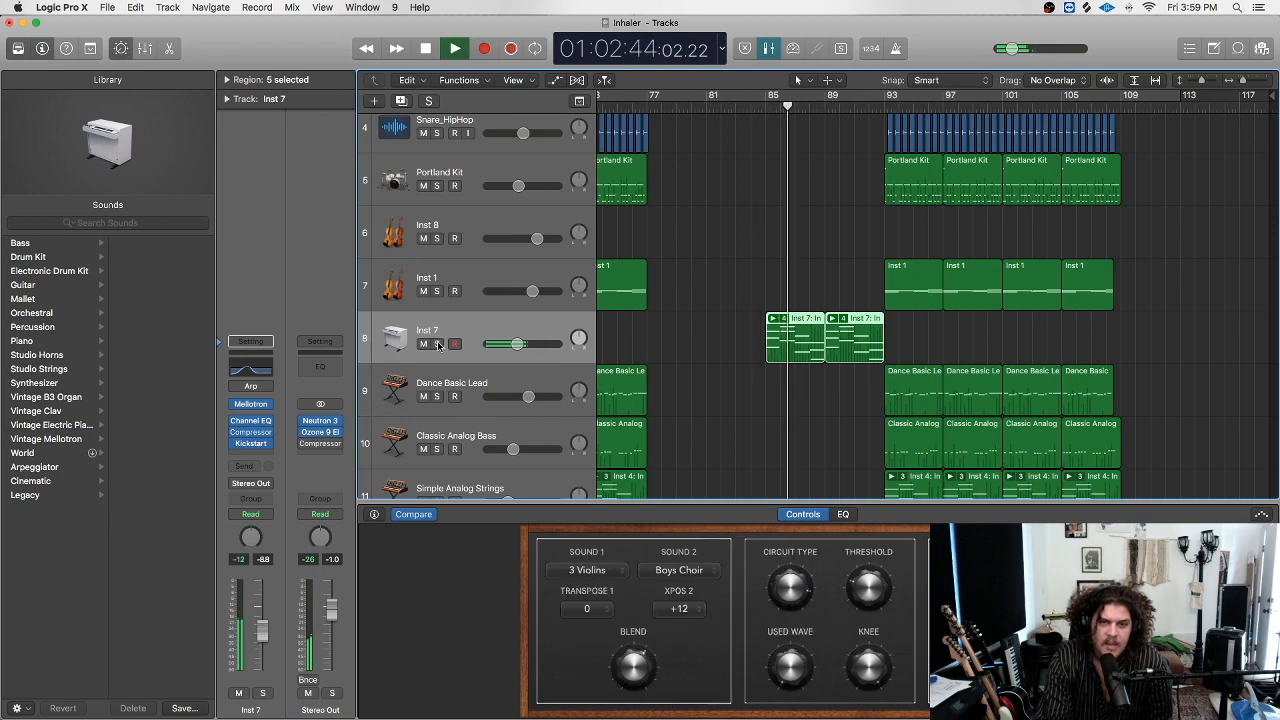
left_click(436, 344)
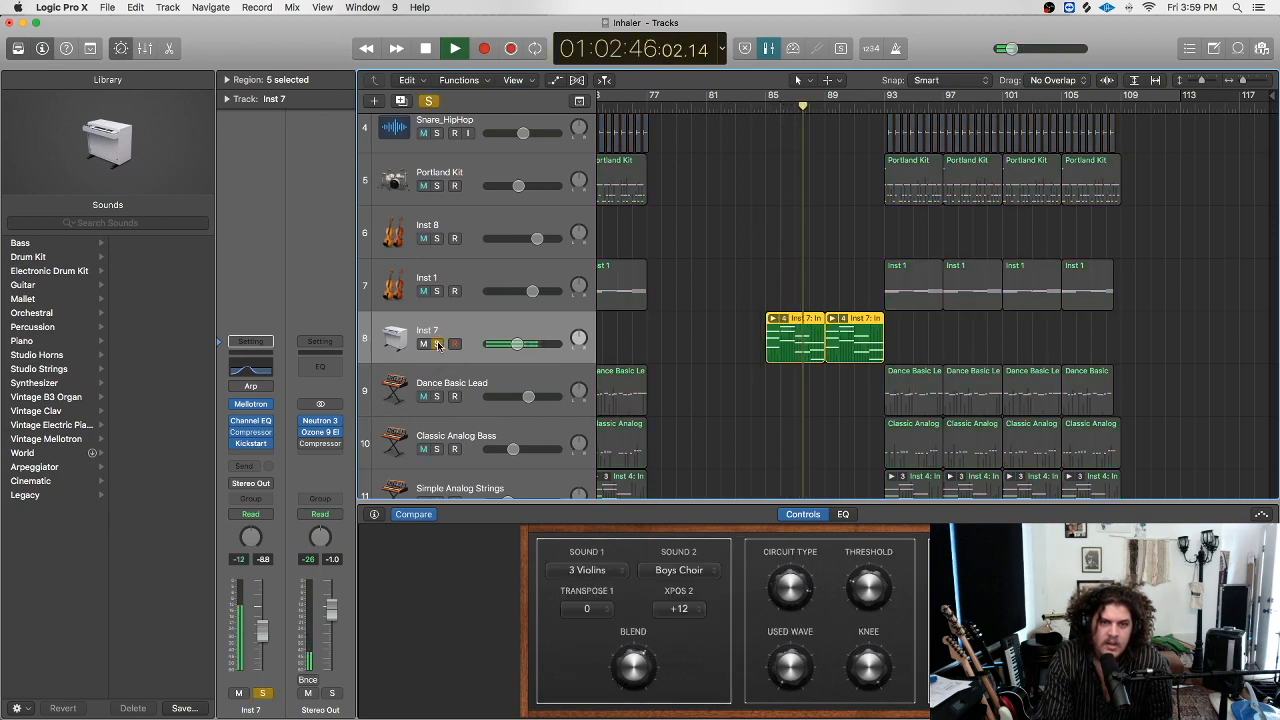
left_click(436, 344)
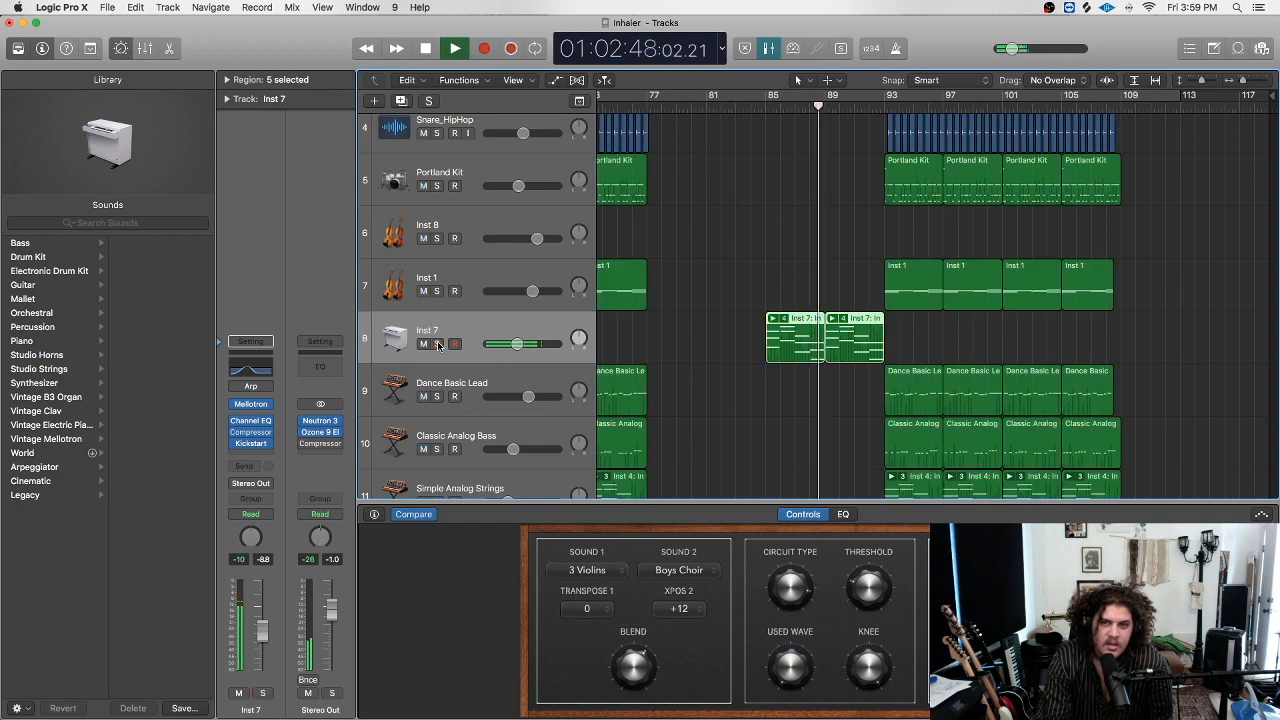
left_click(436, 344)
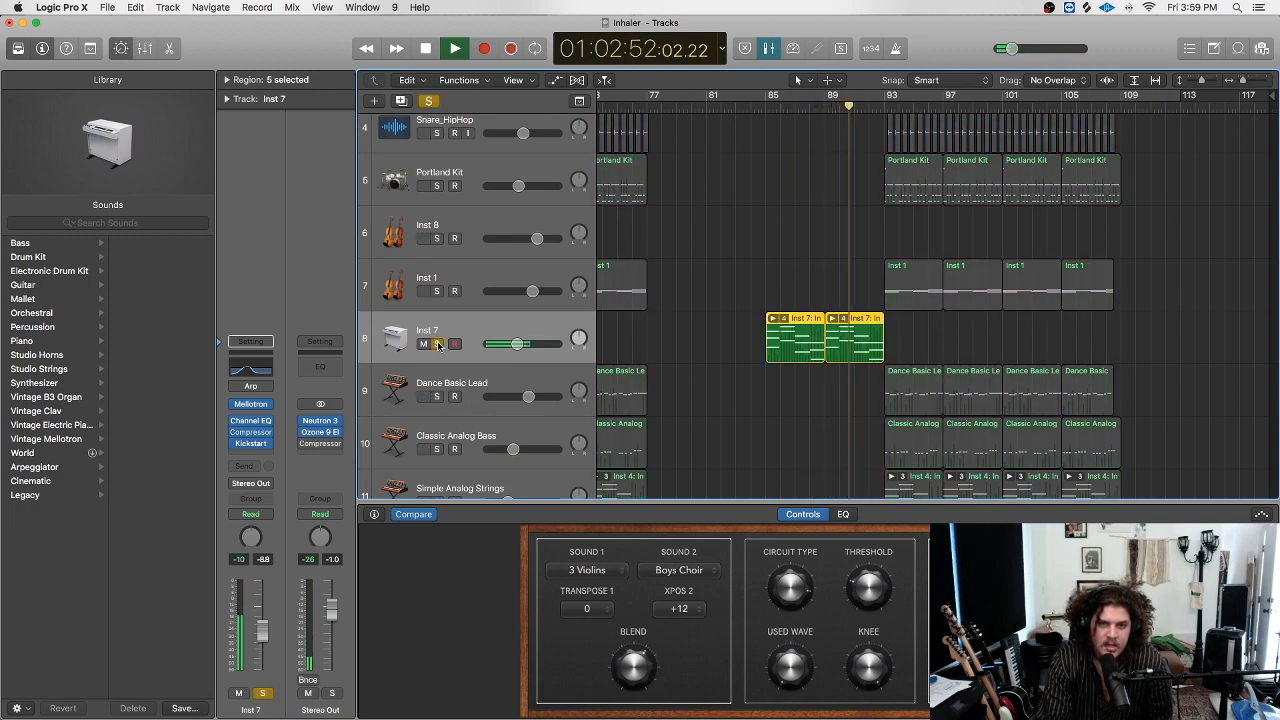
left_click(436, 344)
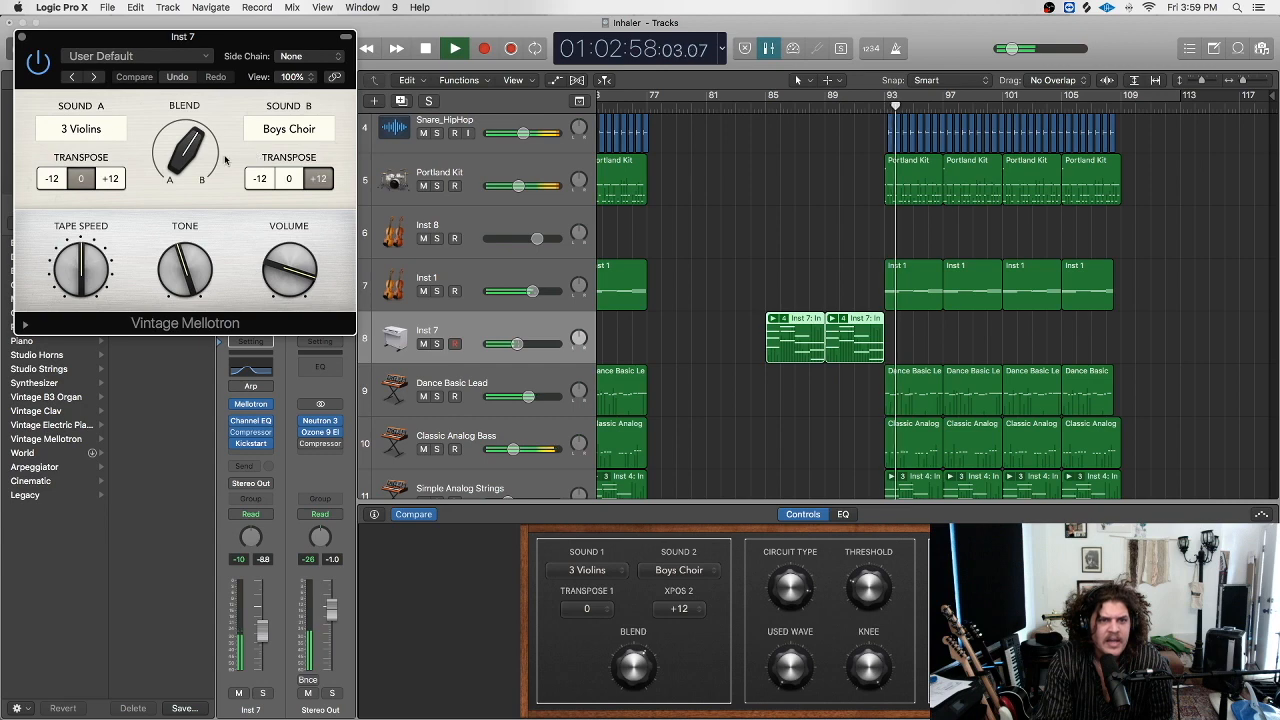
left_click(21, 38)
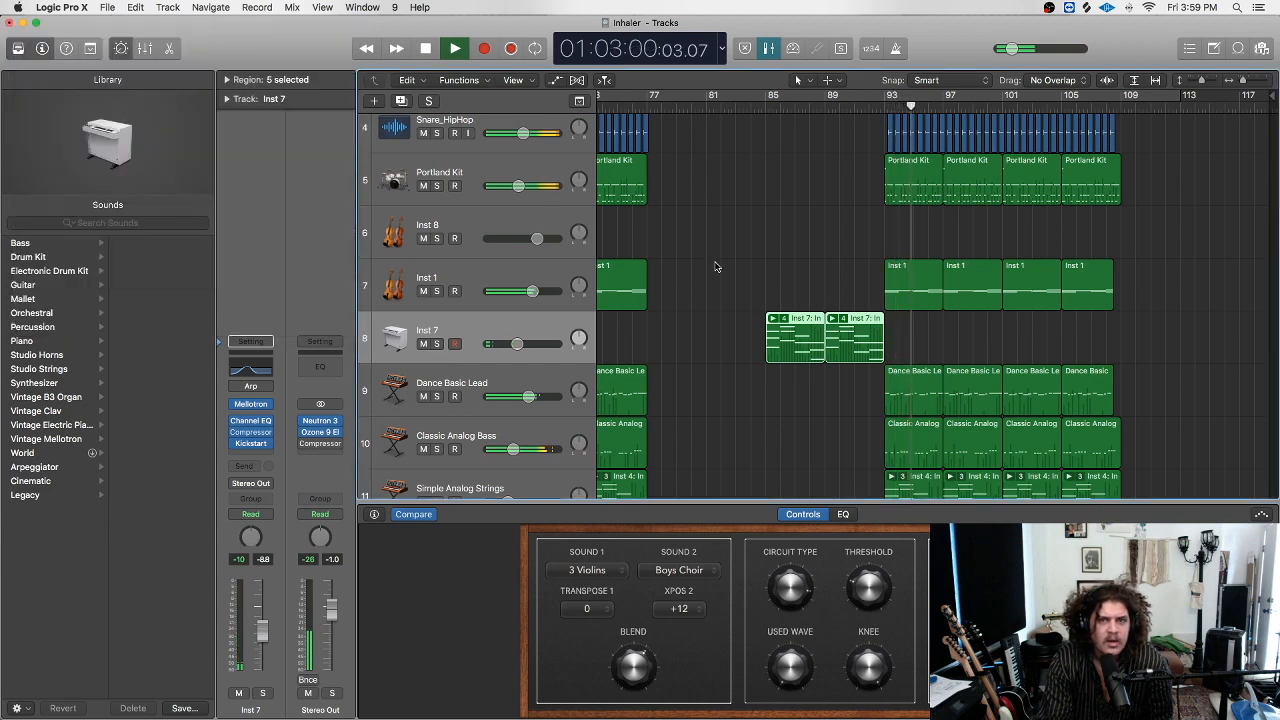
scroll(903, 305, "up", 5)
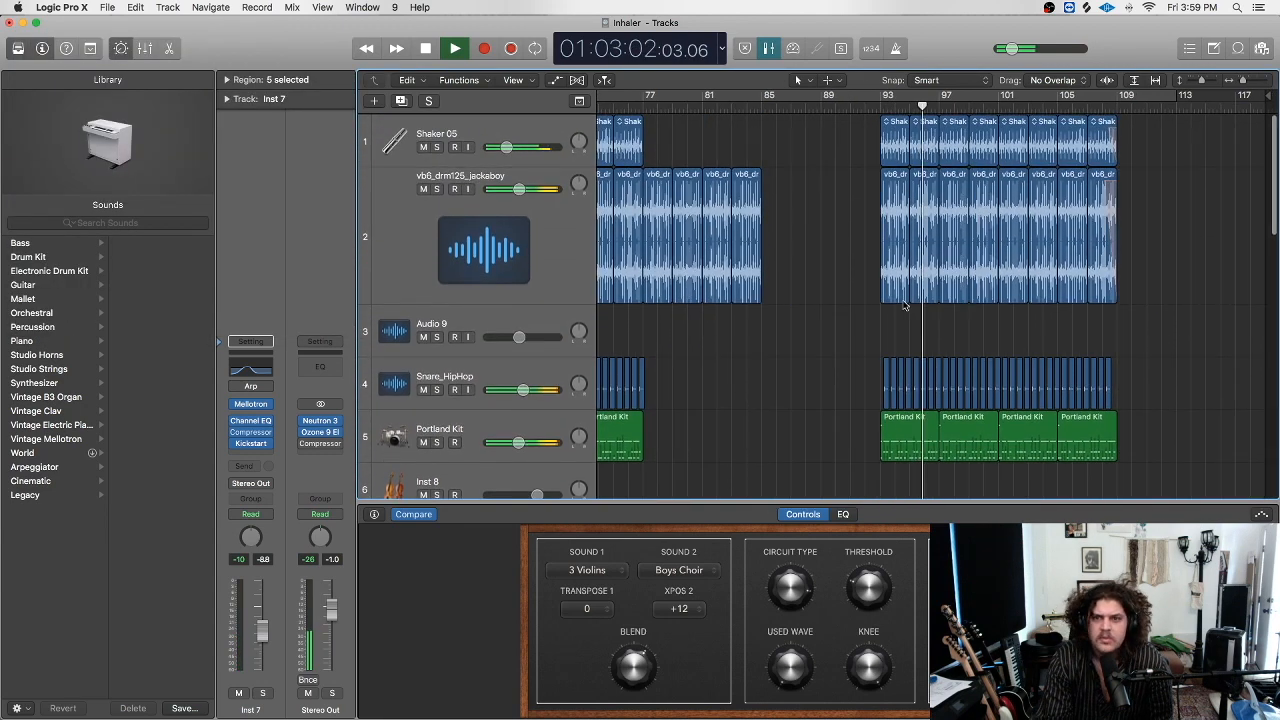
scroll(900, 300, "left", 10)
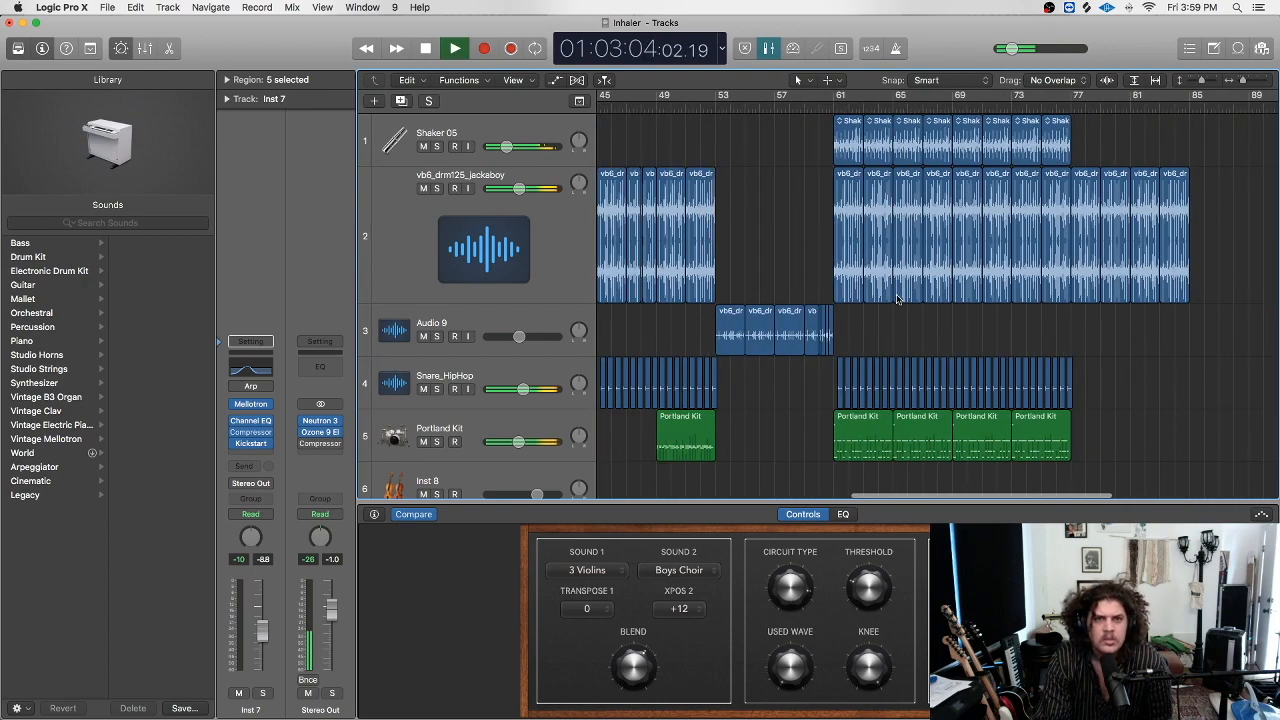
scroll(897, 298, "right", 10)
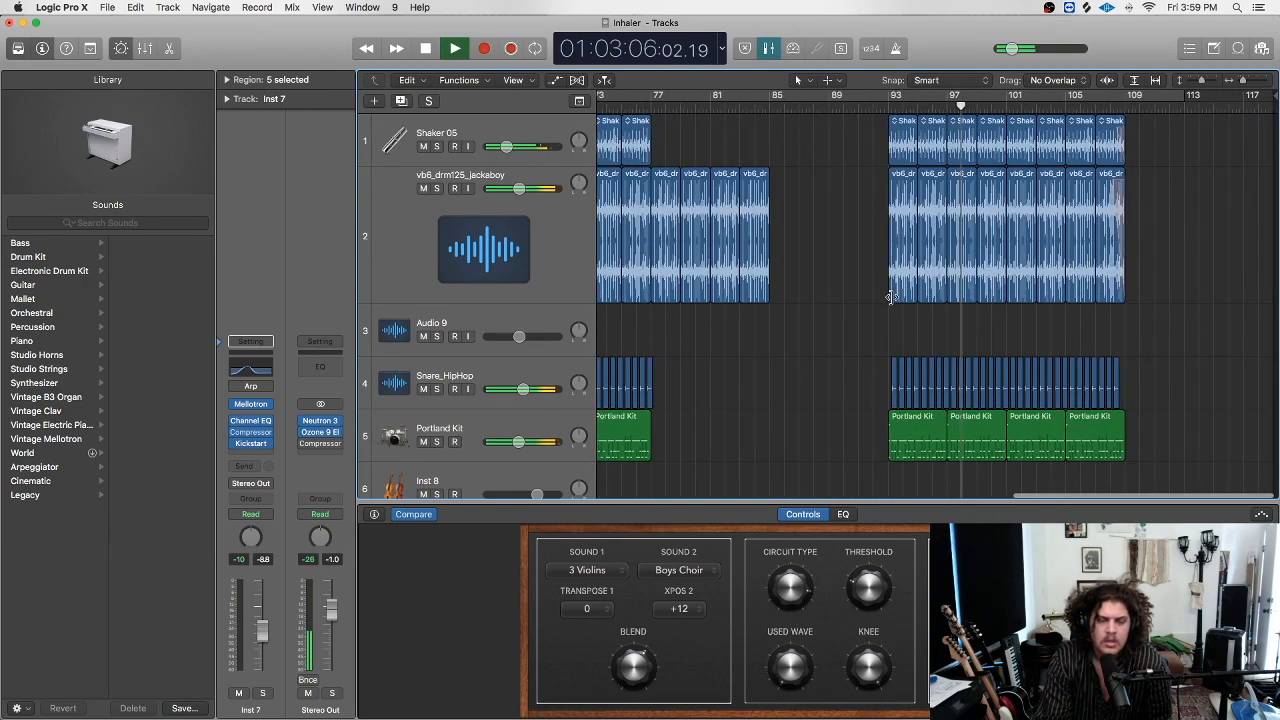
scroll(802, 243, "down", 10)
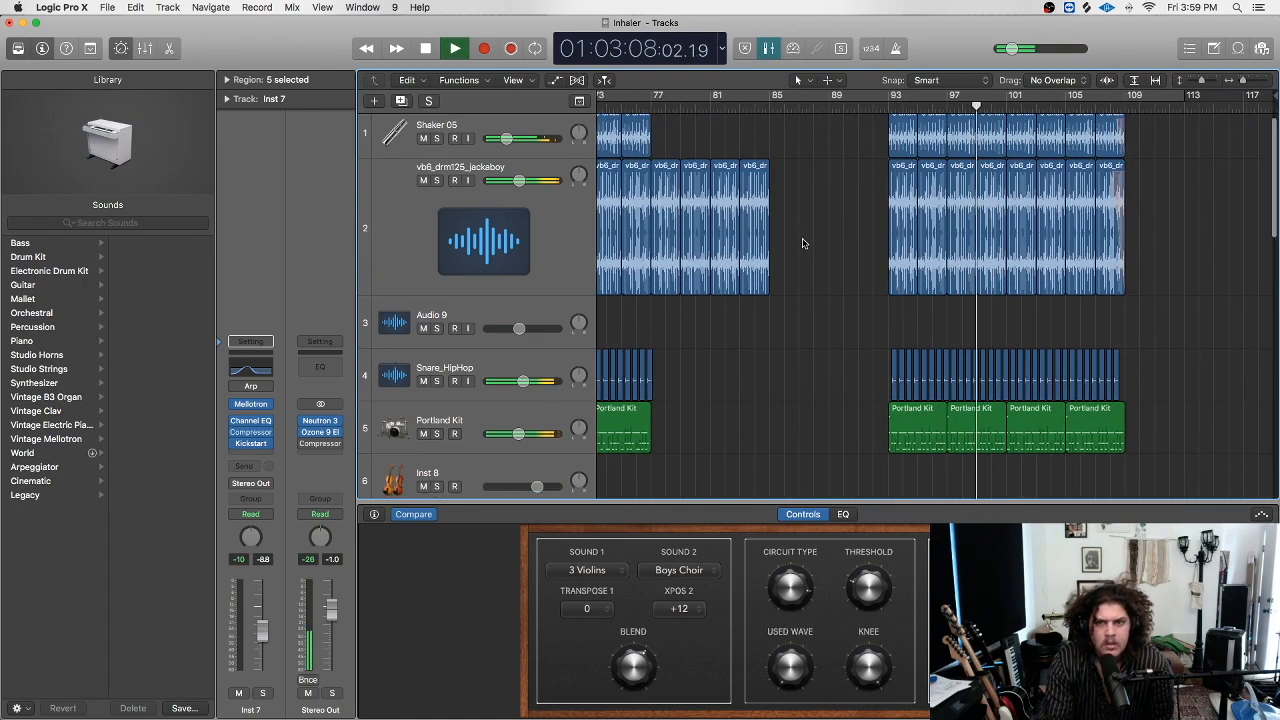
scroll(795, 235, "down", 10)
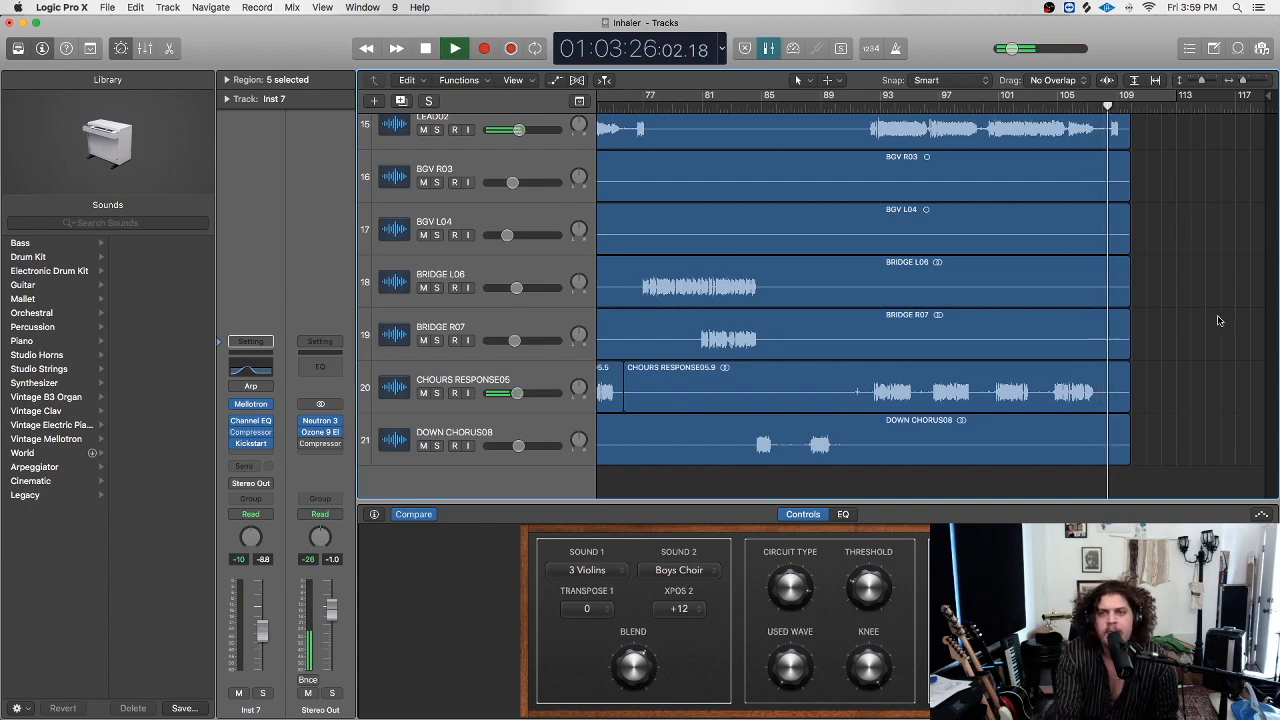
scroll(1200, 150, "up", 15)
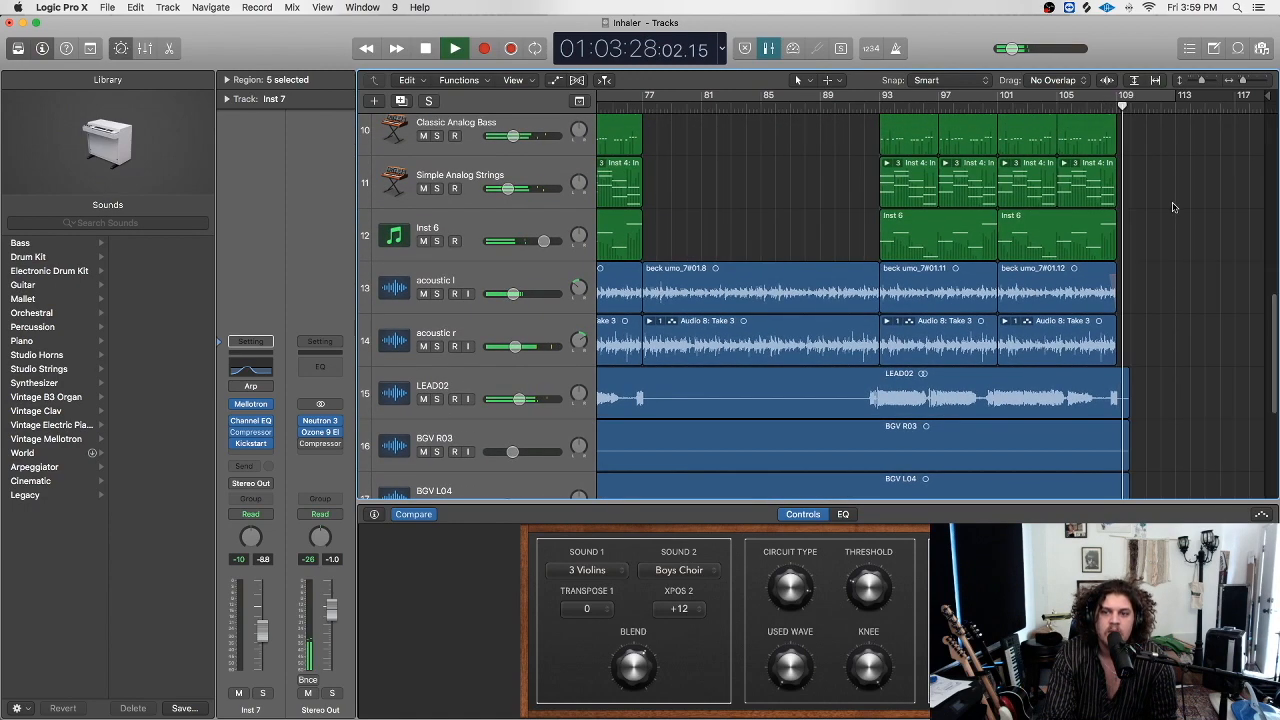
left_click(1088, 105)
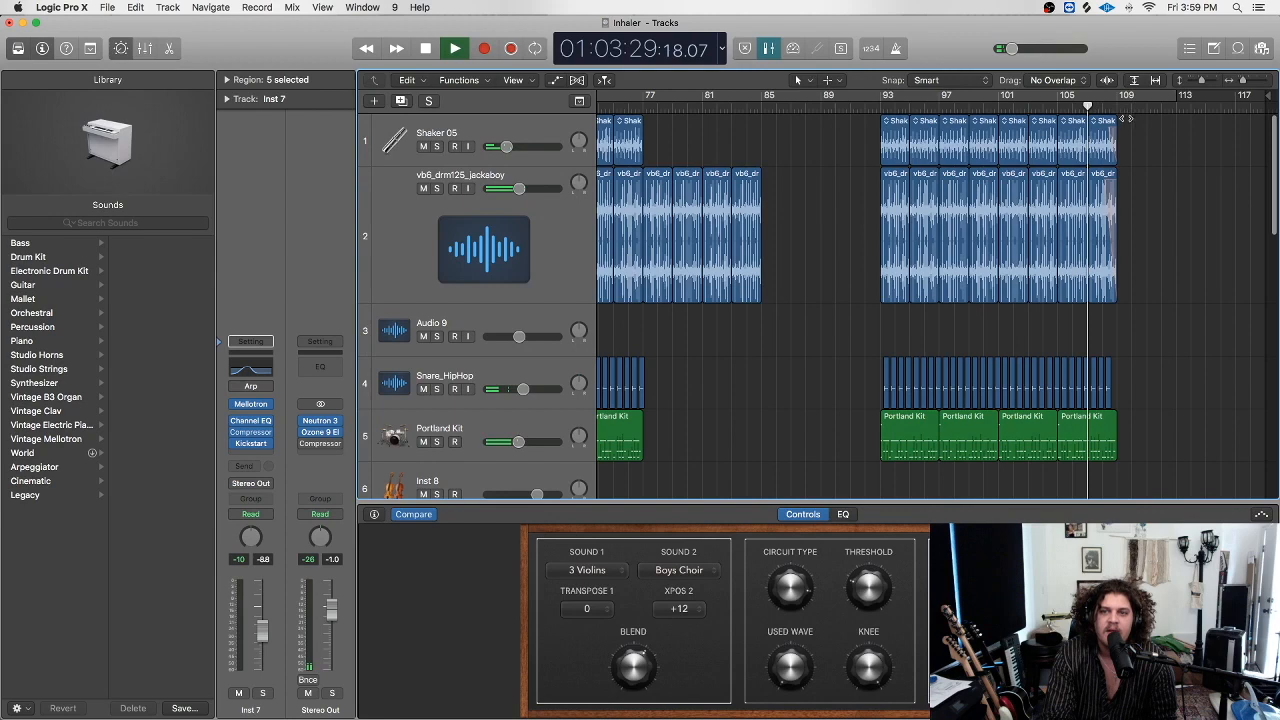
Solo Shaker 05 and vb6_drm125_jackaboy together and stop playback.
left_click(436, 146)
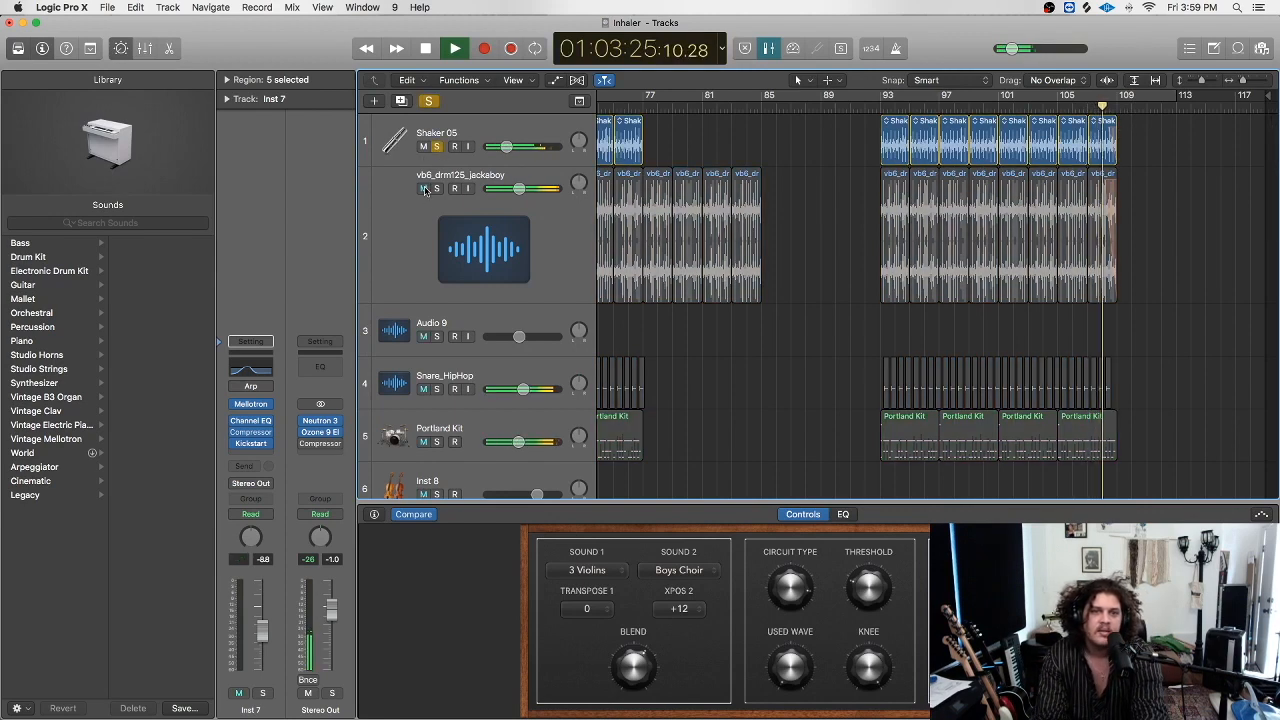
left_click(436, 188)
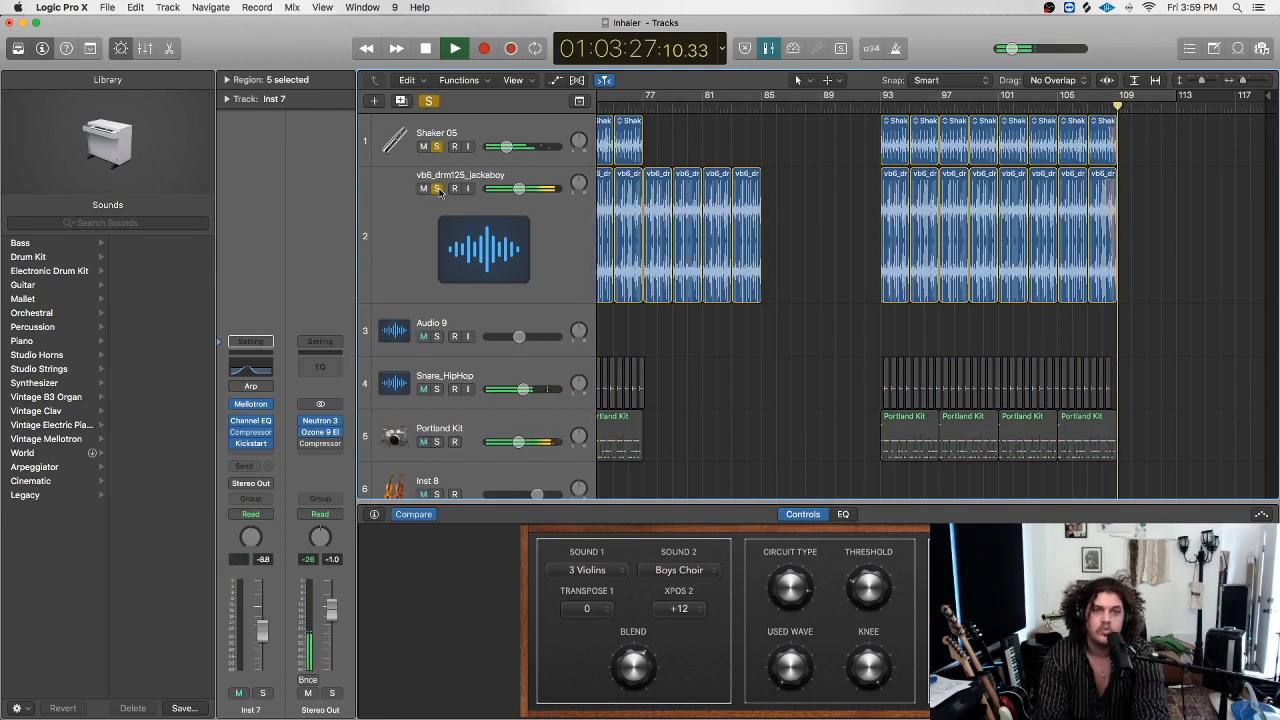
key("space")
Switch to the Fade Tool and zoom in on bars 80–93.
key("t")
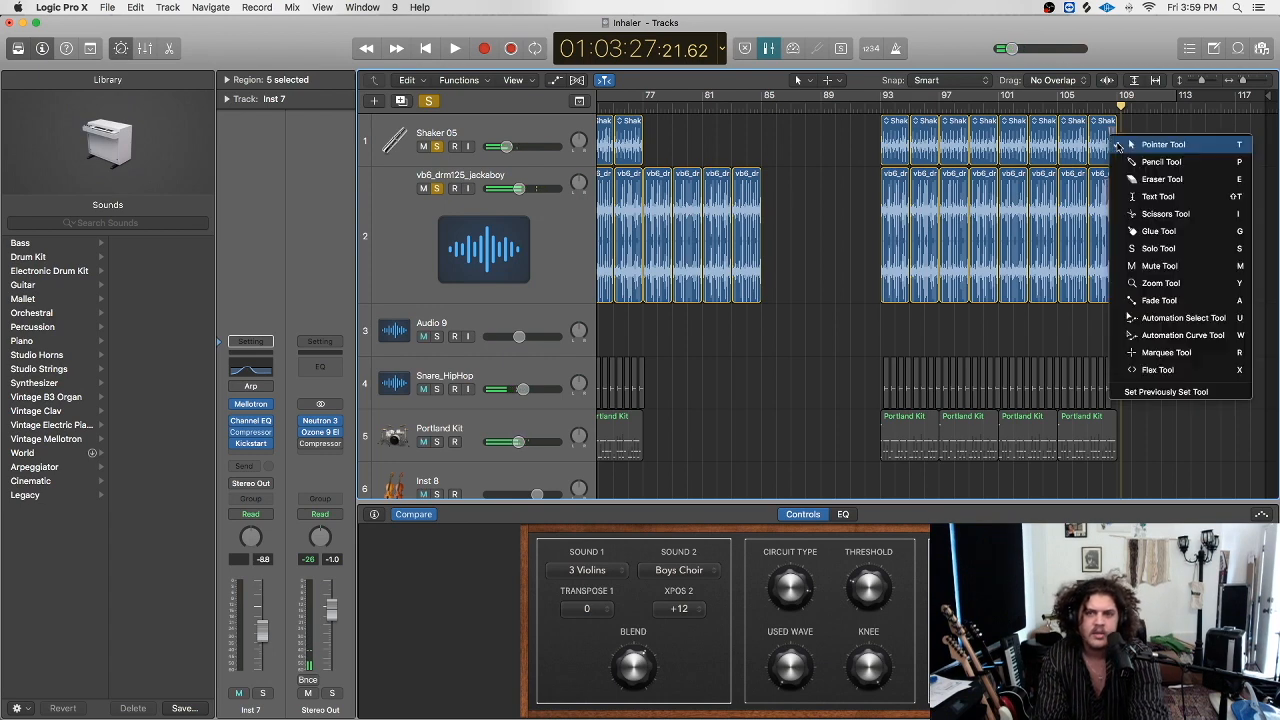
left_click(1183, 300)
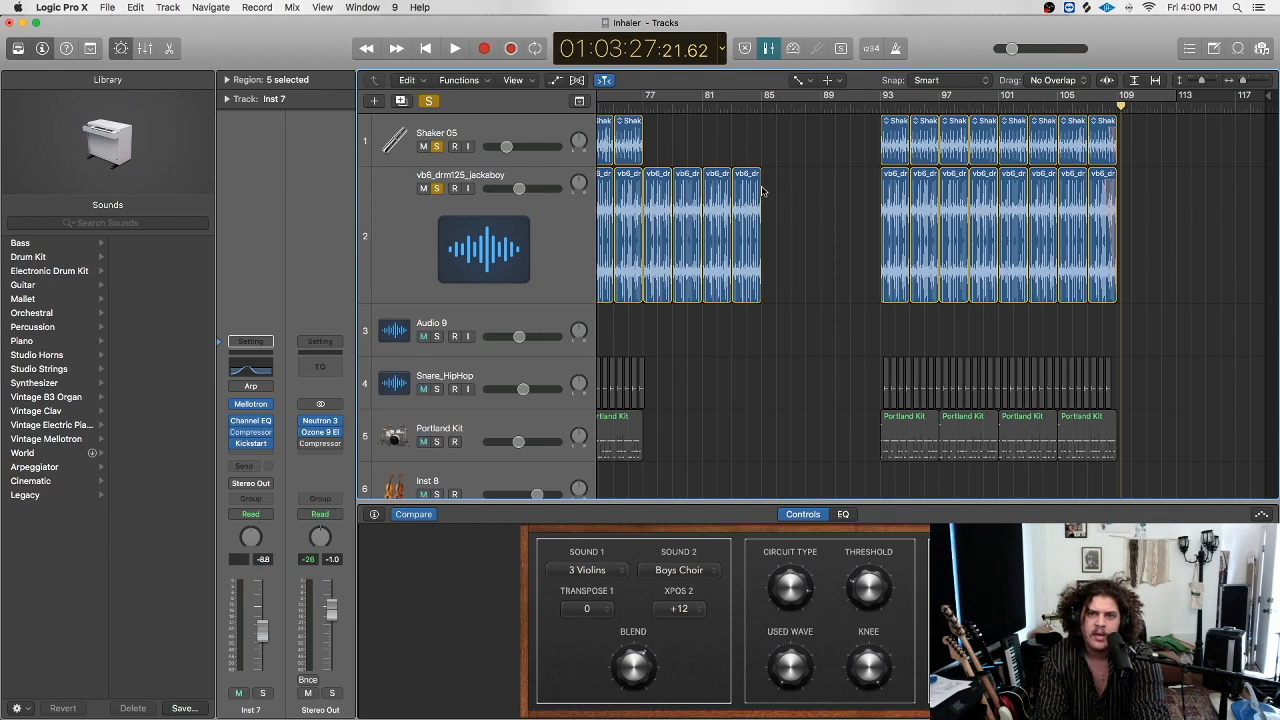
left_click_drag(1241, 80, 1247, 95)
scroll(946, 211, "left", 5)
scroll(946, 211, "left", 5)
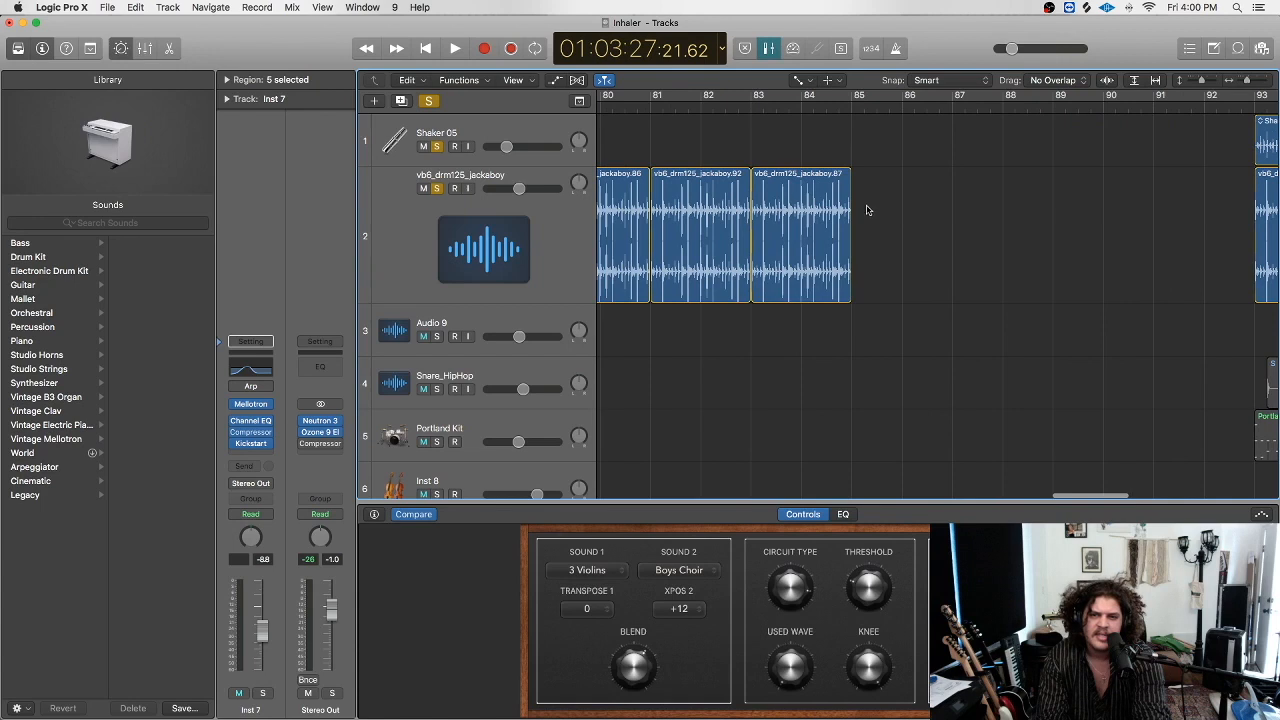
Give the end of region vb6_drm125_jackaboy.87 a slow-down fade and audition it from before bar 84.
left_click(838, 198)
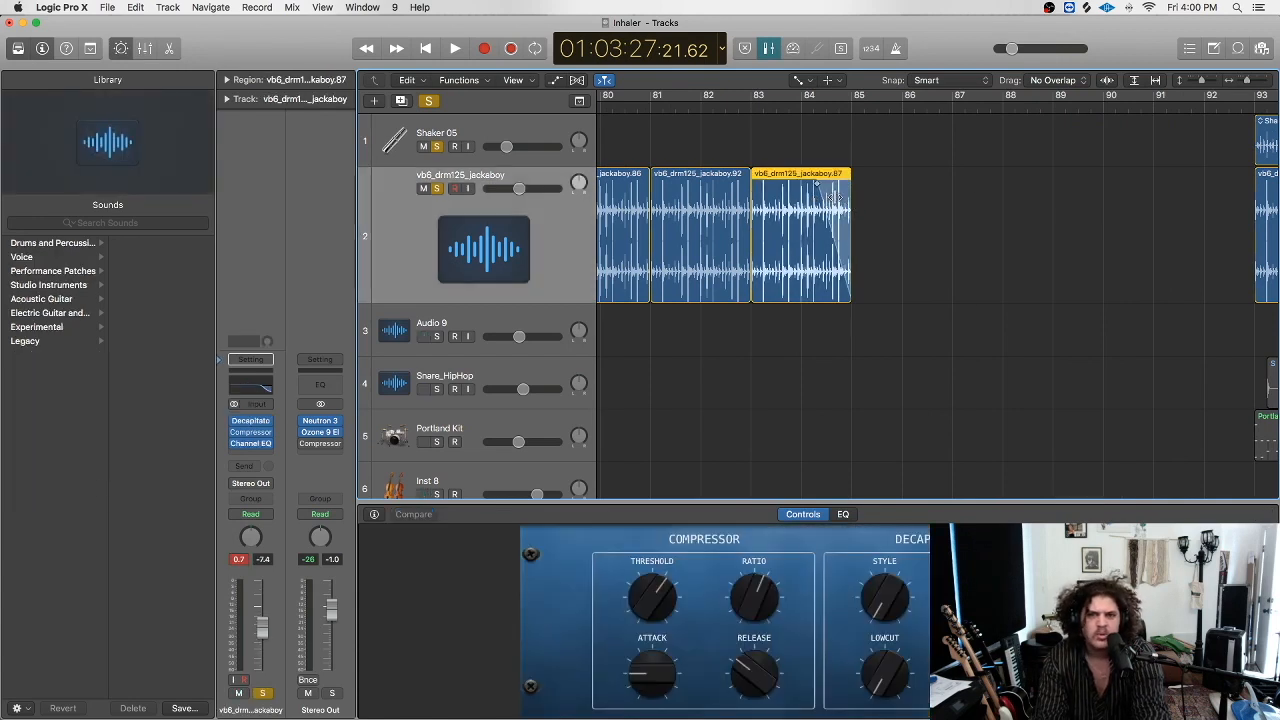
right_click(835, 198)
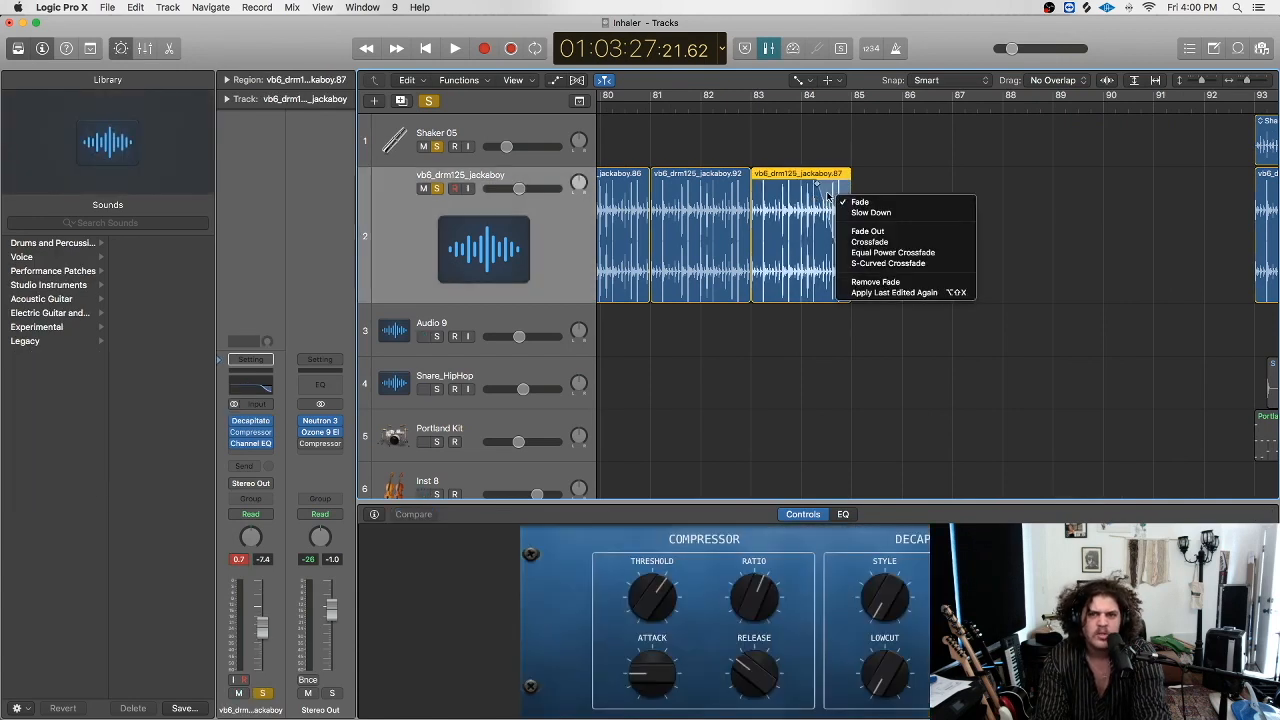
left_click(827, 194)
right_click(827, 192)
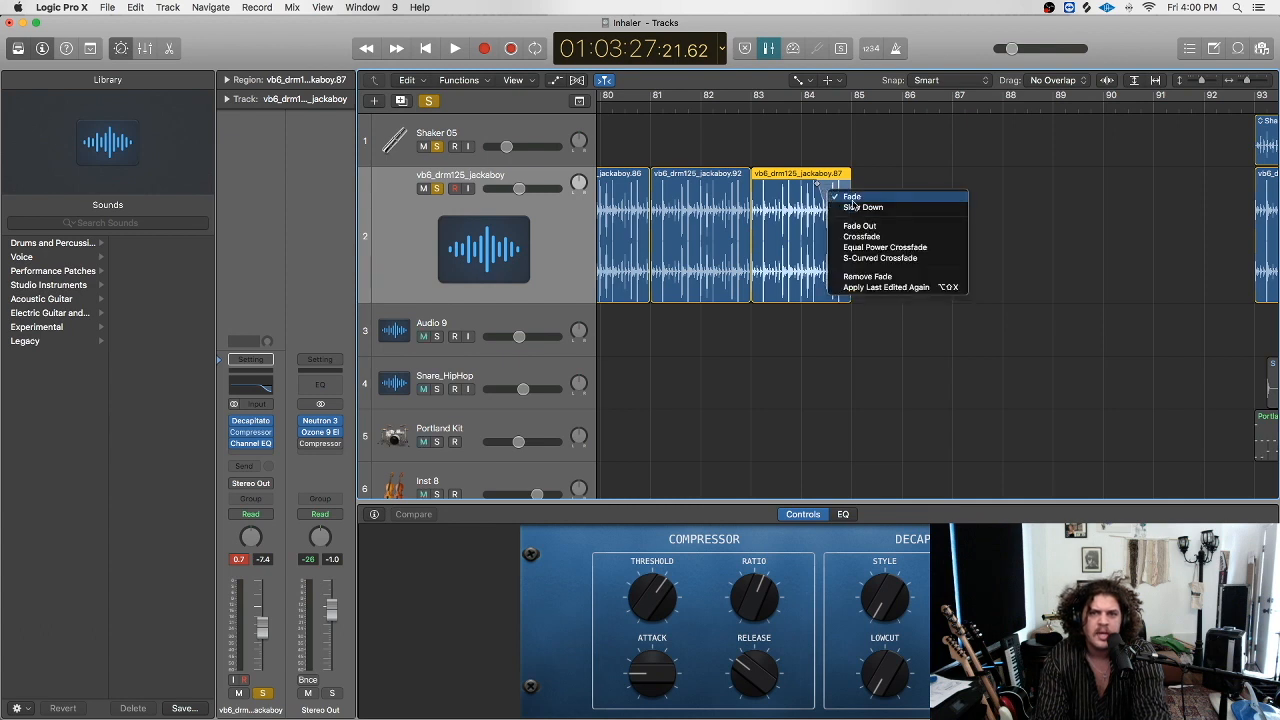
left_click(882, 208)
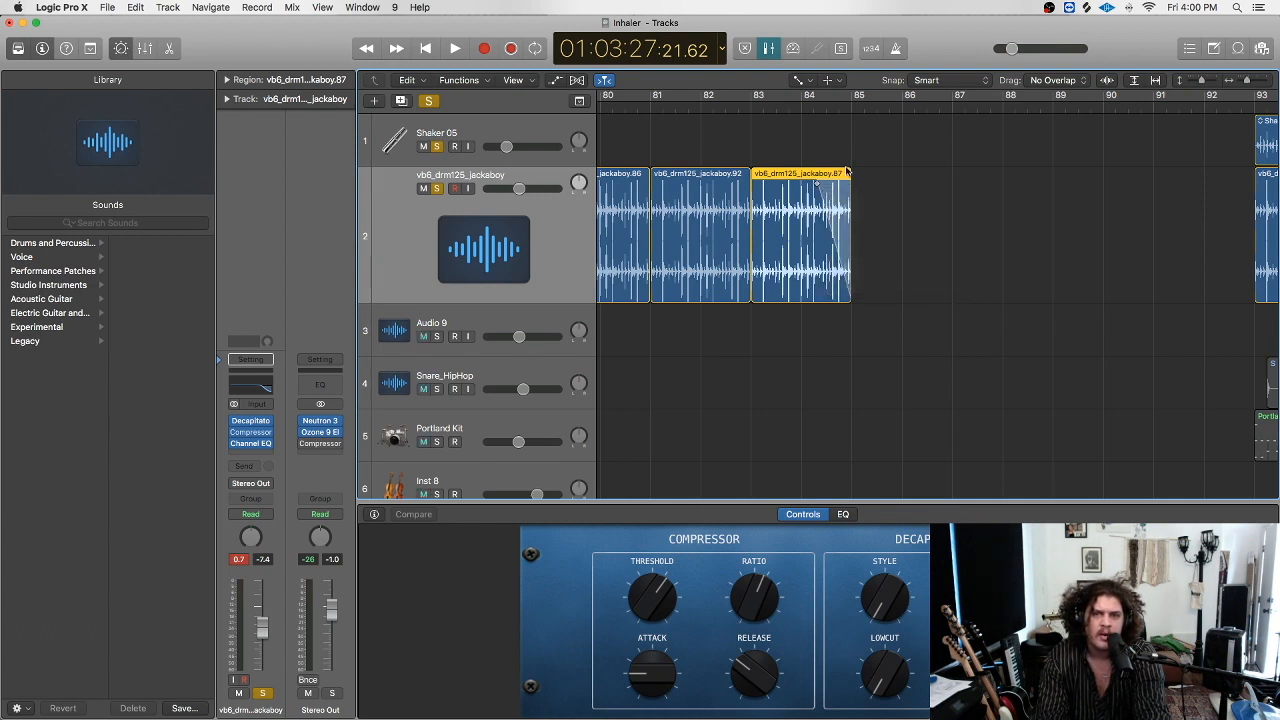
left_click(803, 109)
key("space")
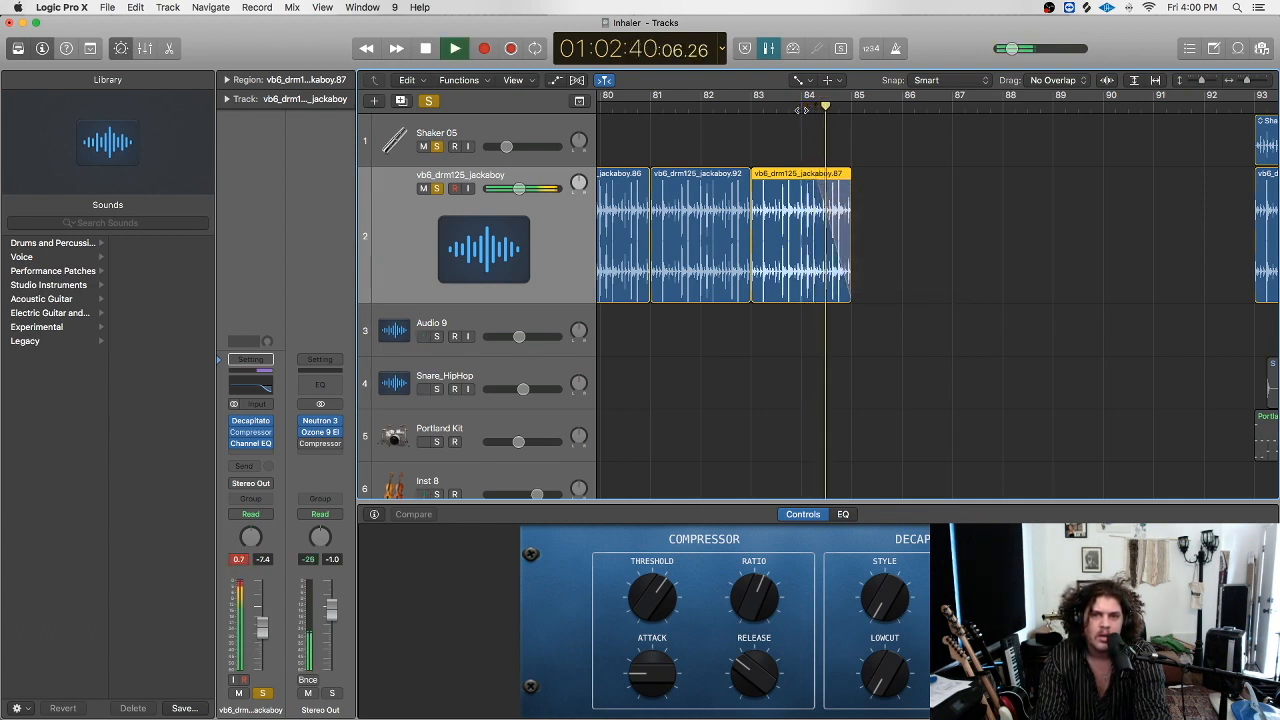
key("space")
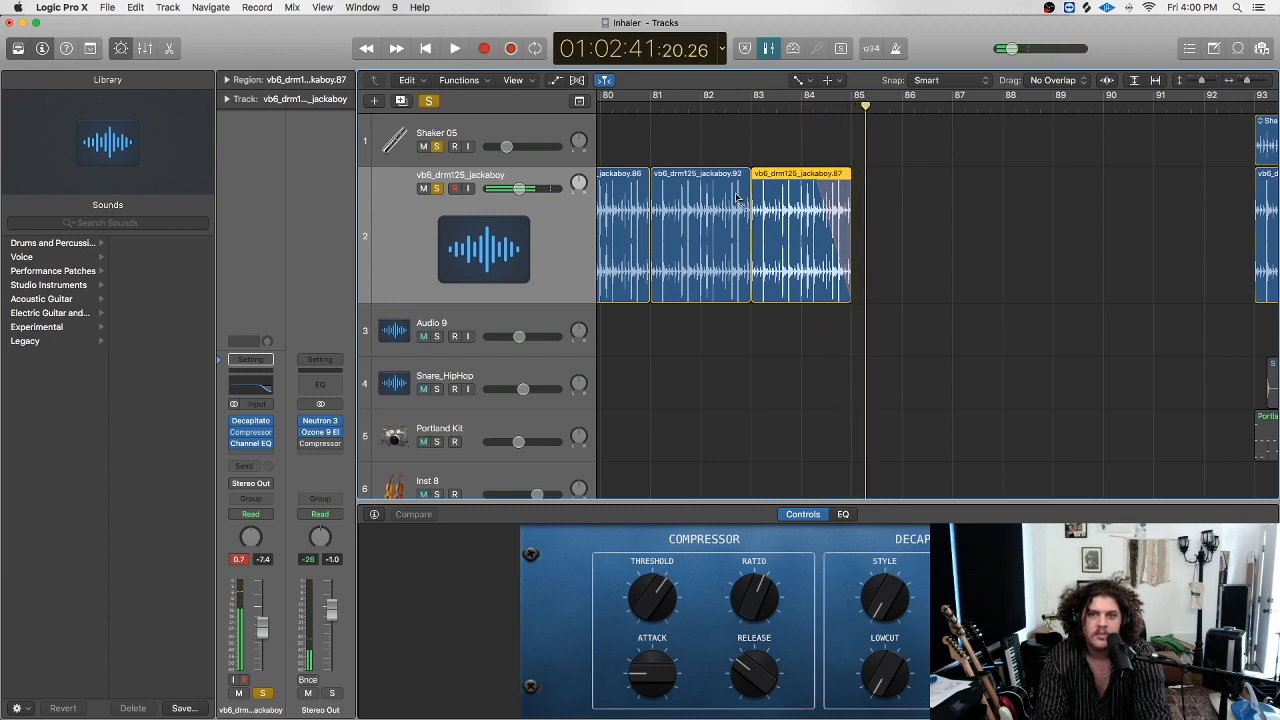
With the pointer tool, move region .87 about one bar later.
left_click(749, 186)
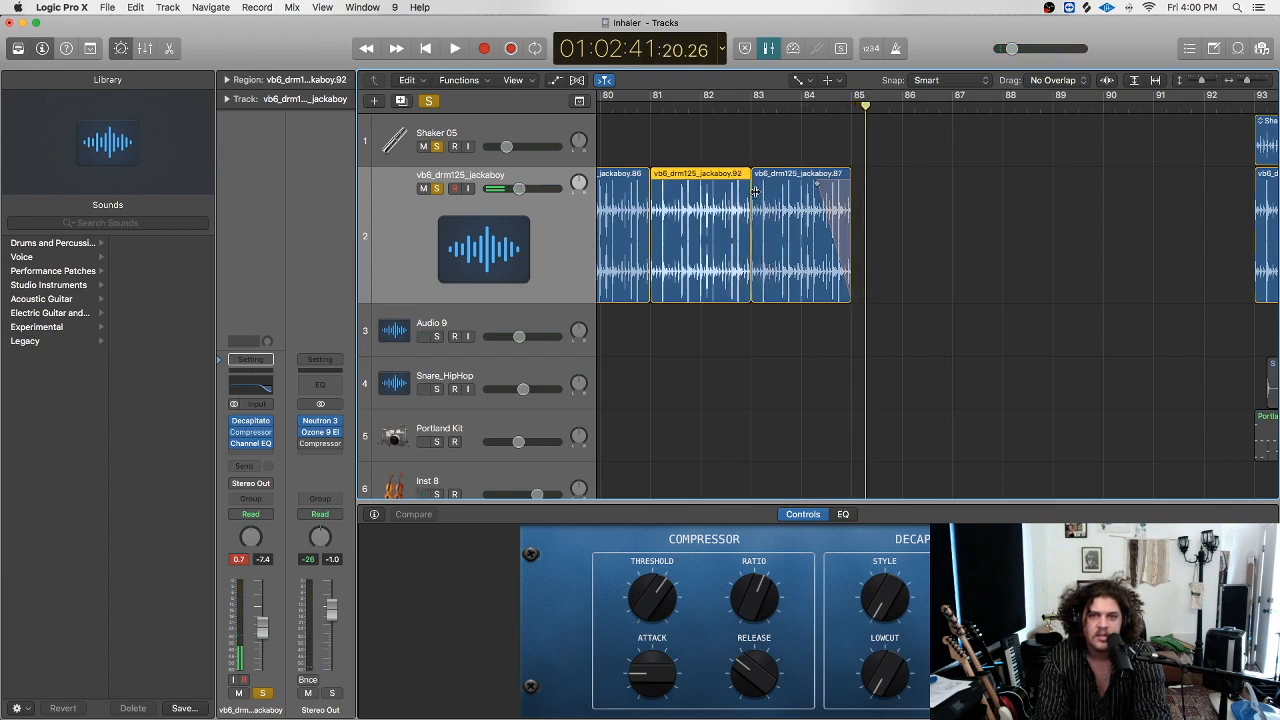
left_click(753, 297)
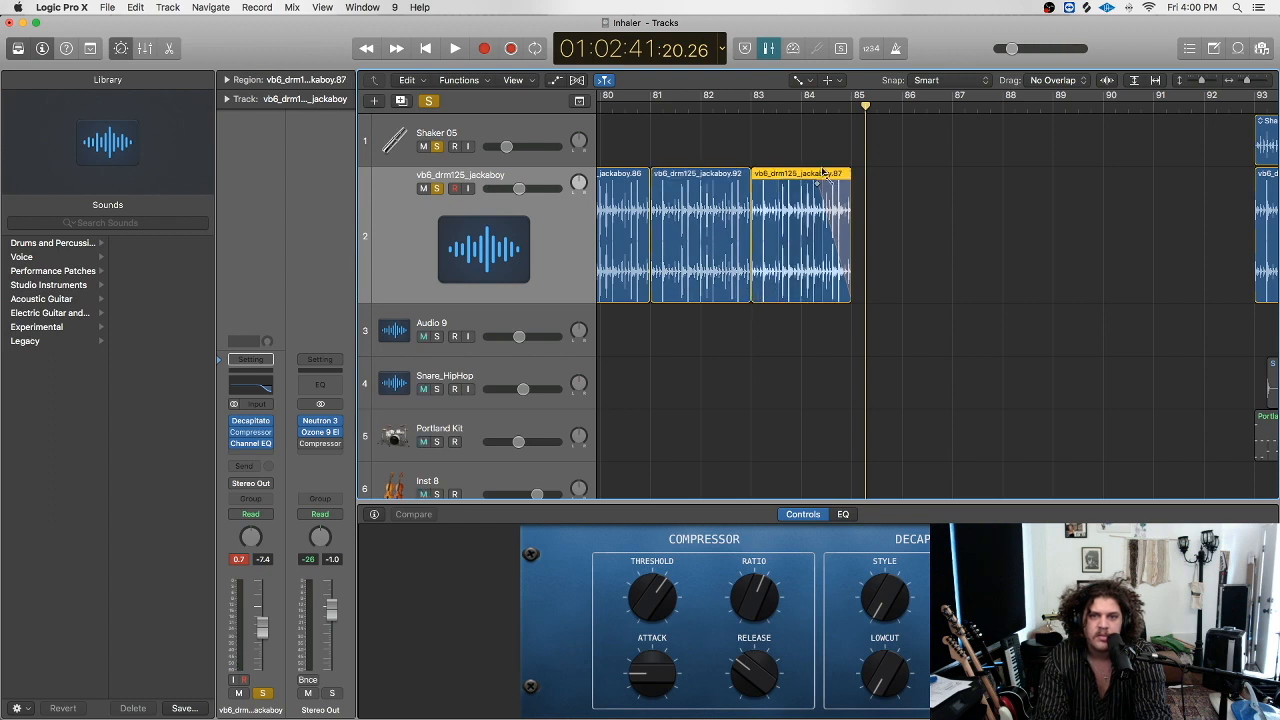
key("t")
key("t")
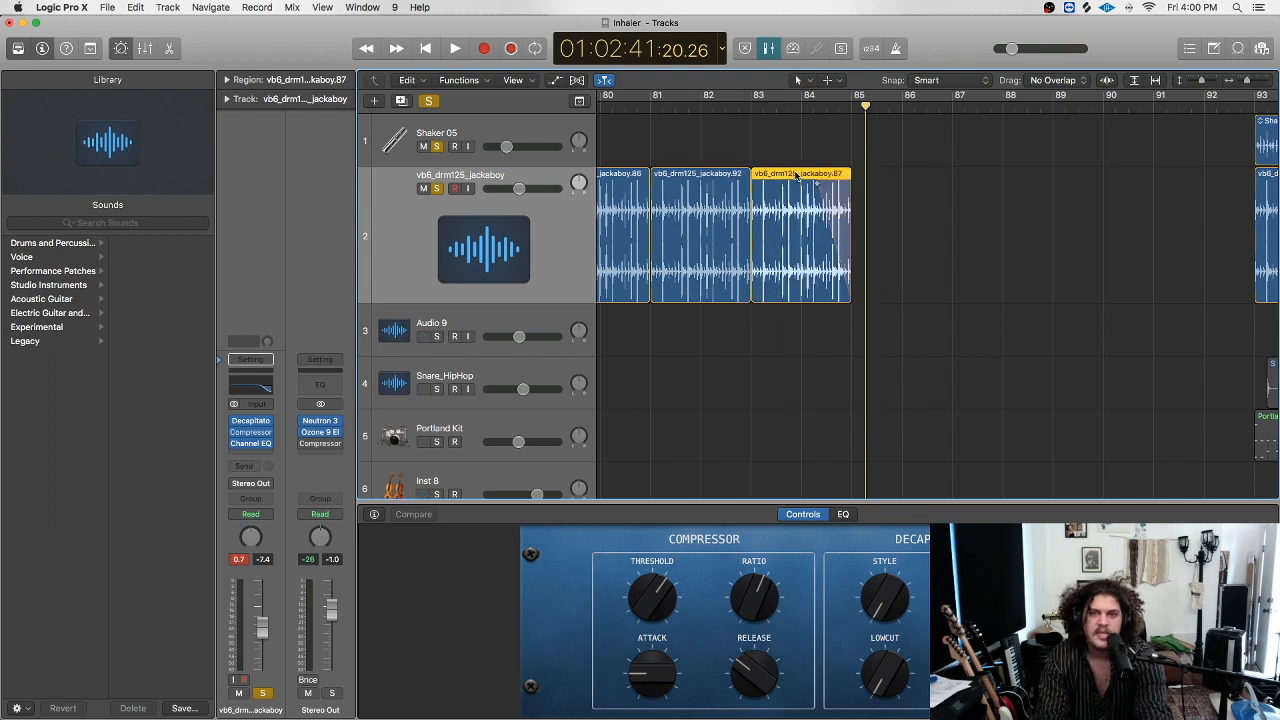
mouse_move(830, 174)
left_mouse_down()
mouse_move(813, 174)
mouse_move(840, 176)
left_mouse_up()
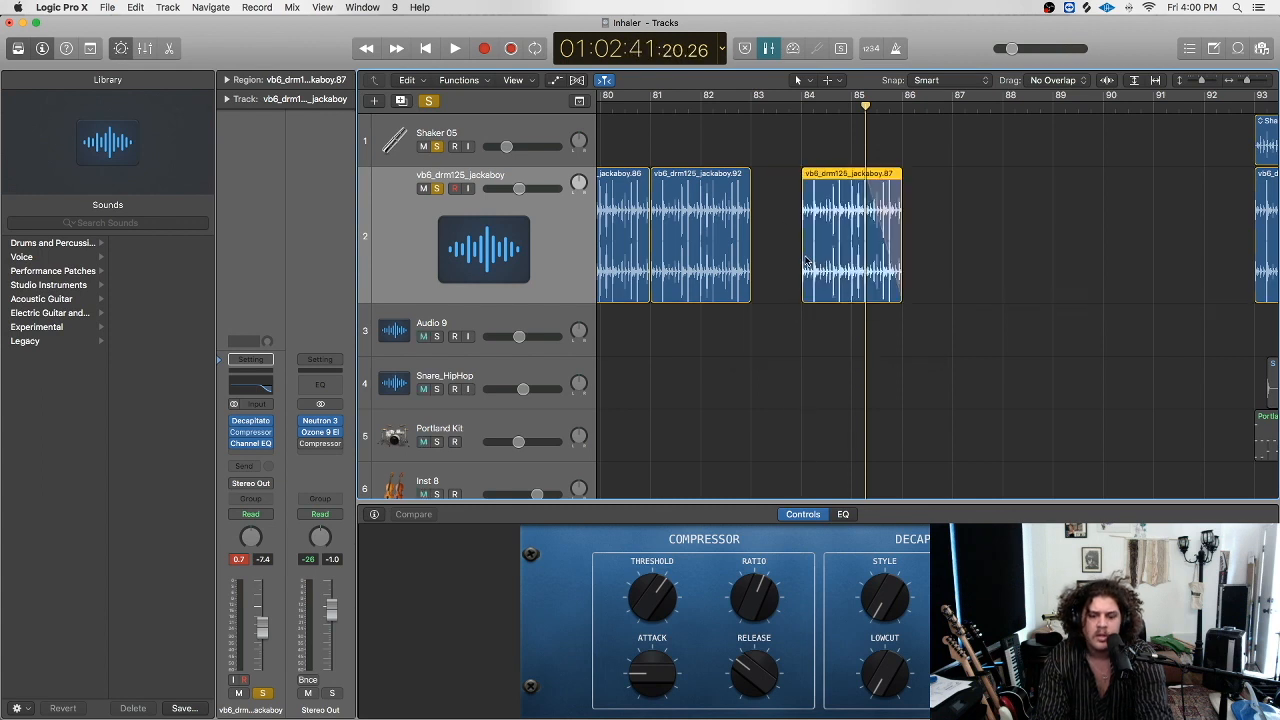
Draw a fade-in on region .87, set its curve to Speed Up, and audition it.
key("t")
key("a")
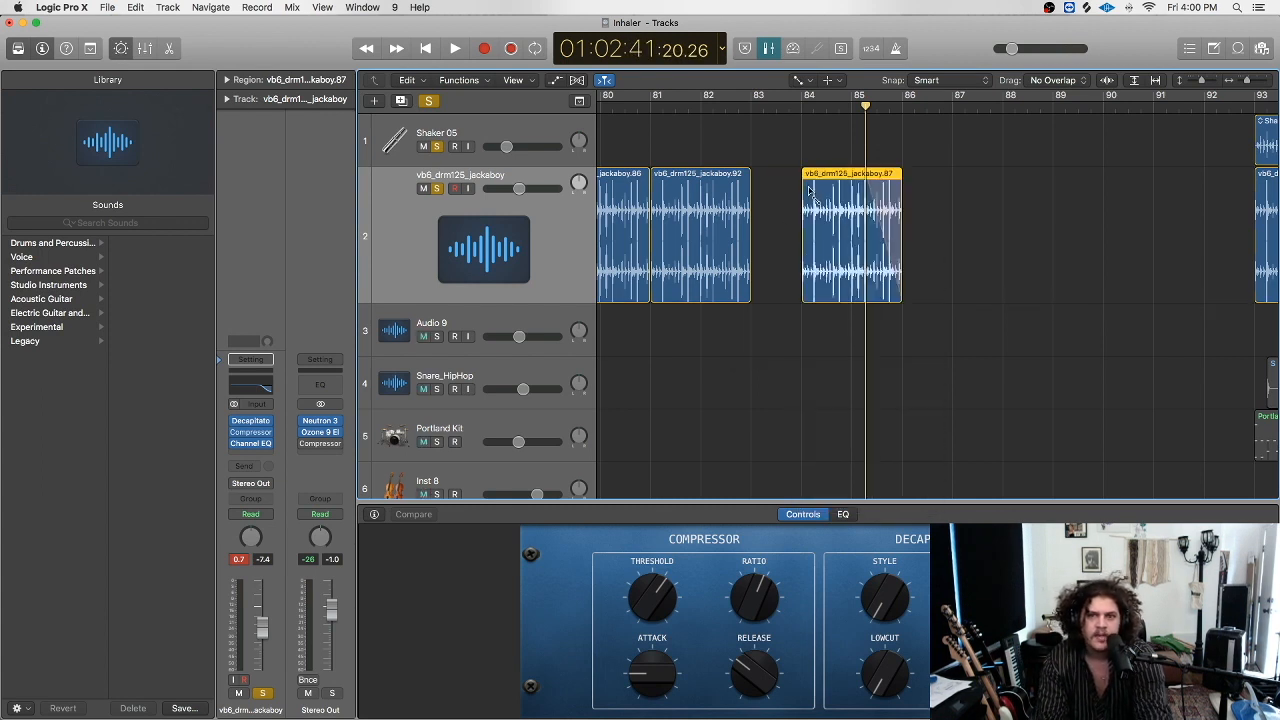
left_click_drag(802, 181, 830, 183)
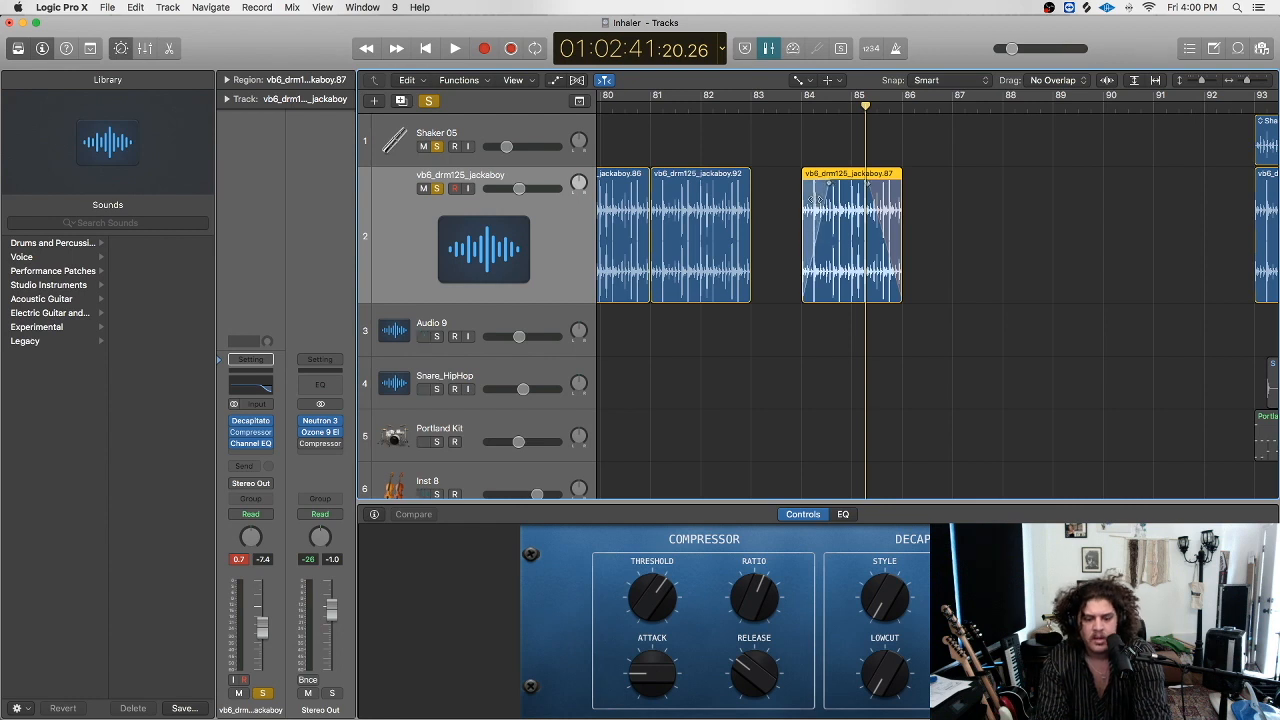
right_click(816, 199)
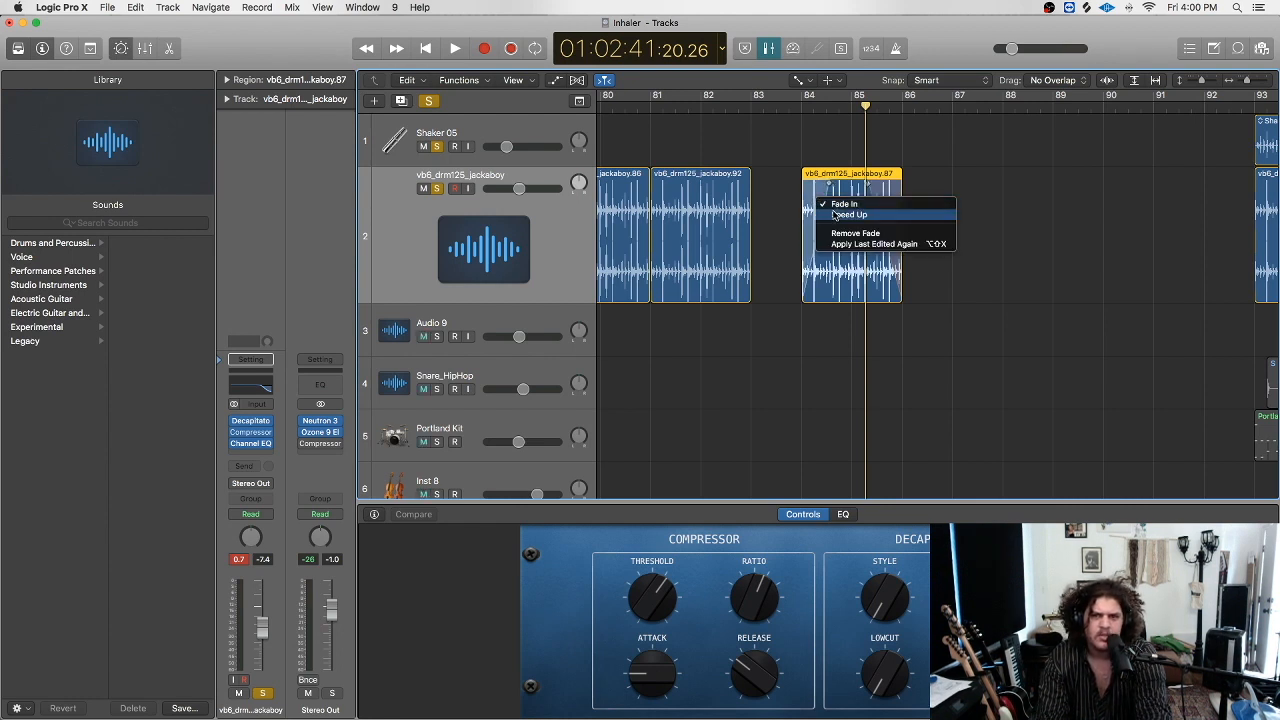
left_click(834, 215)
left_click(797, 105)
key("space")
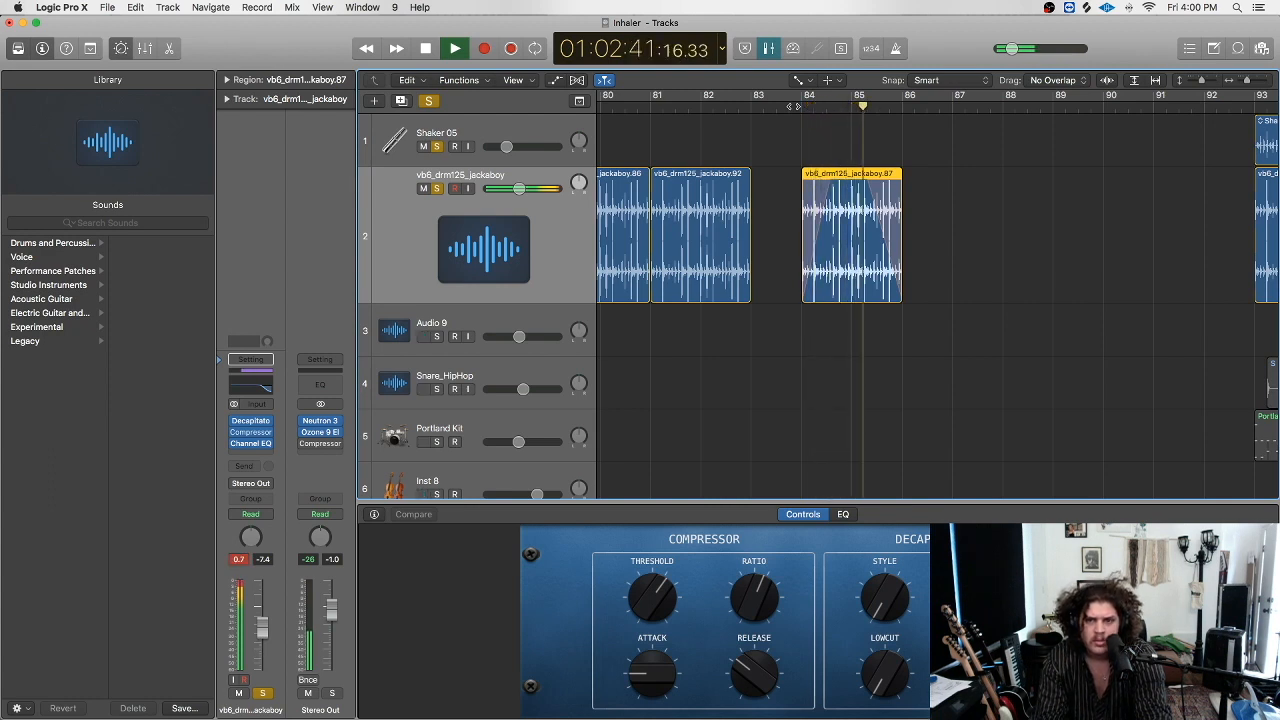
key("space")
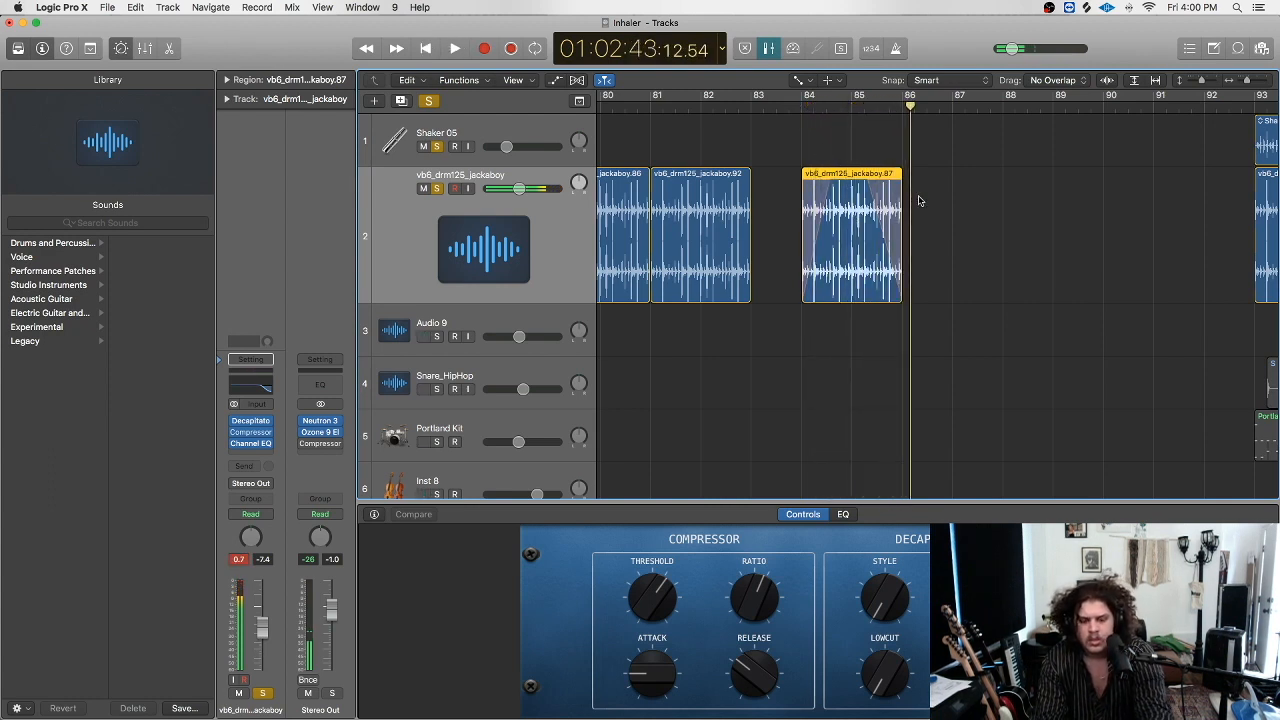
Slide region .87 back flush against region .92 and check the edit from bar 82.
key("super+z")
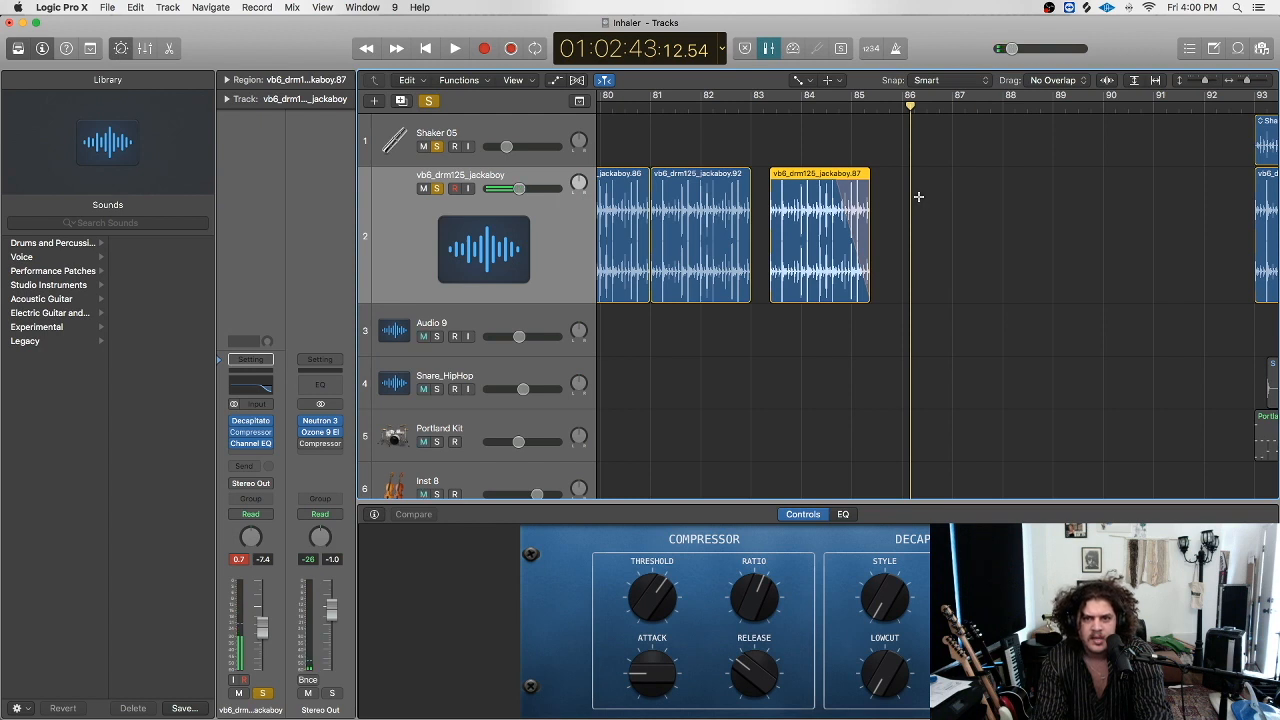
key("super+z")
key("super+z")
left_click(838, 202)
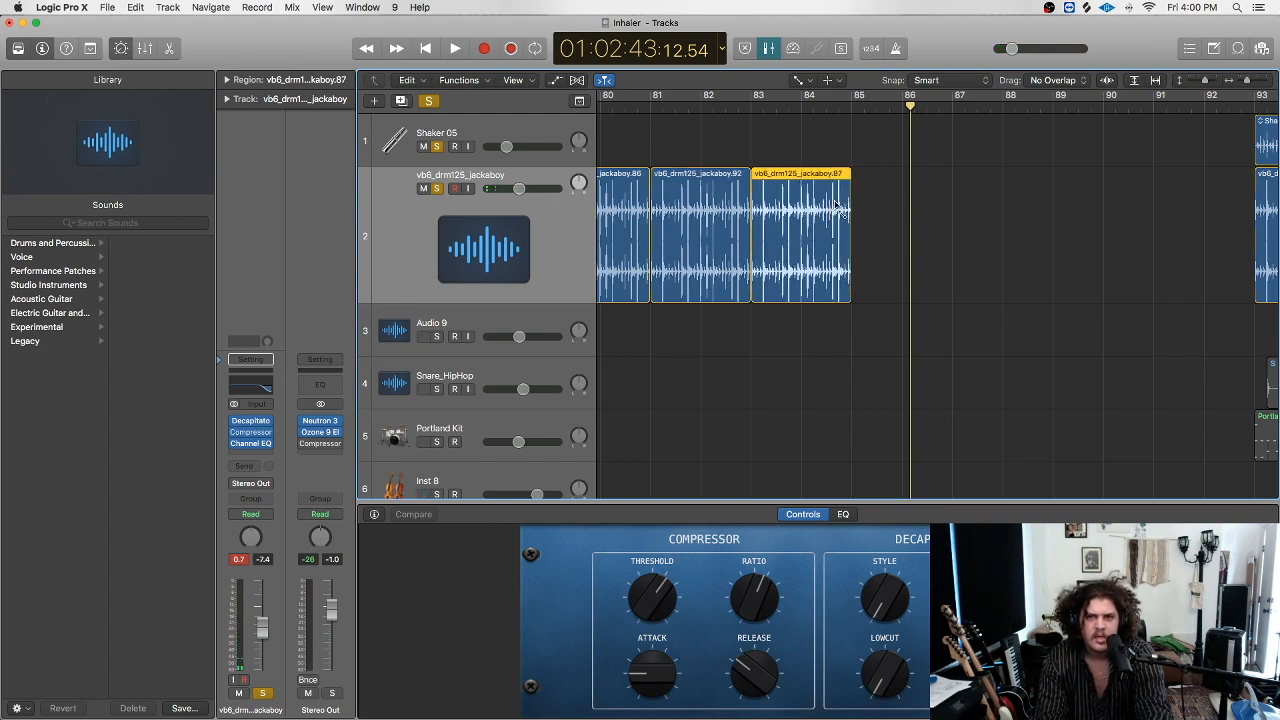
left_click(743, 100)
key("space")
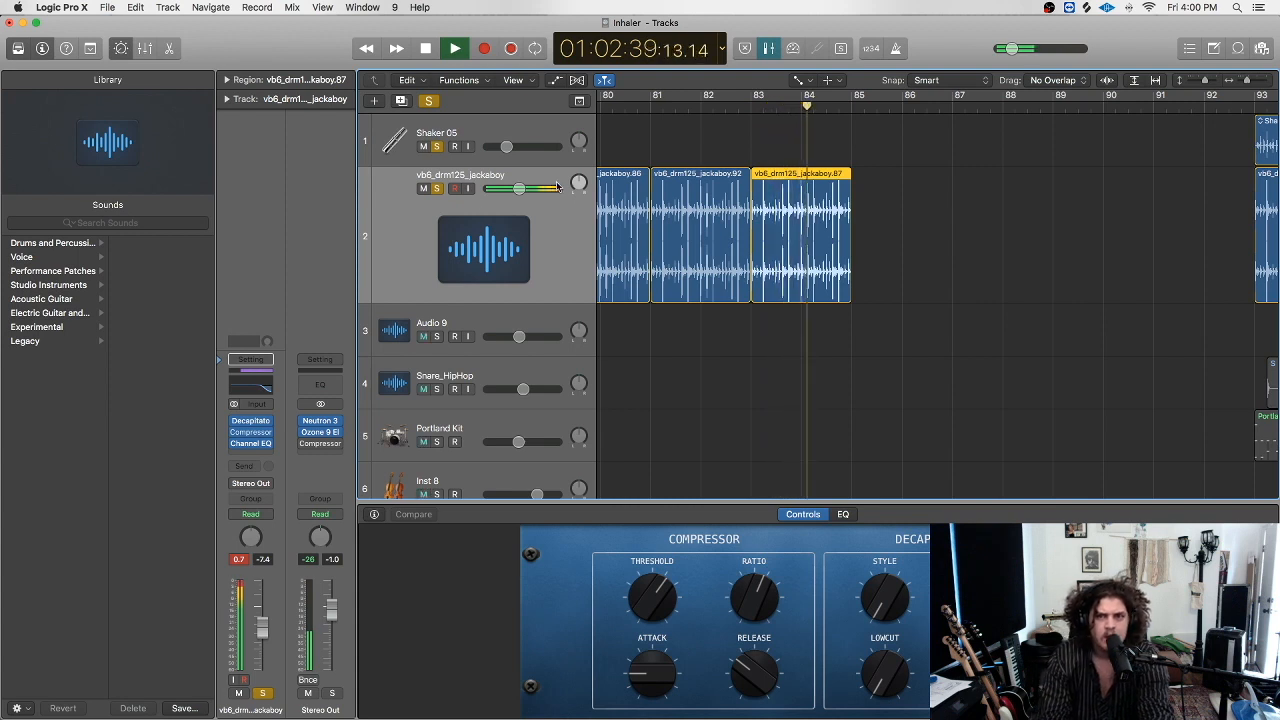
key("space")
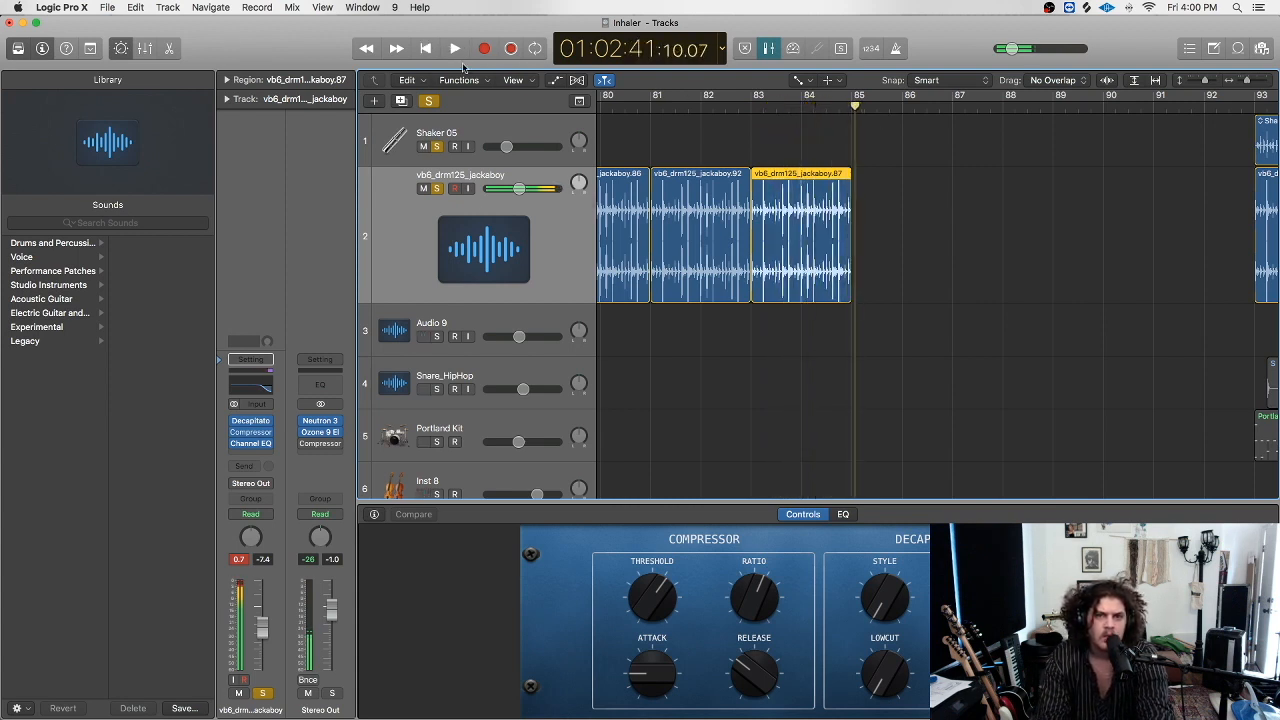
Turn off solo on all tracks and zoom out to see many more bars.
left_click(428, 101)
scroll(1000, 143, "right", 3)
left_click_drag(1247, 82, 1241, 82)
scroll(1039, 189, "left", 6)
scroll(1039, 190, "left", 5)
Return the playhead to the song start and zoom into bars 30–37.
left_click(622, 106)
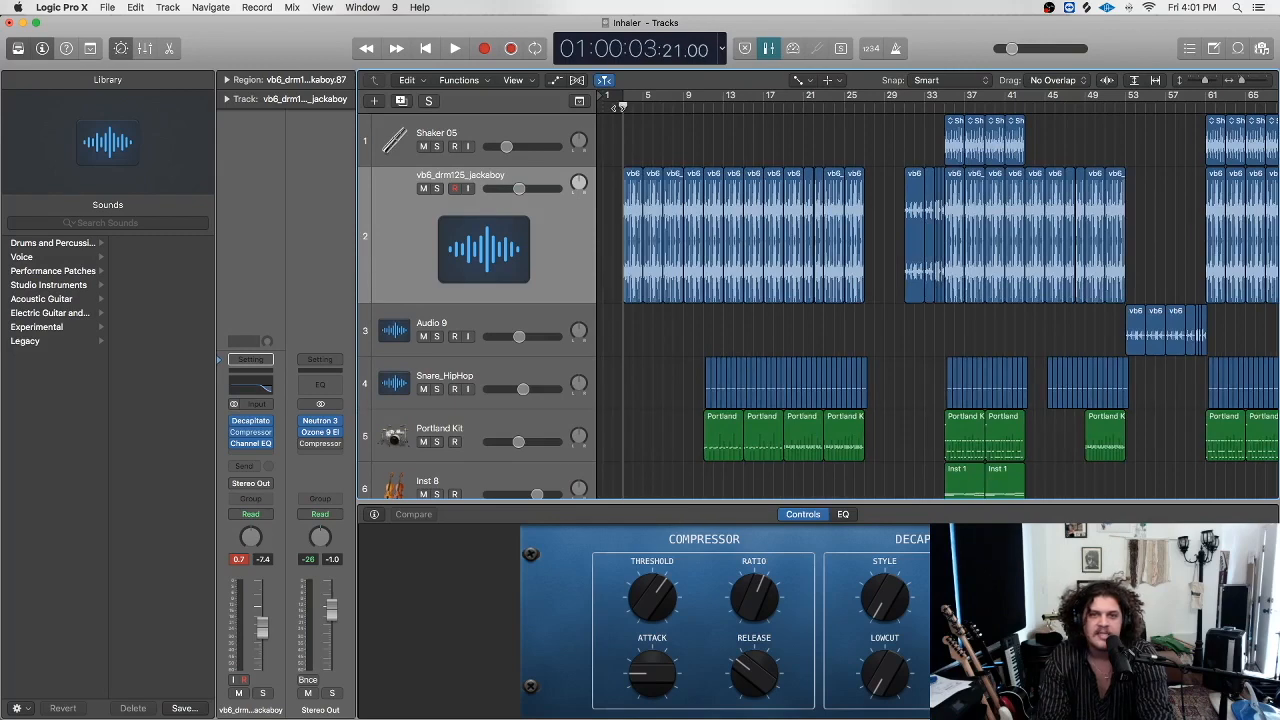
left_click_drag(622, 105, 624, 108)
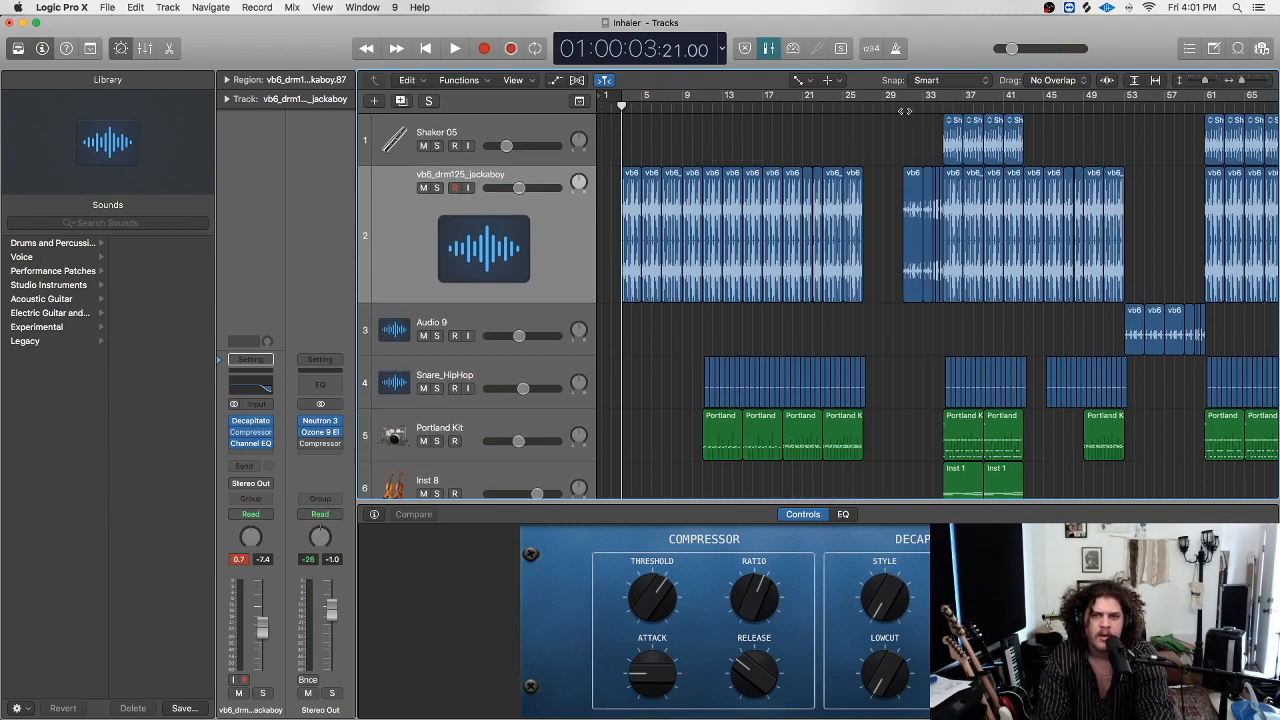
left_click_drag(1238, 82, 1250, 82)
scroll(1199, 124, "right", 5)
scroll(1173, 151, "right", 4)
scroll(1200, 122, "right", 6)
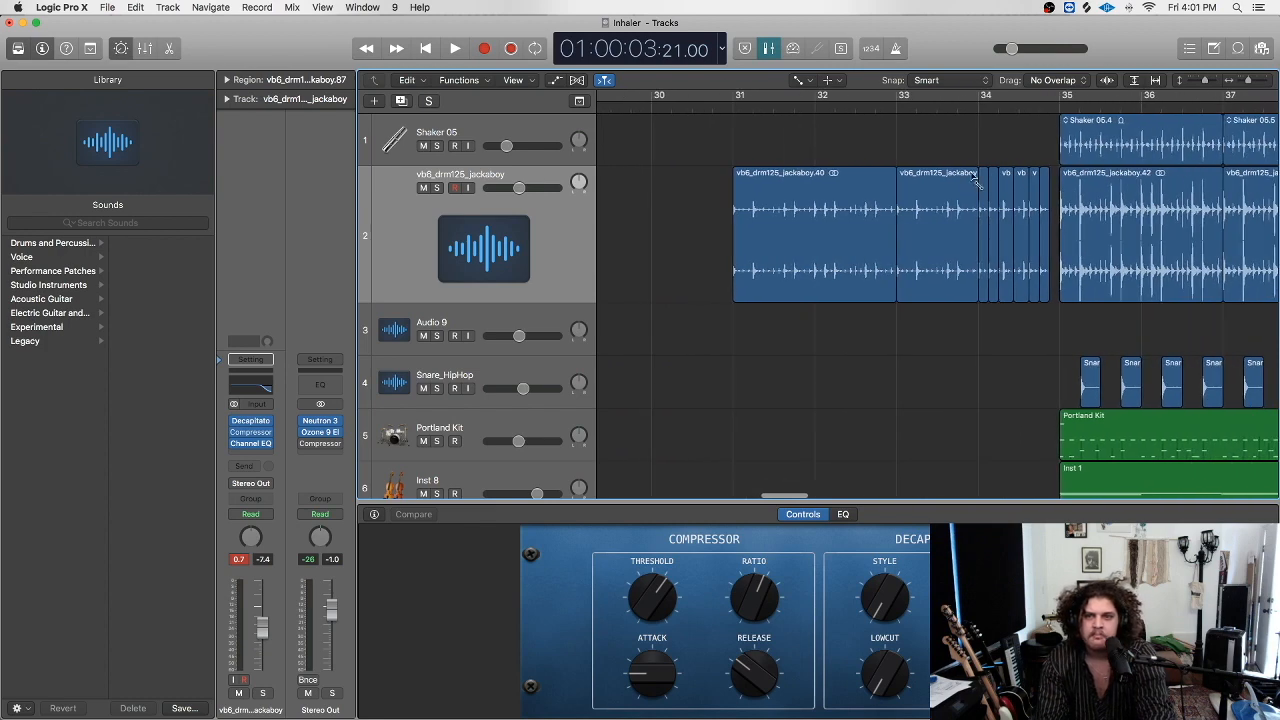
Select region jackaboy.40 with the pointer tool and play it briefly.
key("t")
key("t")
left_click(791, 200)
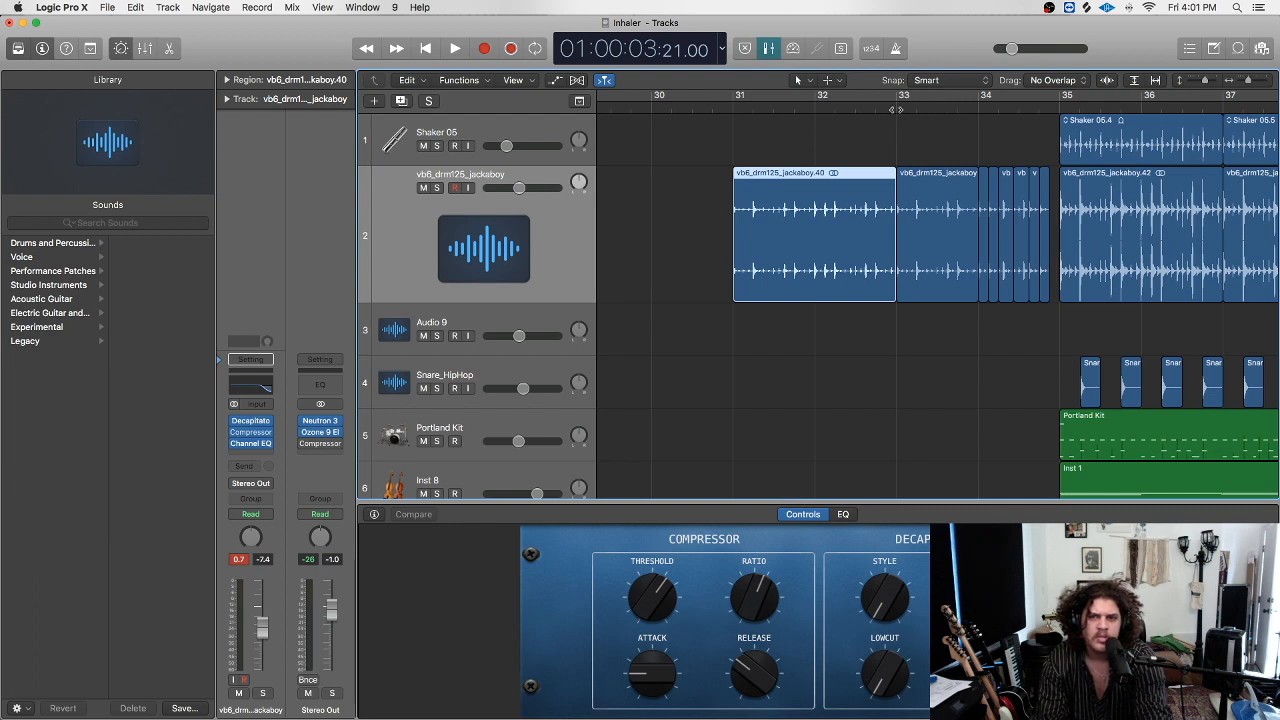
key("space")
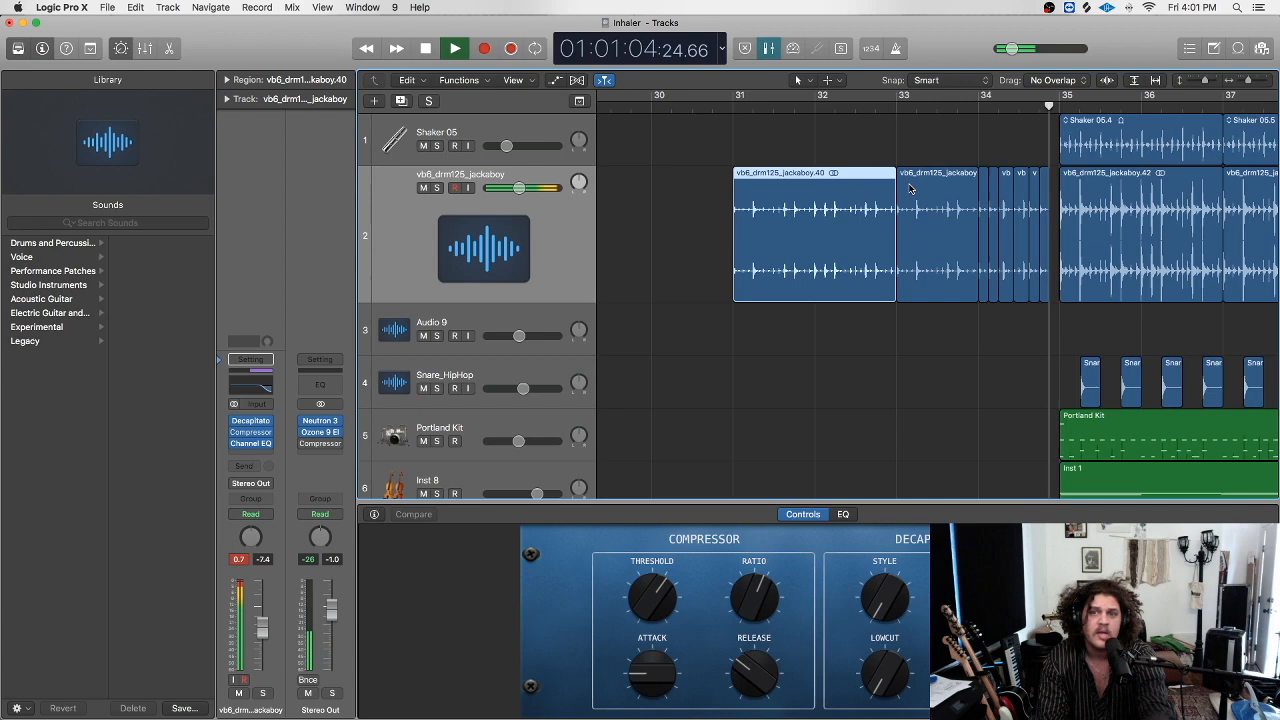
key("space")
Set a cycle over bars 33–34 and split region jackaboy.44 just after bar 33.
left_click_drag(1250, 83, 1252, 83)
scroll(938, 202, "right", 3)
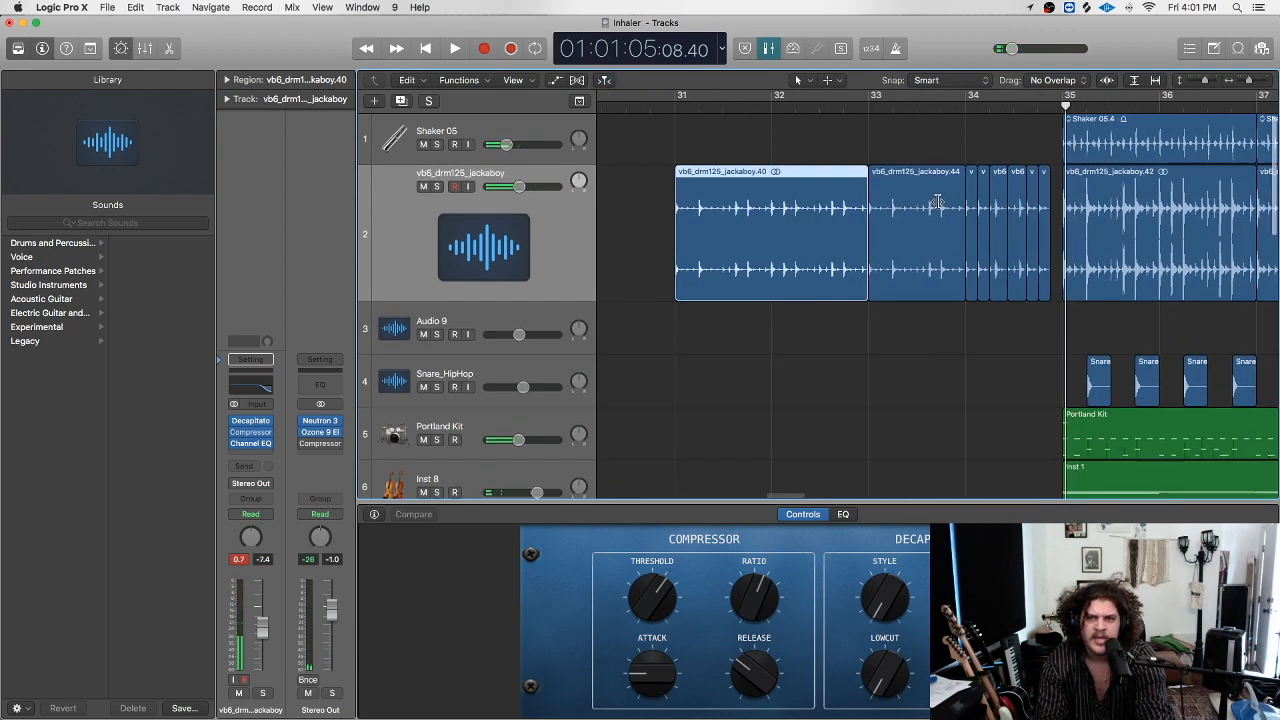
left_click(890, 220)
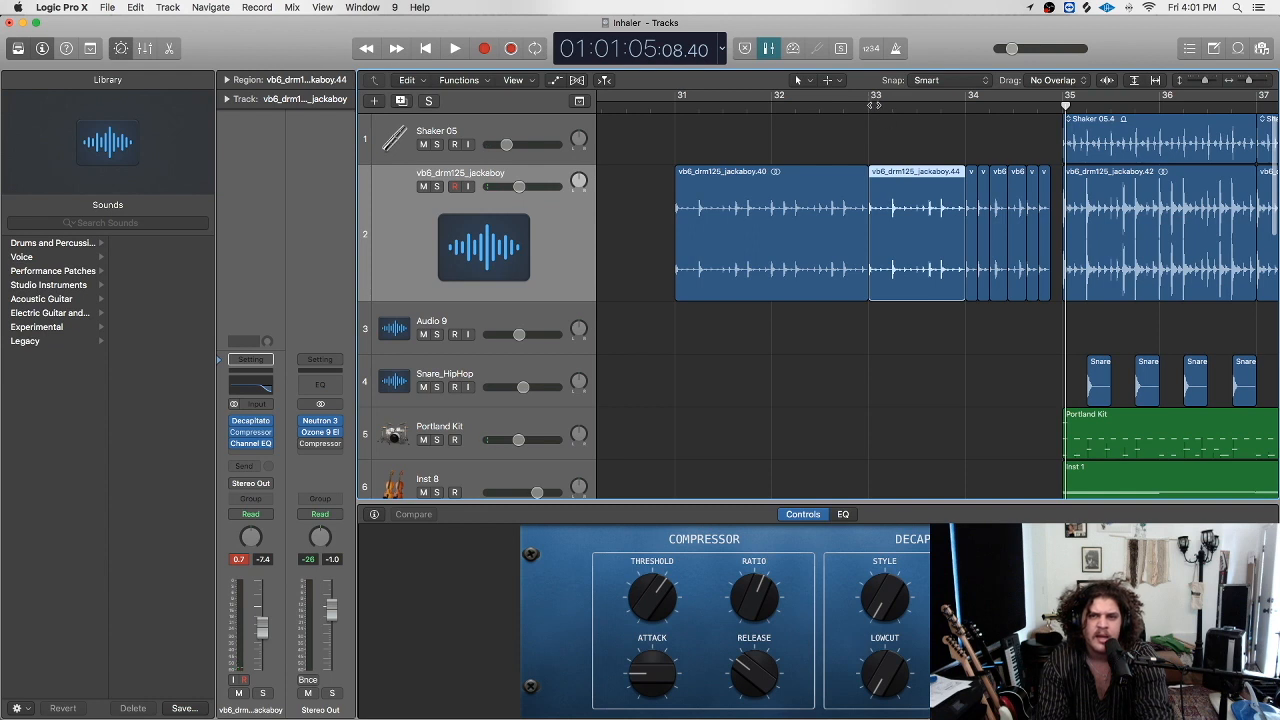
left_click_drag(870, 98, 972, 105)
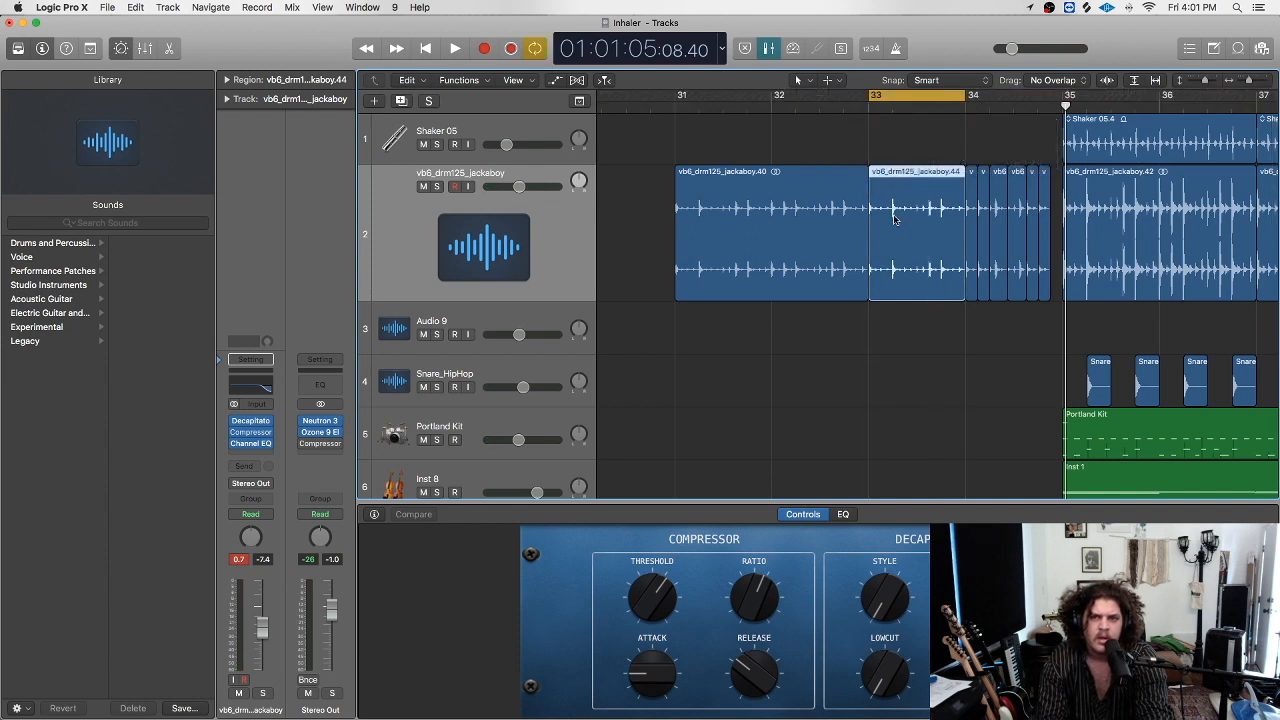
left_click(894, 110)
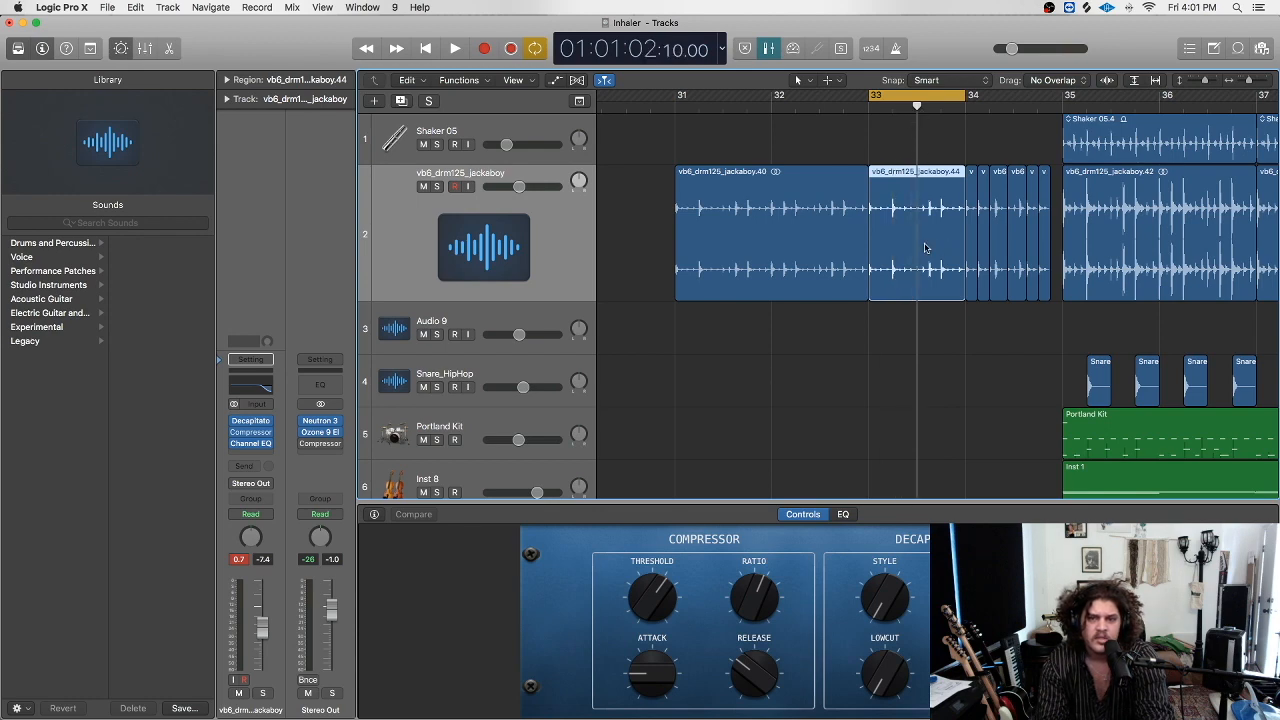
key("super+t")
Split region .109, shift a piece one beat earlier, copy small region .50 earlier, and play the loop.
scroll(934, 214, "down", 3)
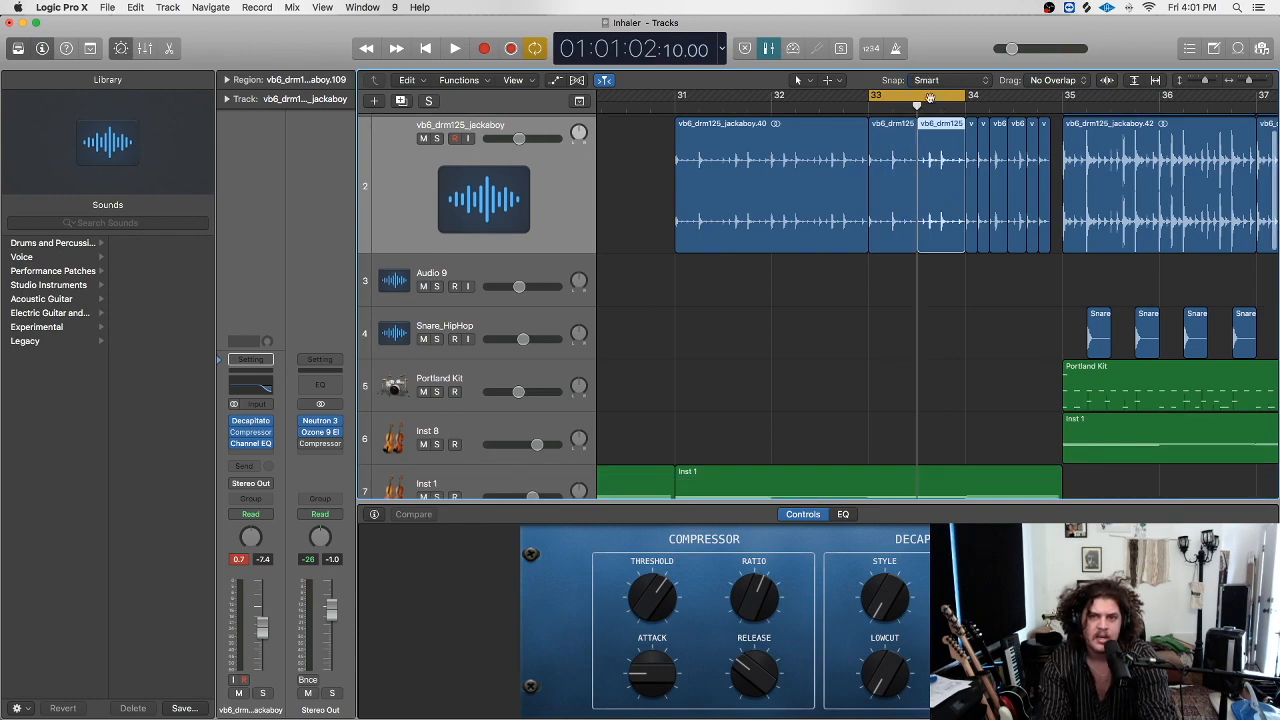
left_click_drag(934, 107, 941, 107)
key("super+t")
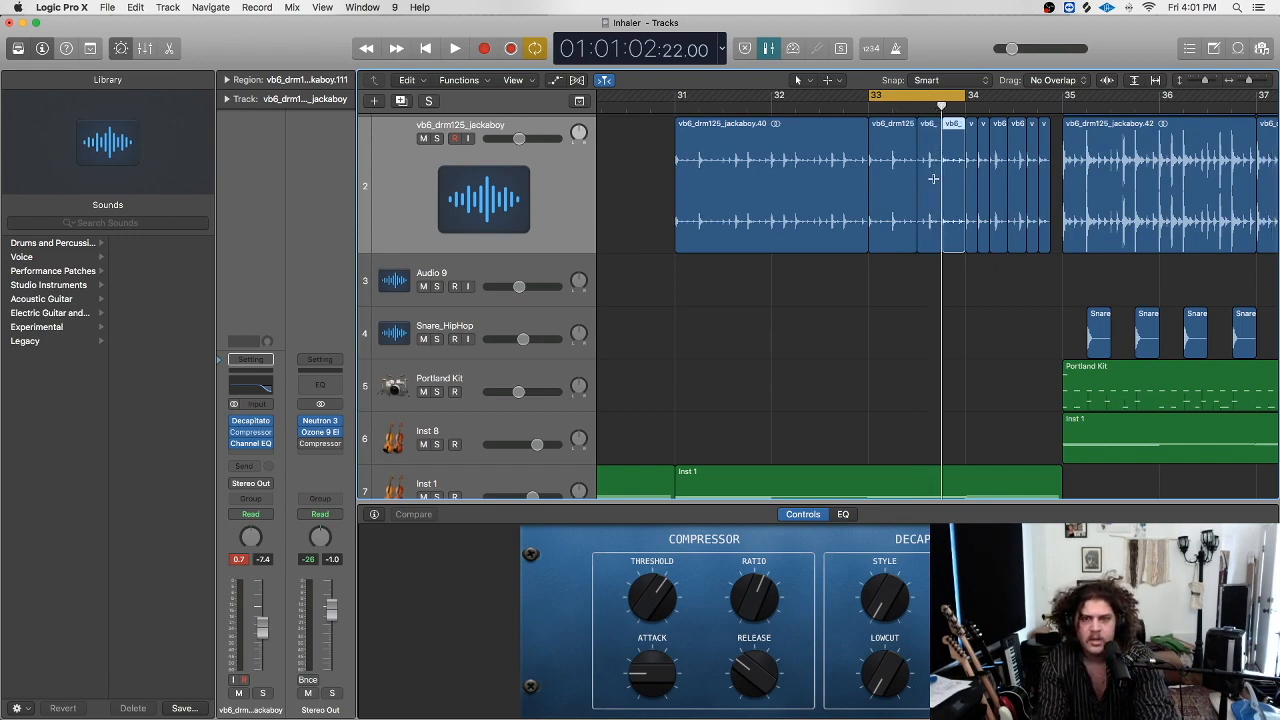
left_click_drag(957, 163, 933, 163)
left_click(903, 163)
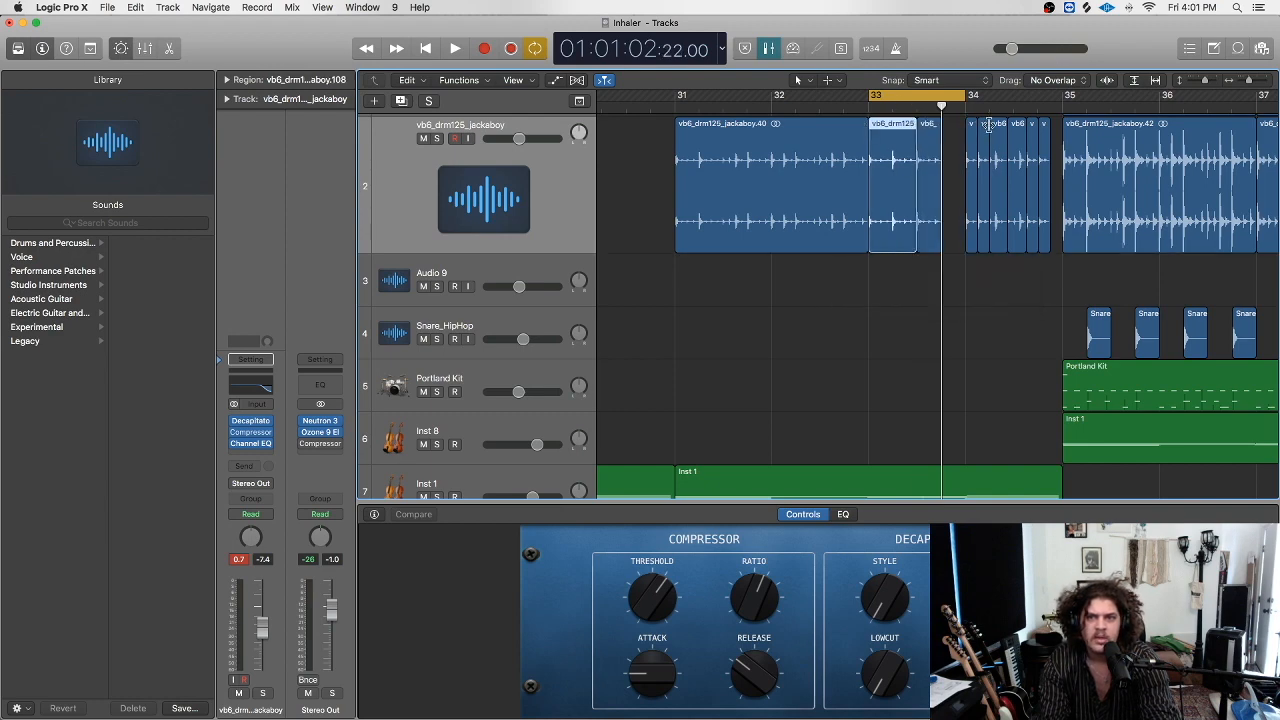
left_click(998, 154)
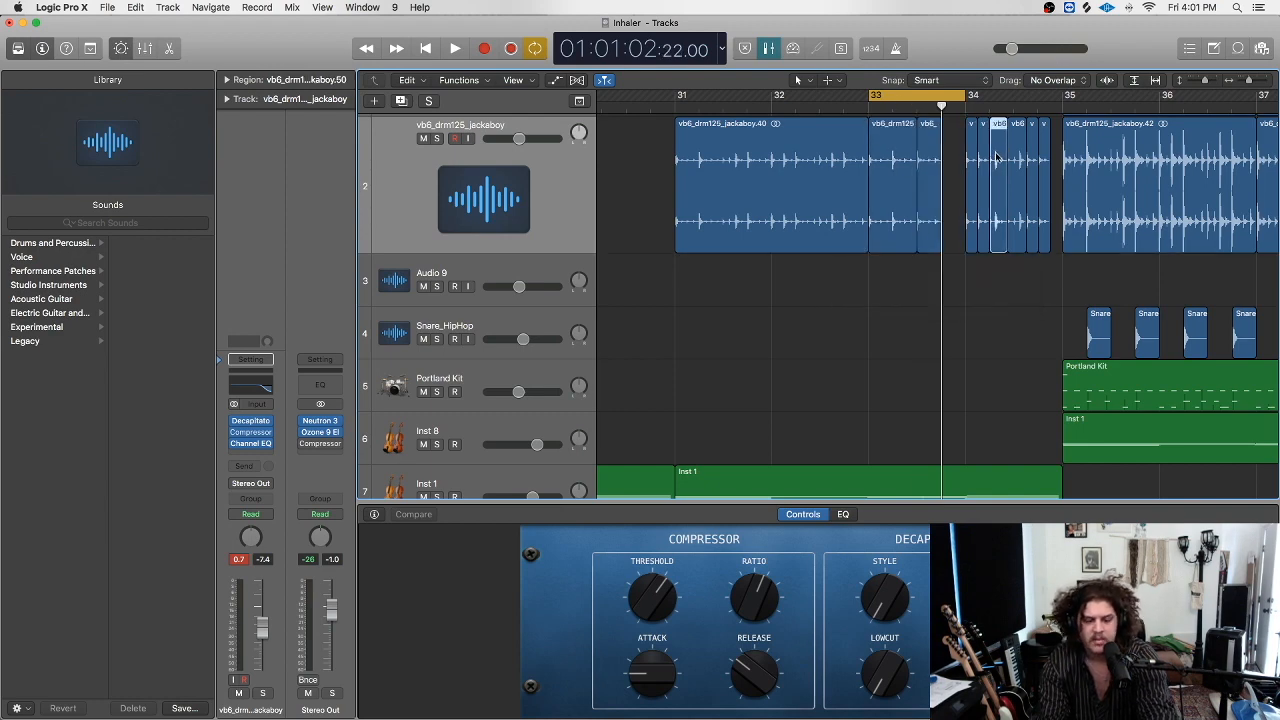
left_click_drag(997, 155, 901, 176)
key("space")
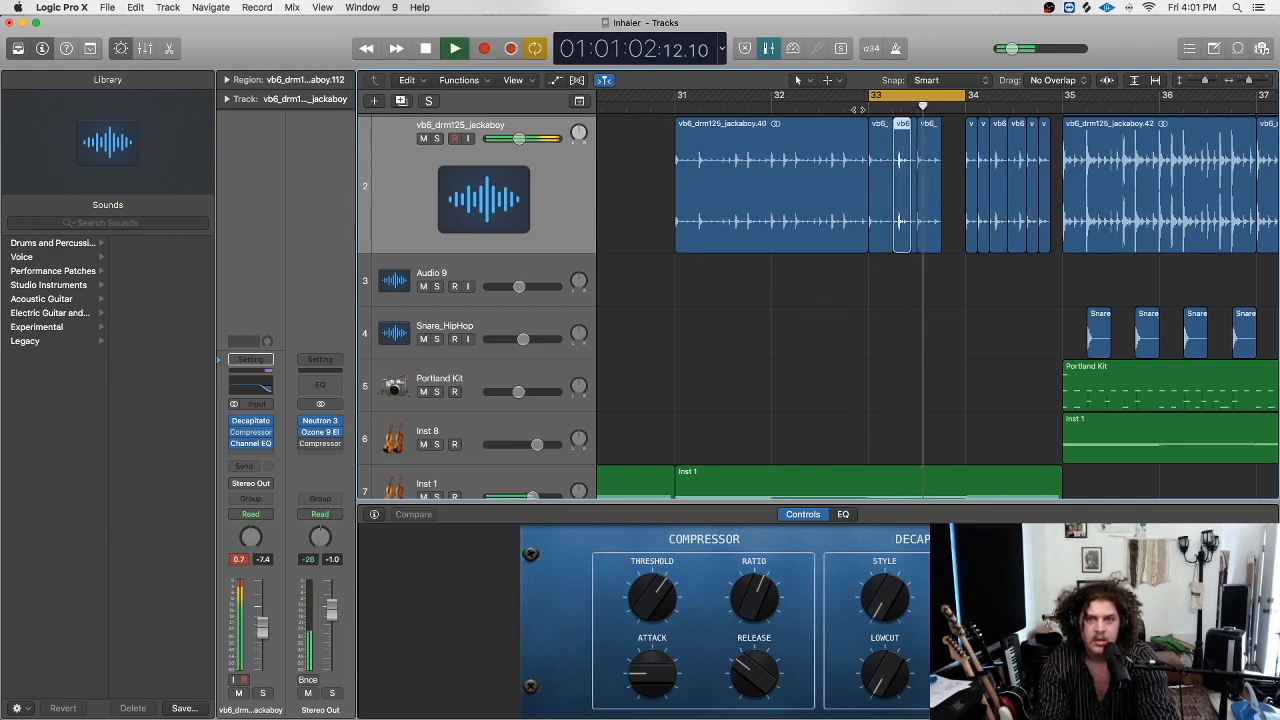
key("space")
Undo the copy, then split the bar-33 region twice, shifting each new piece earlier.
key("super+z")
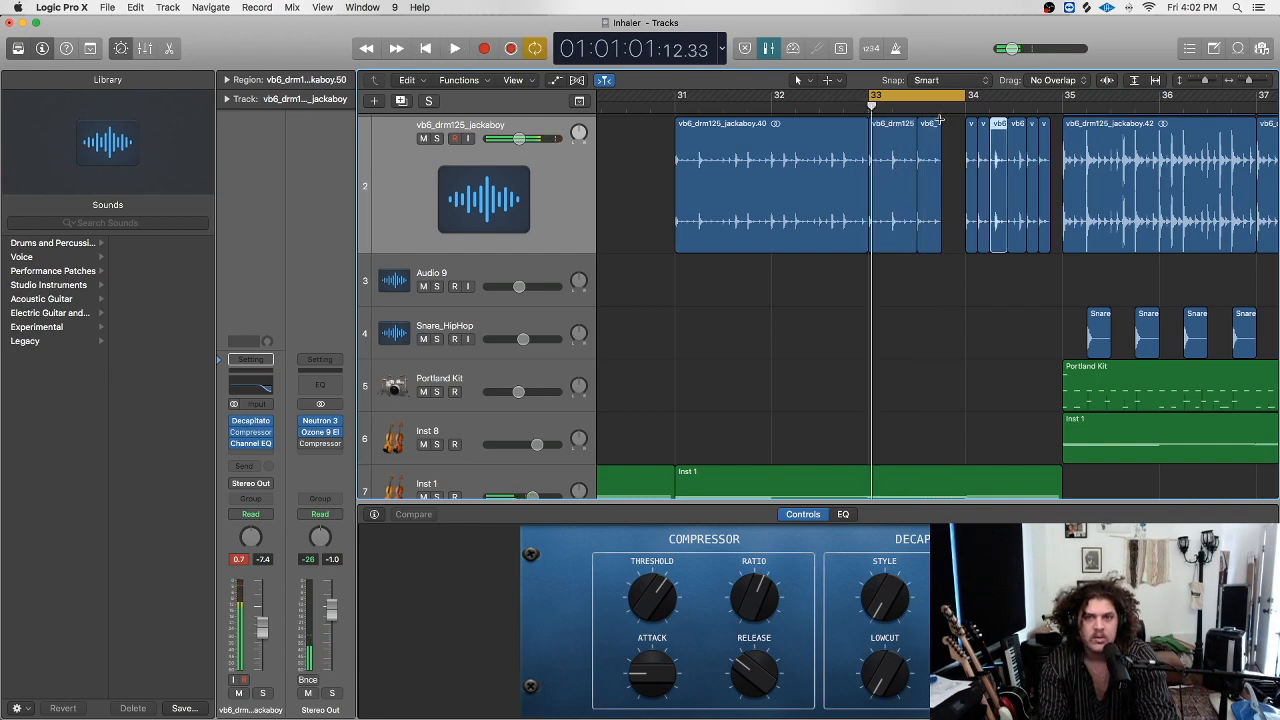
key("super+z")
left_click(1020, 170)
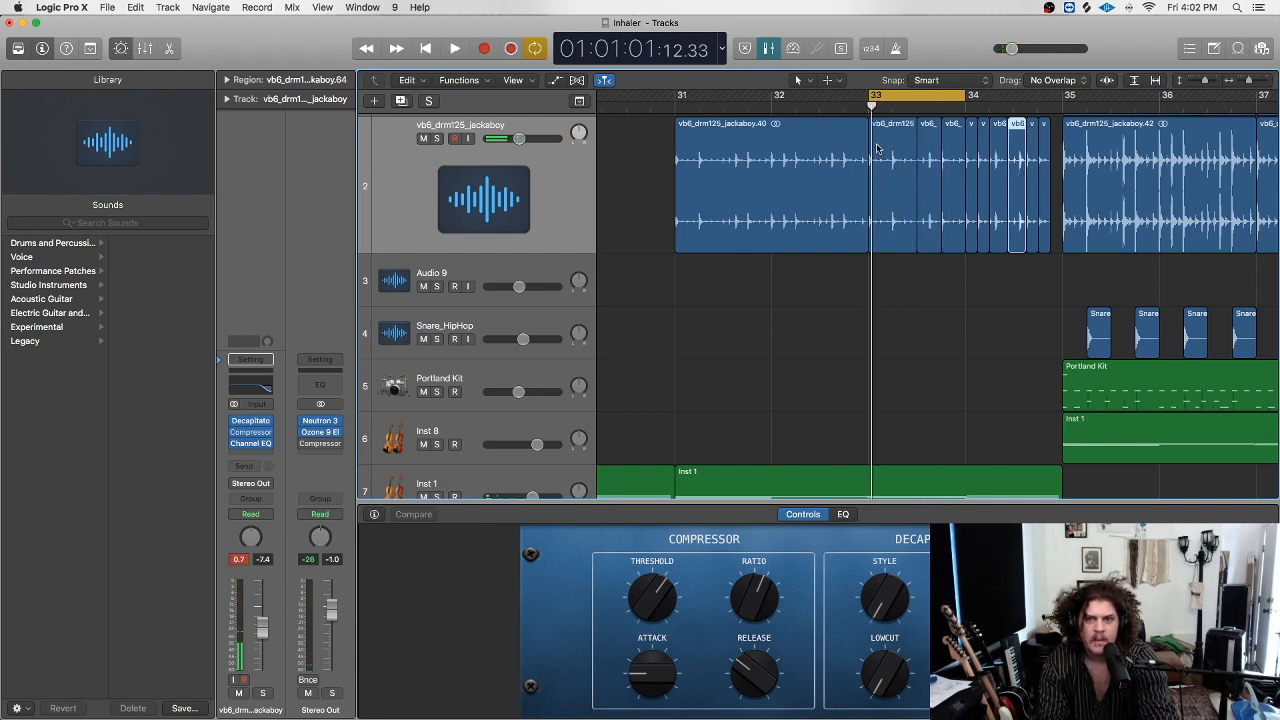
left_click(893, 106)
left_click(898, 147)
key("super+t")
mouse_move(907, 151)
left_mouse_down()
mouse_move(881, 151)
mouse_move(920, 154)
mouse_move(907, 154)
left_mouse_up()
left_click_drag(891, 105, 904, 106)
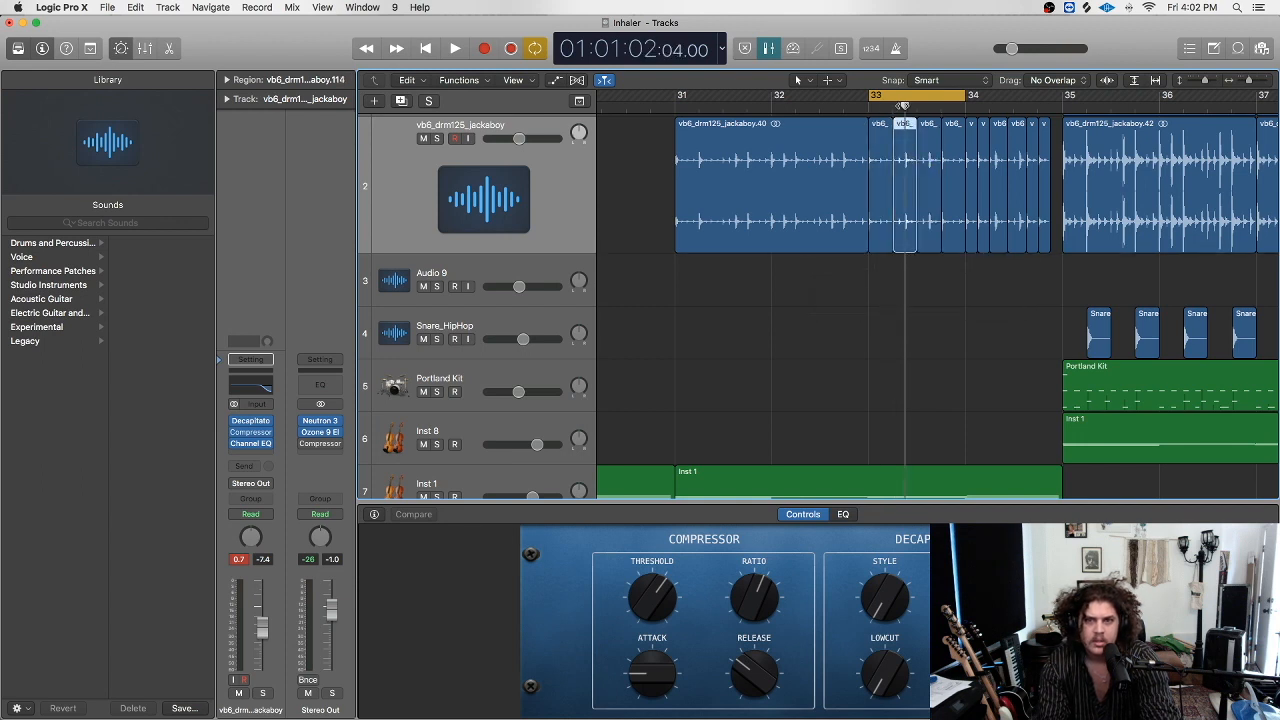
key("super+t")
left_click_drag(910, 168, 896, 167)
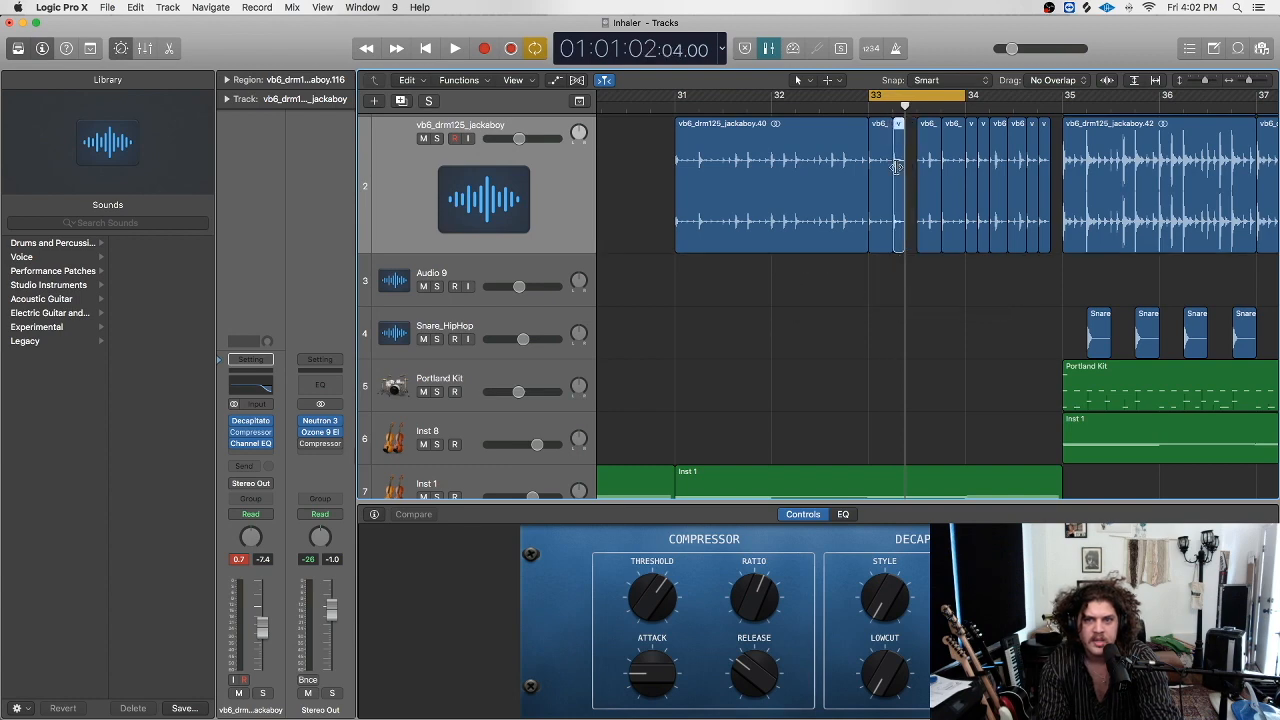
Split the region at bar 33.3, copy its right piece to bar 33.2, and play with looping off.
left_click_drag(940, 108, 929, 107)
left_click(936, 138)
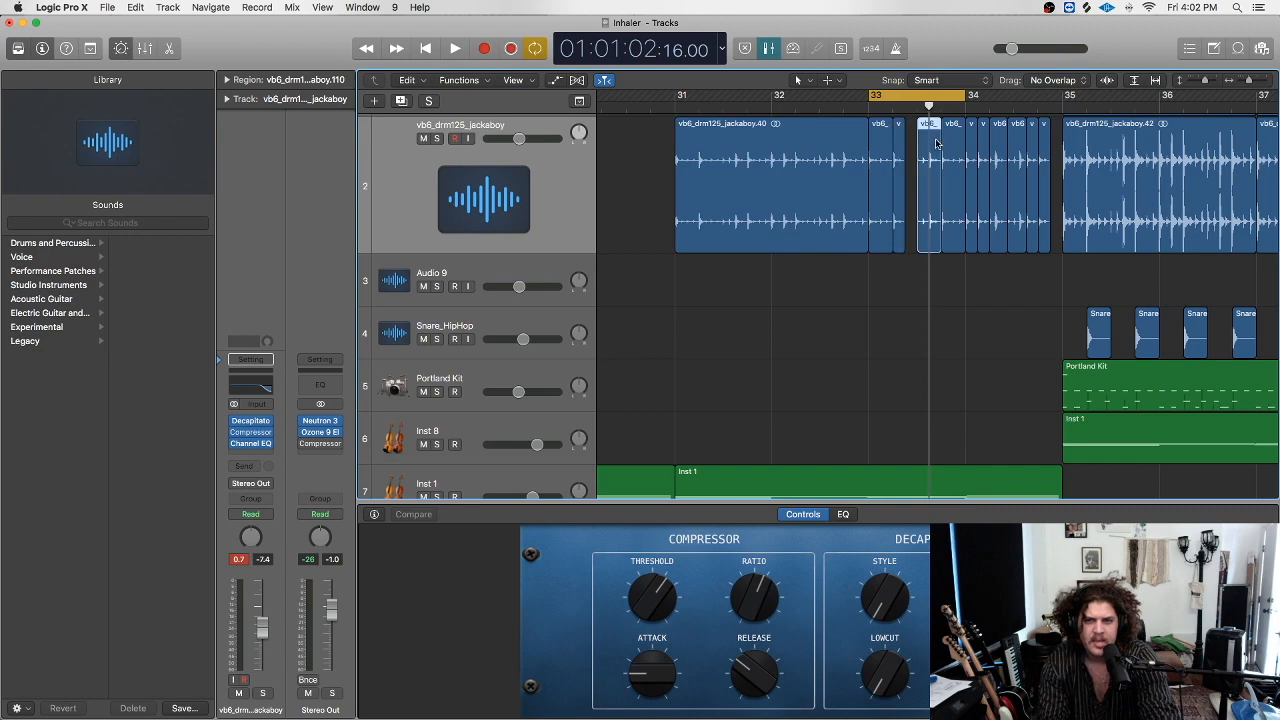
key("super+t")
left_click_drag(936, 146, 913, 152)
left_click(823, 105)
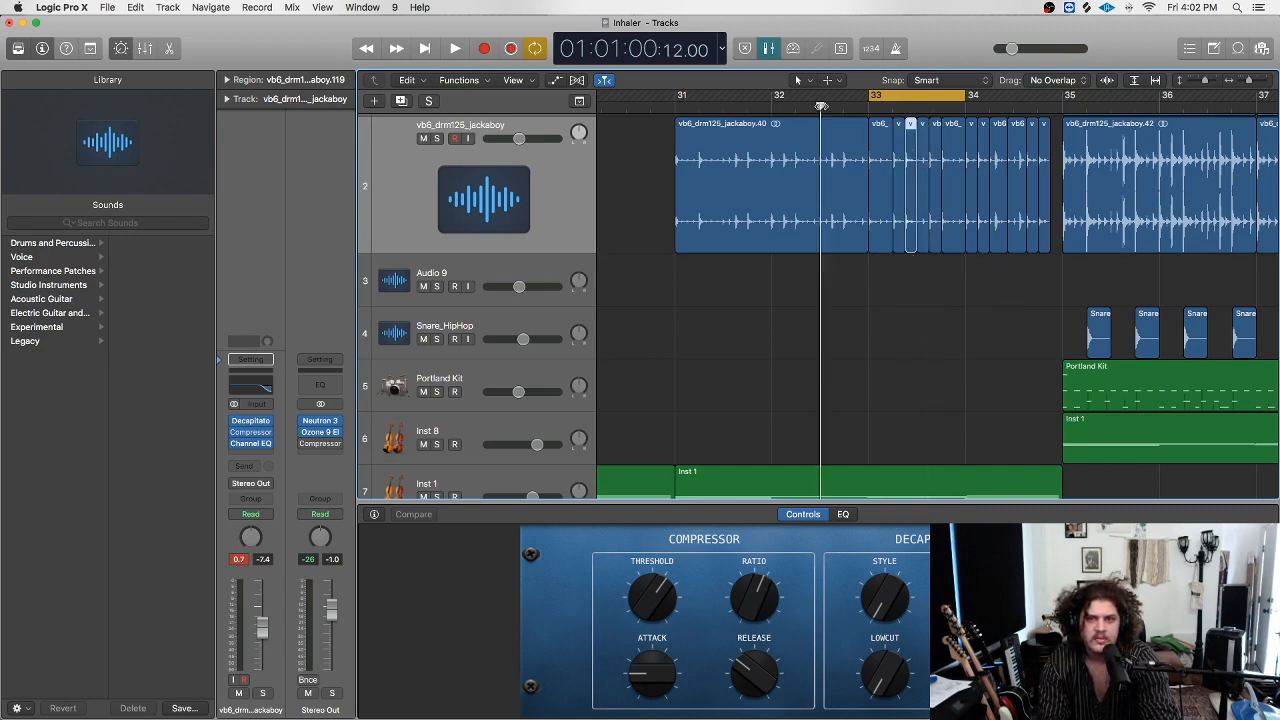
key("space")
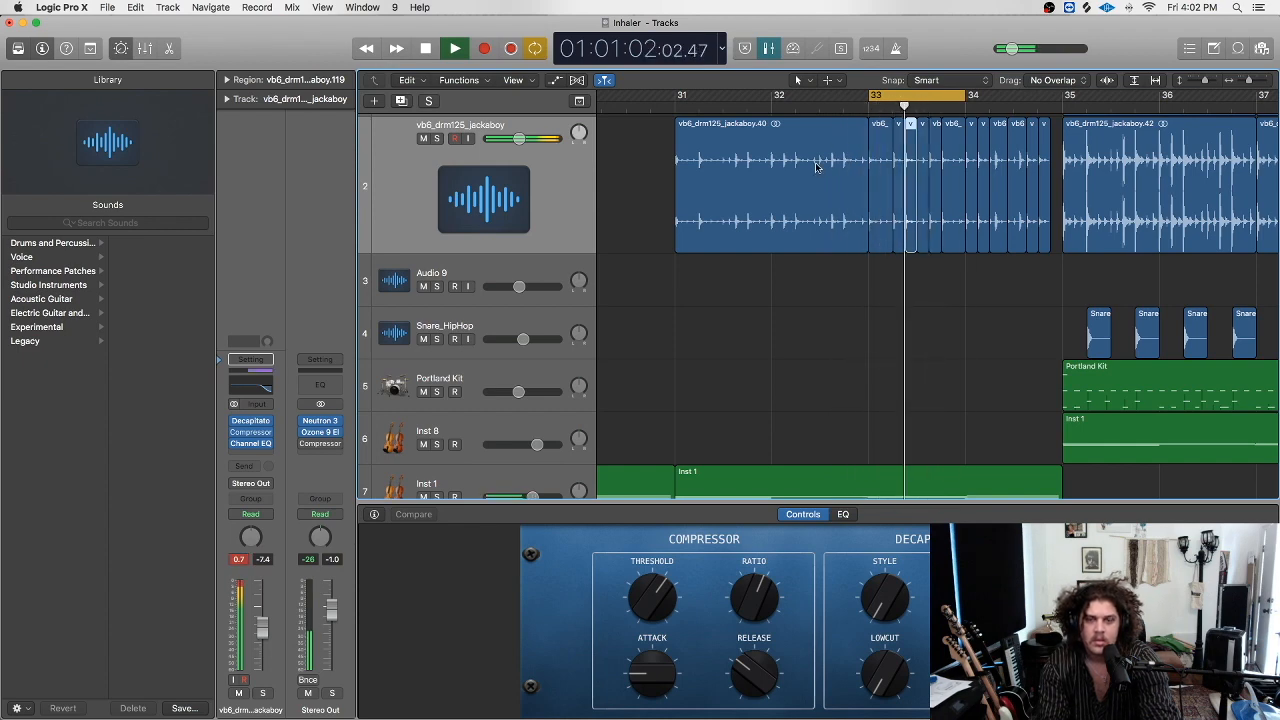
key("c")
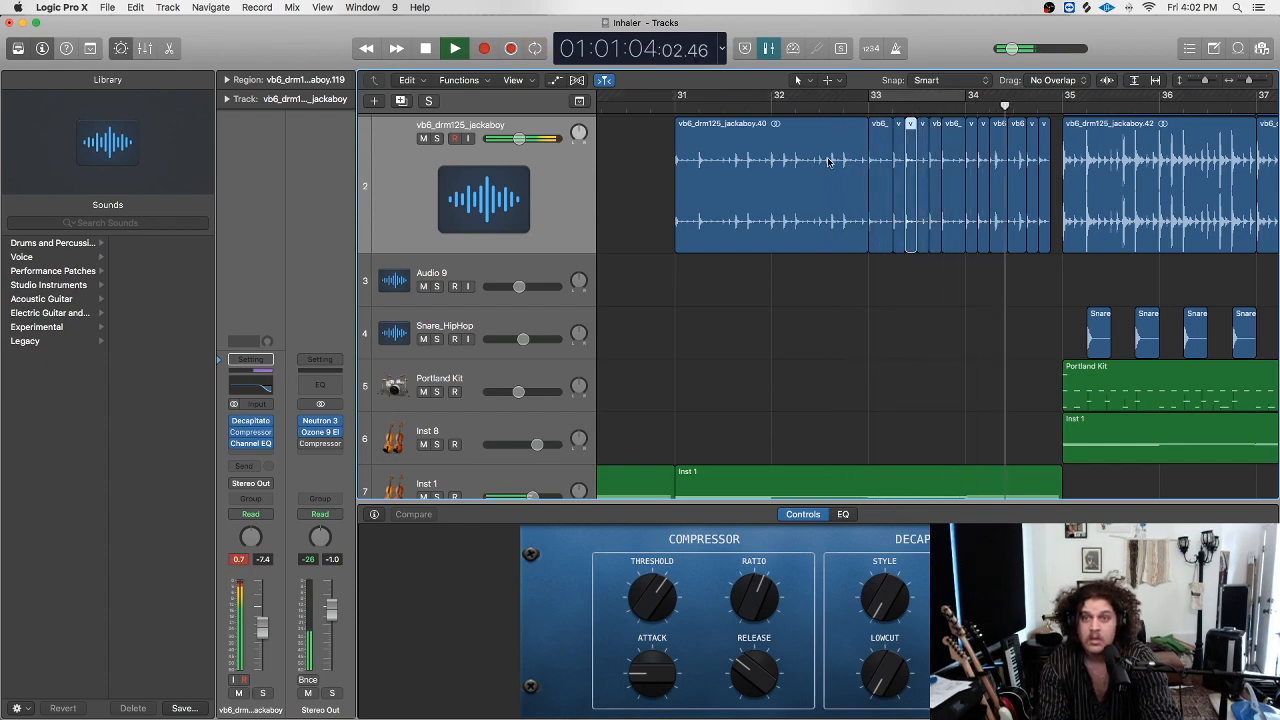
key("space")
Undo two cuts to rejoin the slices and replay from just before bar 33.
key("super+z")
key("super+z")
key("super+z")
key("super+z")
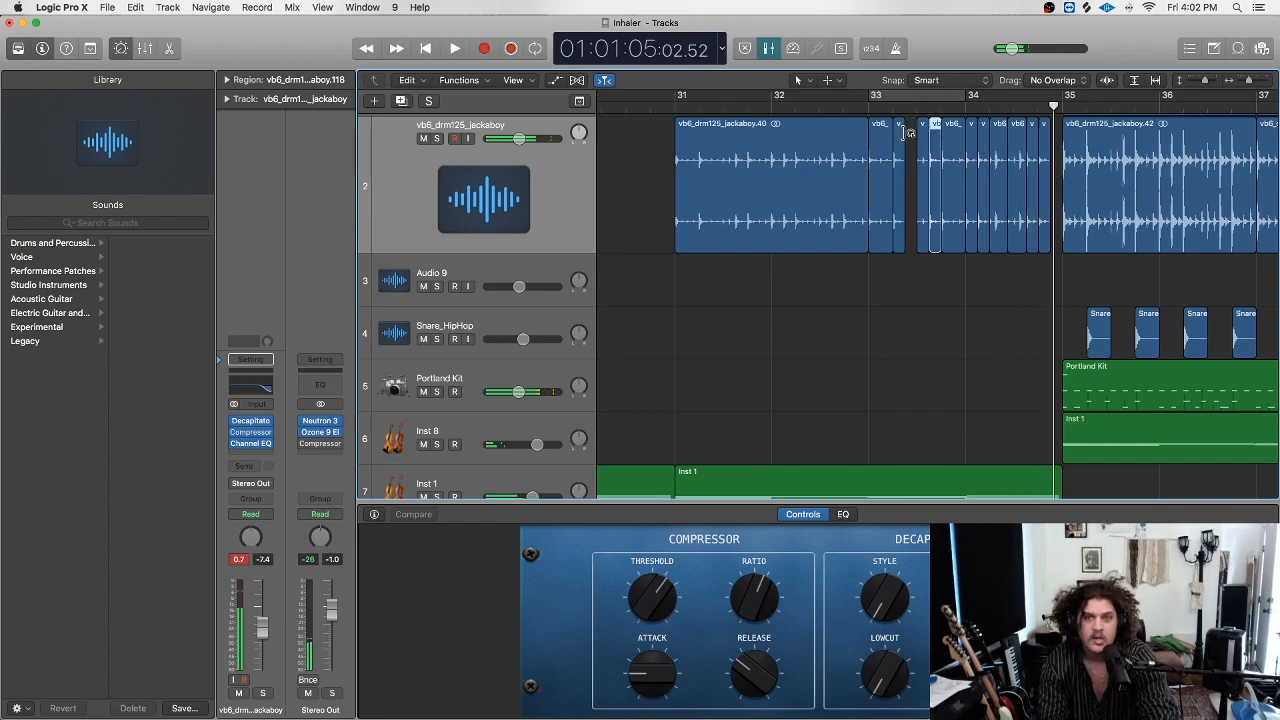
key("super+z")
key("super+z")
key("super+z")
key("super+z")
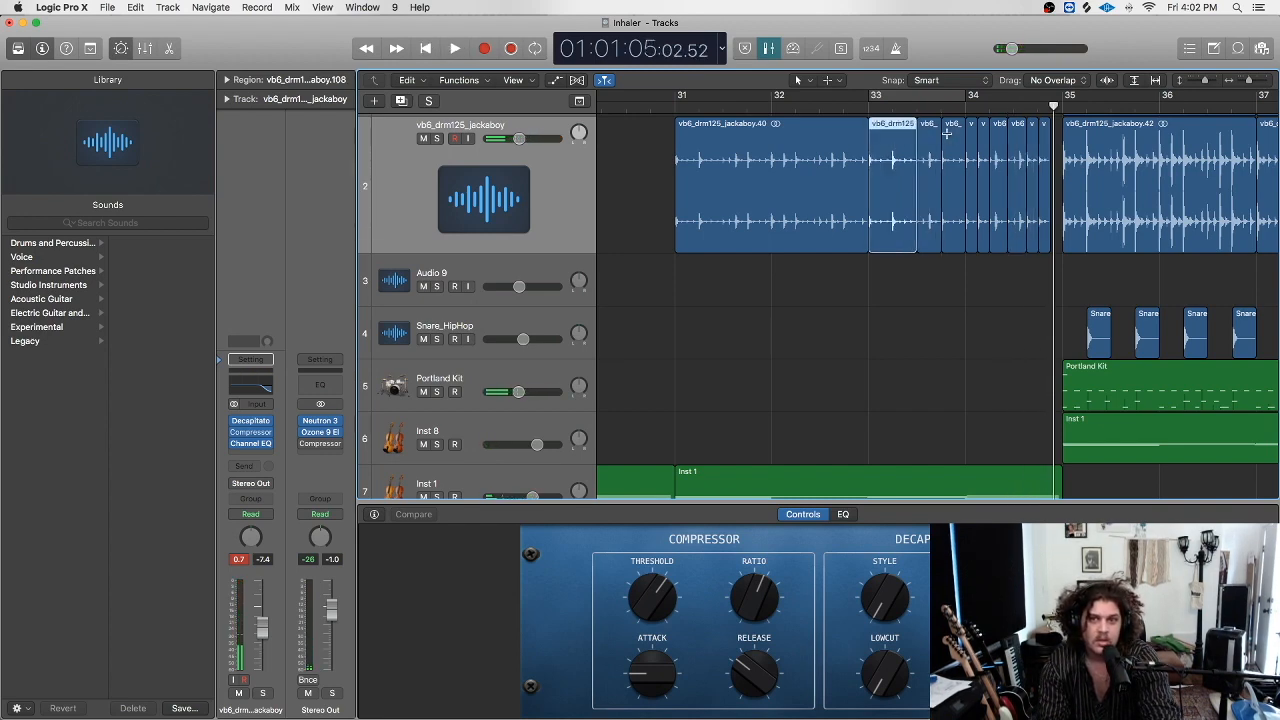
left_click(853, 109)
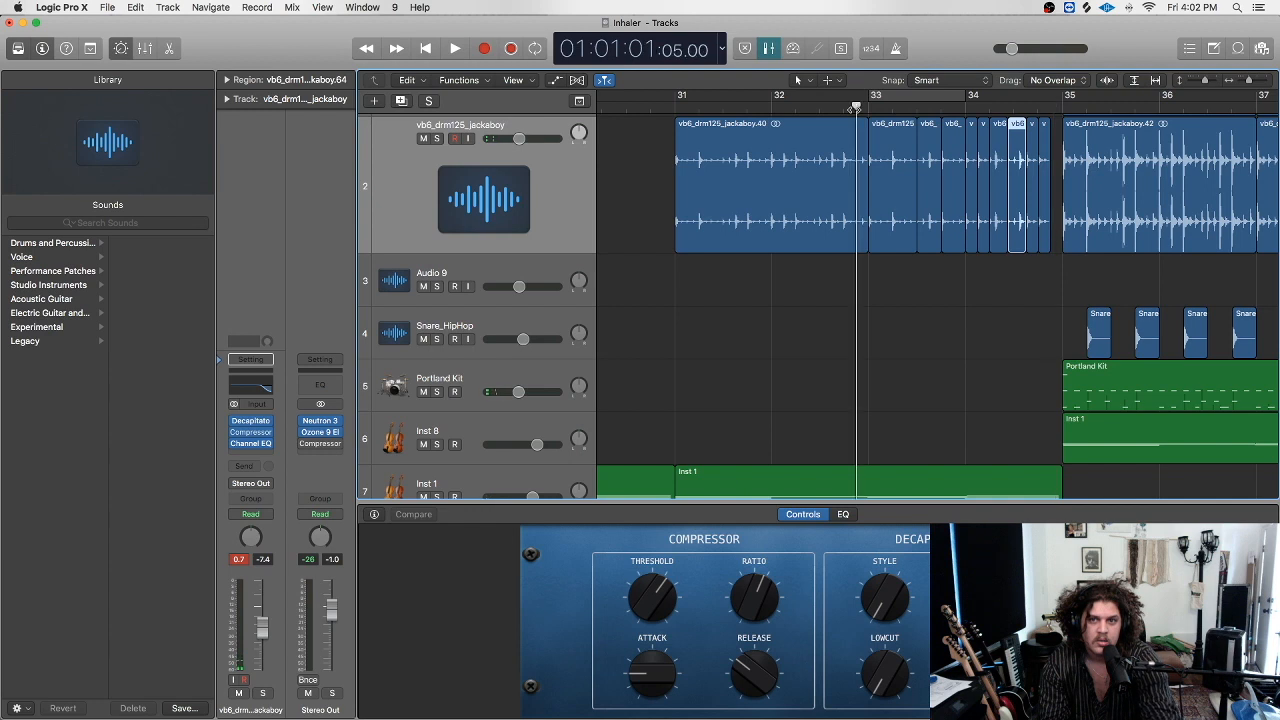
key("space")
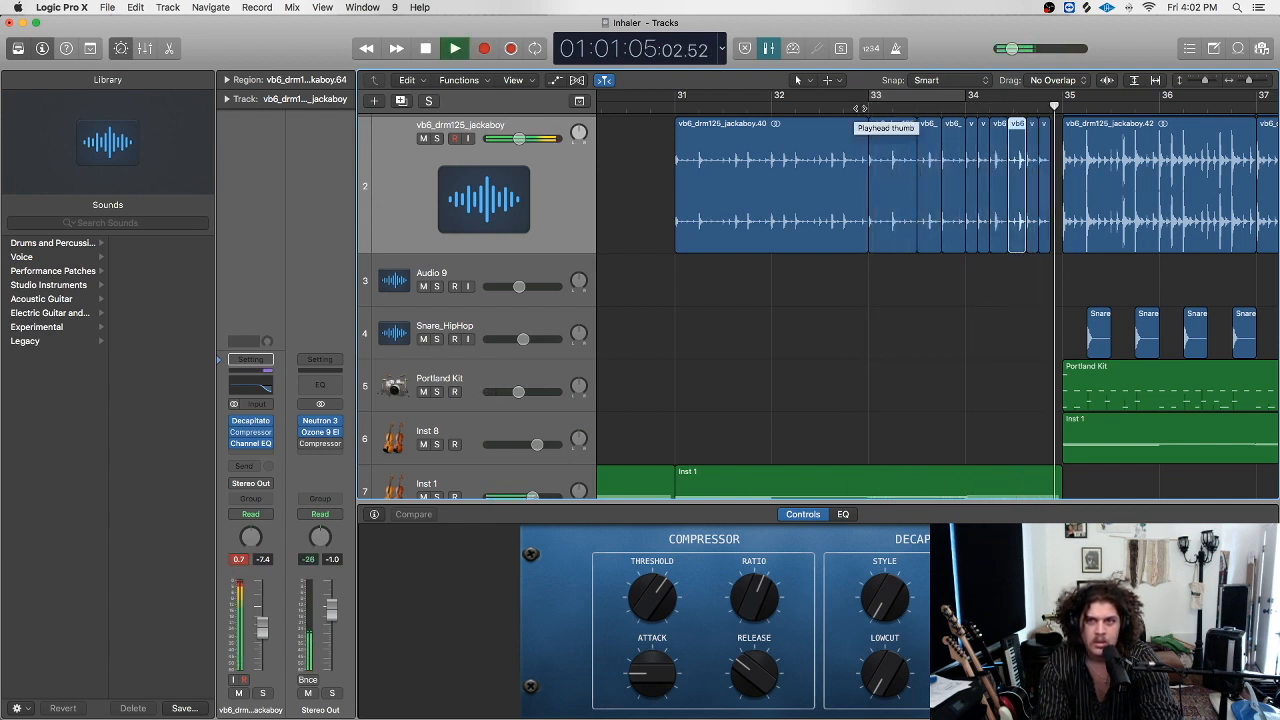
key("space")
Loop bar 34 and play it with the jackaboy drum track soloed, dismissing the overload alert.
left_click_drag(944, 96, 1062, 96)
left_click_drag(944, 96, 966, 96)
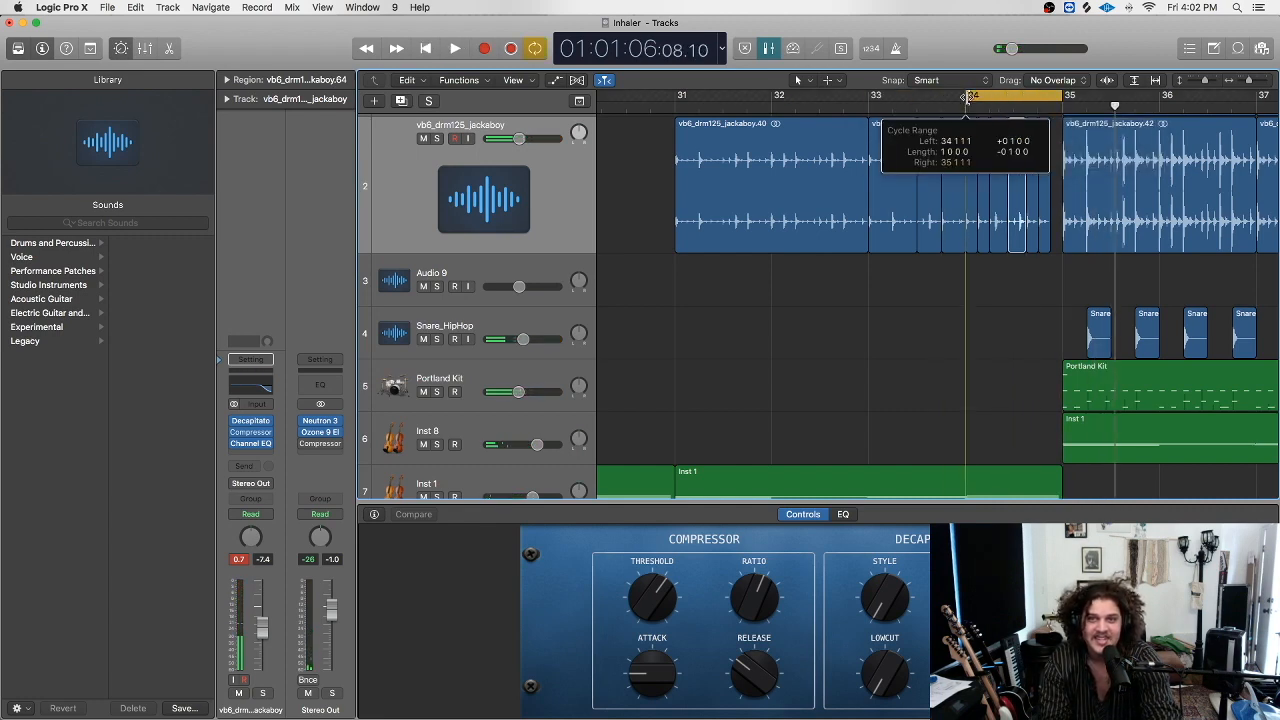
key("space")
left_click(437, 139)
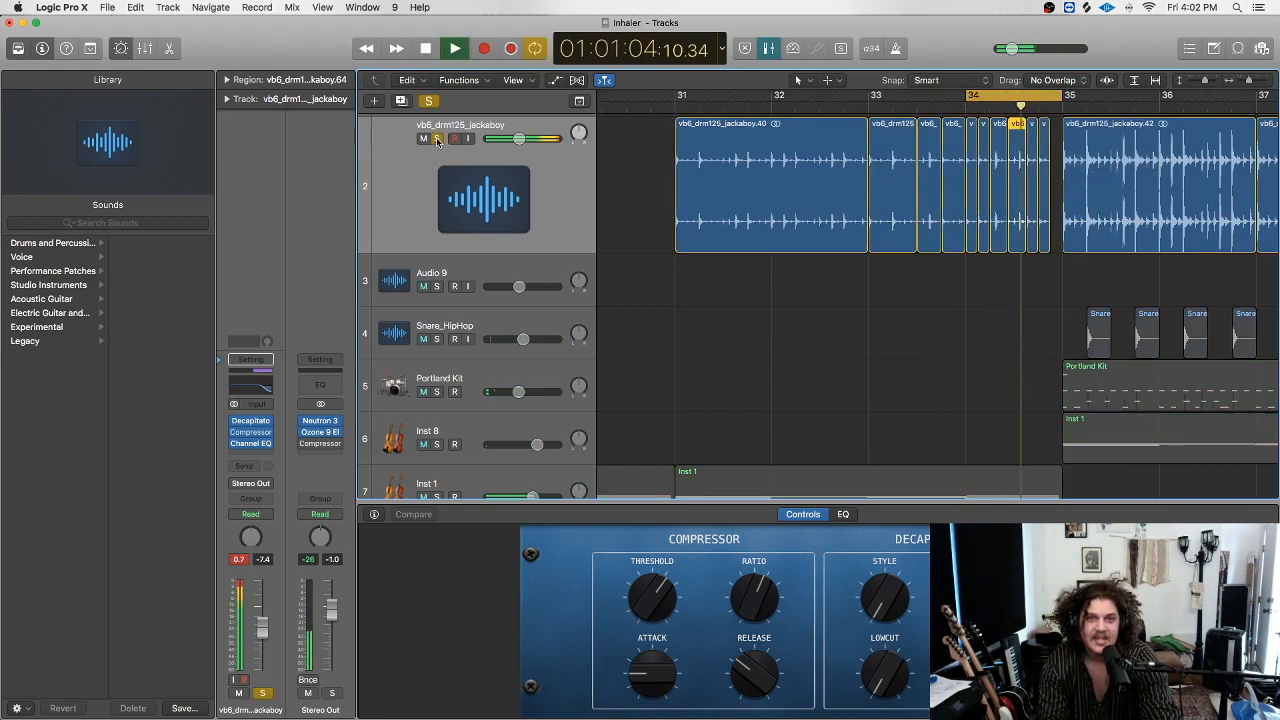
left_click(756, 271)
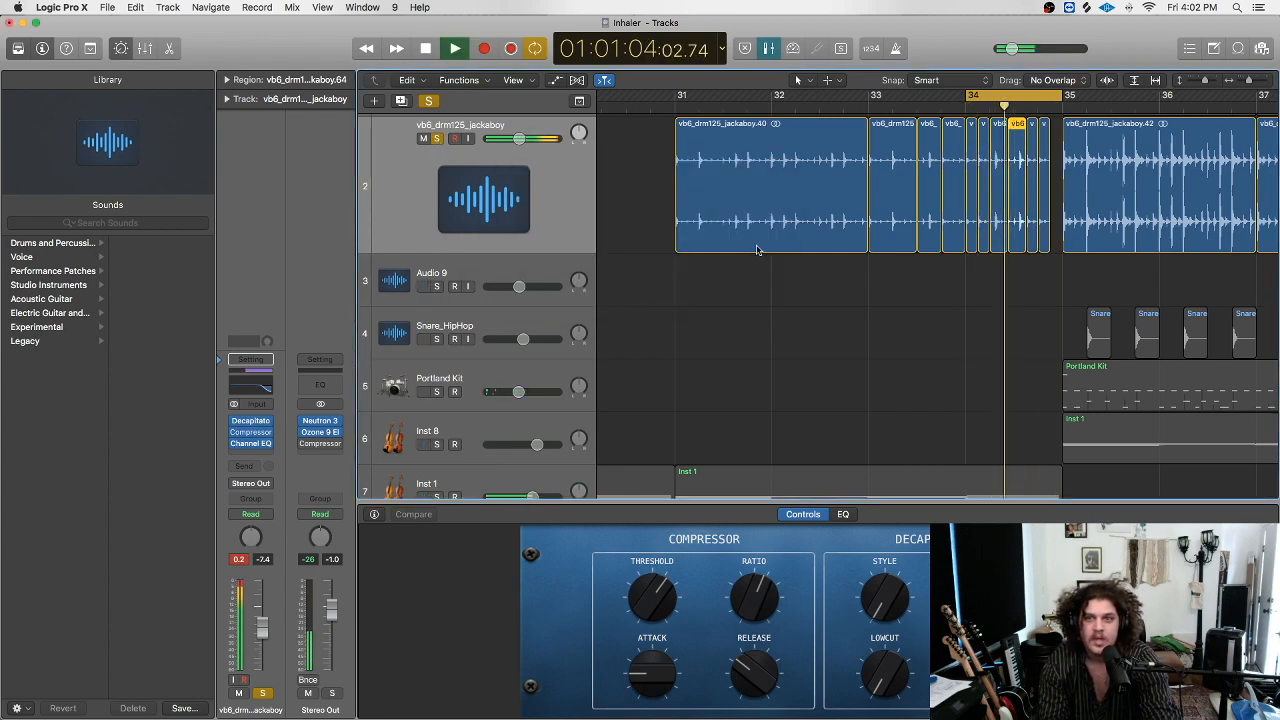
key("space")
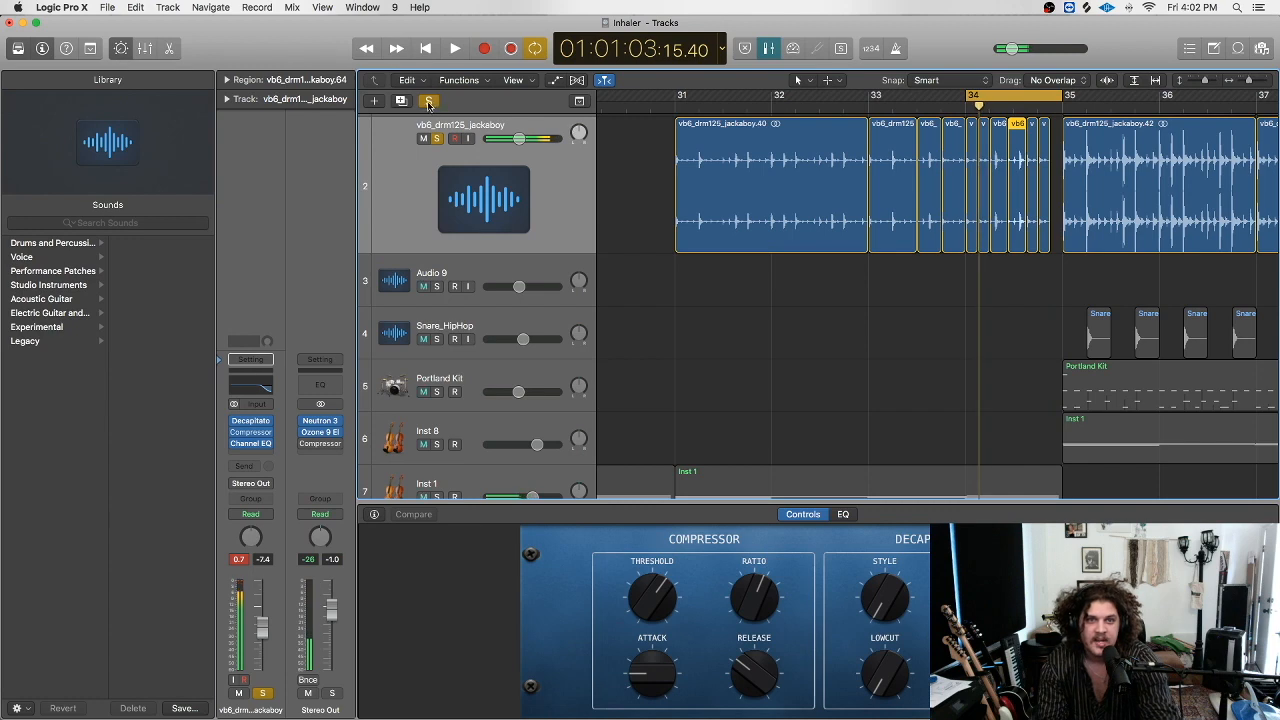
Unsolo the drum track, turn off cycle, and return the playhead to bar 32.
left_click(428, 101)
key("c")
left_click(838, 102)
left_click(772, 106)
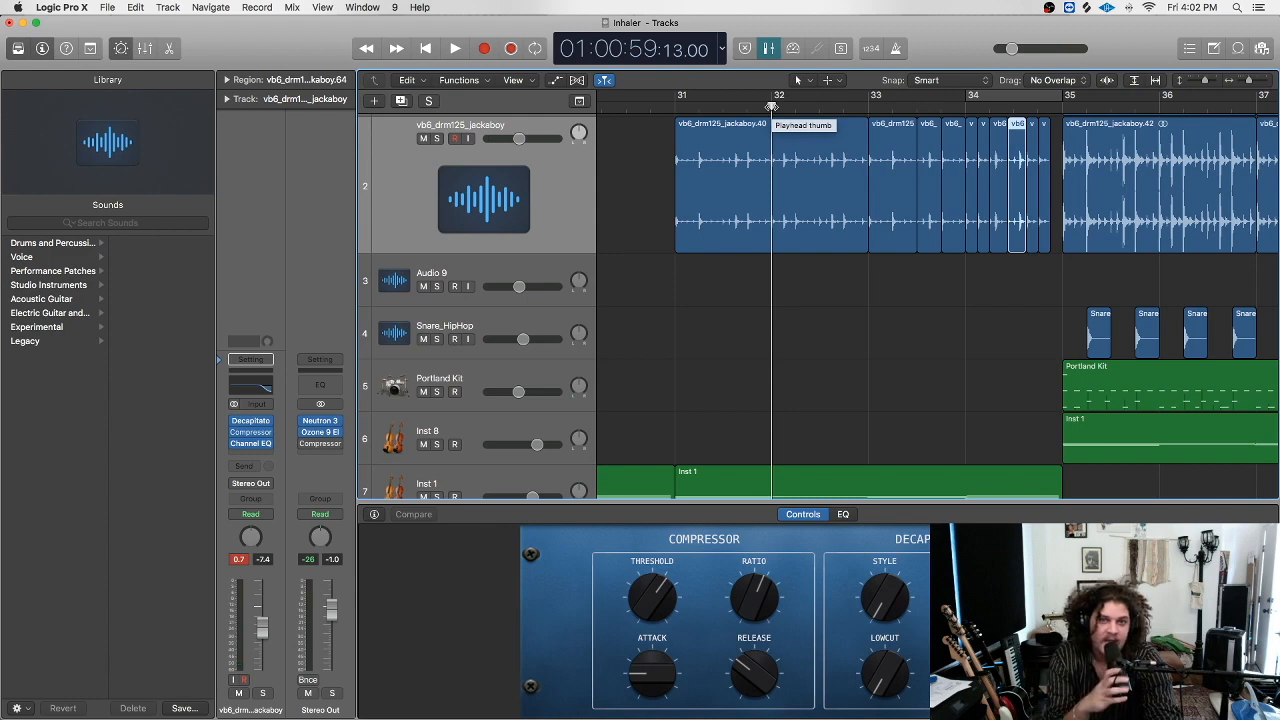
Zoom out horizontally to show more bars of the timeline.
scroll(772, 110, "up", 2)
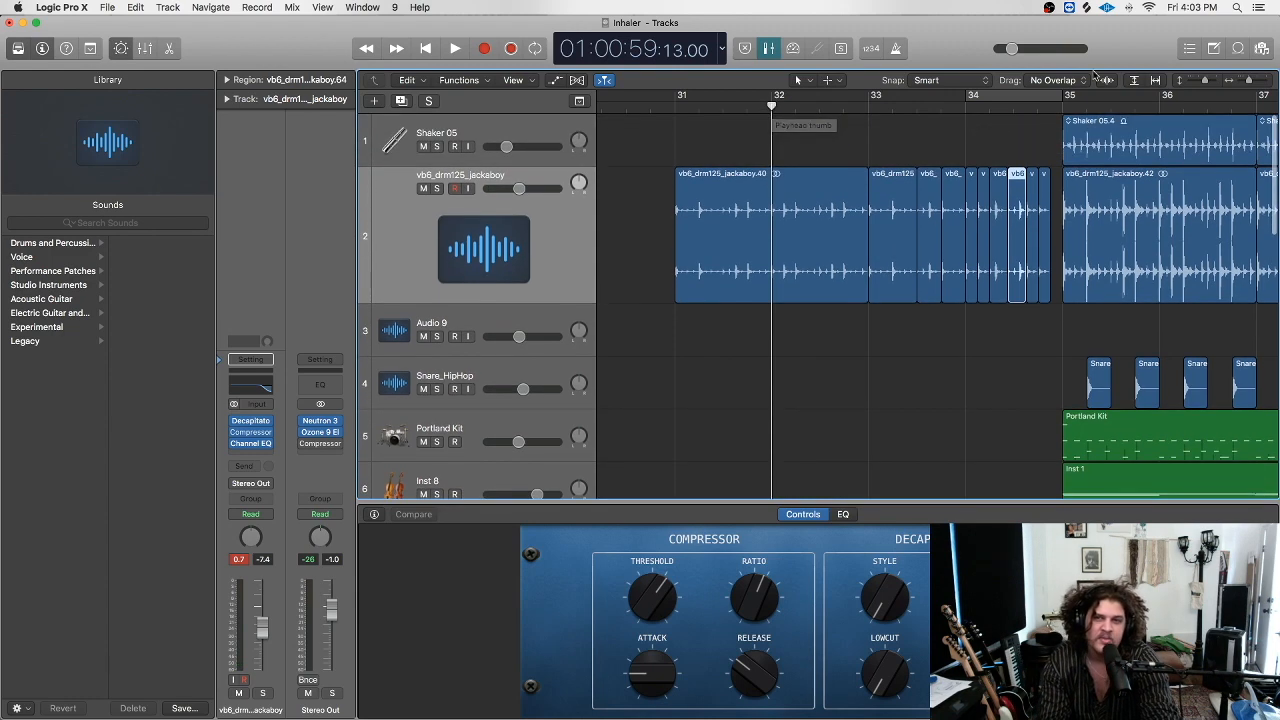
left_click_drag(1249, 81, 1199, 82)
scroll(1227, 143, "up", 2)
scroll(1139, 141, "right", 3)
scroll(1139, 141, "left", 5)
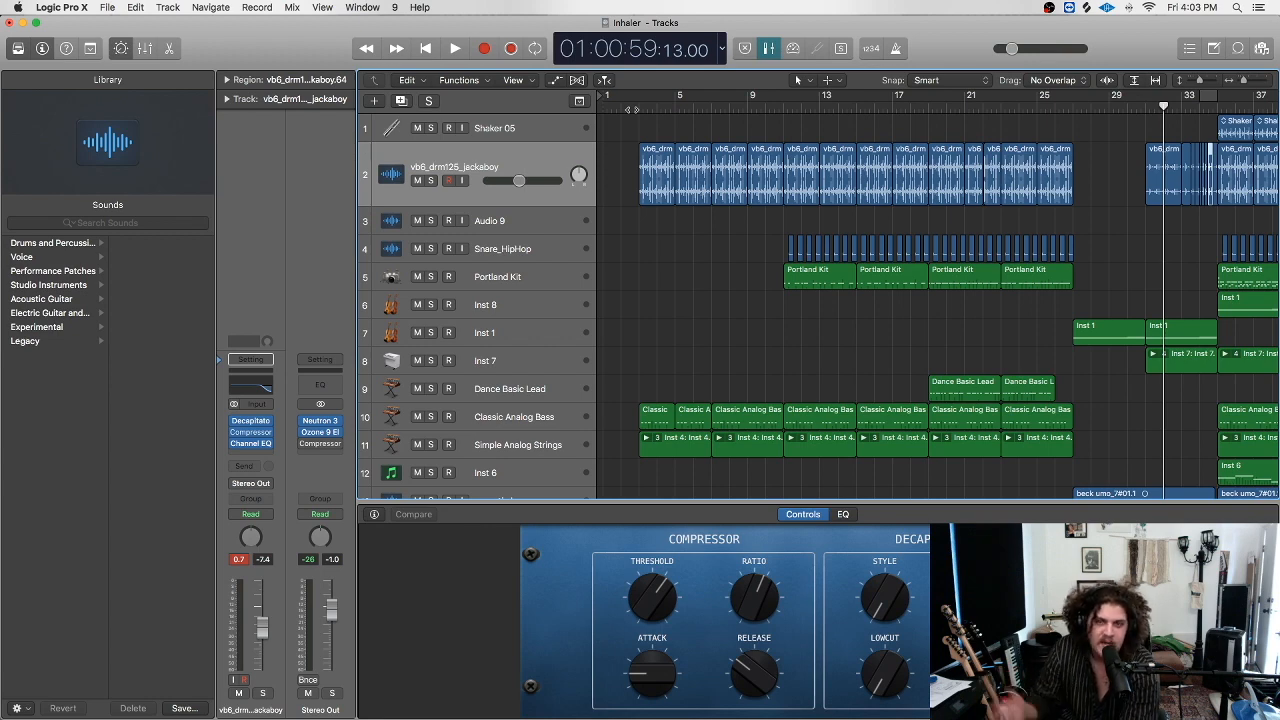
Move the playhead to the song start, scrub bars 3–5, then jump to around bar 31.
left_click(636, 102)
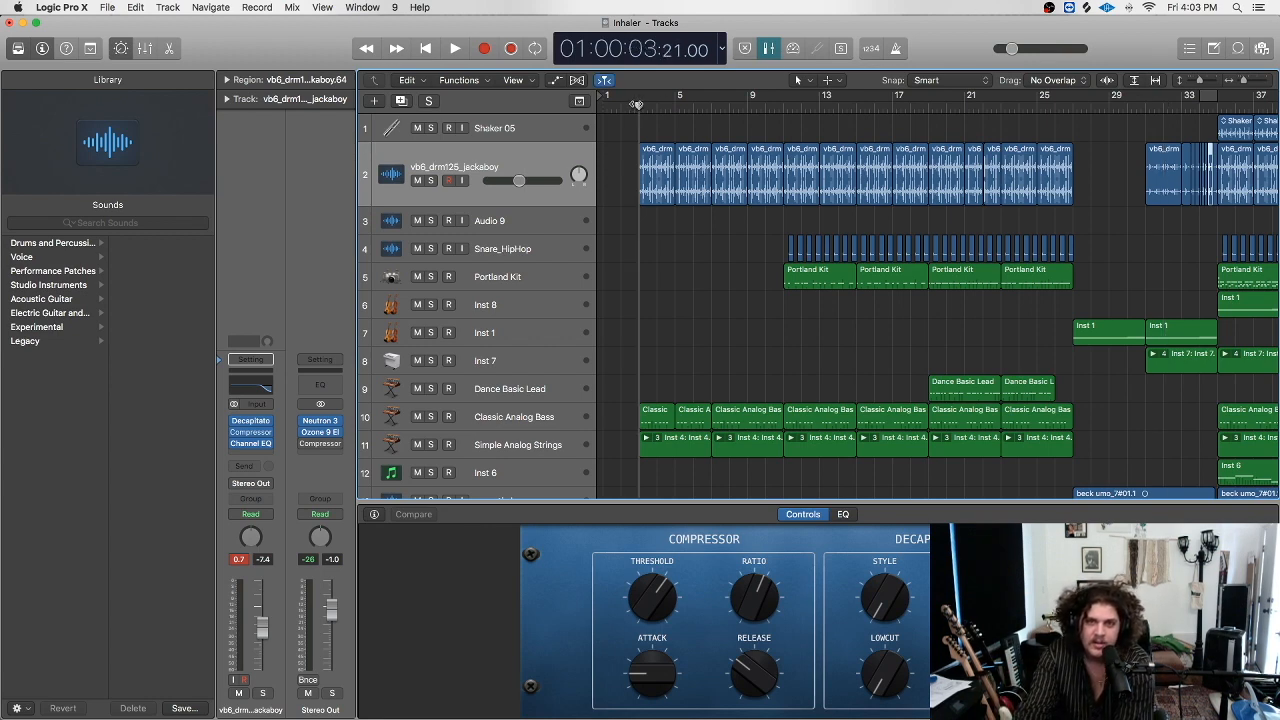
left_click_drag(680, 107, 640, 134)
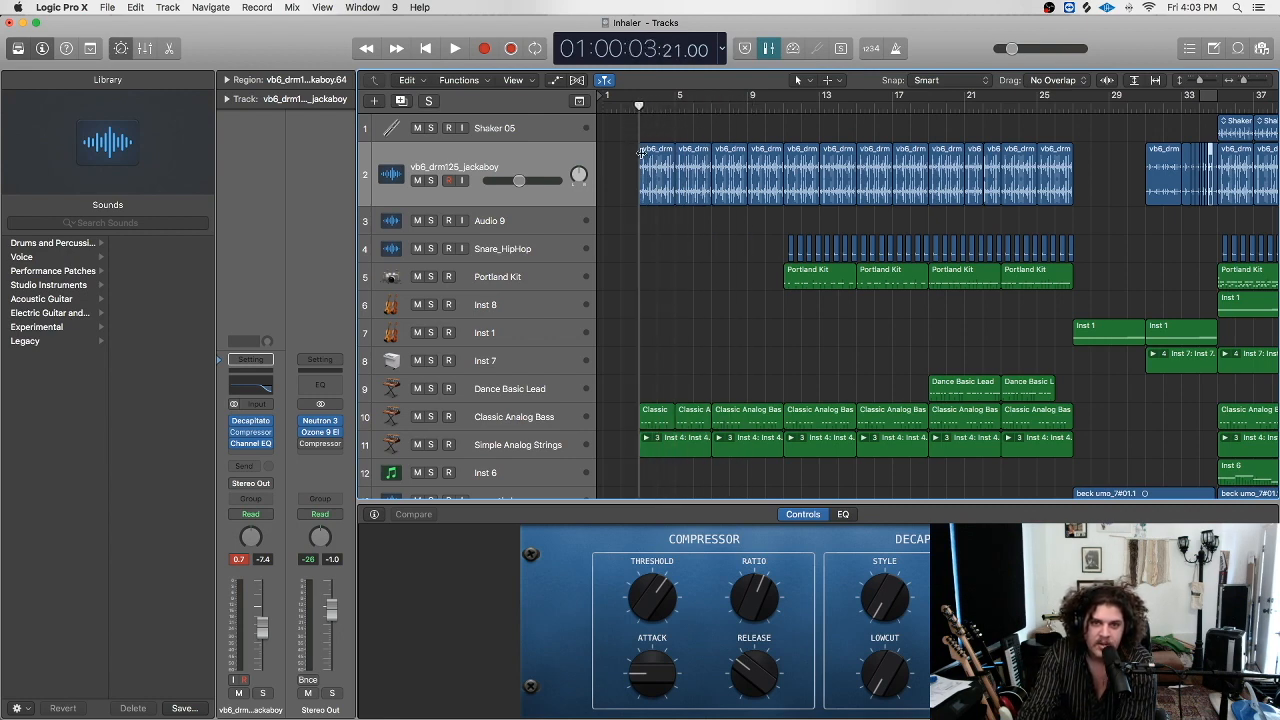
scroll(689, 222, "down", 5)
scroll(694, 220, "up", 6)
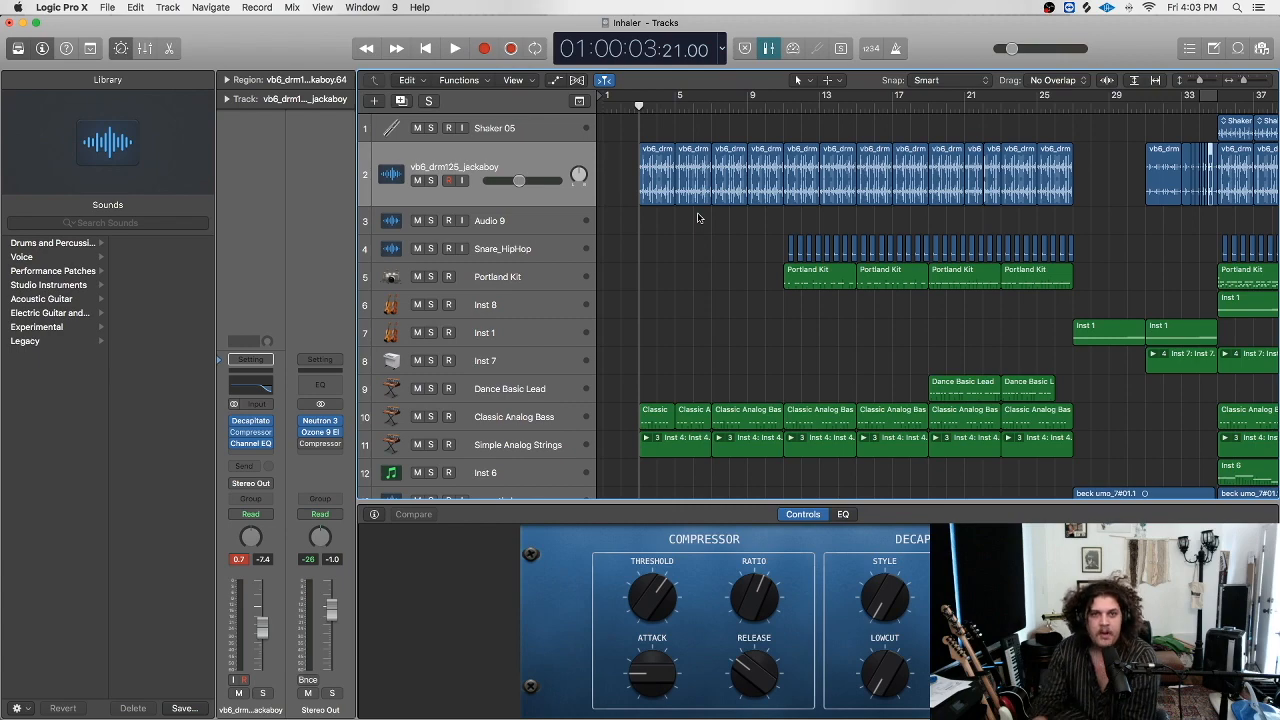
scroll(805, 210, "right", 5)
left_click(972, 108)
left_click(958, 109)
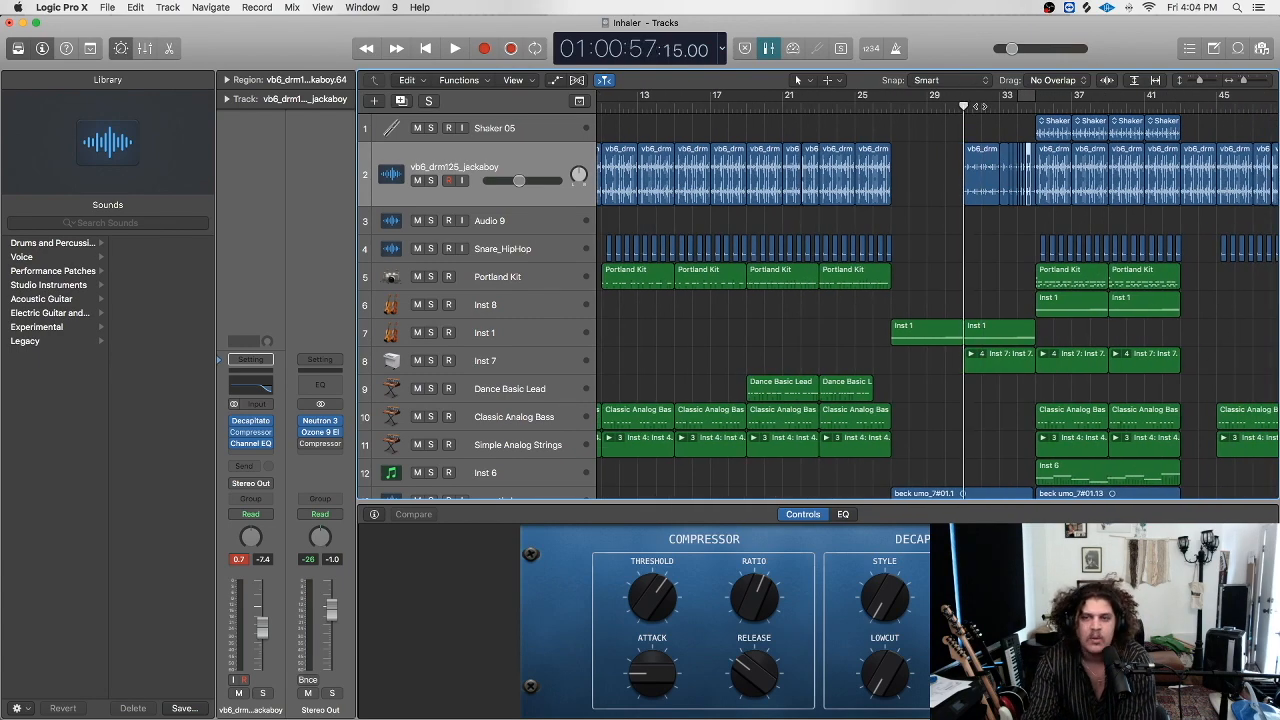
scroll(975, 107, "right", 8)
Zoom out to view the whole arrangement across bars 1–113.
left_click_drag(1250, 87, 1199, 85)
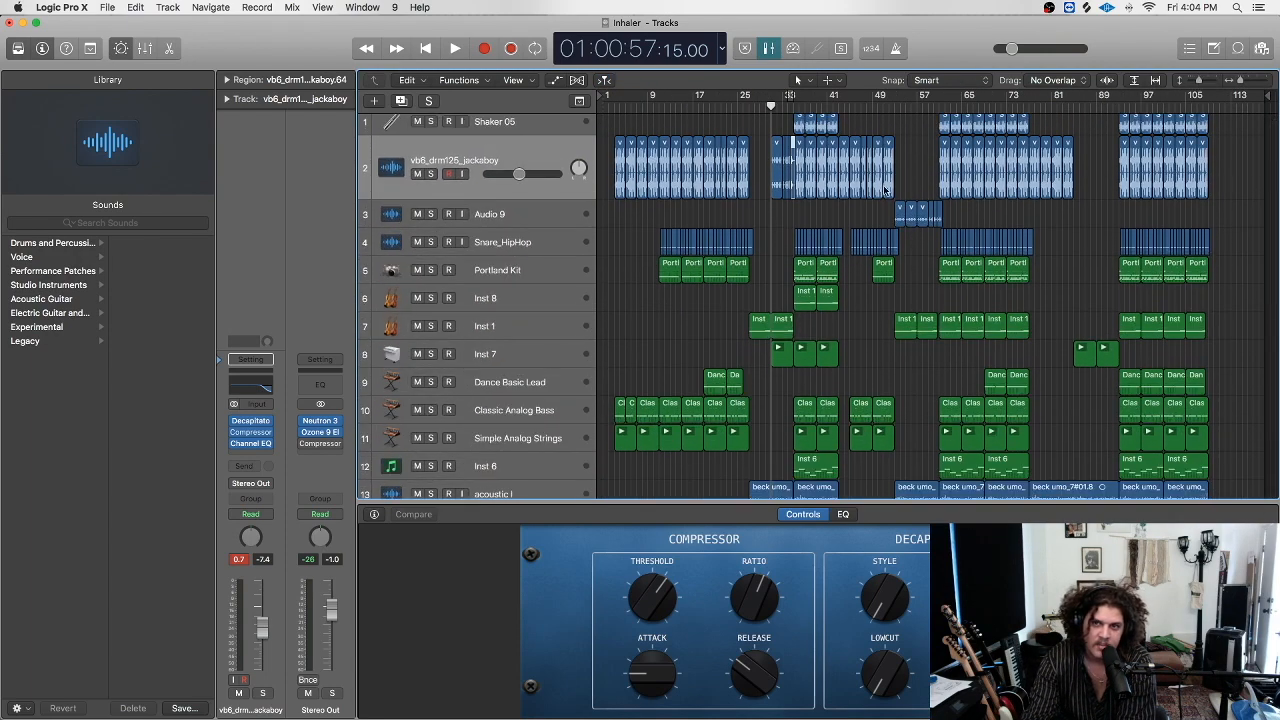
scroll(895, 187, "up", 2)
scroll(895, 187, "down", 5)
scroll(895, 187, "up", 5)
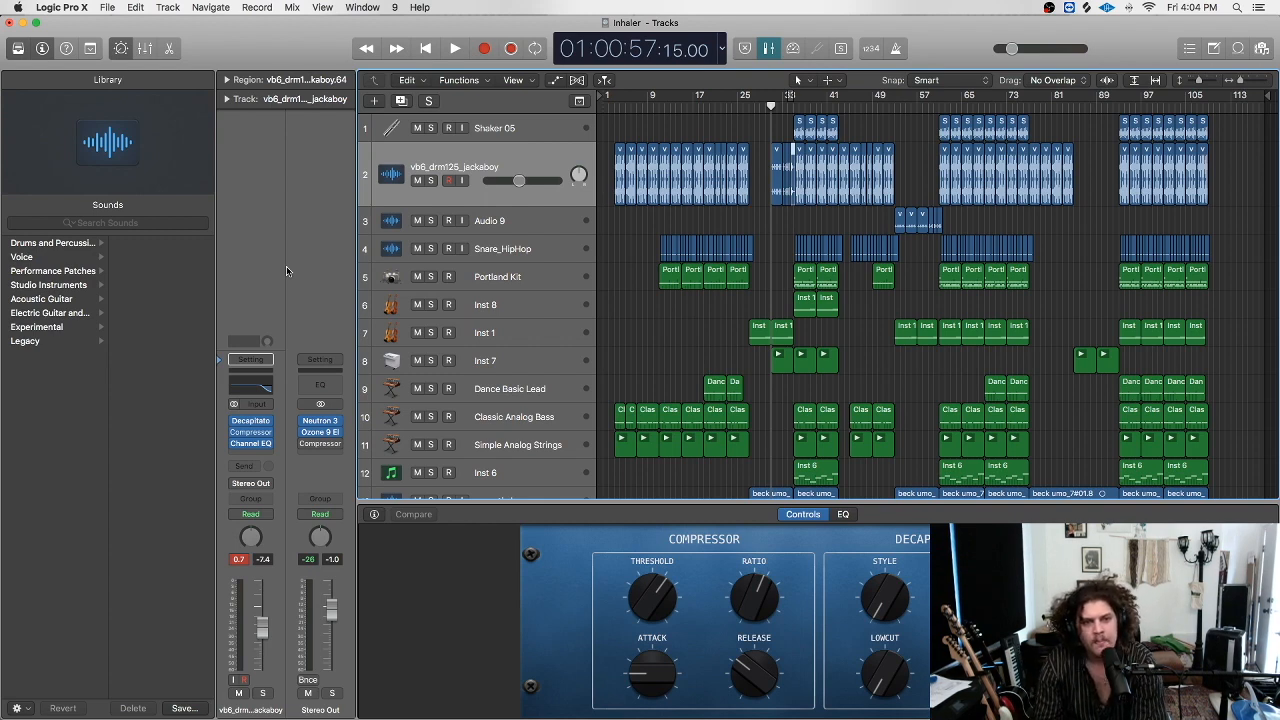
mouse_move(318, 424)
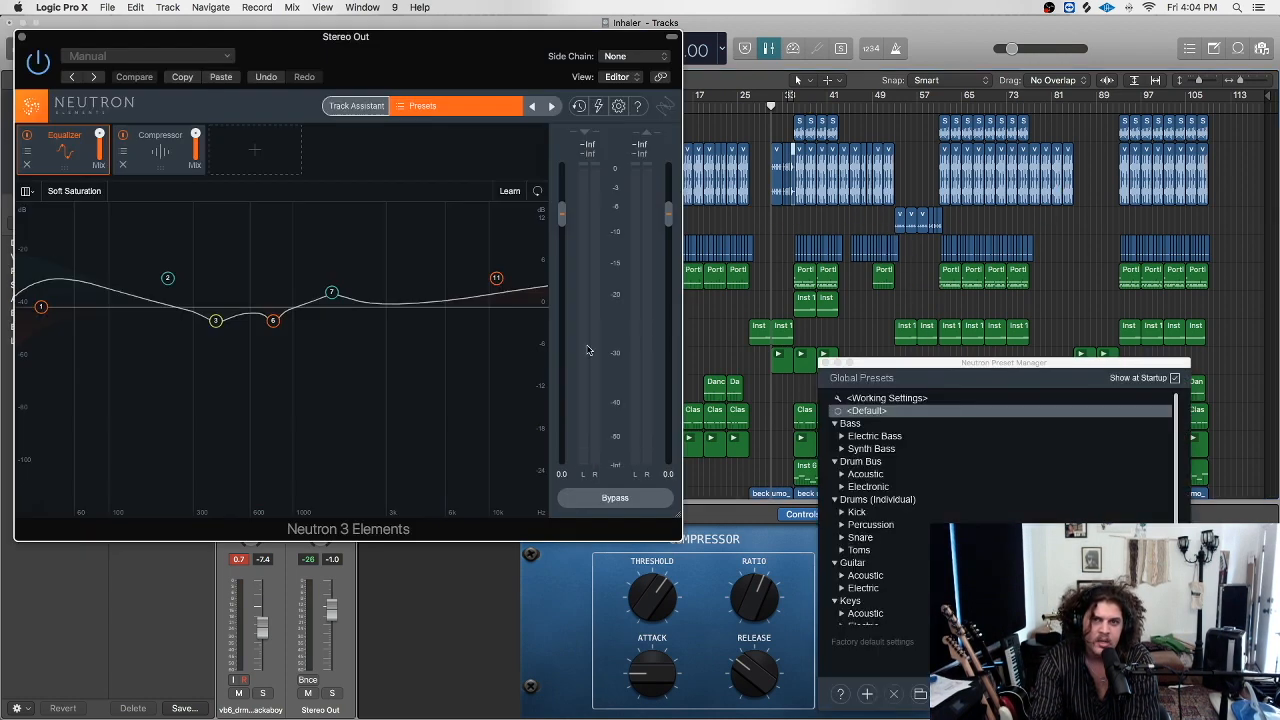
Close Neutron 3 Elements and, while the mix plays, raise the master volume to about -18.6 dB.
left_click(21, 36)
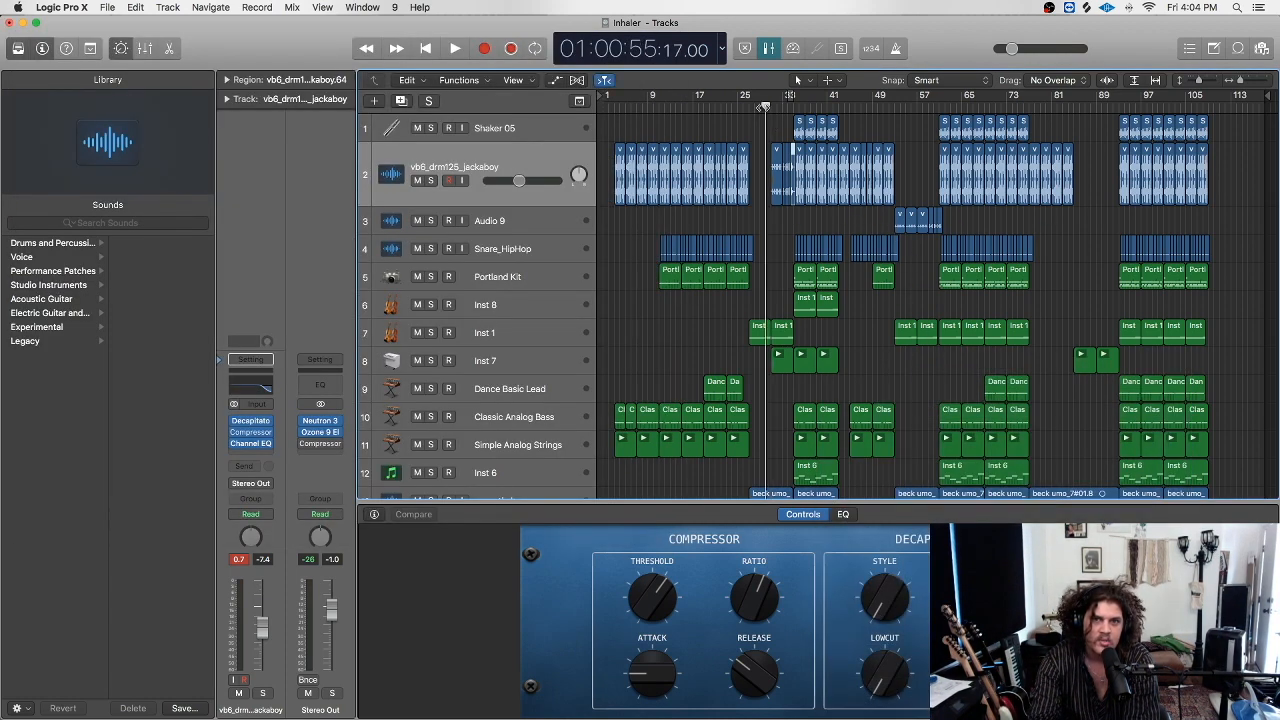
key("space")
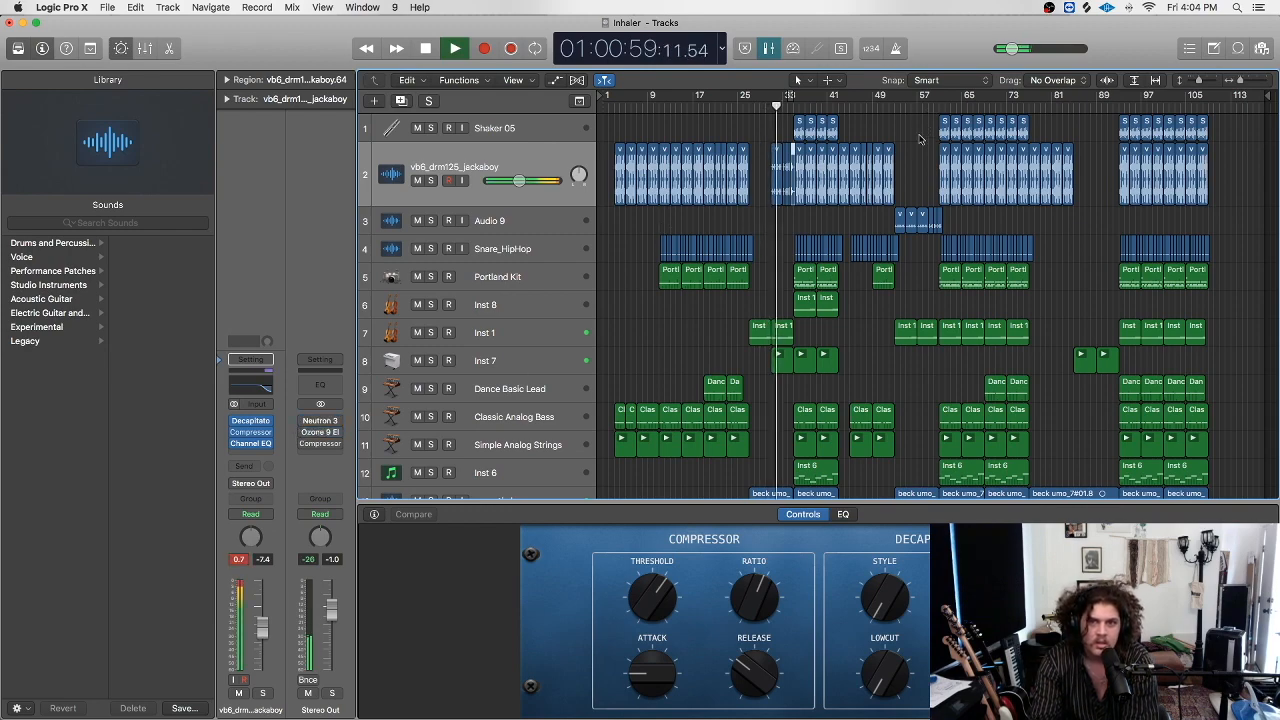
scroll(770, 265, "down", 2)
scroll(770, 265, "up", 2)
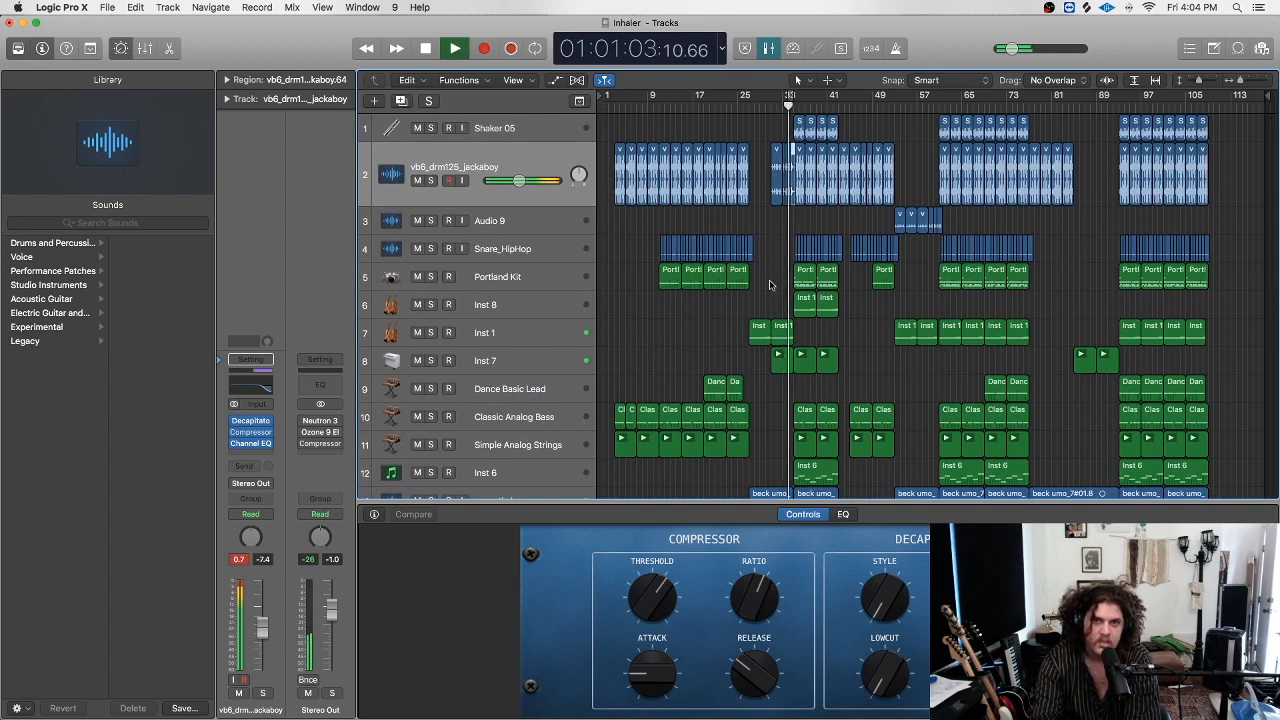
left_click_drag(1018, 50, 1031, 57)
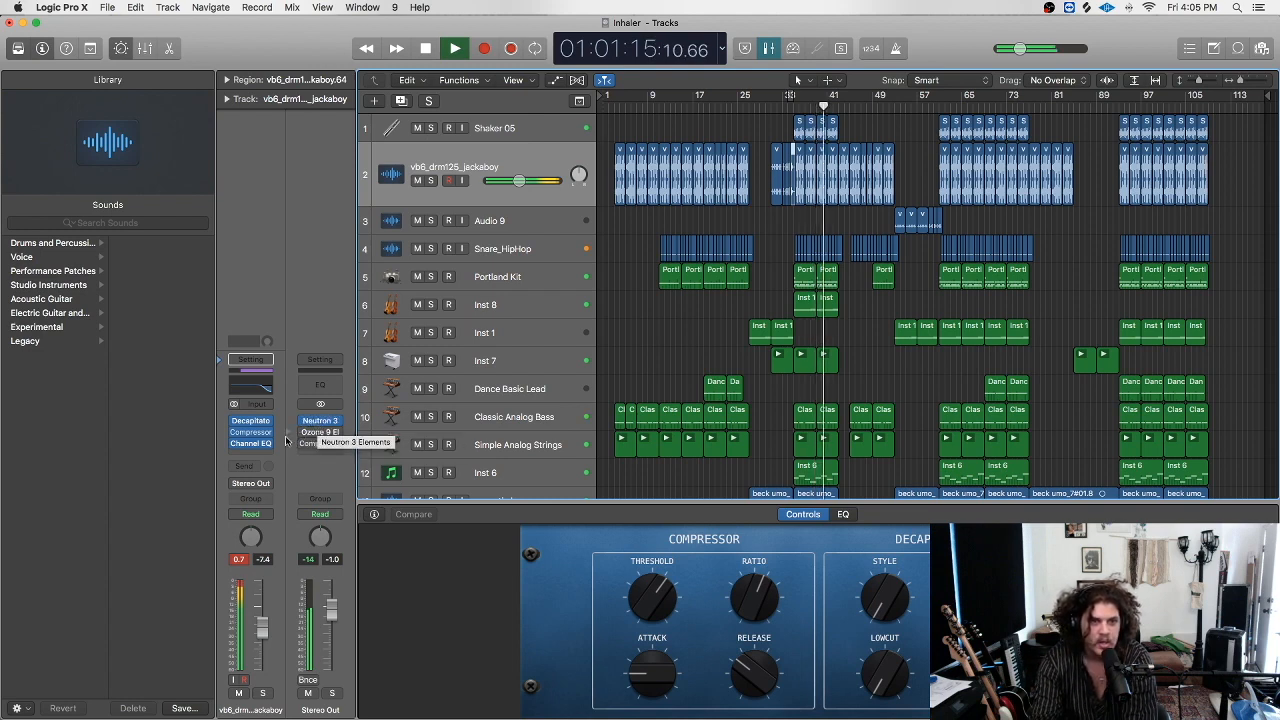
key("space")
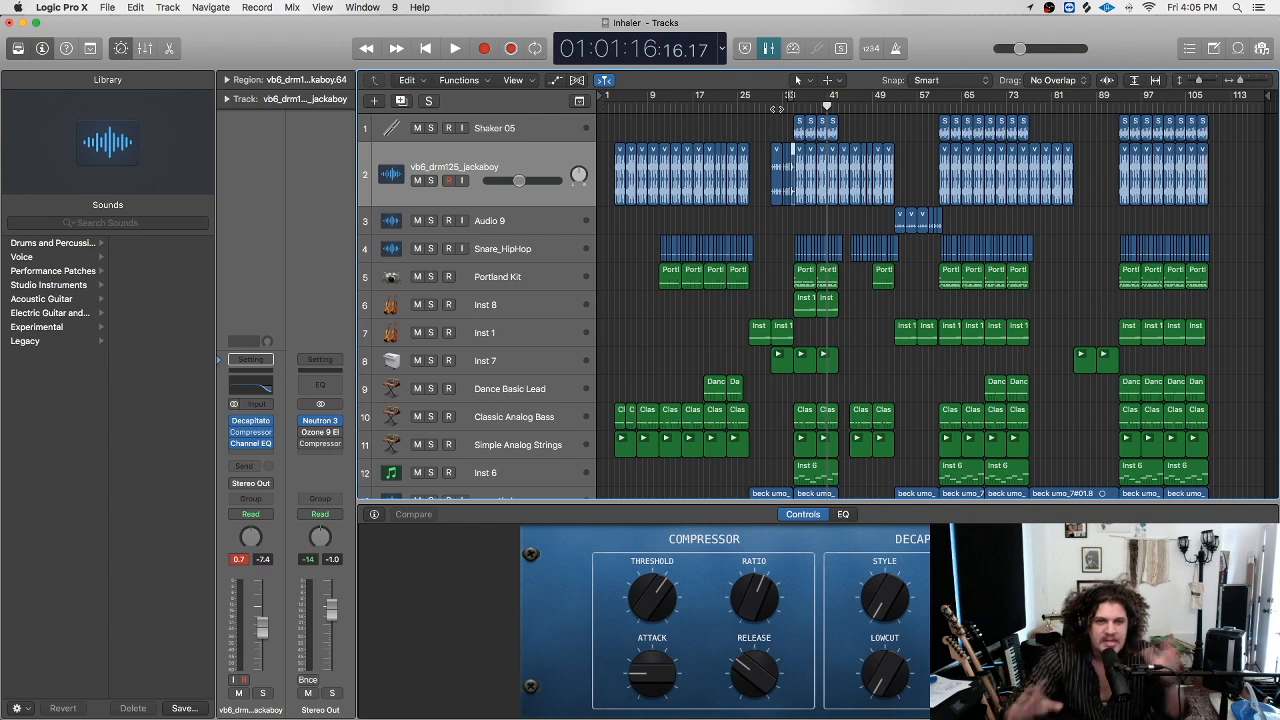
left_click(785, 102)
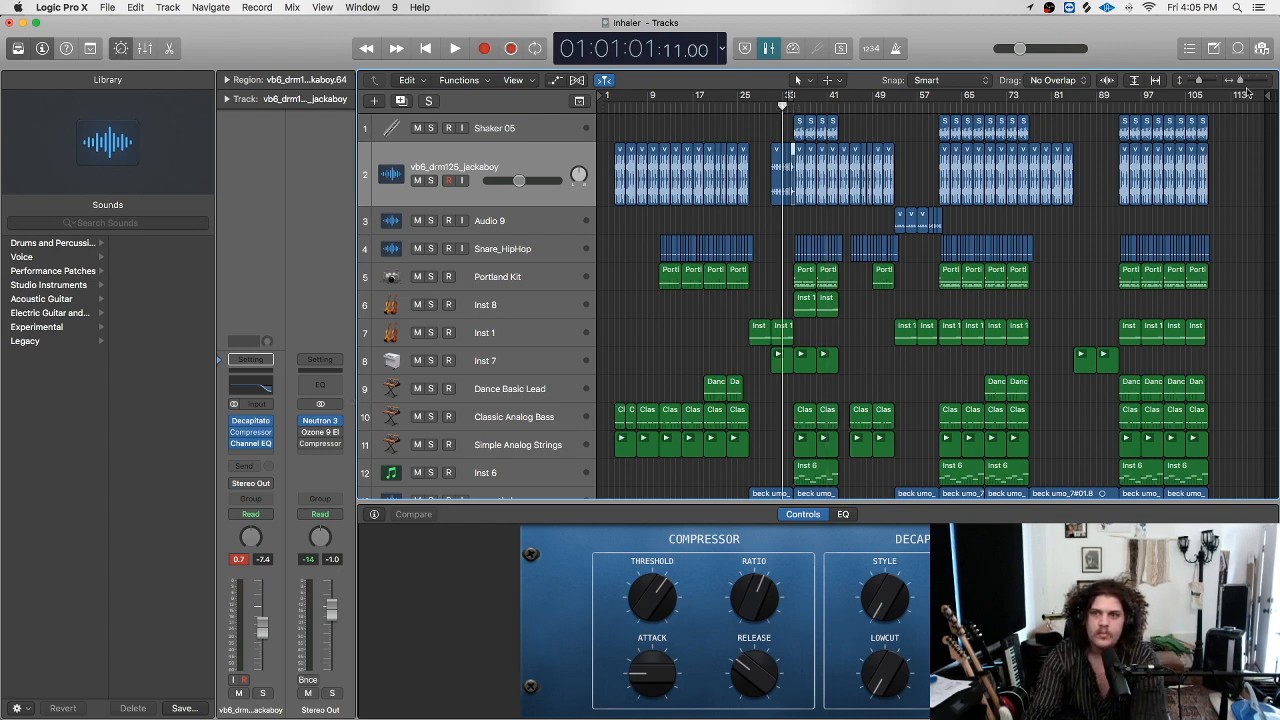
Zoom in slightly and play the mix from about bar 25.
left_click_drag(1239, 80, 1238, 88)
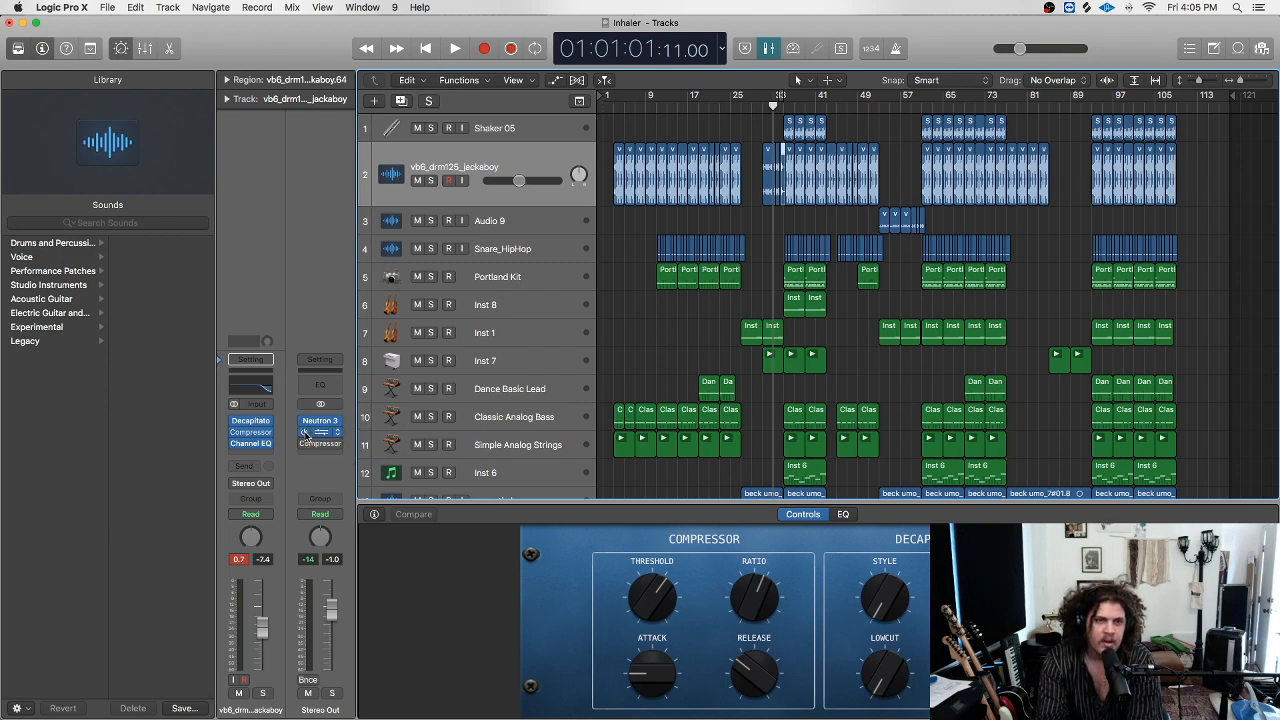
left_click(766, 106)
key("space")
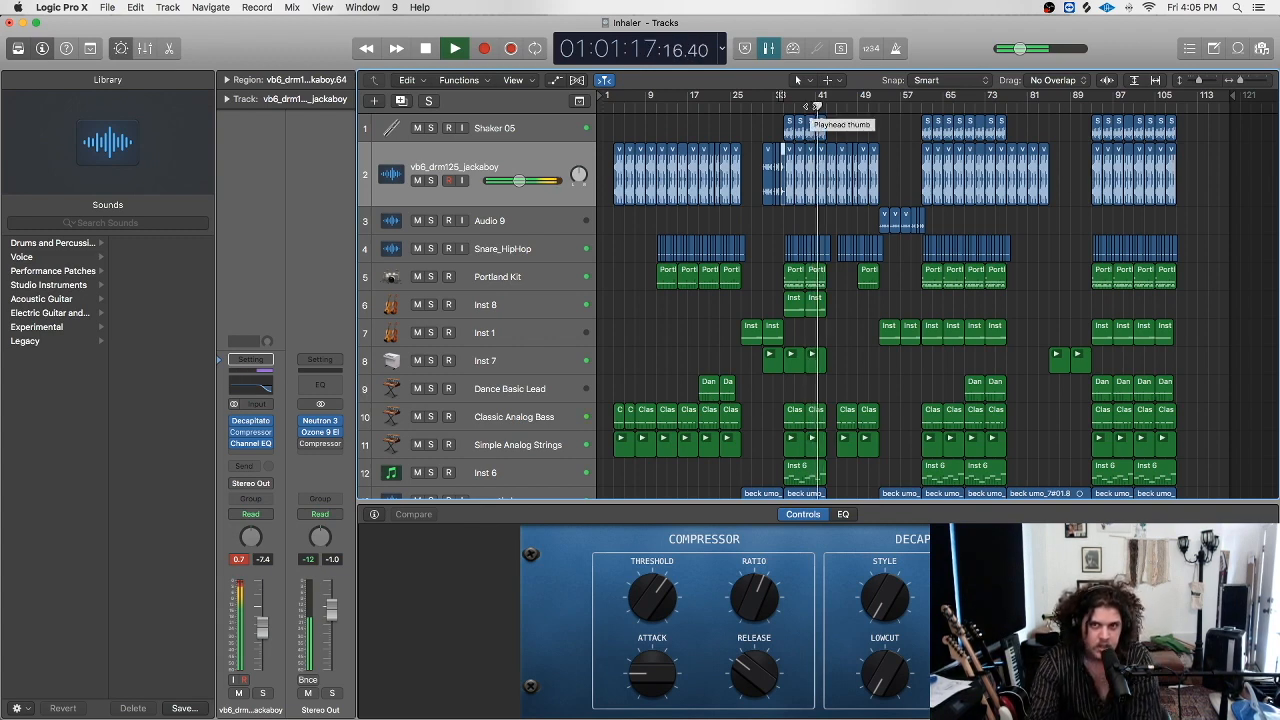
key("space")
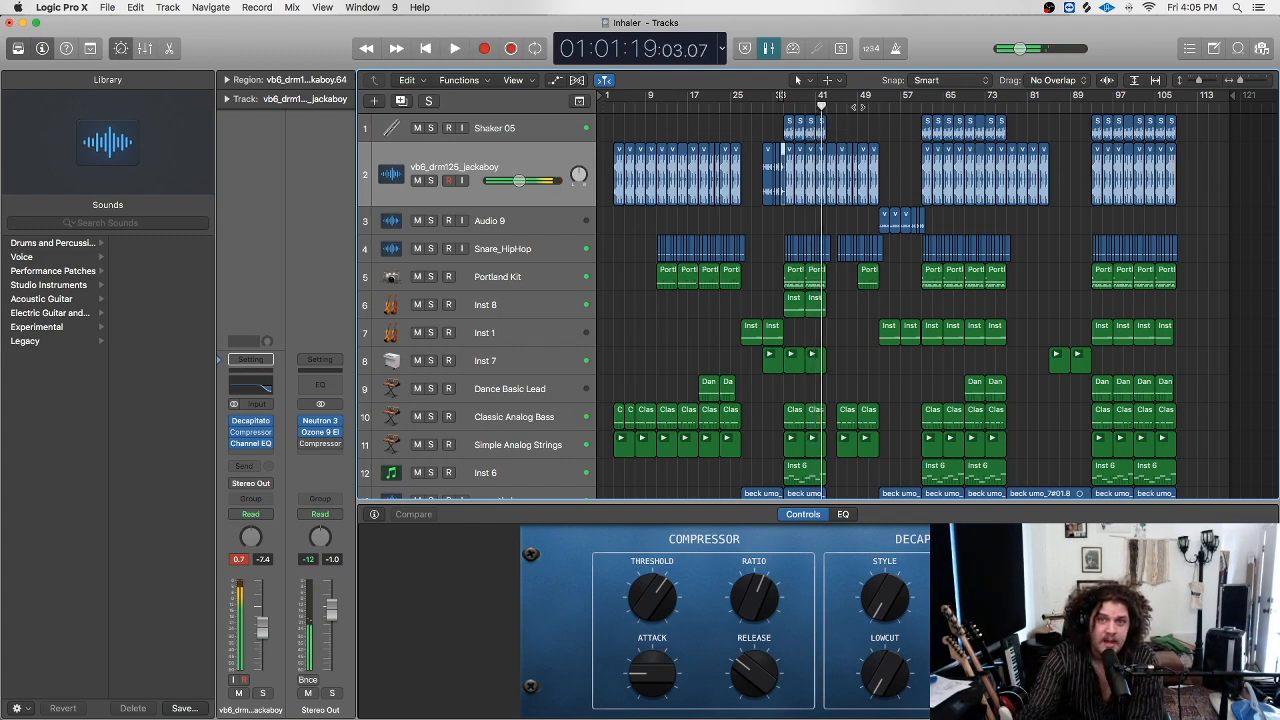
Keep the counter showing time, play again, then stop and reopen the display-mode list.
left_click(722, 46)
left_click(731, 66)
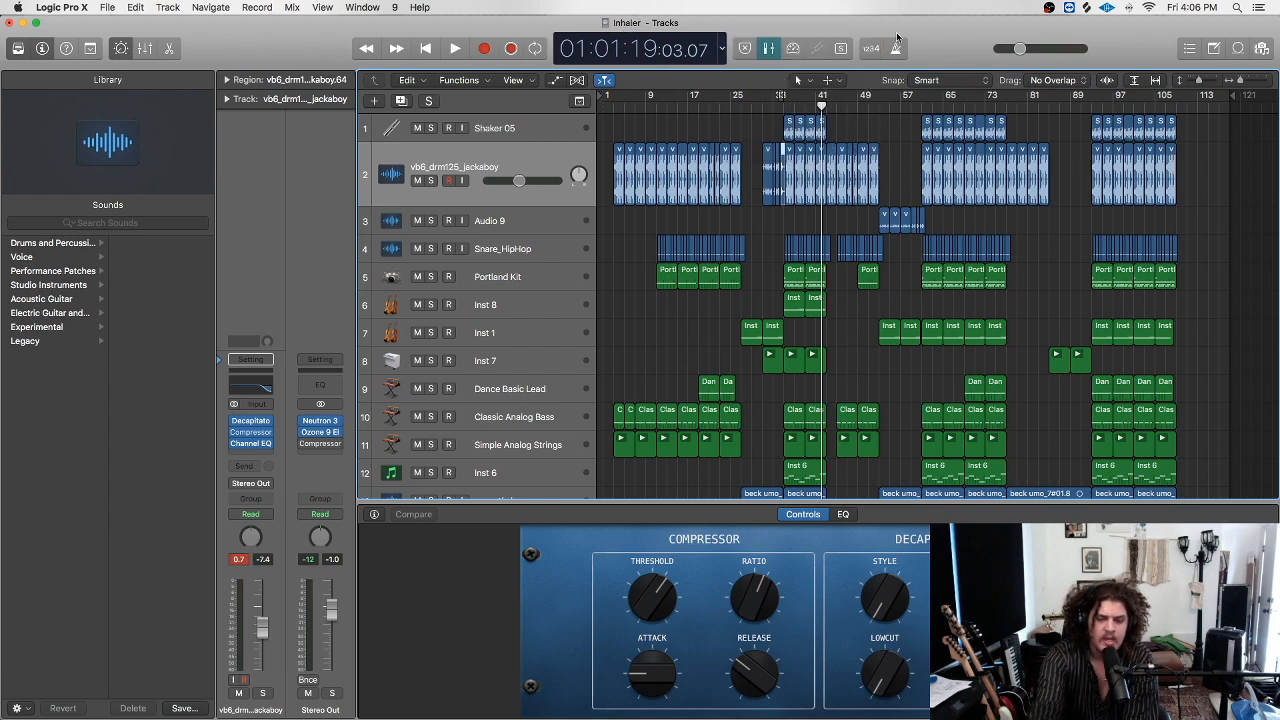
key("space")
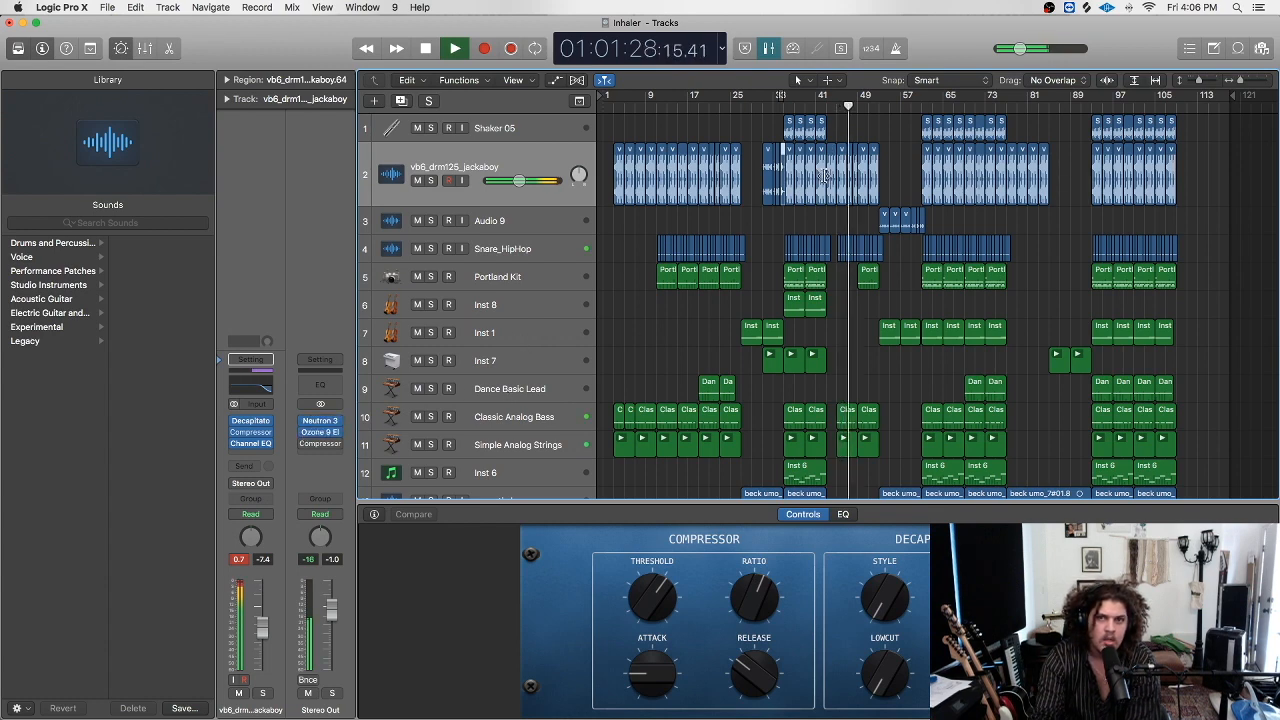
key("space")
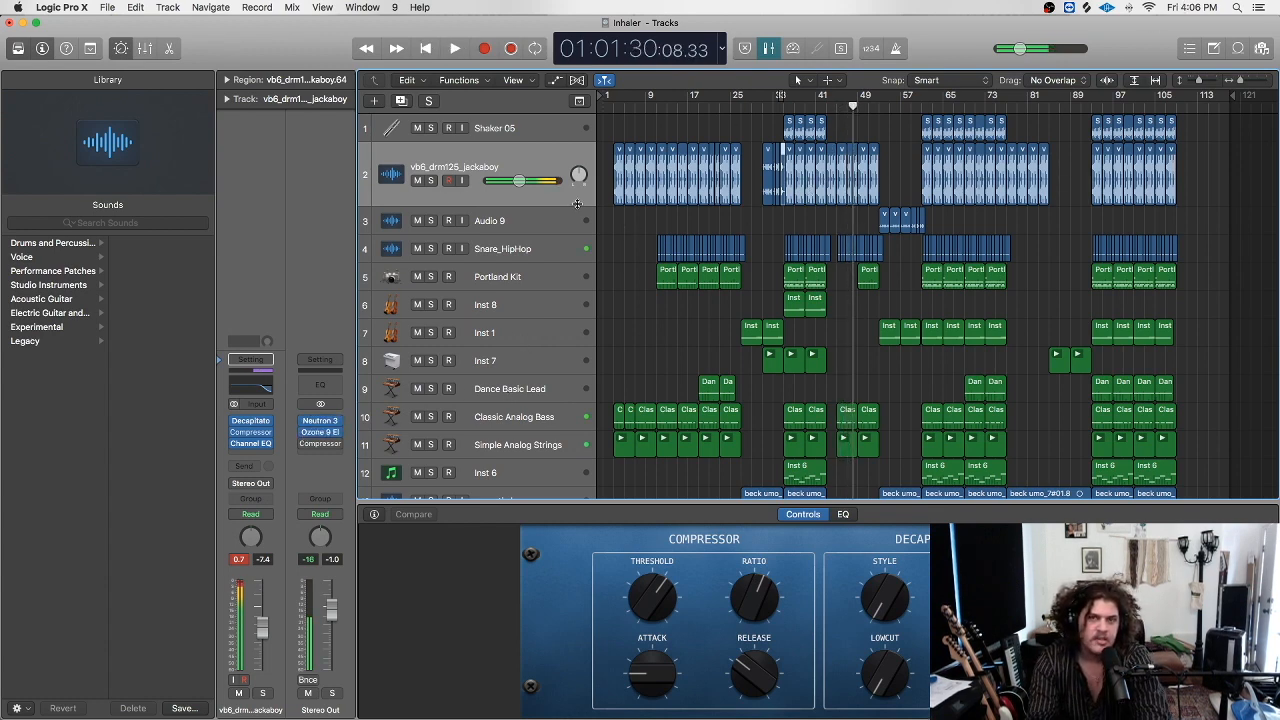
left_click(722, 47)
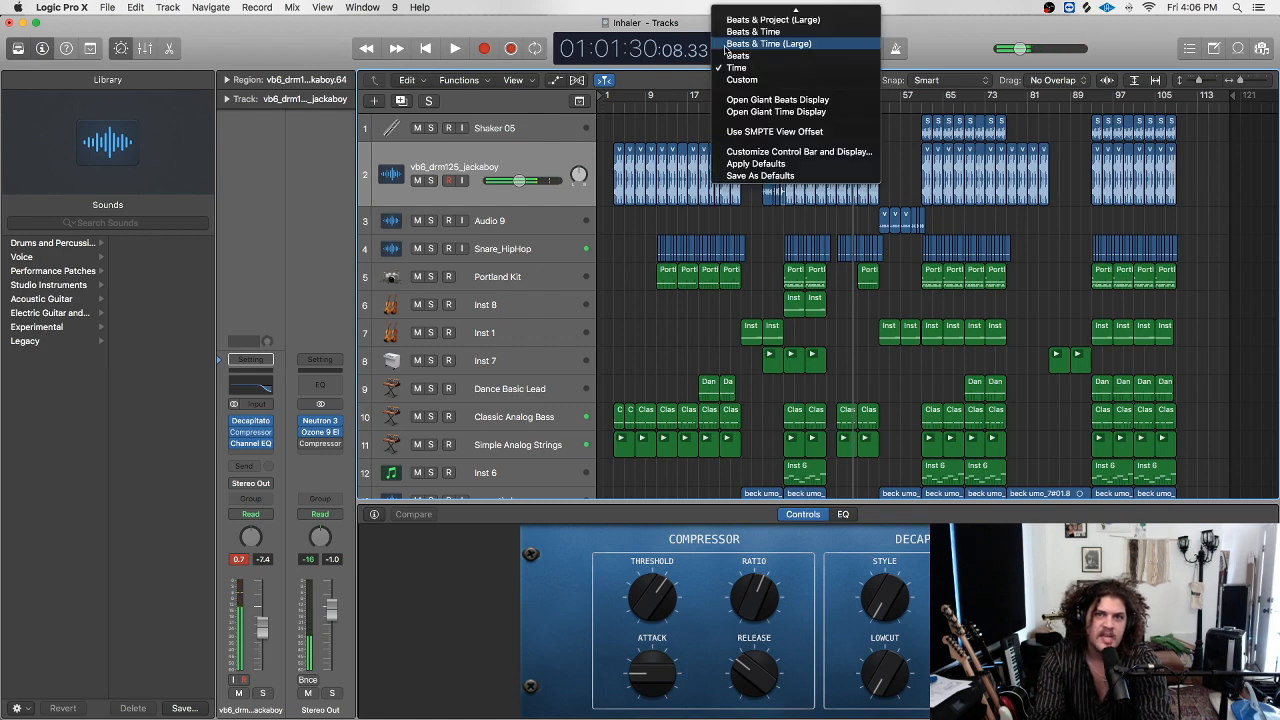
Replay the song from the start and select Classic Analog Bass to show its RetroSyn controls.
left_click(525, 12)
left_click(497, 230)
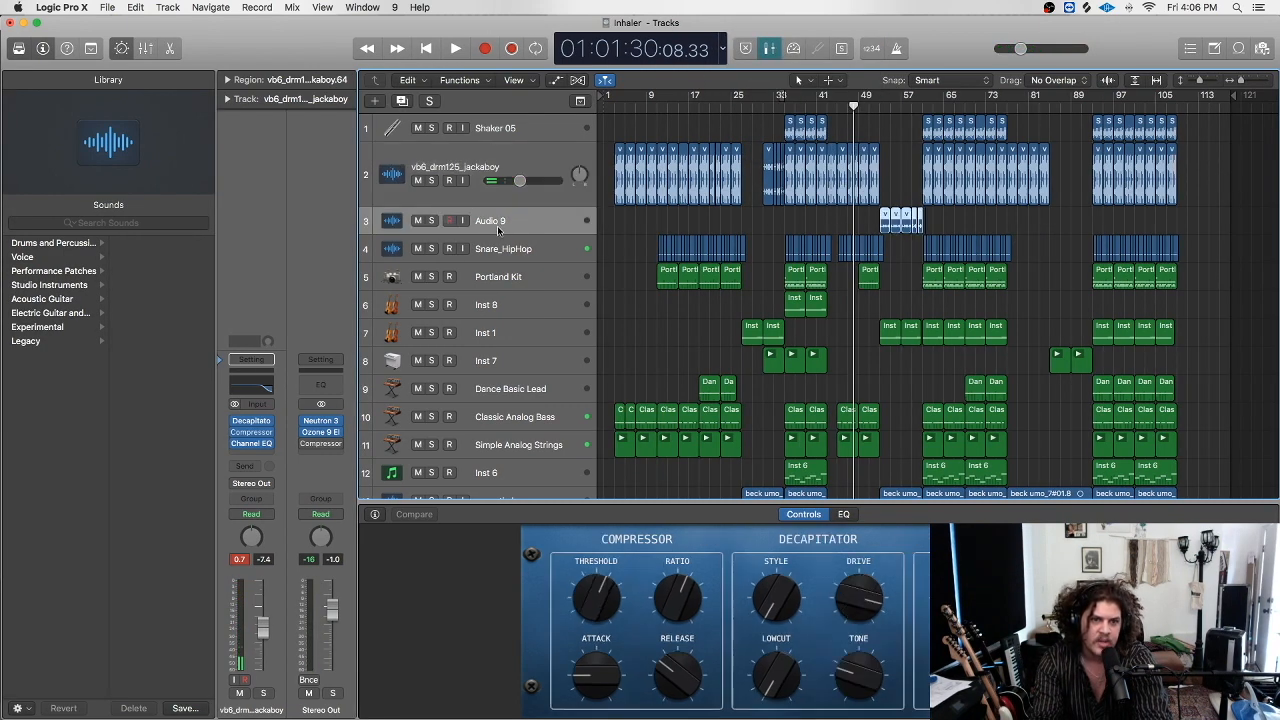
key("Return")
key("space")
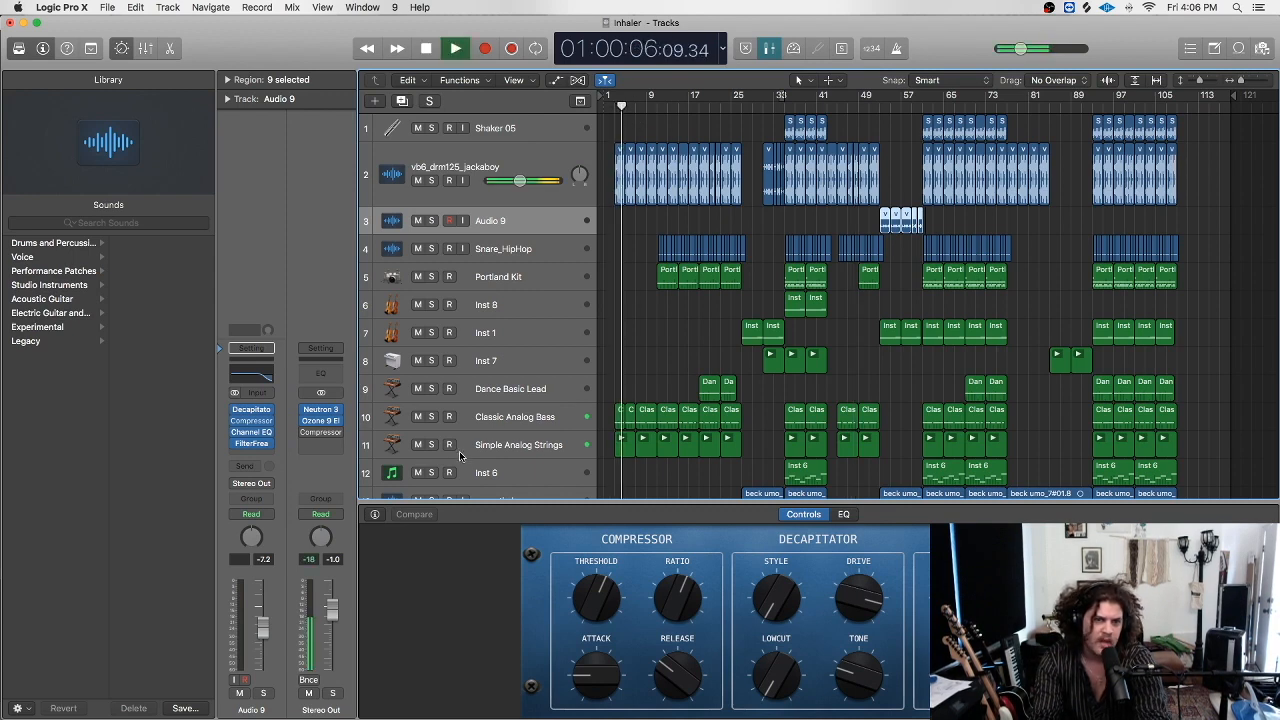
key("Down")
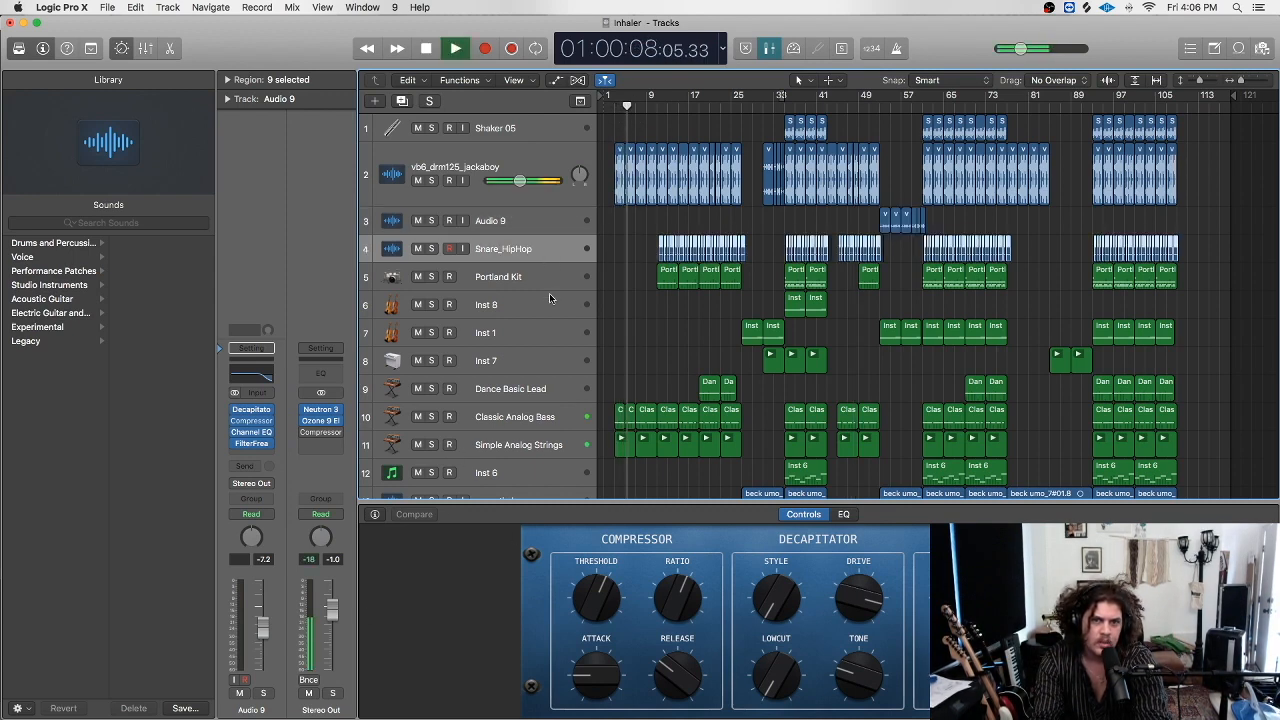
left_click(536, 416)
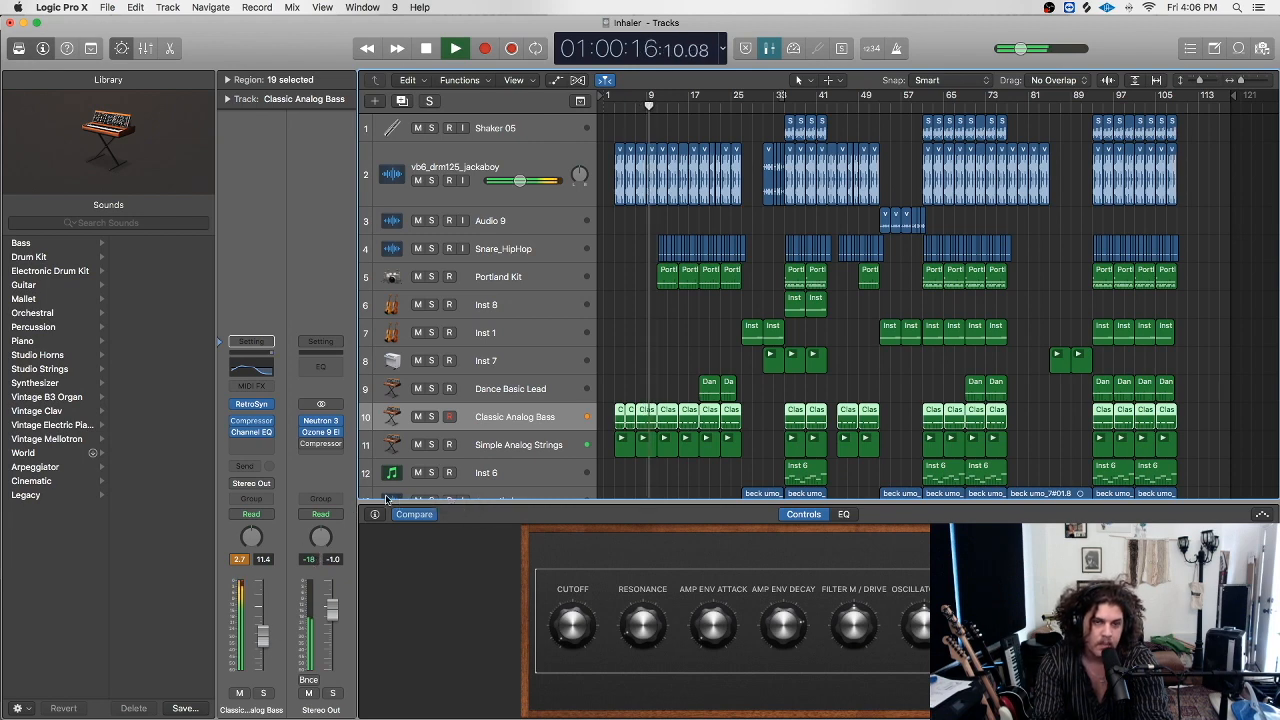
Stop playback about 17 seconds in, near bar 9, leaving the counter display mode unchanged.
key("space")
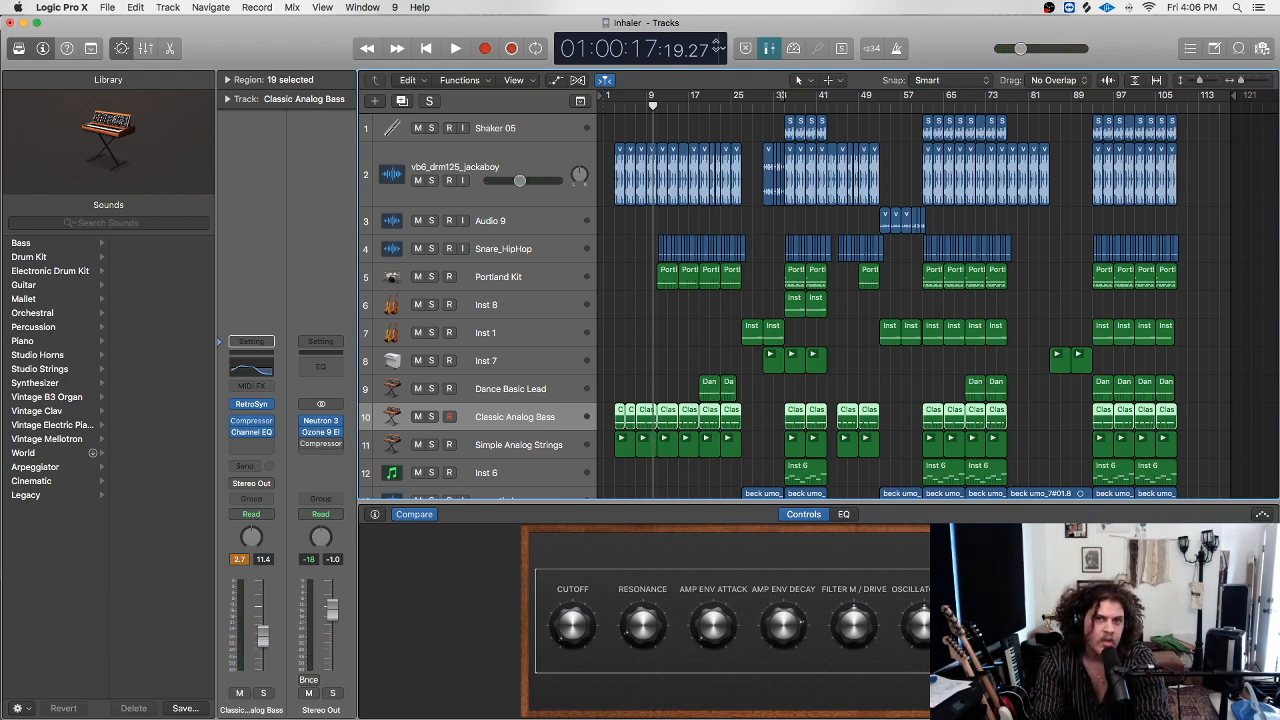
left_click(721, 52)
left_click(668, 28)
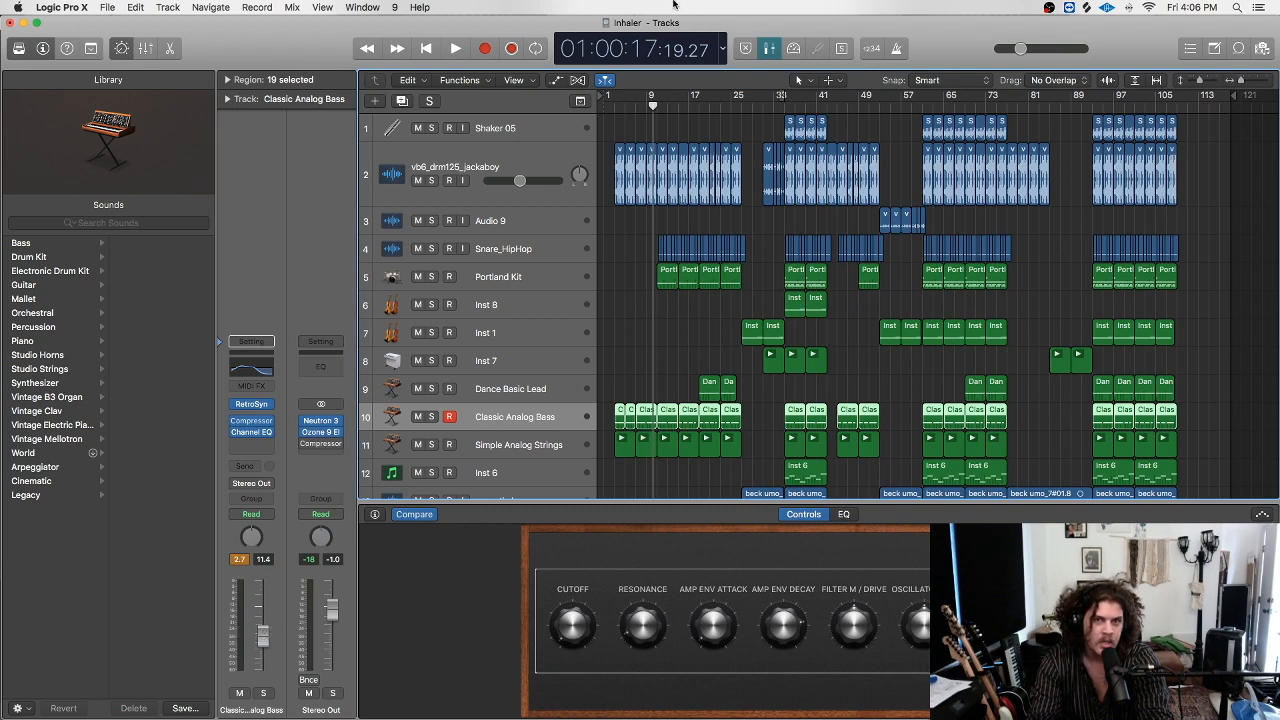
left_click(721, 47)
left_click(485, 24)
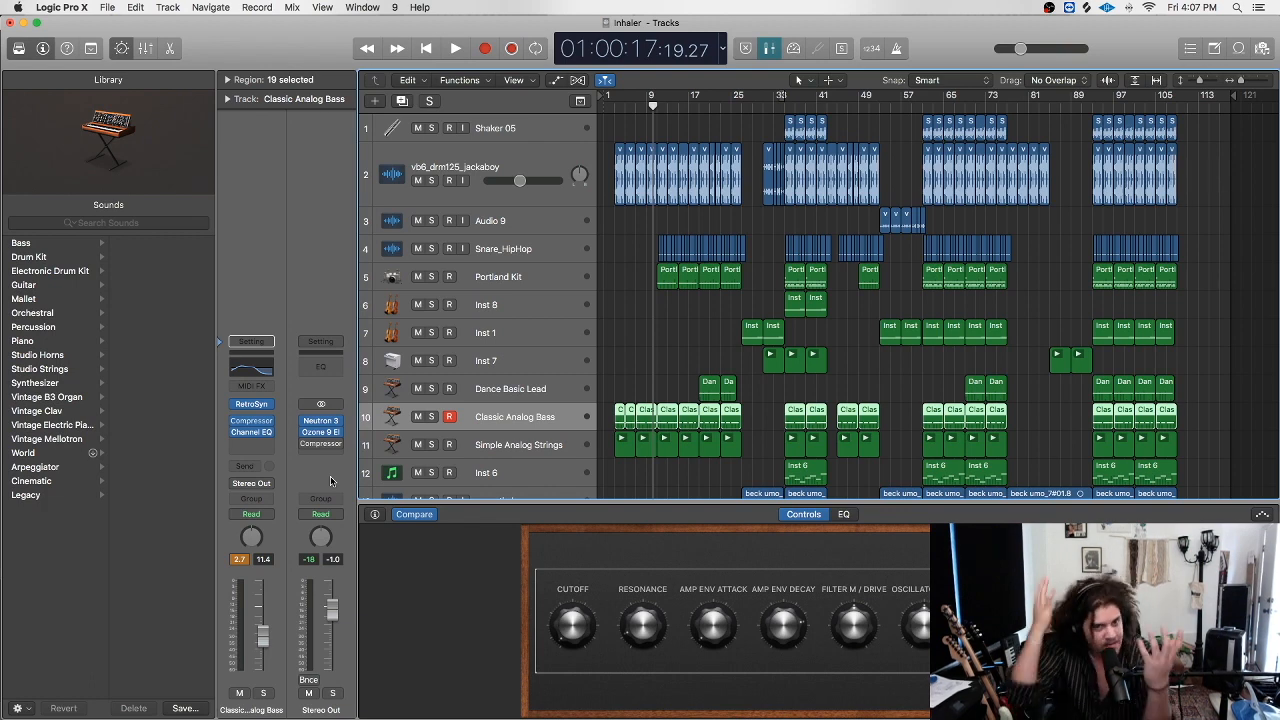
scroll(750, 225, "down", 10)
scroll(748, 217, "up", 7)
scroll(728, 340, "down", 8)
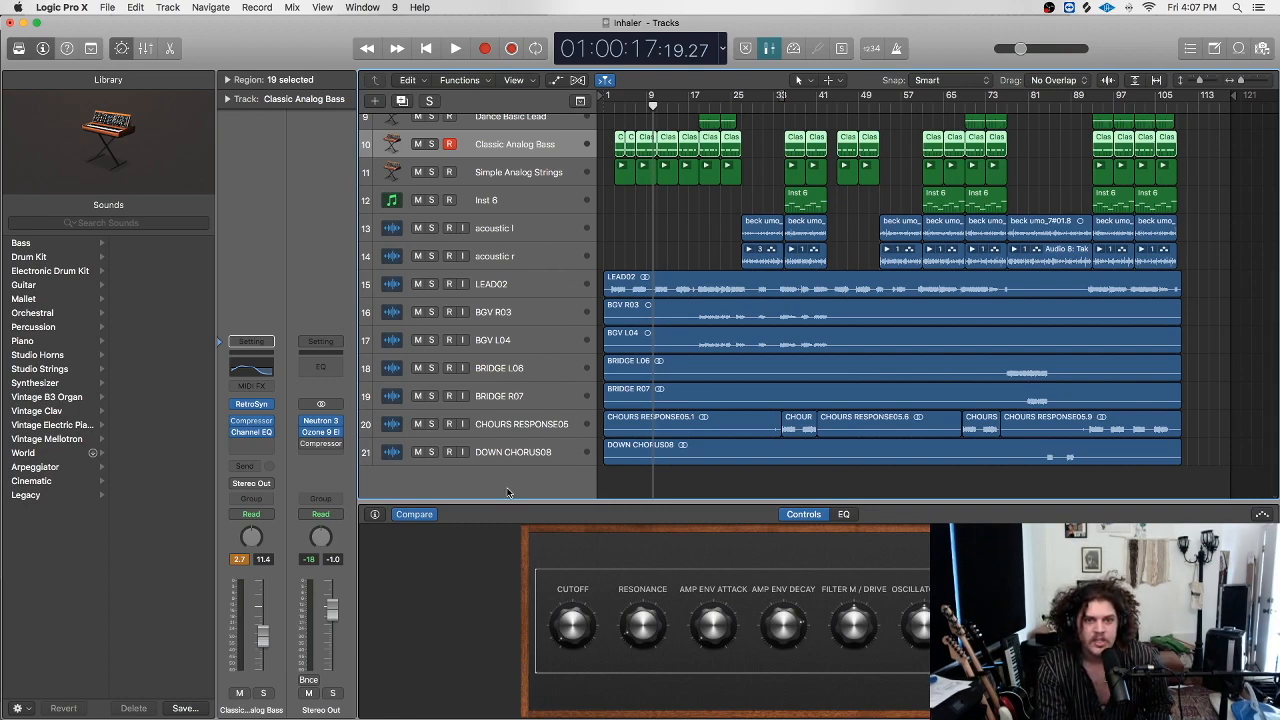
scroll(640, 300, "up", 9)
scroll(660, 275, "down", 2)
scroll(660, 275, "down", 1)
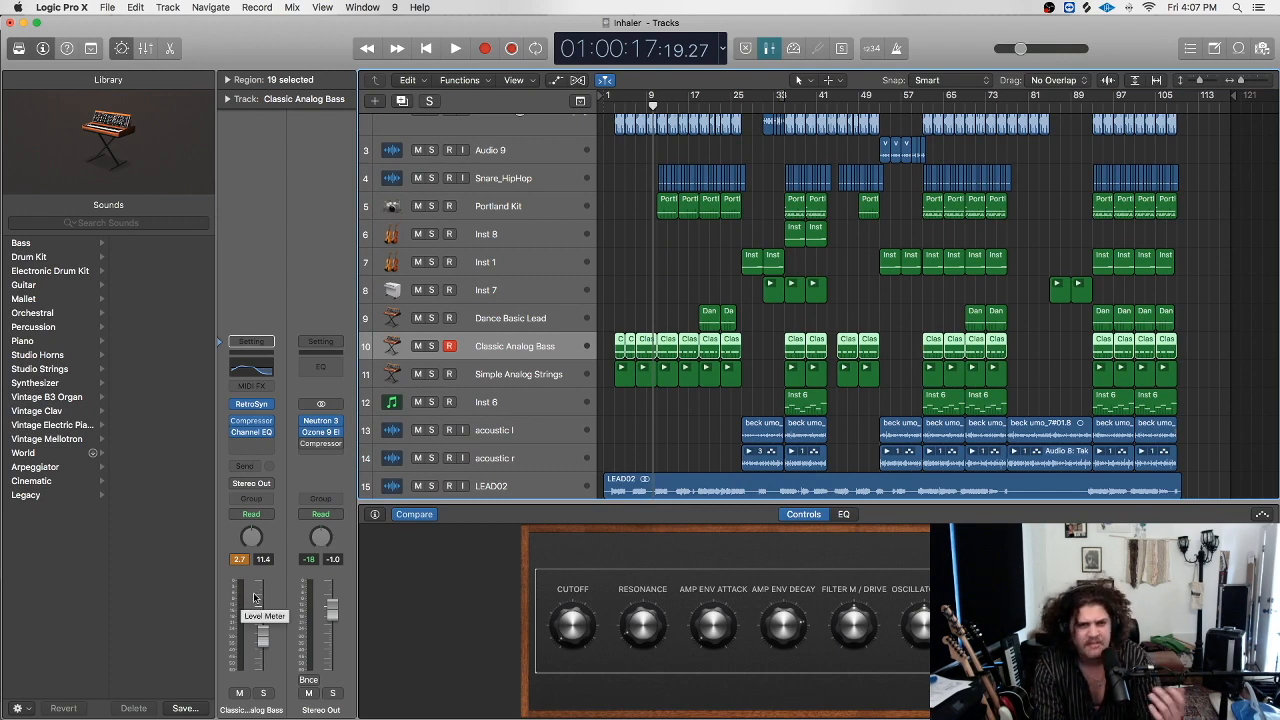
scroll(543, 392, "down", 8)
scroll(543, 392, "up", 6)
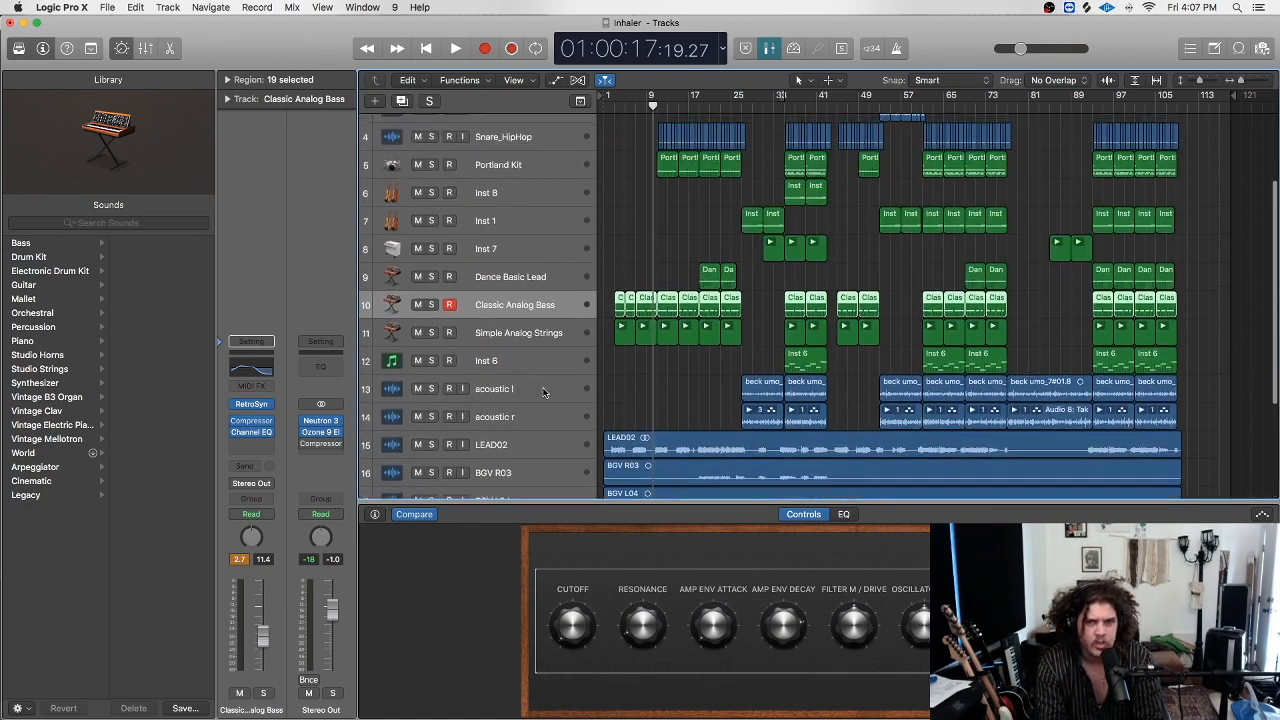
scroll(543, 392, "up", 1)
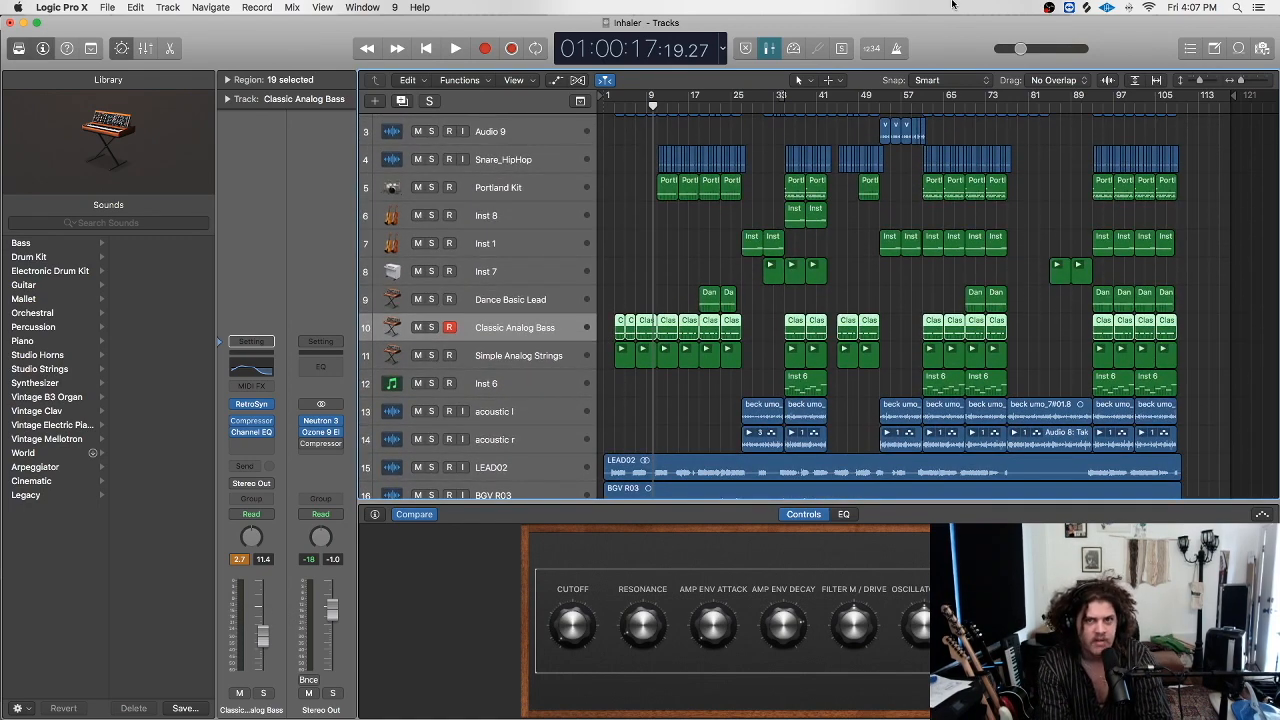
left_click(722, 48)
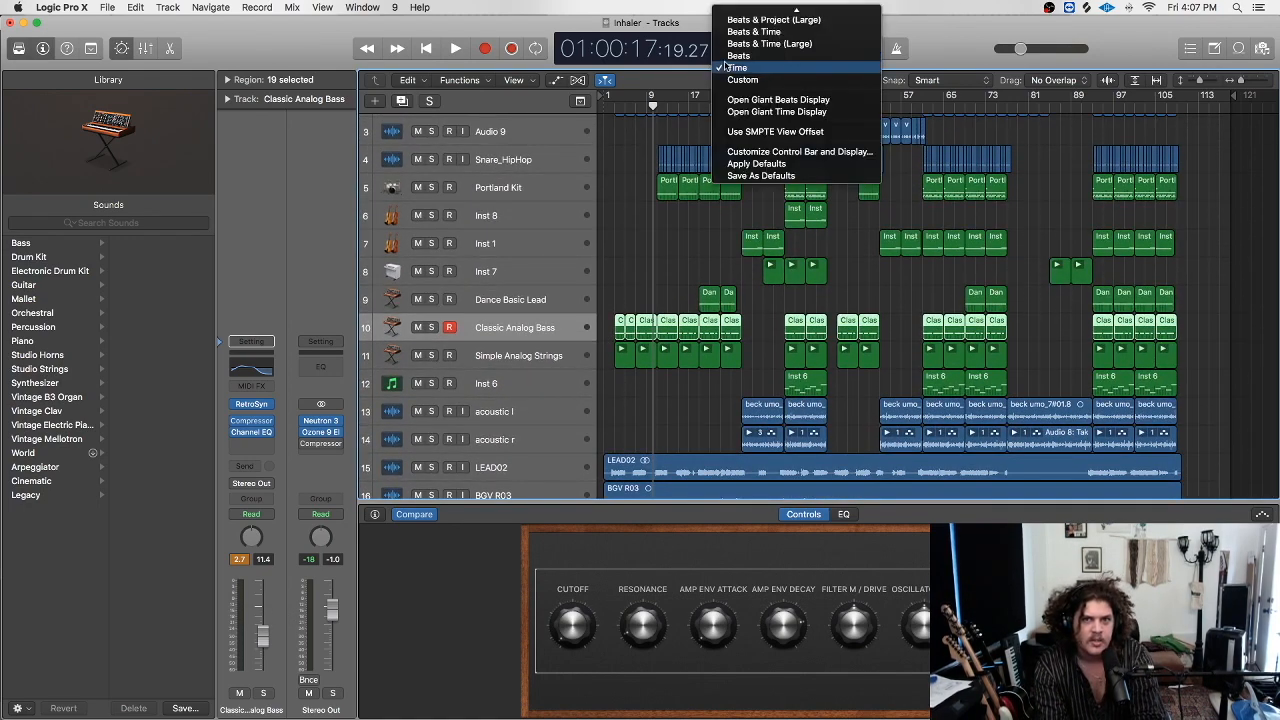
left_click(805, 152)
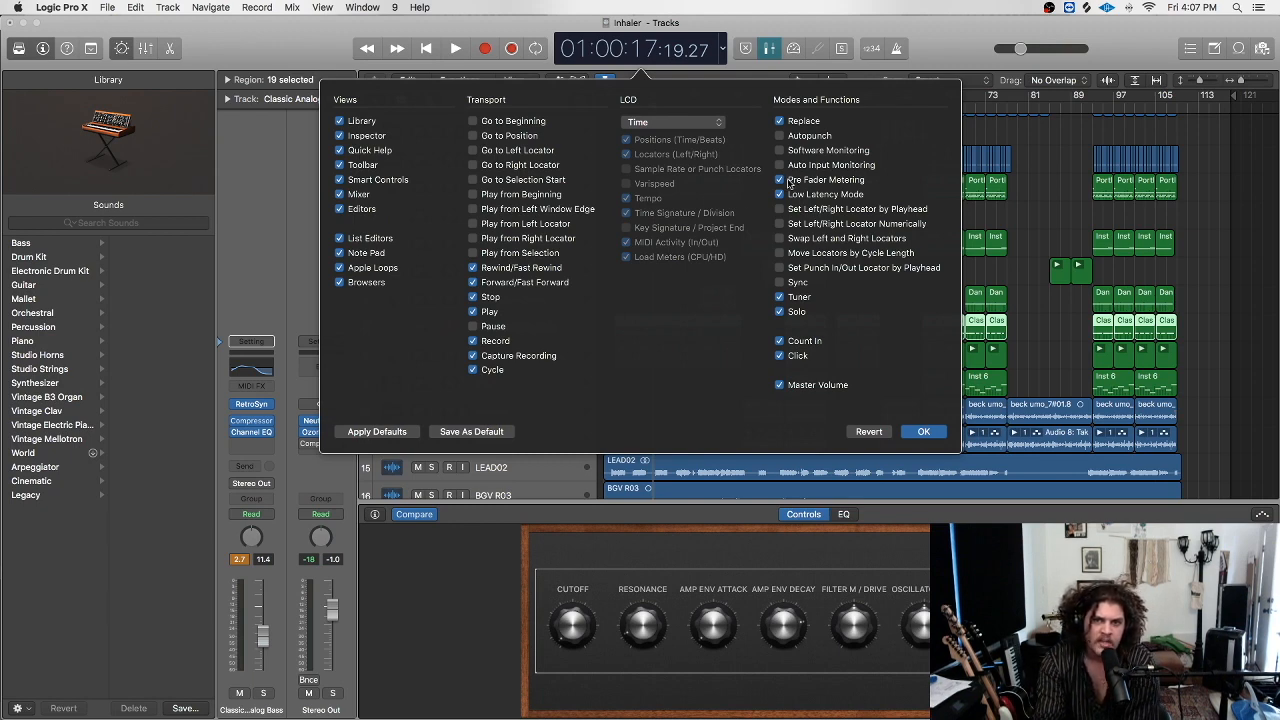
left_click(925, 432)
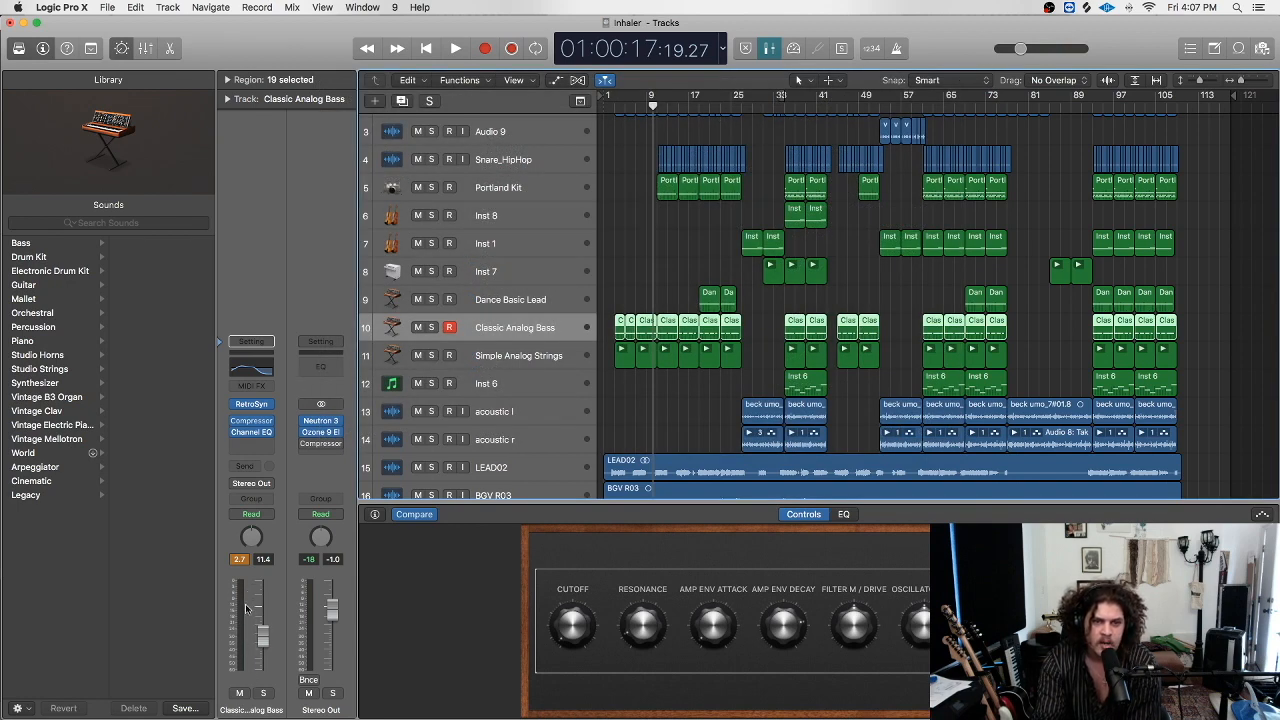
Scrub the playhead back near the song start and briefly play and stop it.
scroll(705, 245, "up", 3)
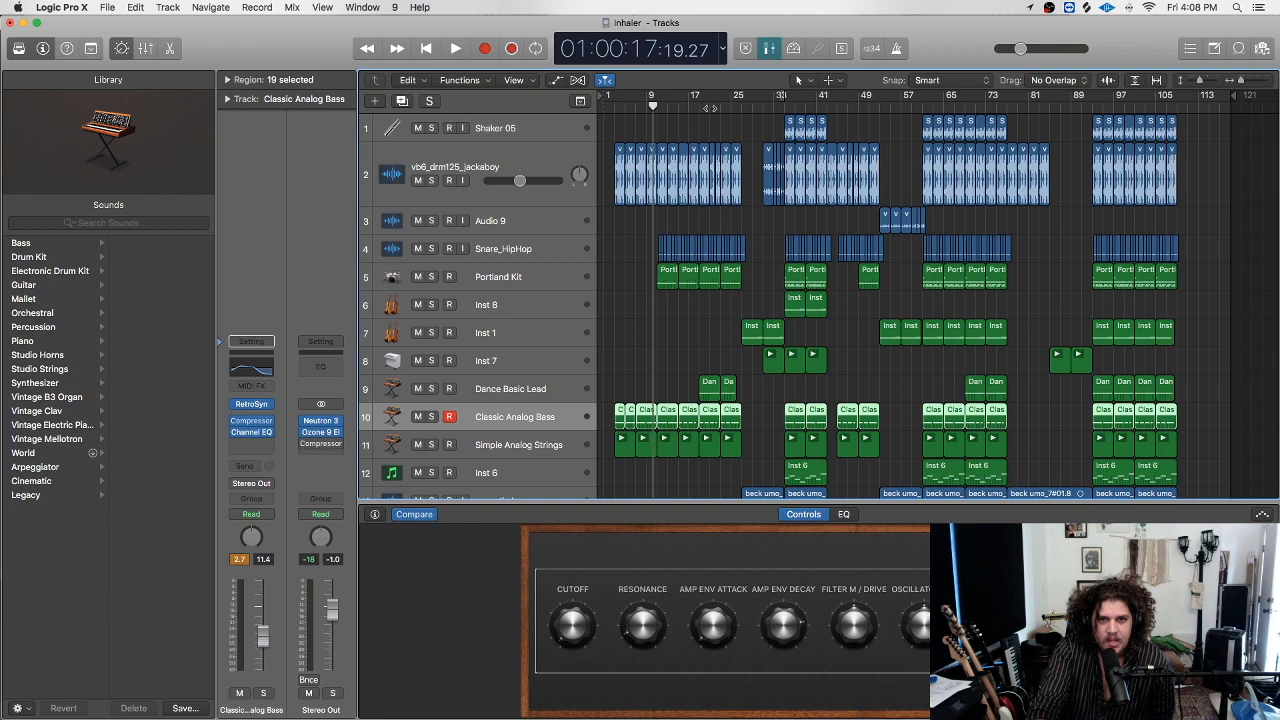
left_click_drag(632, 103, 690, 105)
left_click_drag(652, 114, 606, 153)
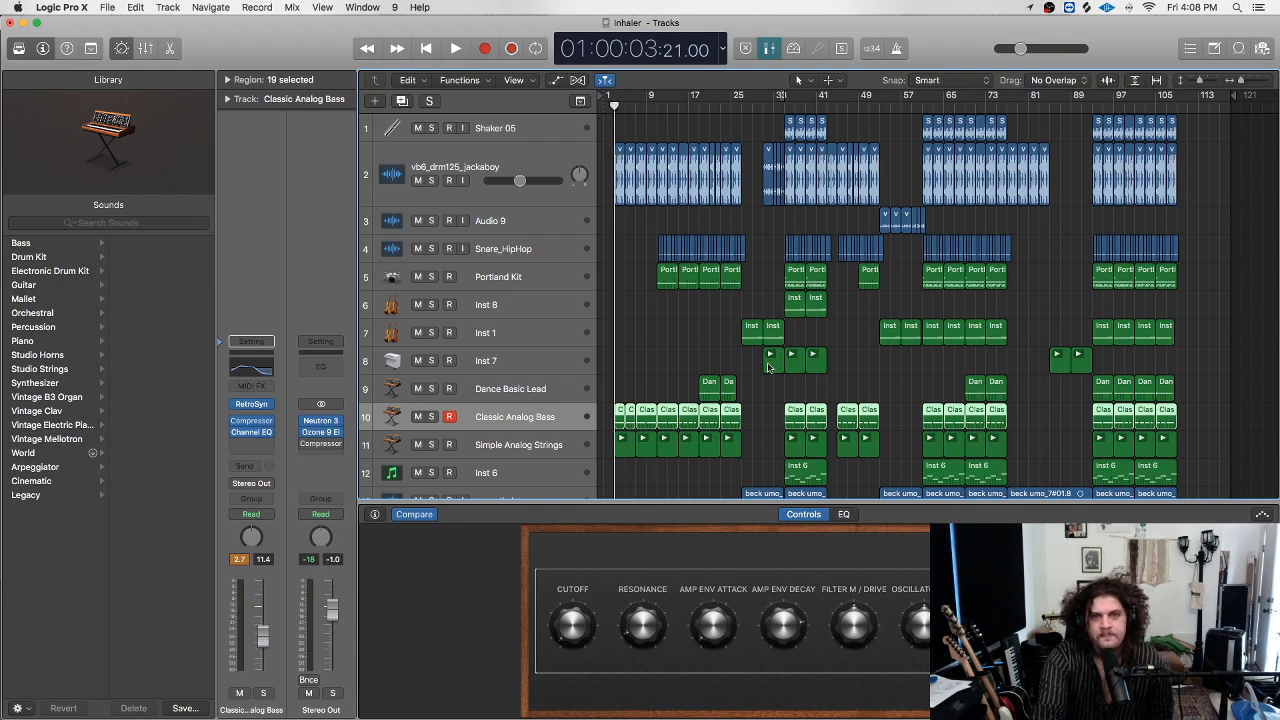
key("space")
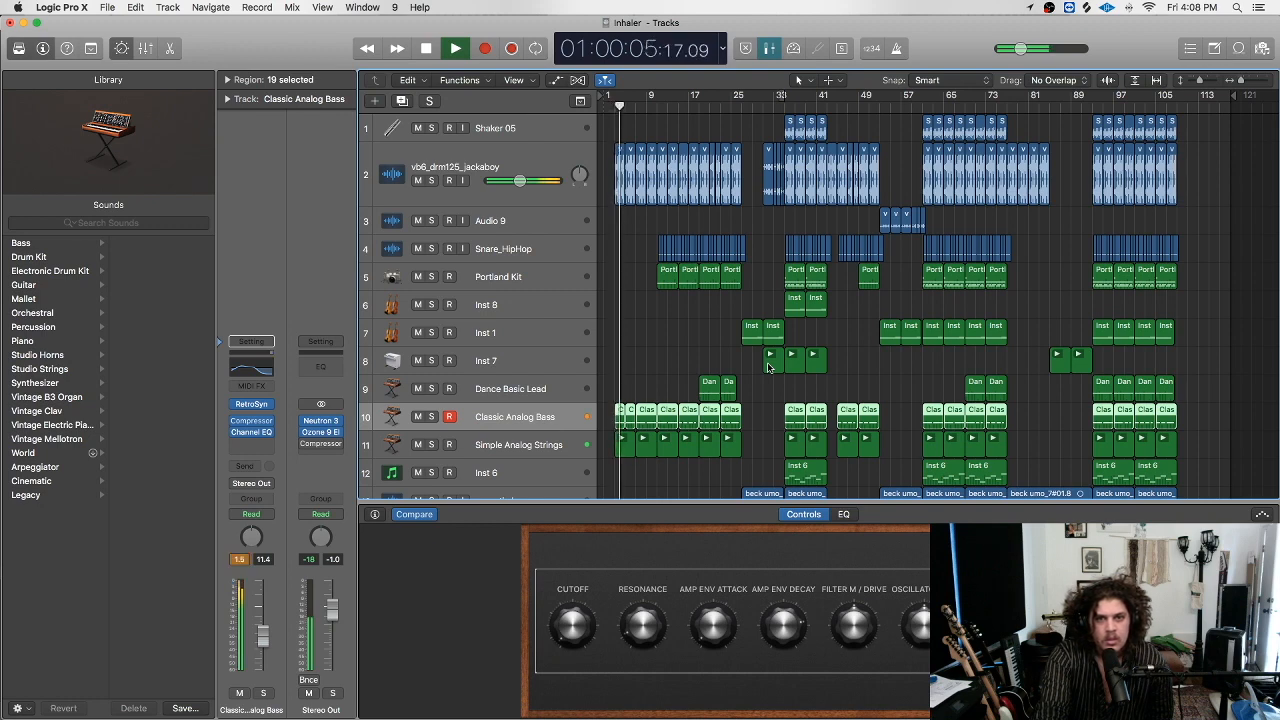
key("space")
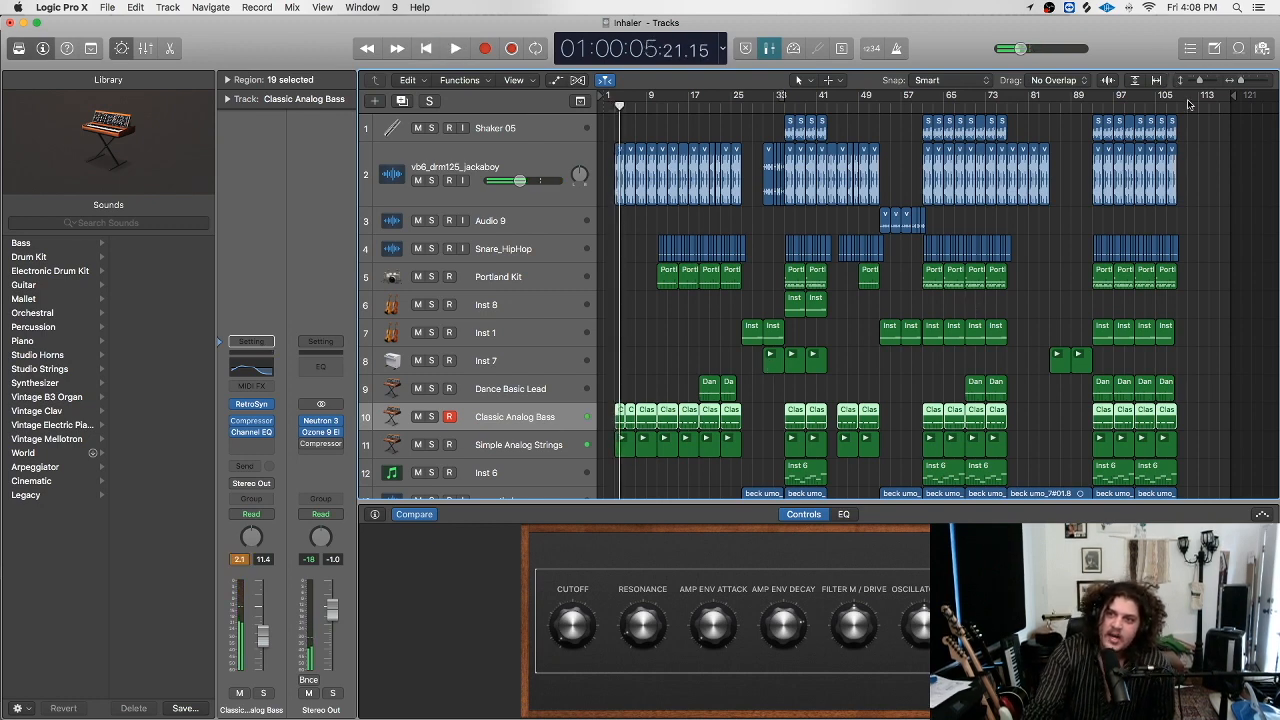
Create a cycle range spanning the whole song from bar 1 to about bar 113.
left_click_drag(1190, 104, 610, 100)
scroll(855, 270, "down", 6)
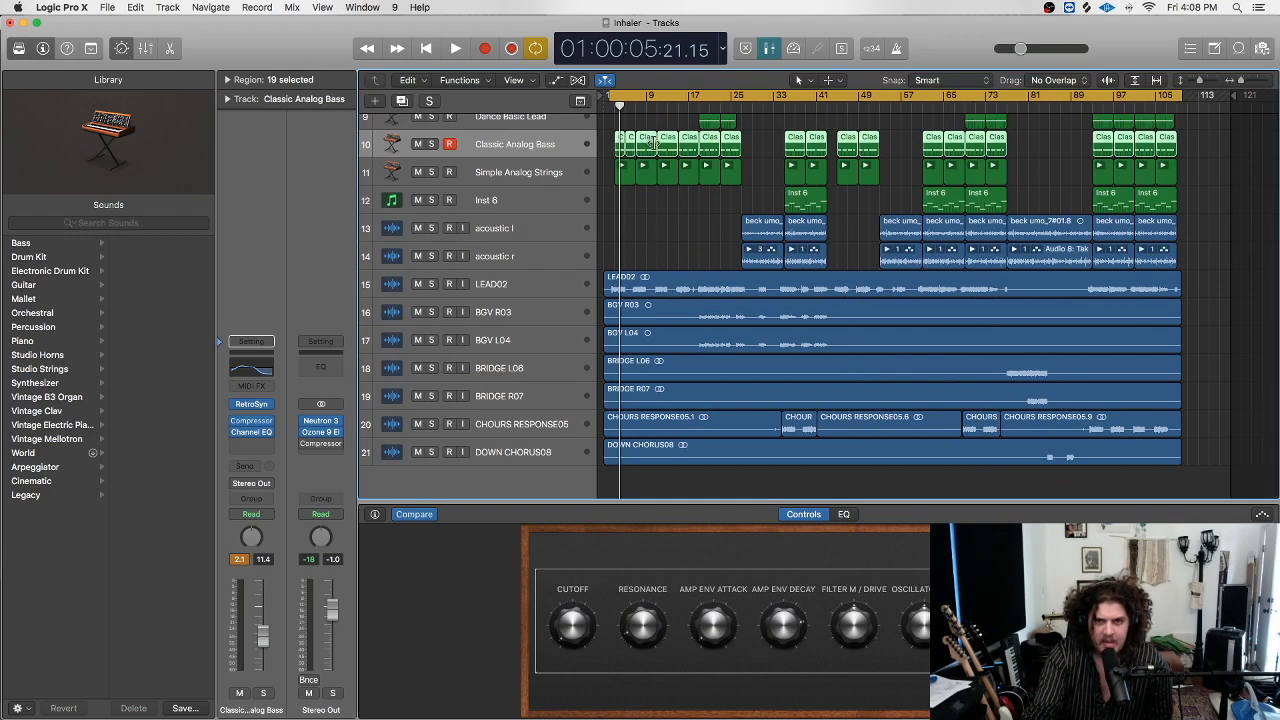
scroll(691, 238, "up", 5)
scroll(690, 232, "down", 5)
scroll(690, 228, "up", 2)
scroll(688, 229, "up", 5)
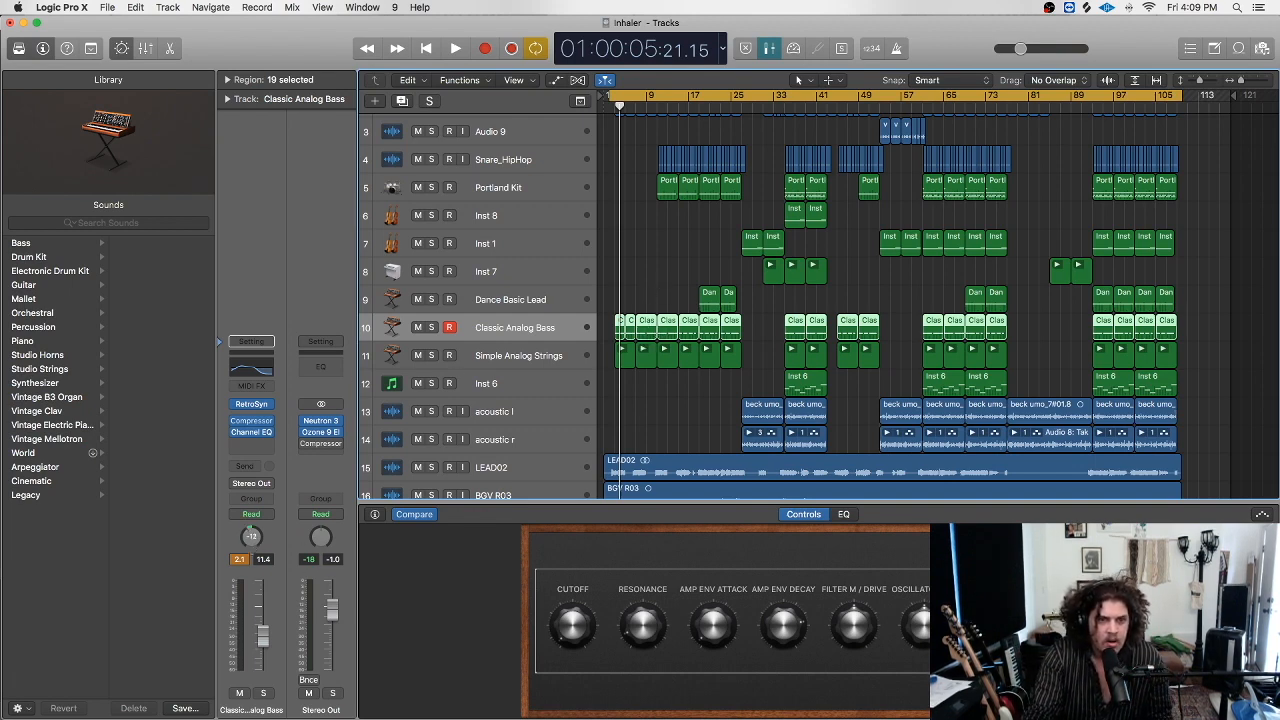
Deselect the Classic Analog Bass regions and switch over to OBS.
scroll(651, 307, "down", 1)
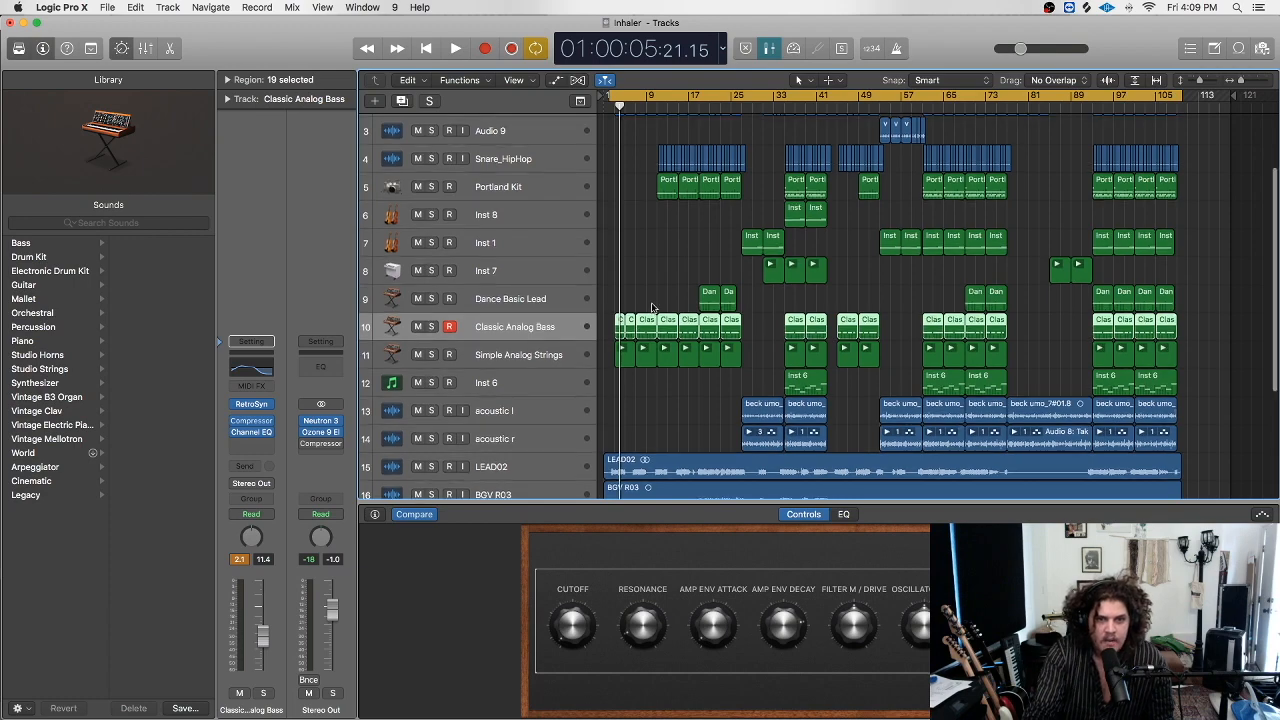
scroll(612, 319, "down", 6)
scroll(650, 300, "up", 8)
scroll(700, 285, "down", 4)
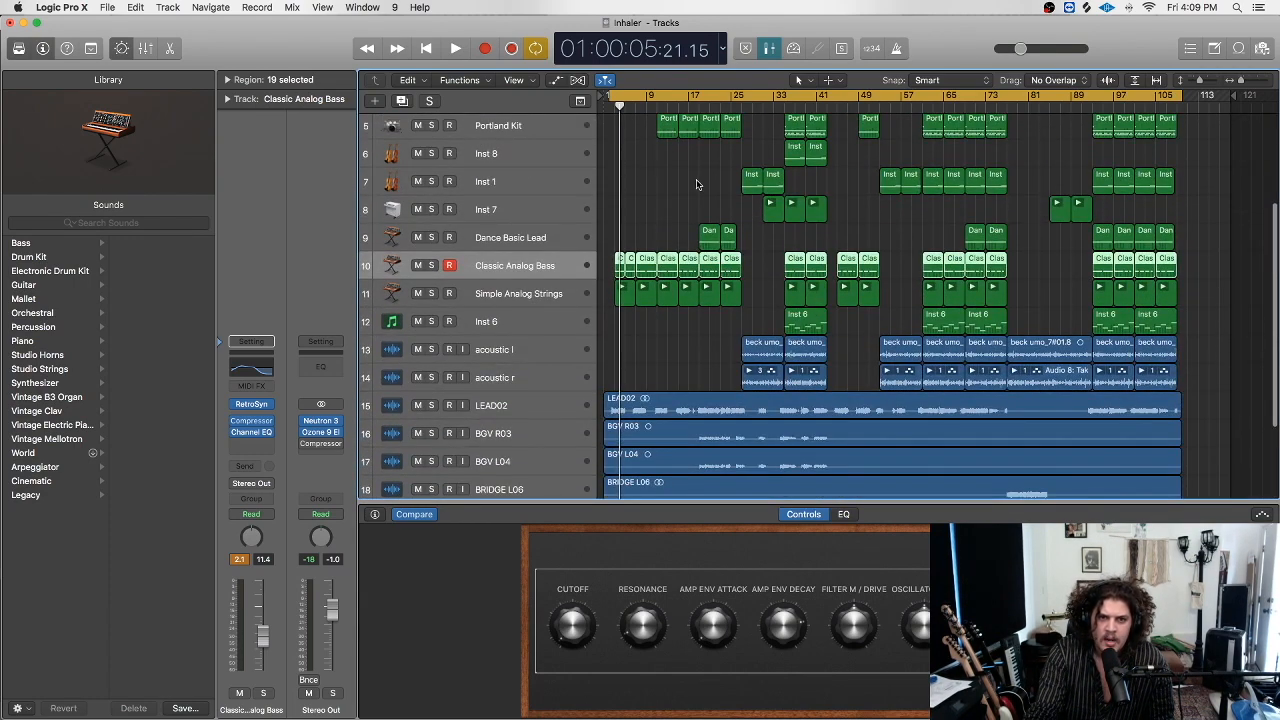
left_click_drag(627, 153, 694, 207)
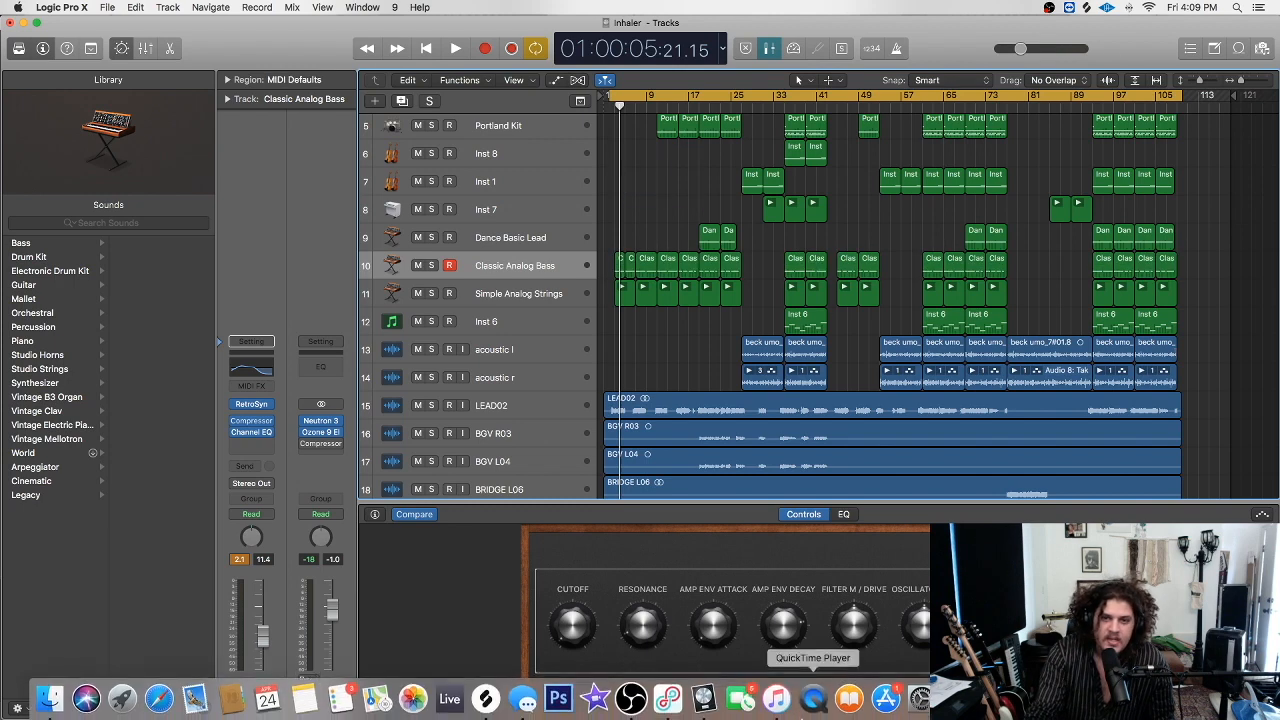
left_click(631, 697)
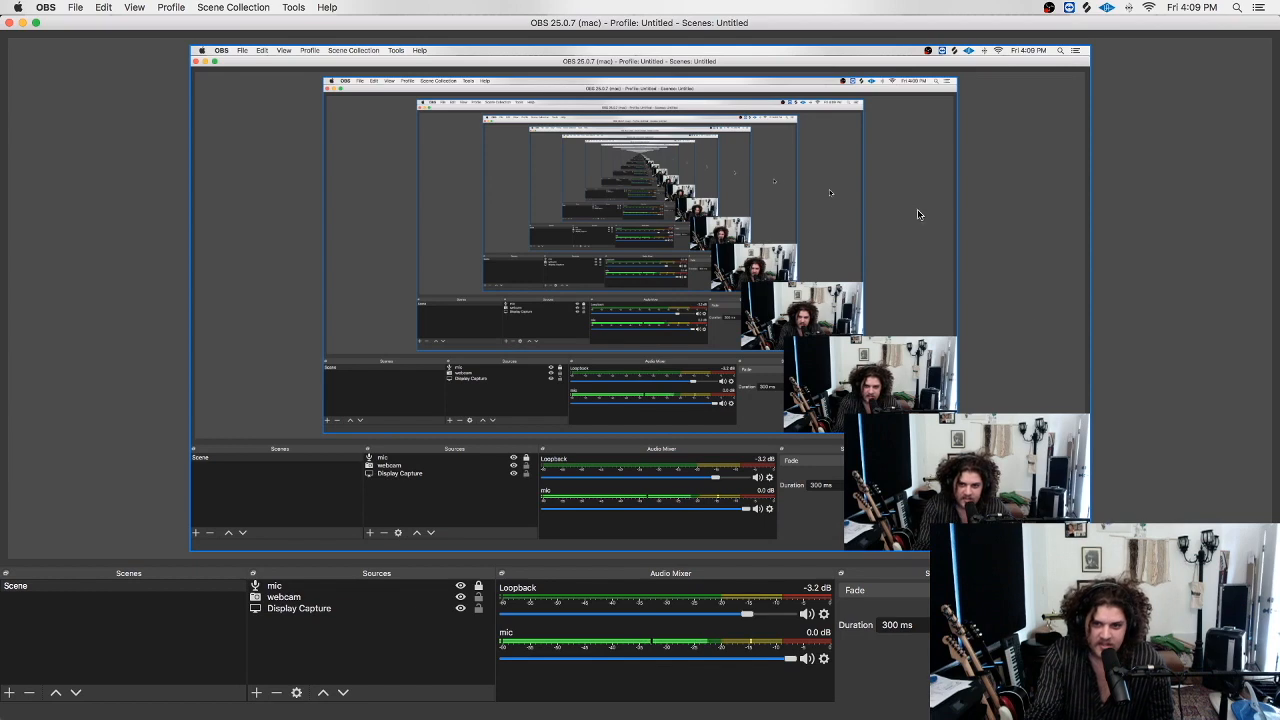